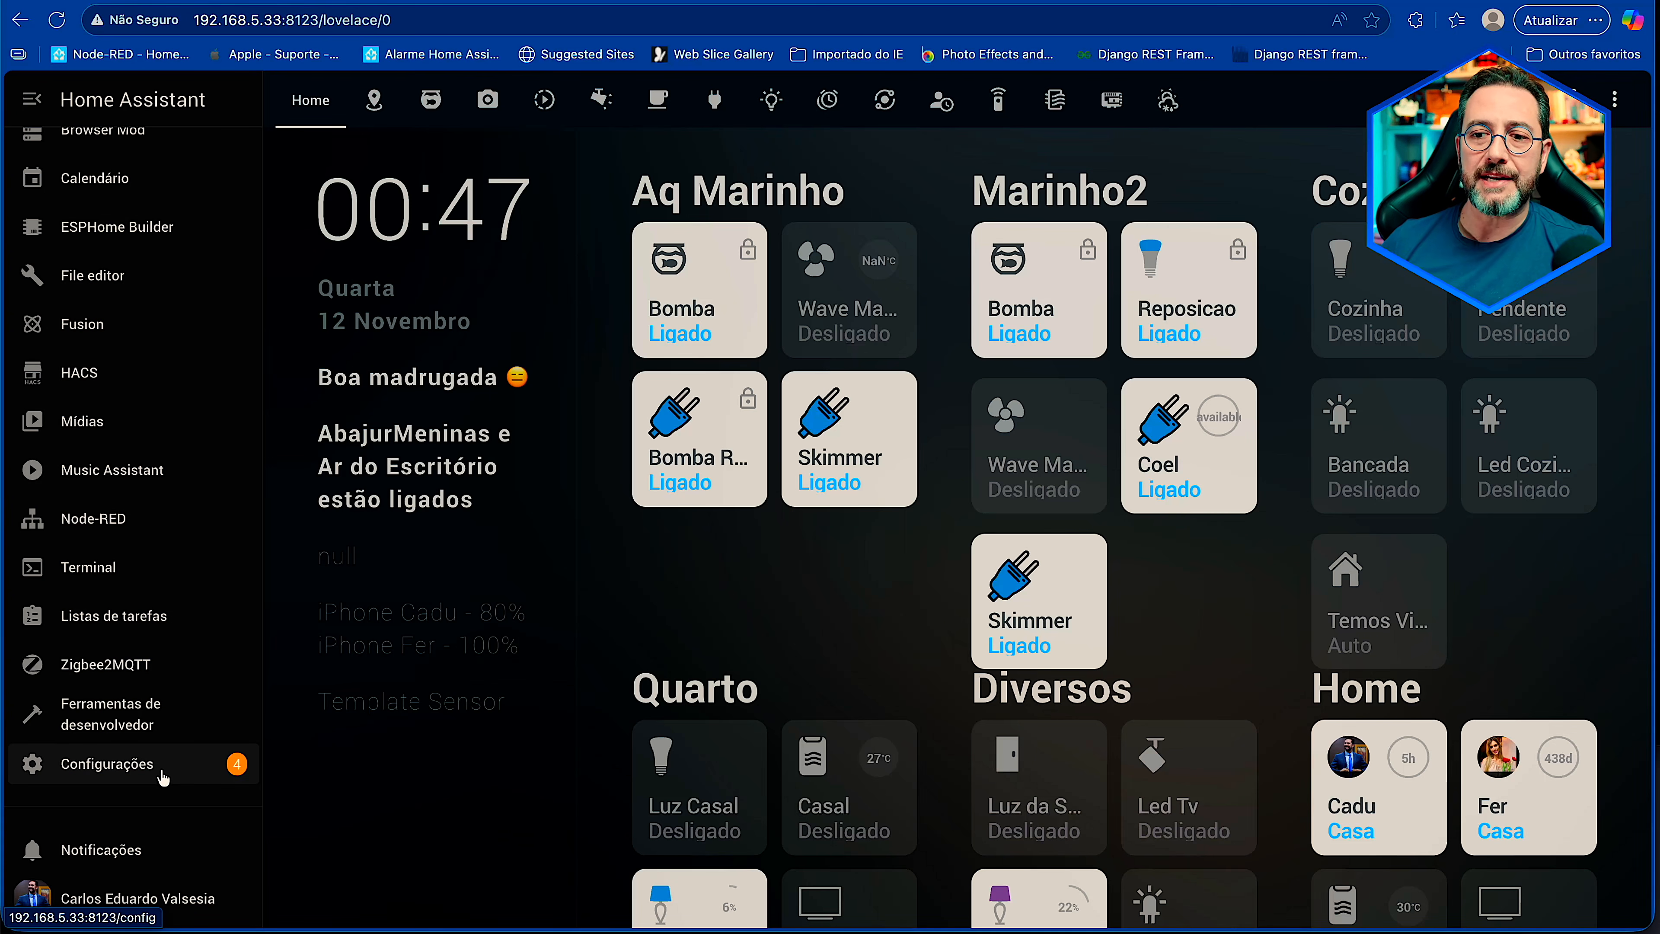
# - Open the Alexa Devices integration's device list from Devices & Services and look through the listed devices
pyautogui.click(157, 778)
pyautogui.click(964, 732)
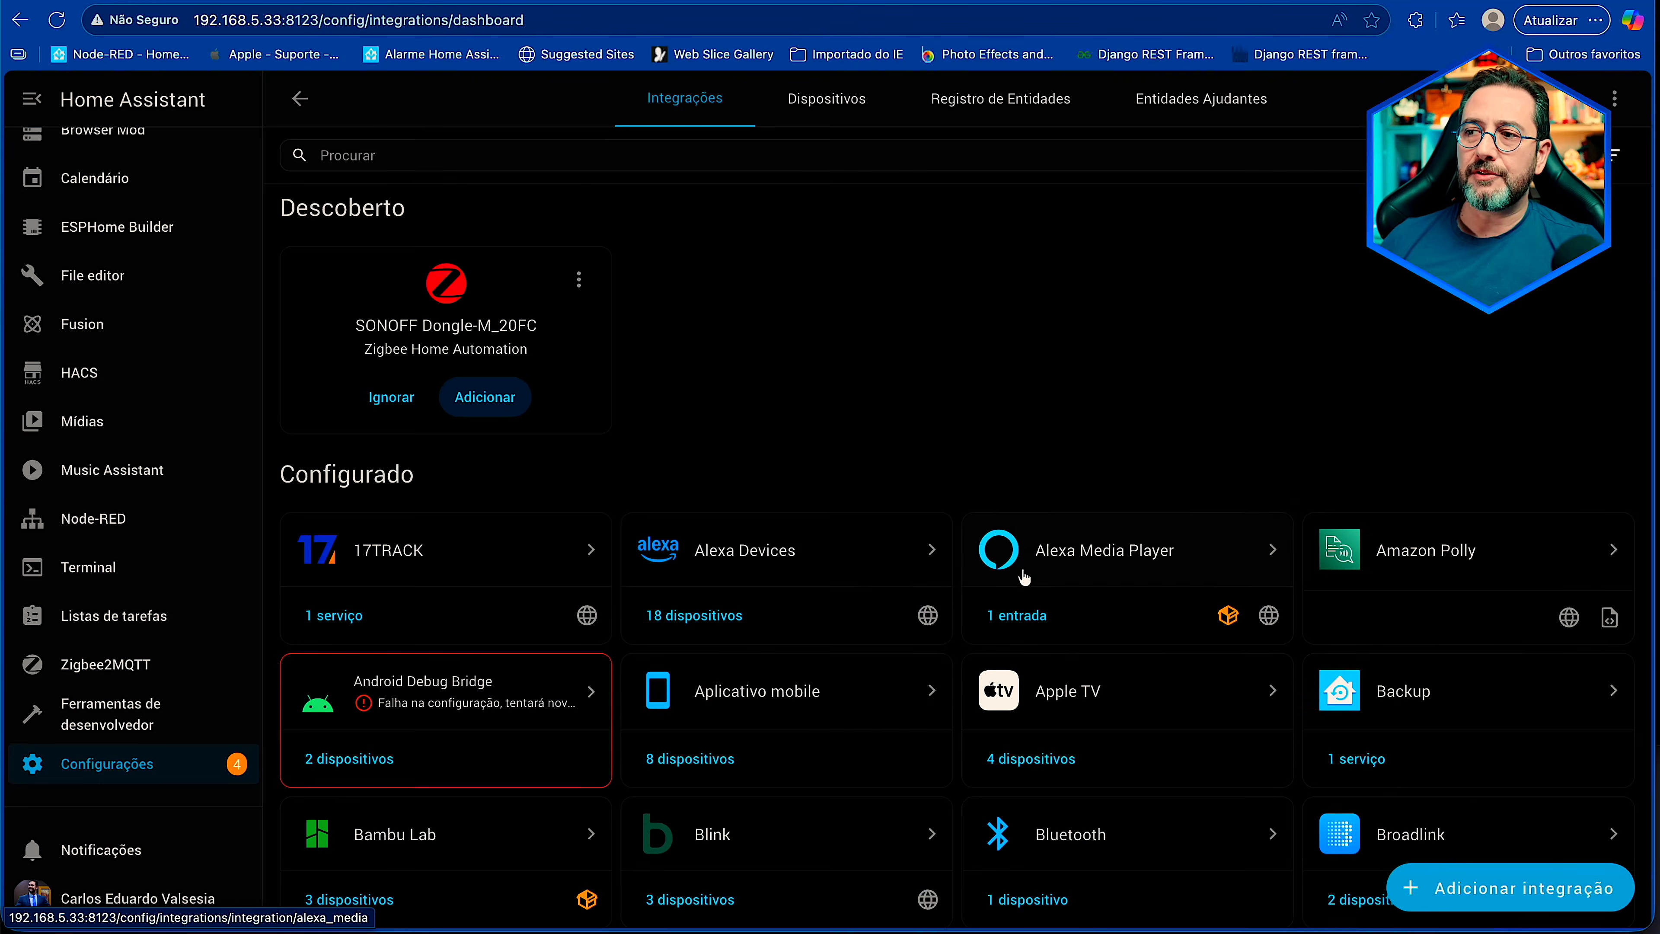
pyautogui.scroll(-1, 807, 574)
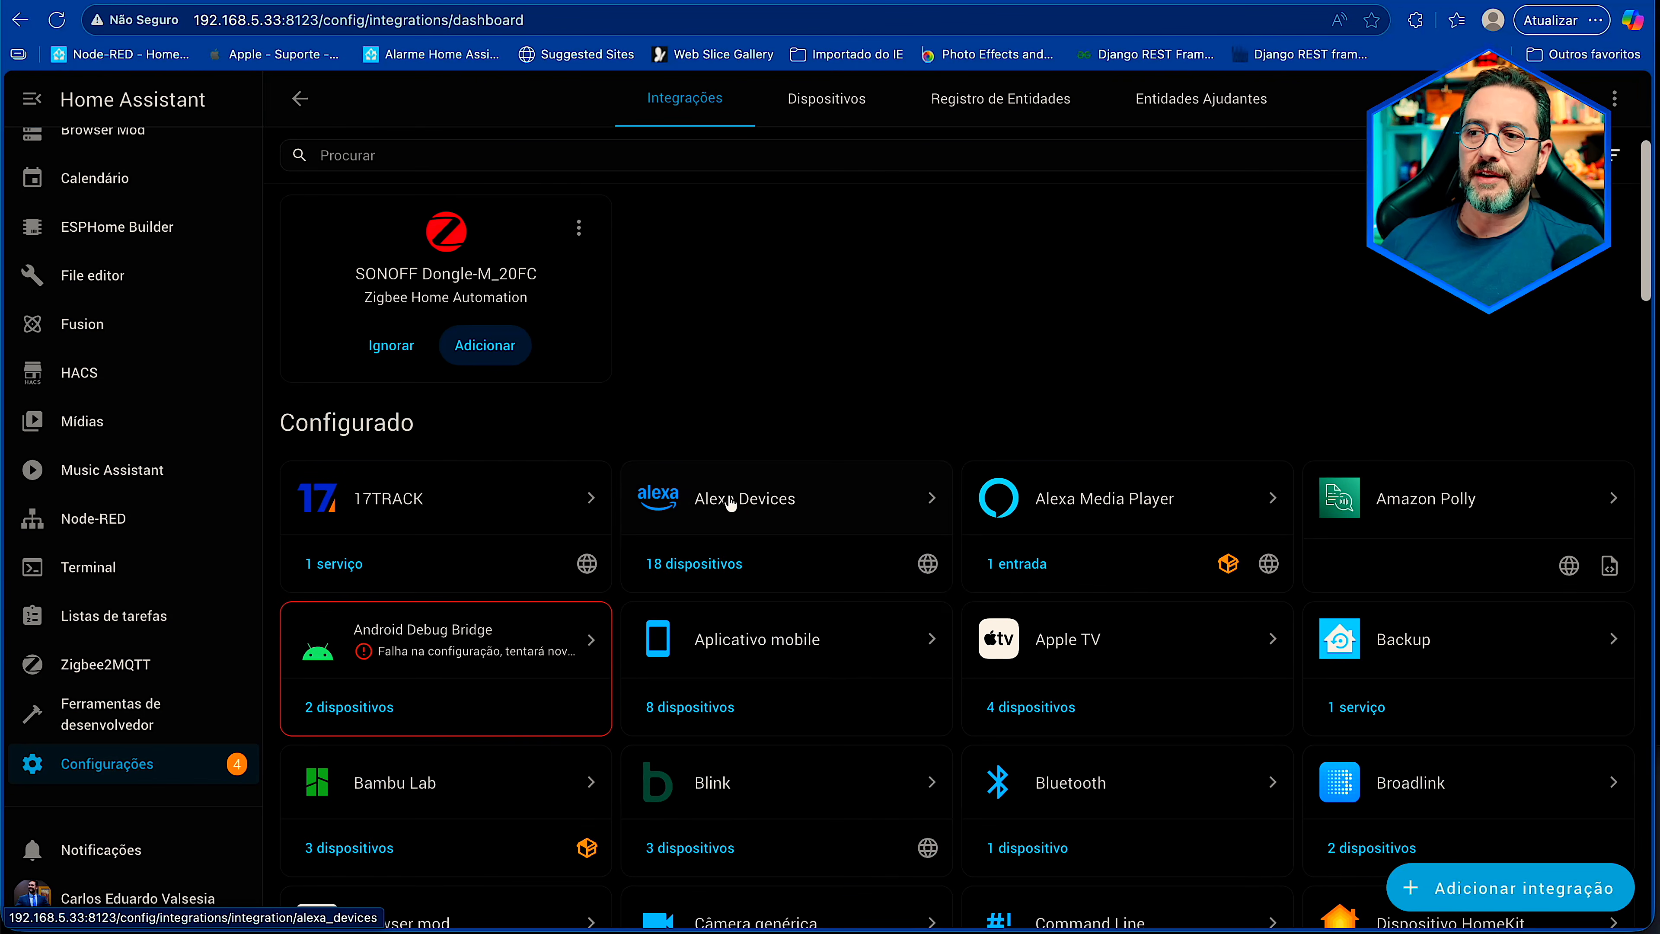
pyautogui.click(737, 573)
pyautogui.scroll(-1, 465, 341)
pyautogui.scroll(-1, 465, 342)
pyautogui.scroll(2, 460, 342)
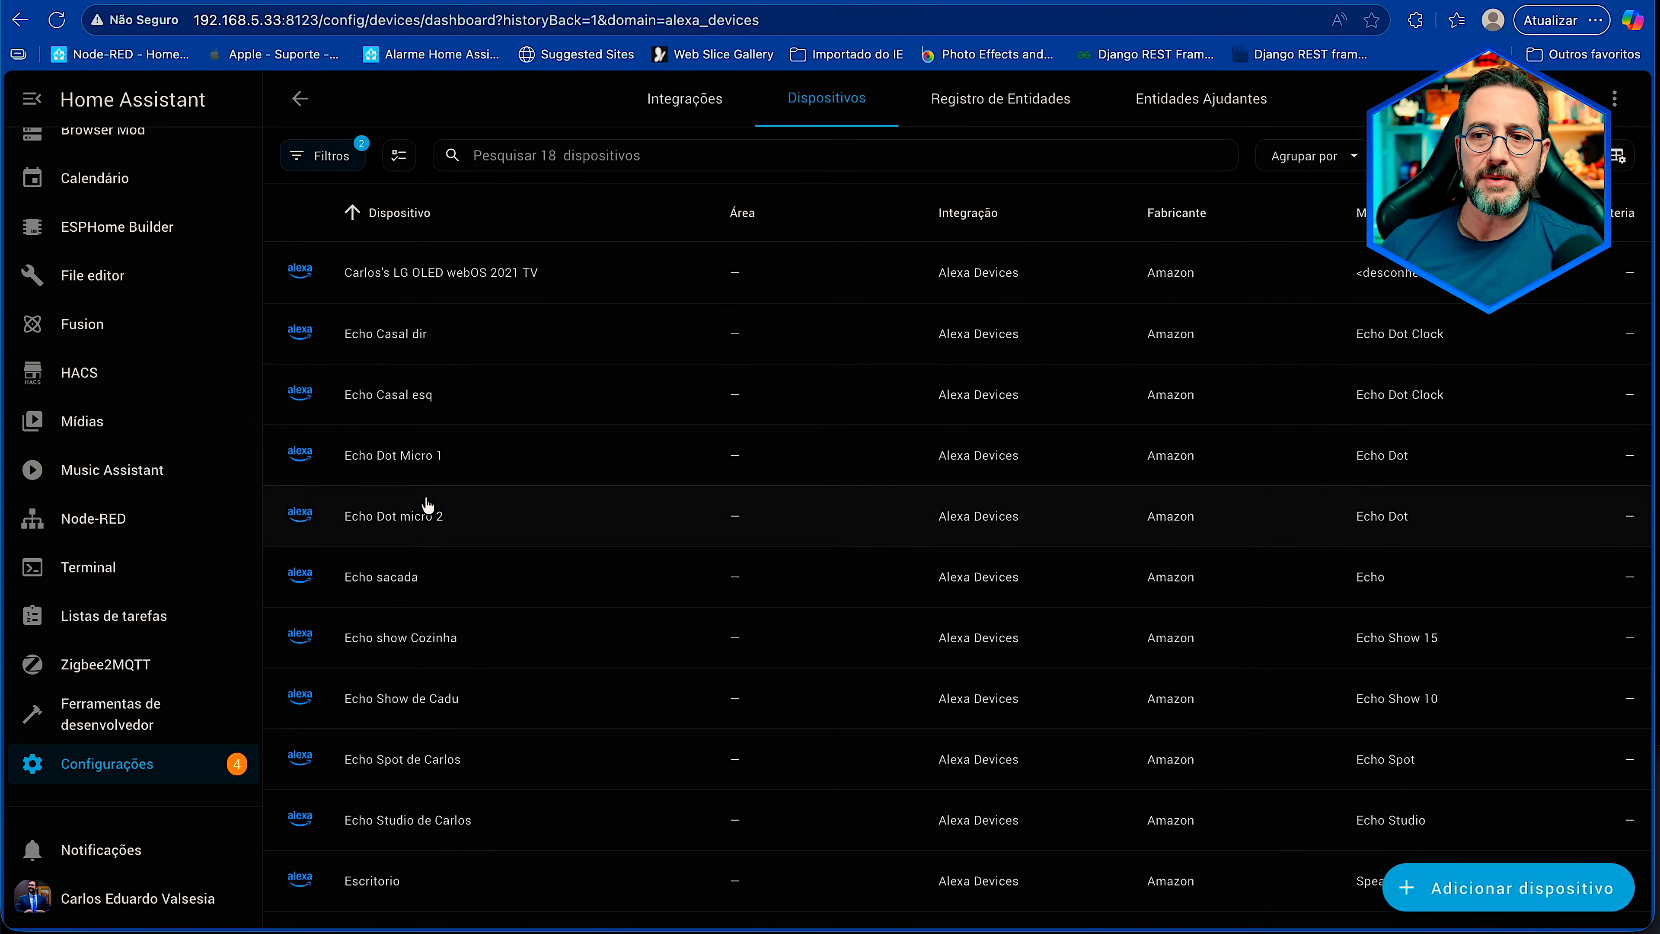
pyautogui.scroll(-1, 426, 504)
pyautogui.scroll(1, 453, 471)
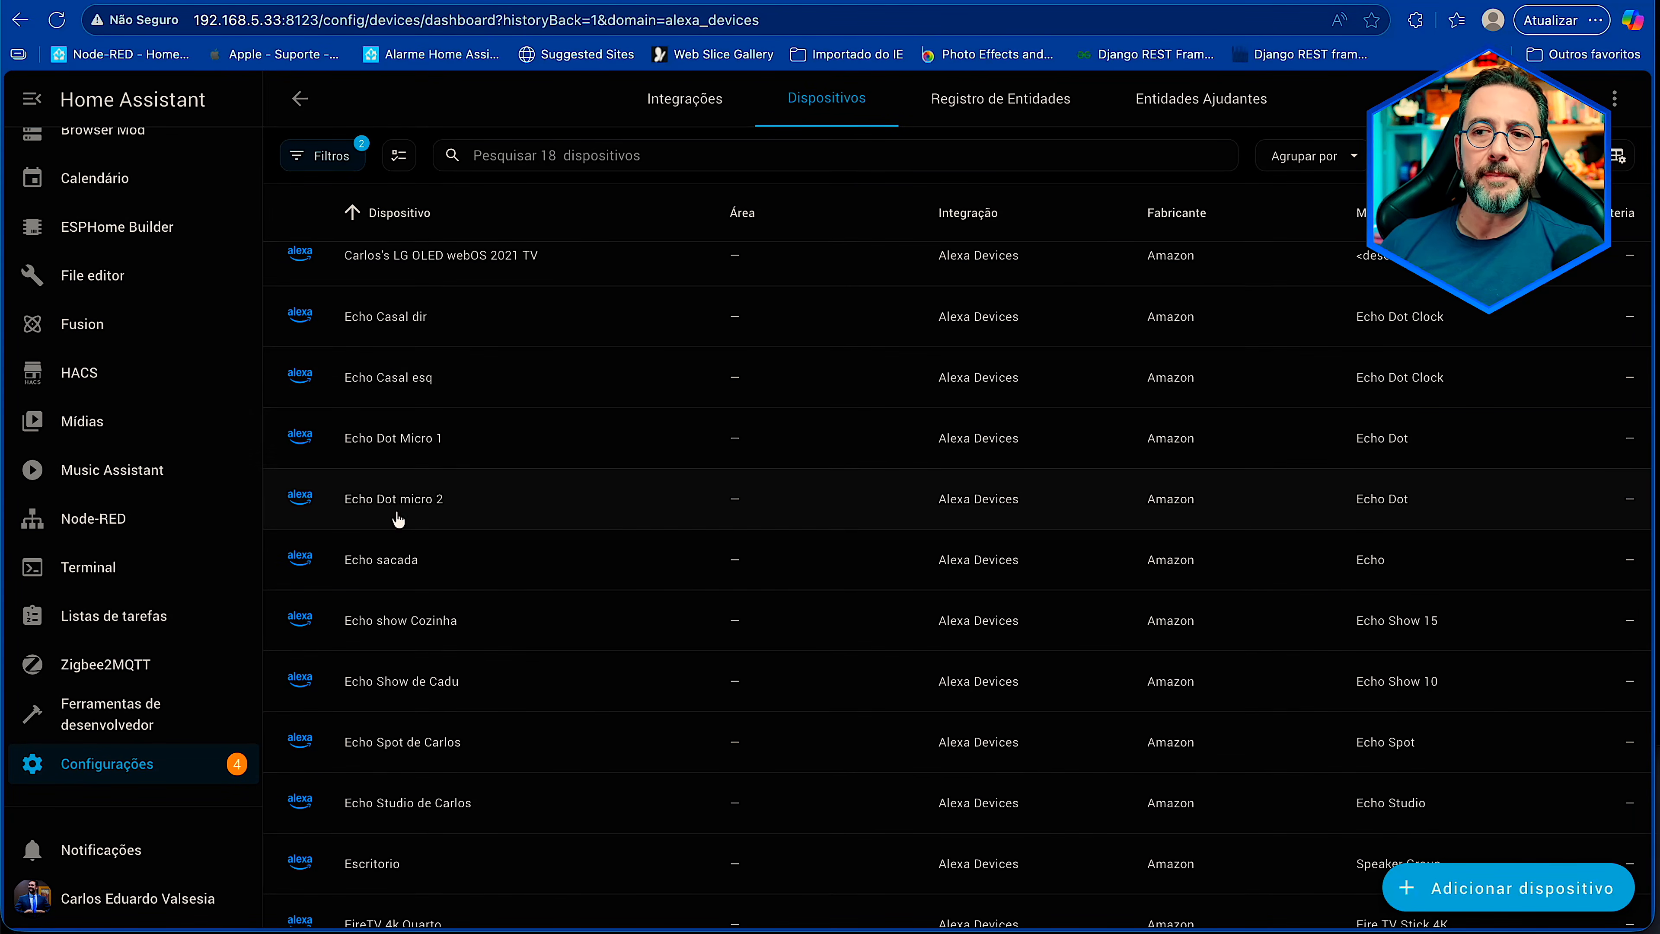
# - Open the Echo Dot micro 2 device, switch Do not disturb on and off again, and review its sensors and notifiers
pyautogui.click(427, 504)
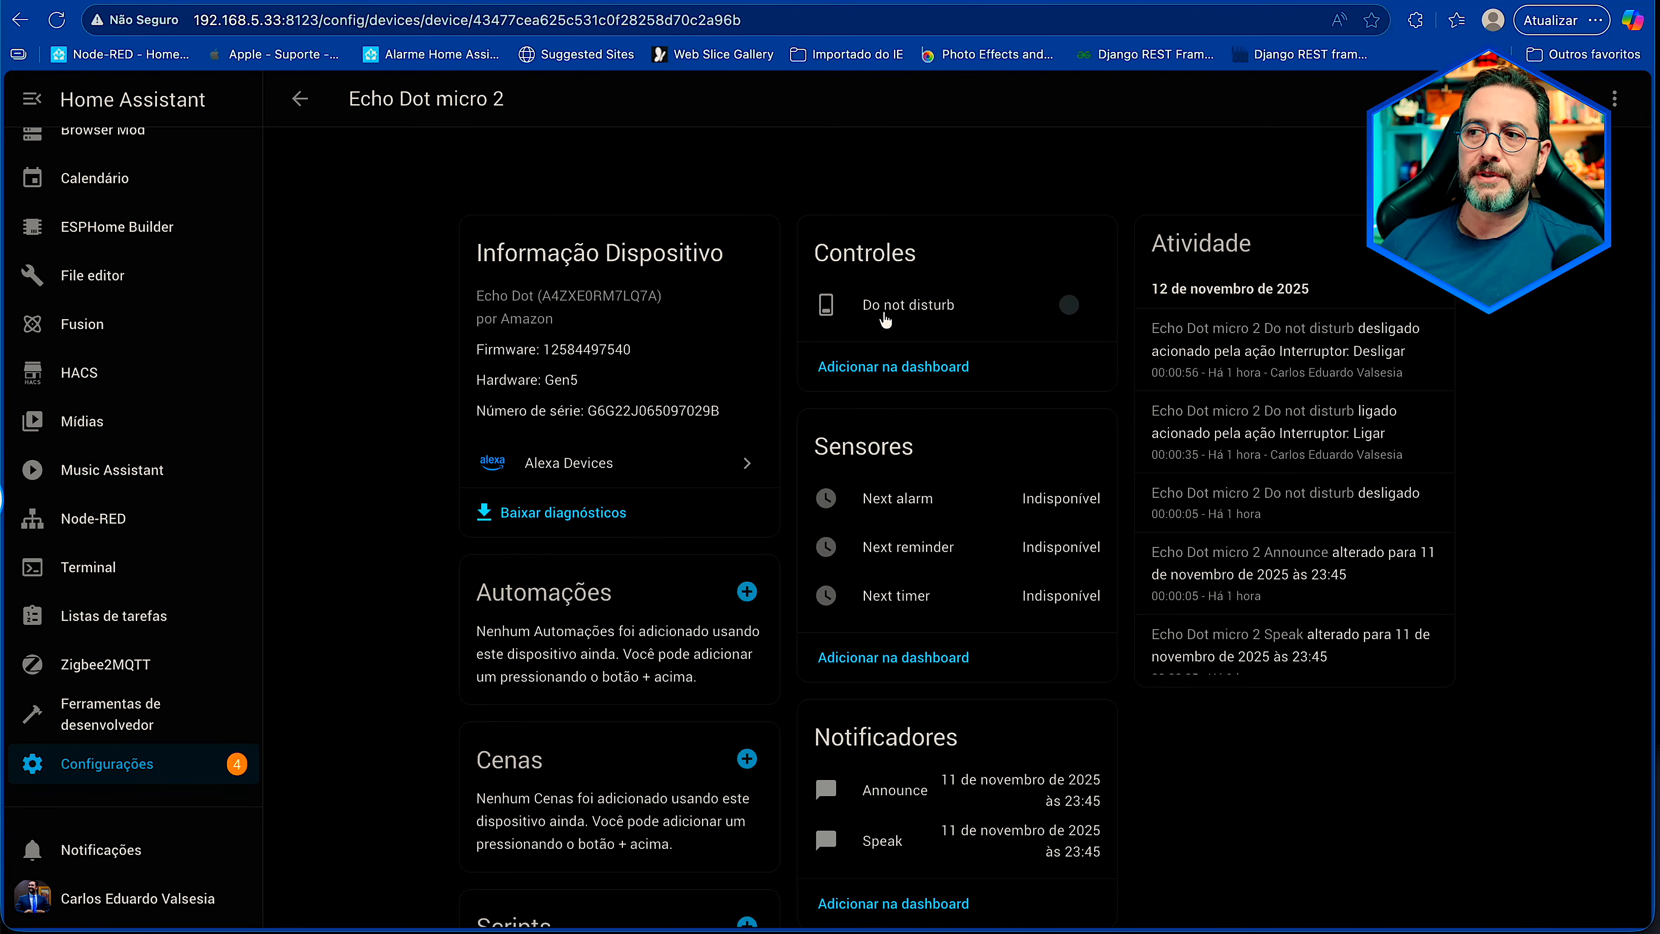
pyautogui.click(1069, 319)
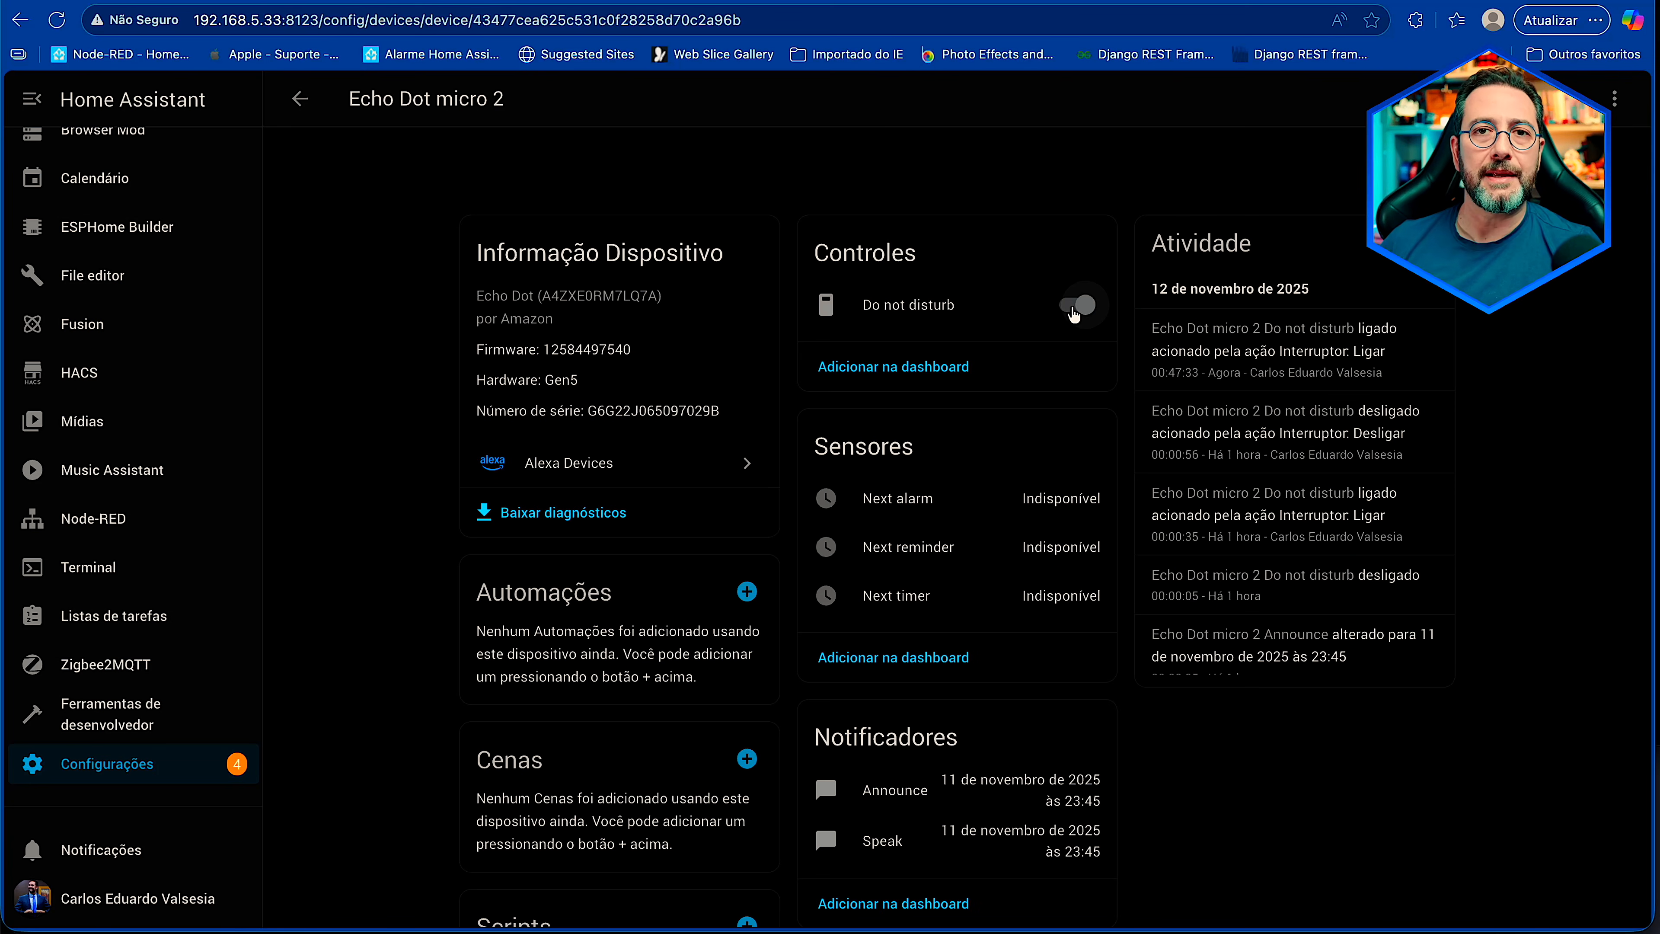
pyautogui.click(1073, 310)
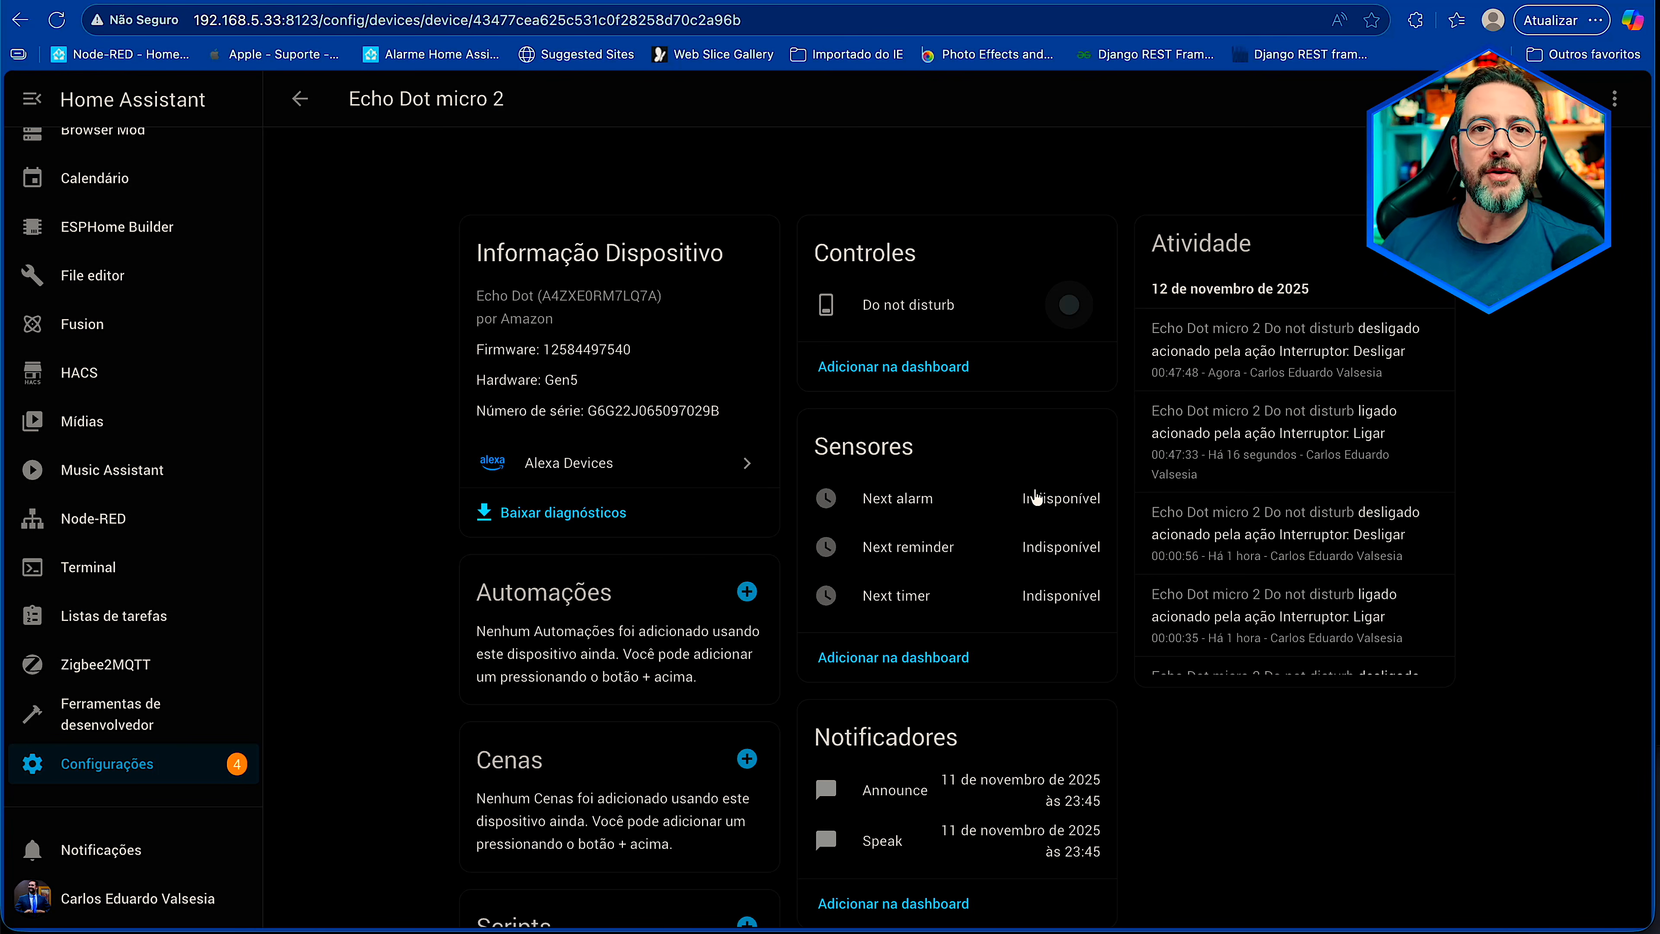
pyautogui.scroll(-4, 1013, 504)
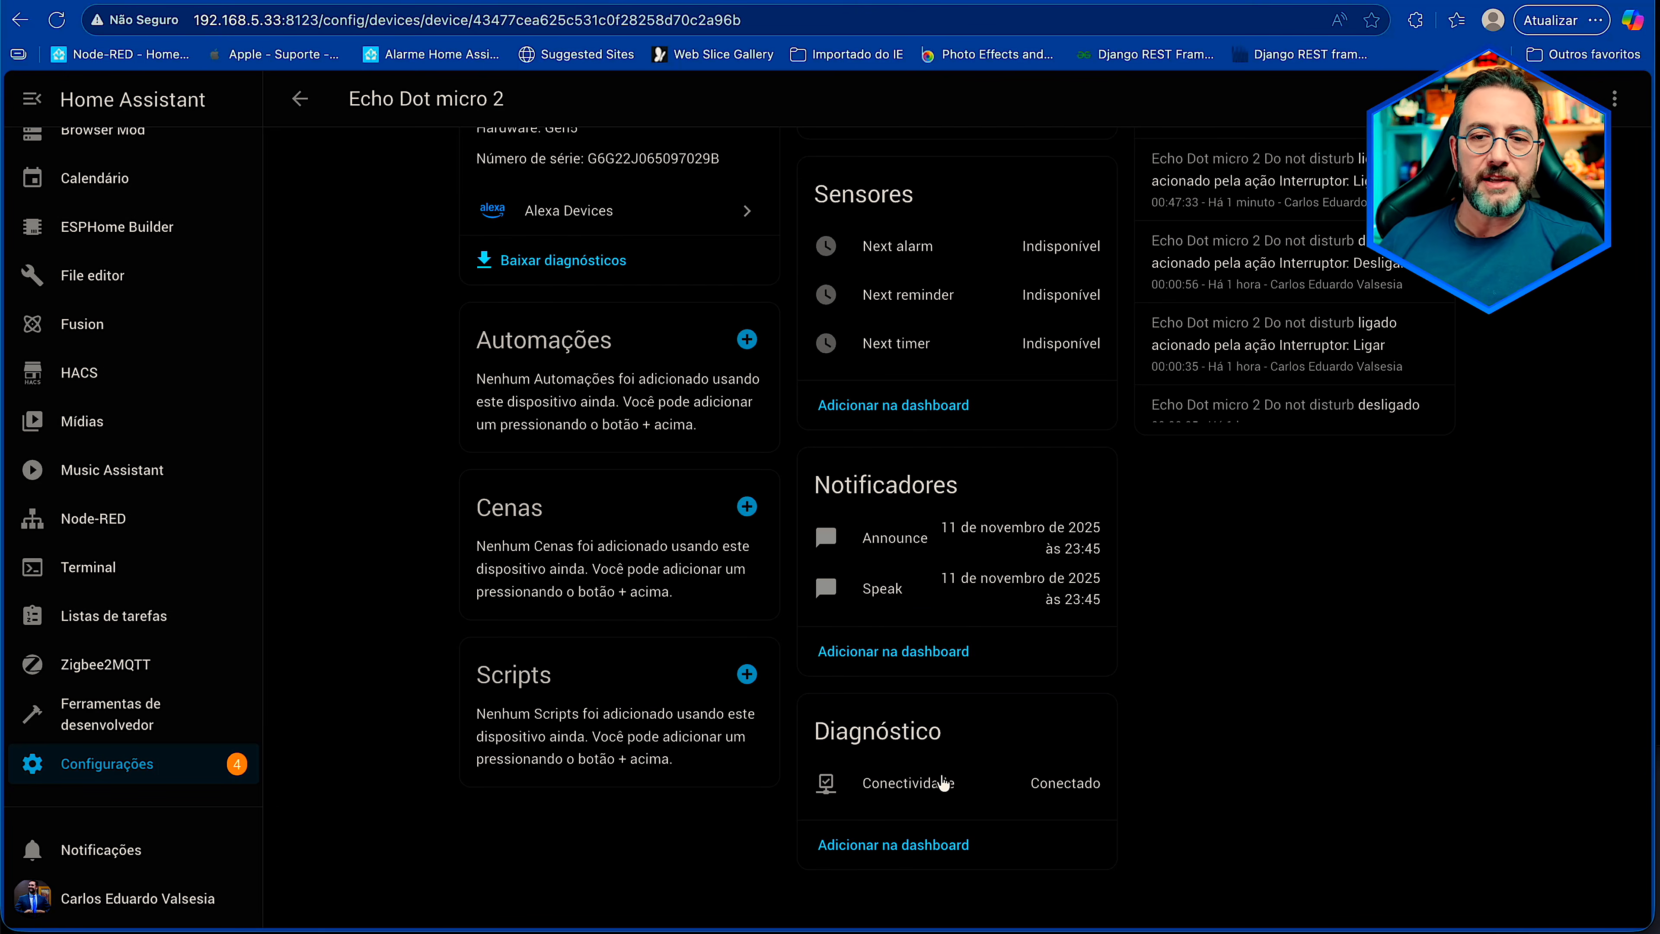
pyautogui.scroll(4, 997, 756)
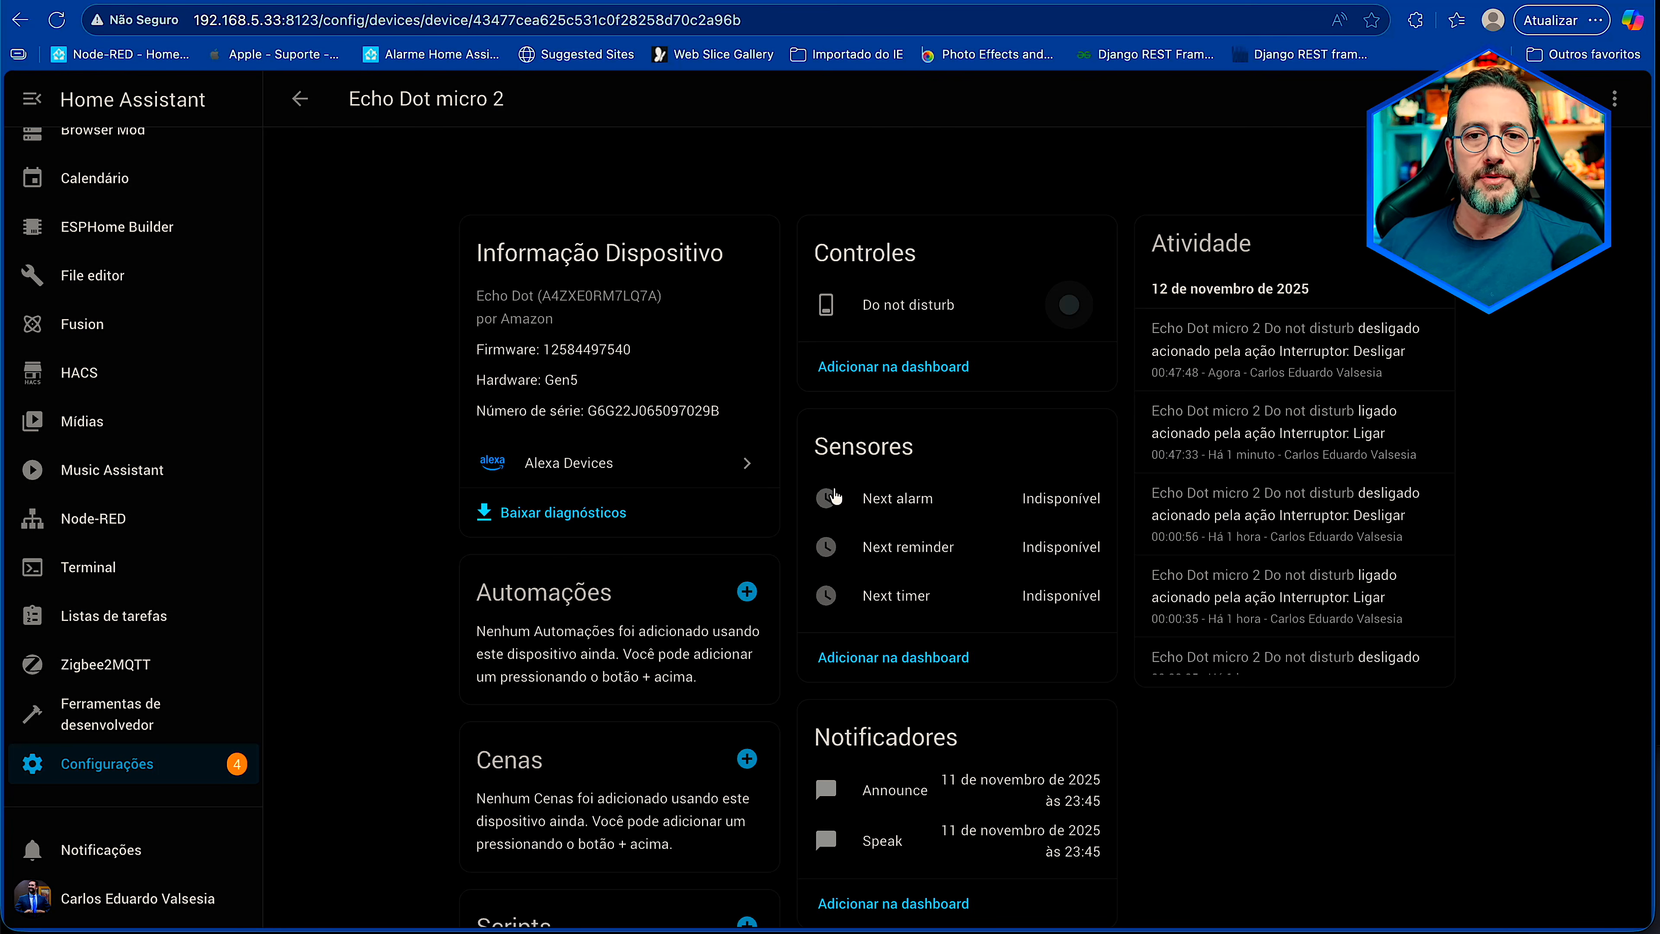
# - Review the automations, sensors and notifiers of the Echo show Cozinha device, then return to the device list
pyautogui.click(299, 99)
pyautogui.click(424, 638)
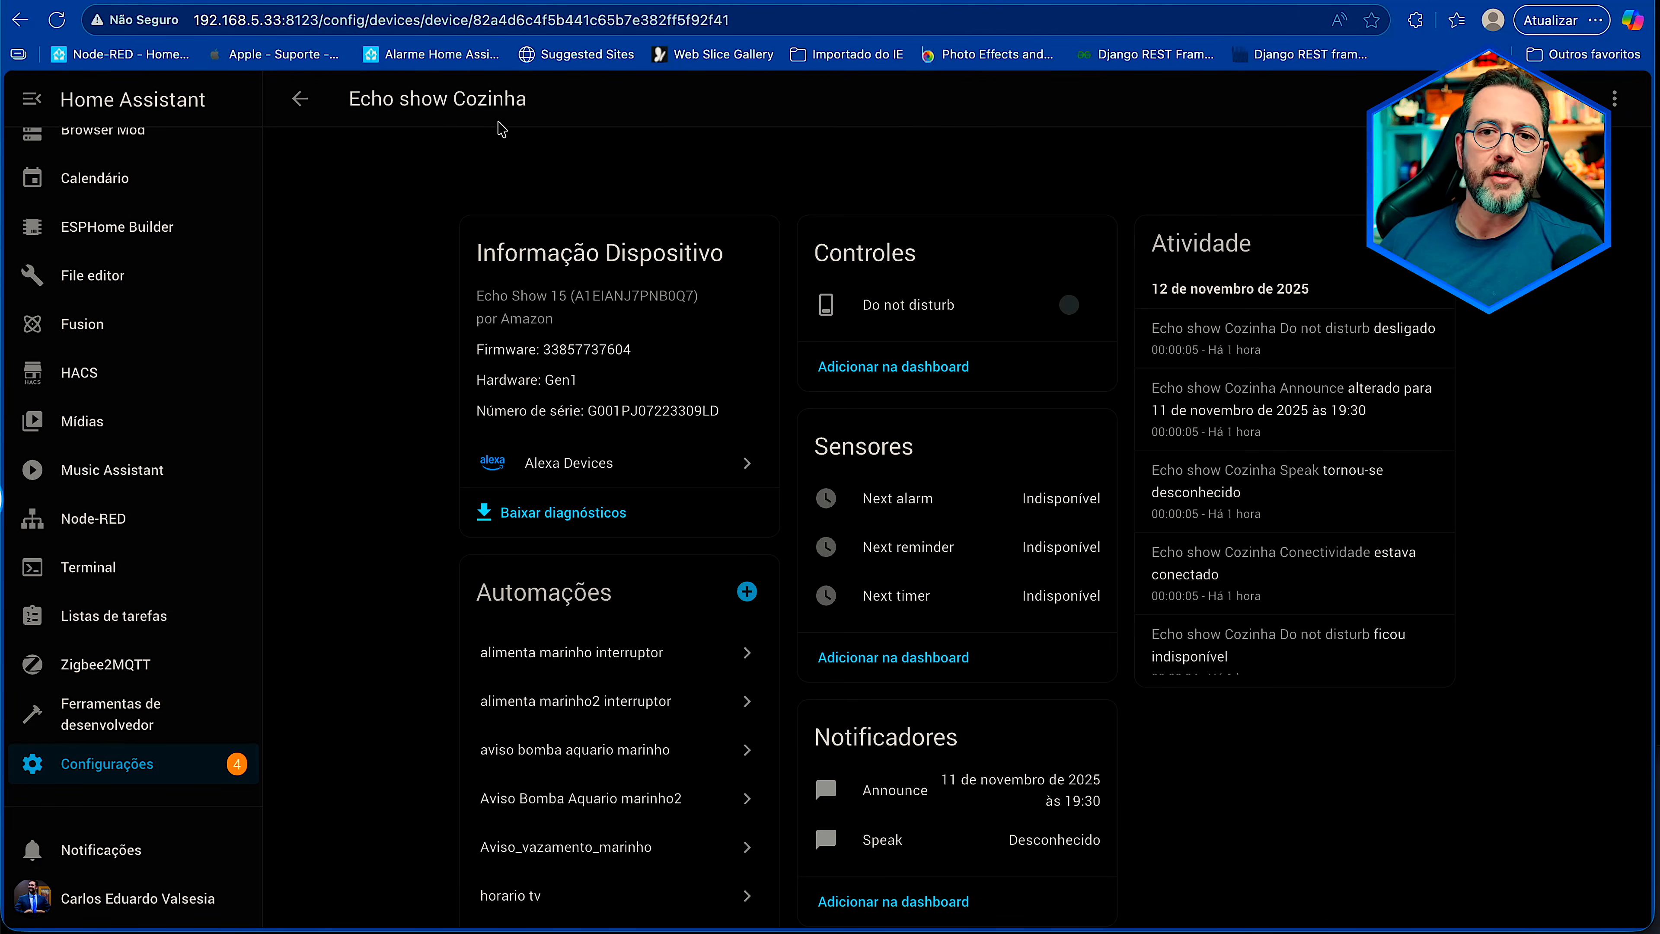
pyautogui.scroll(-2, 942, 648)
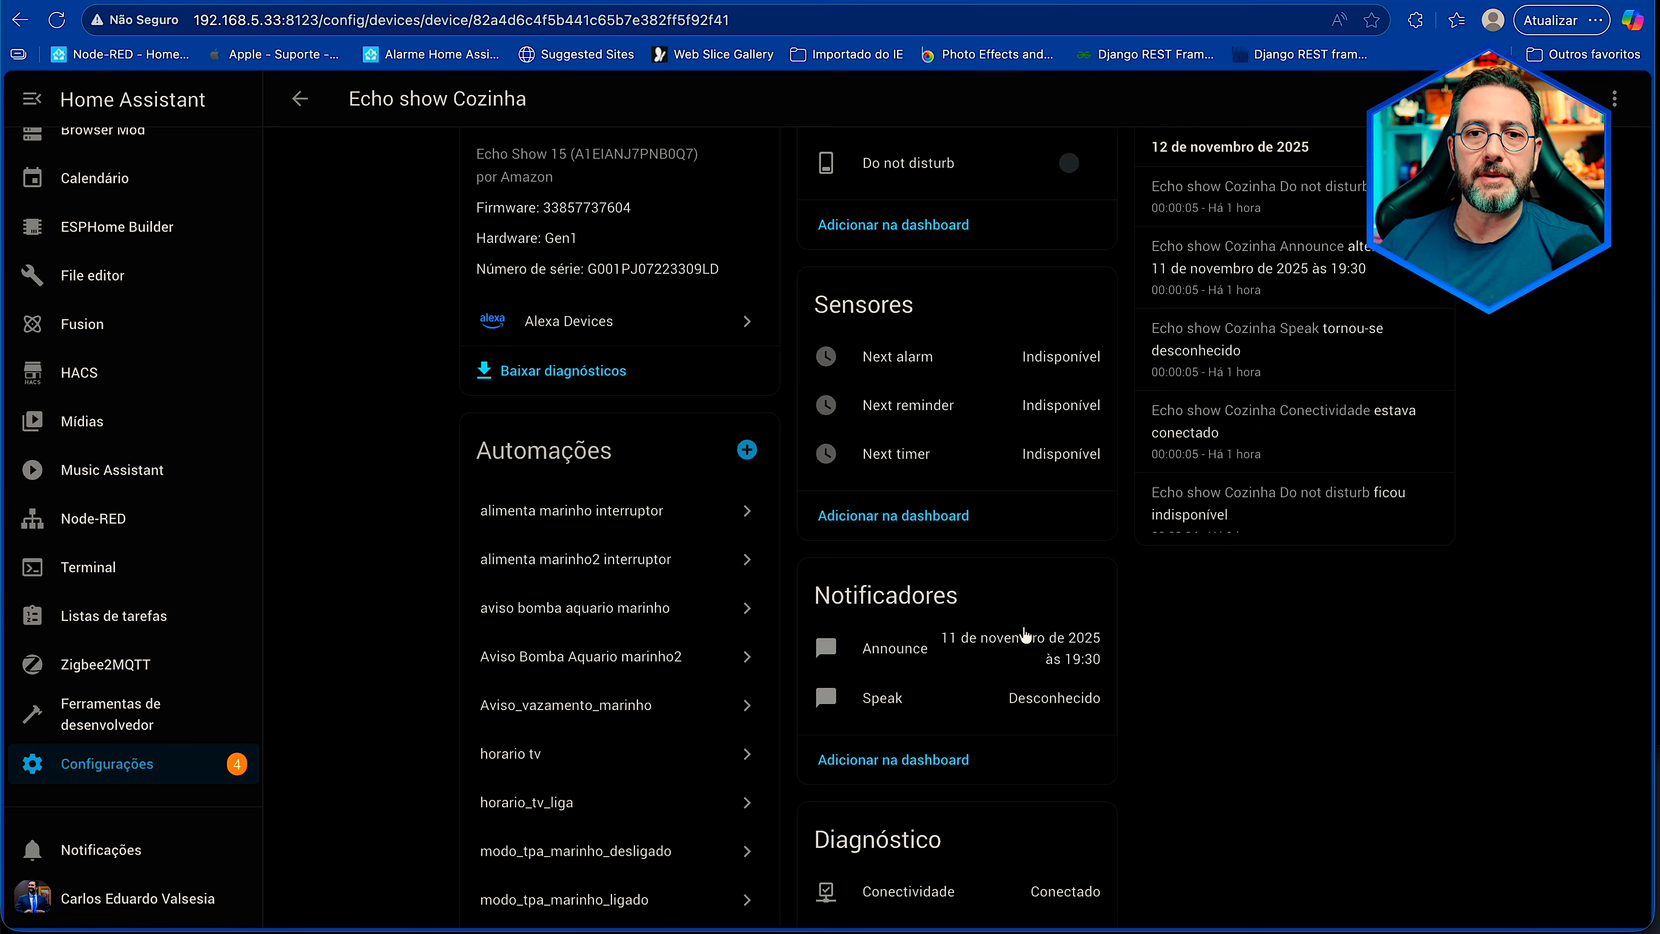
pyautogui.click(299, 98)
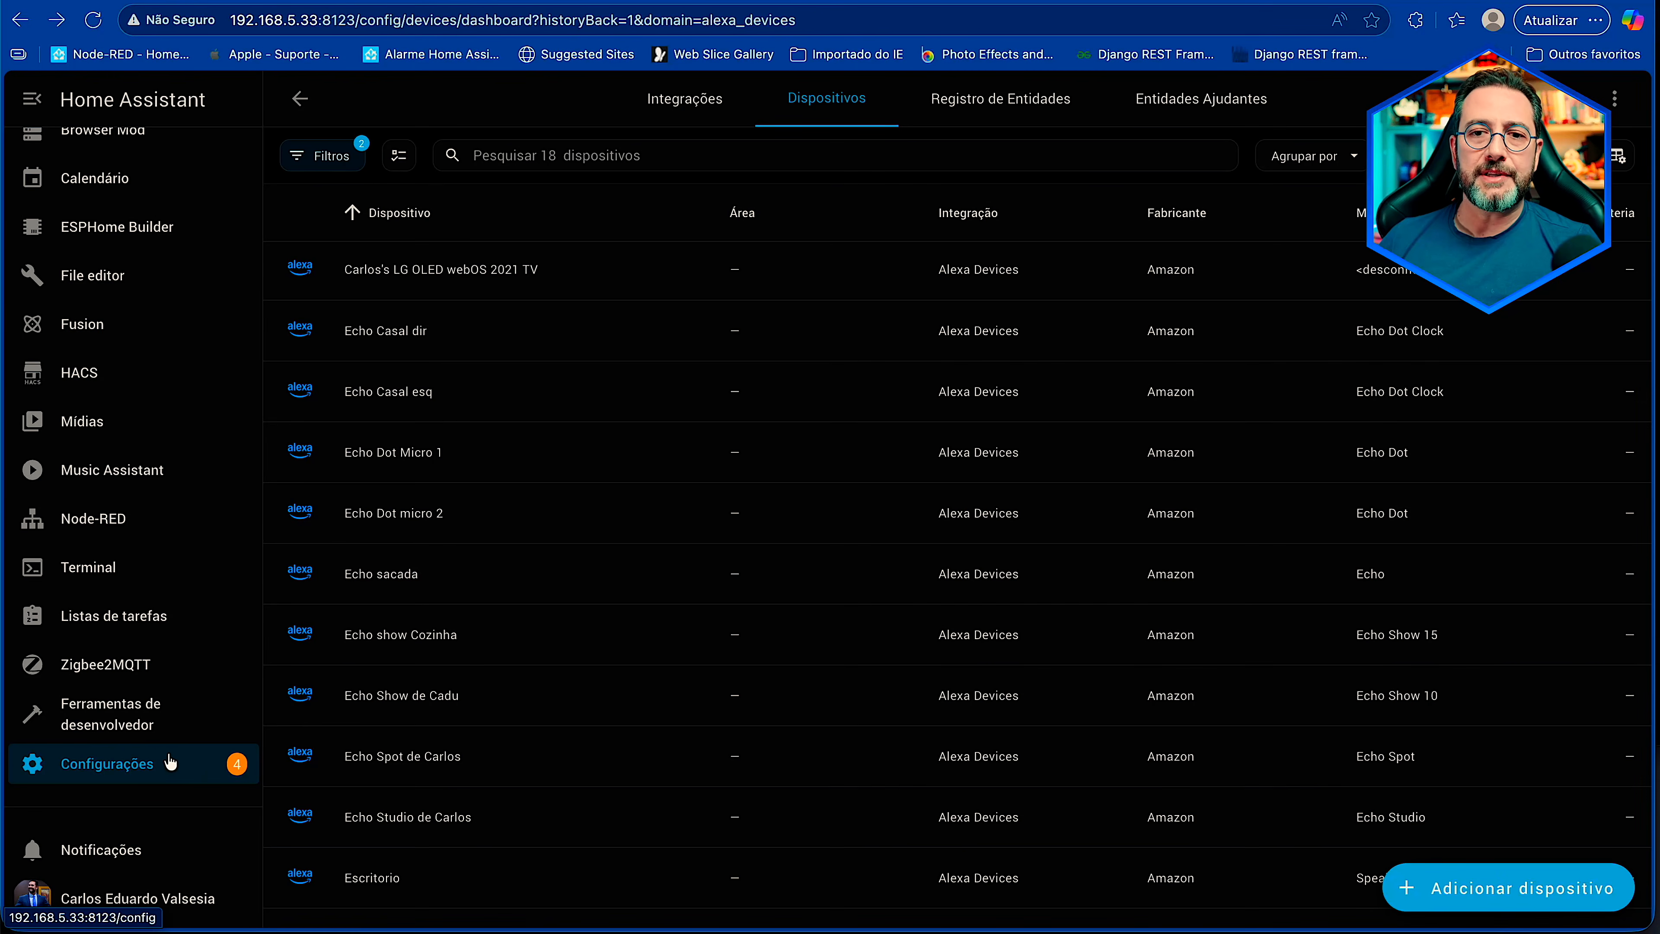
# - Choose the notify.send_message action in the developer tools' actions section
pyautogui.click(182, 759)
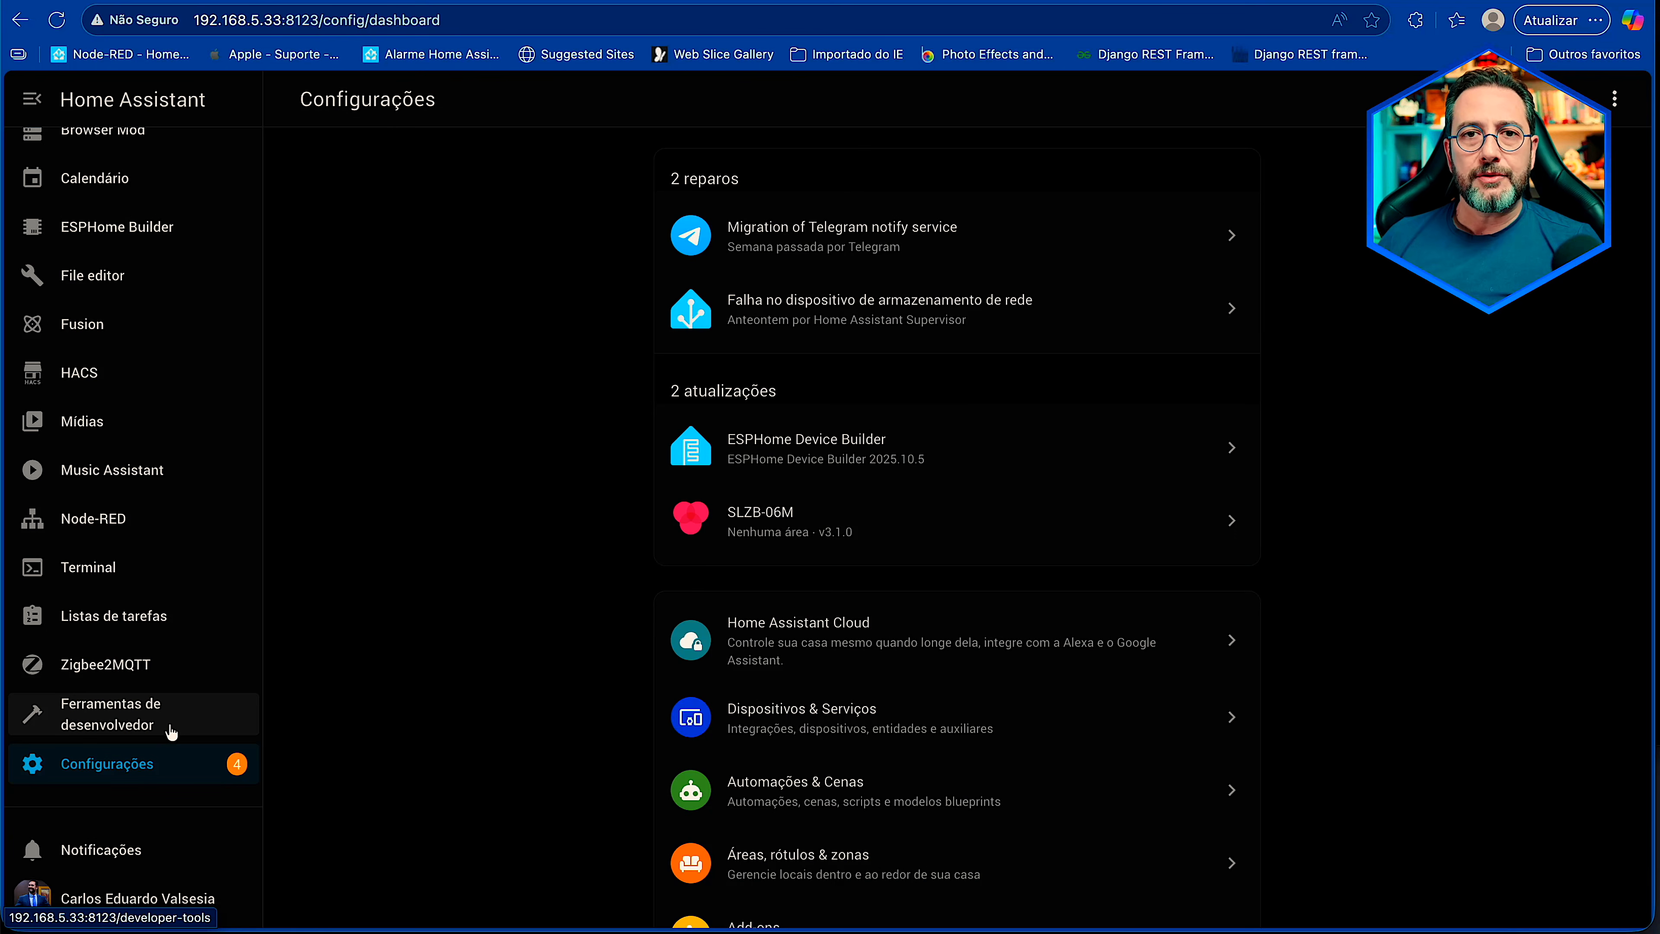
pyautogui.click(171, 731)
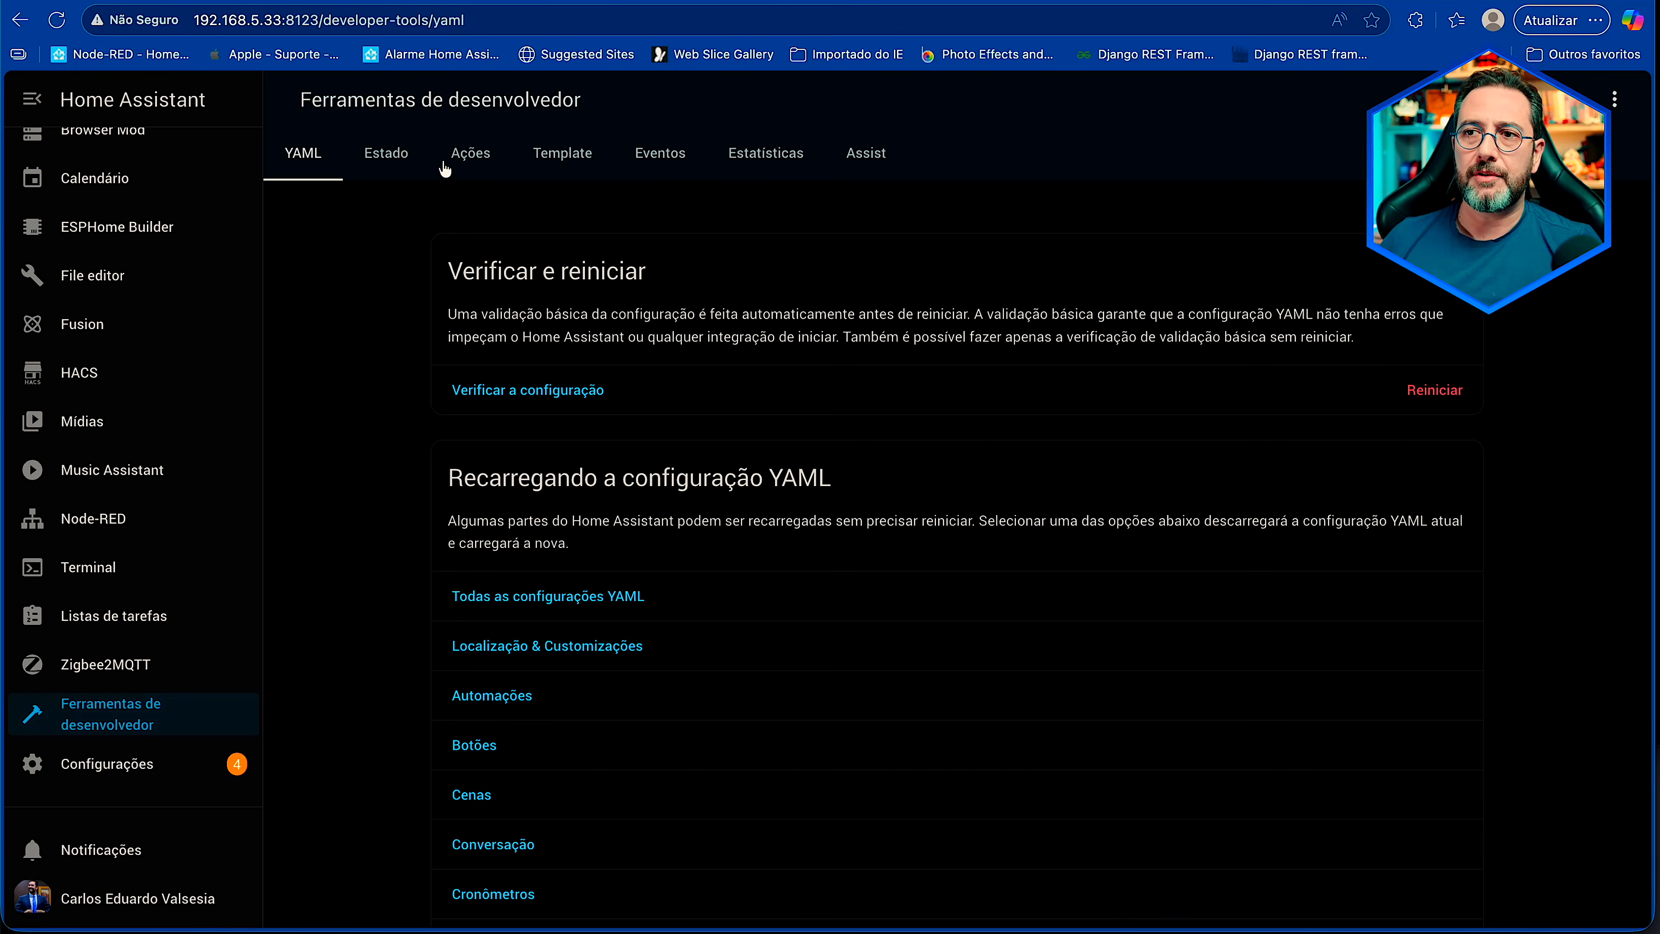
pyautogui.click(472, 156)
pyautogui.click(638, 301)
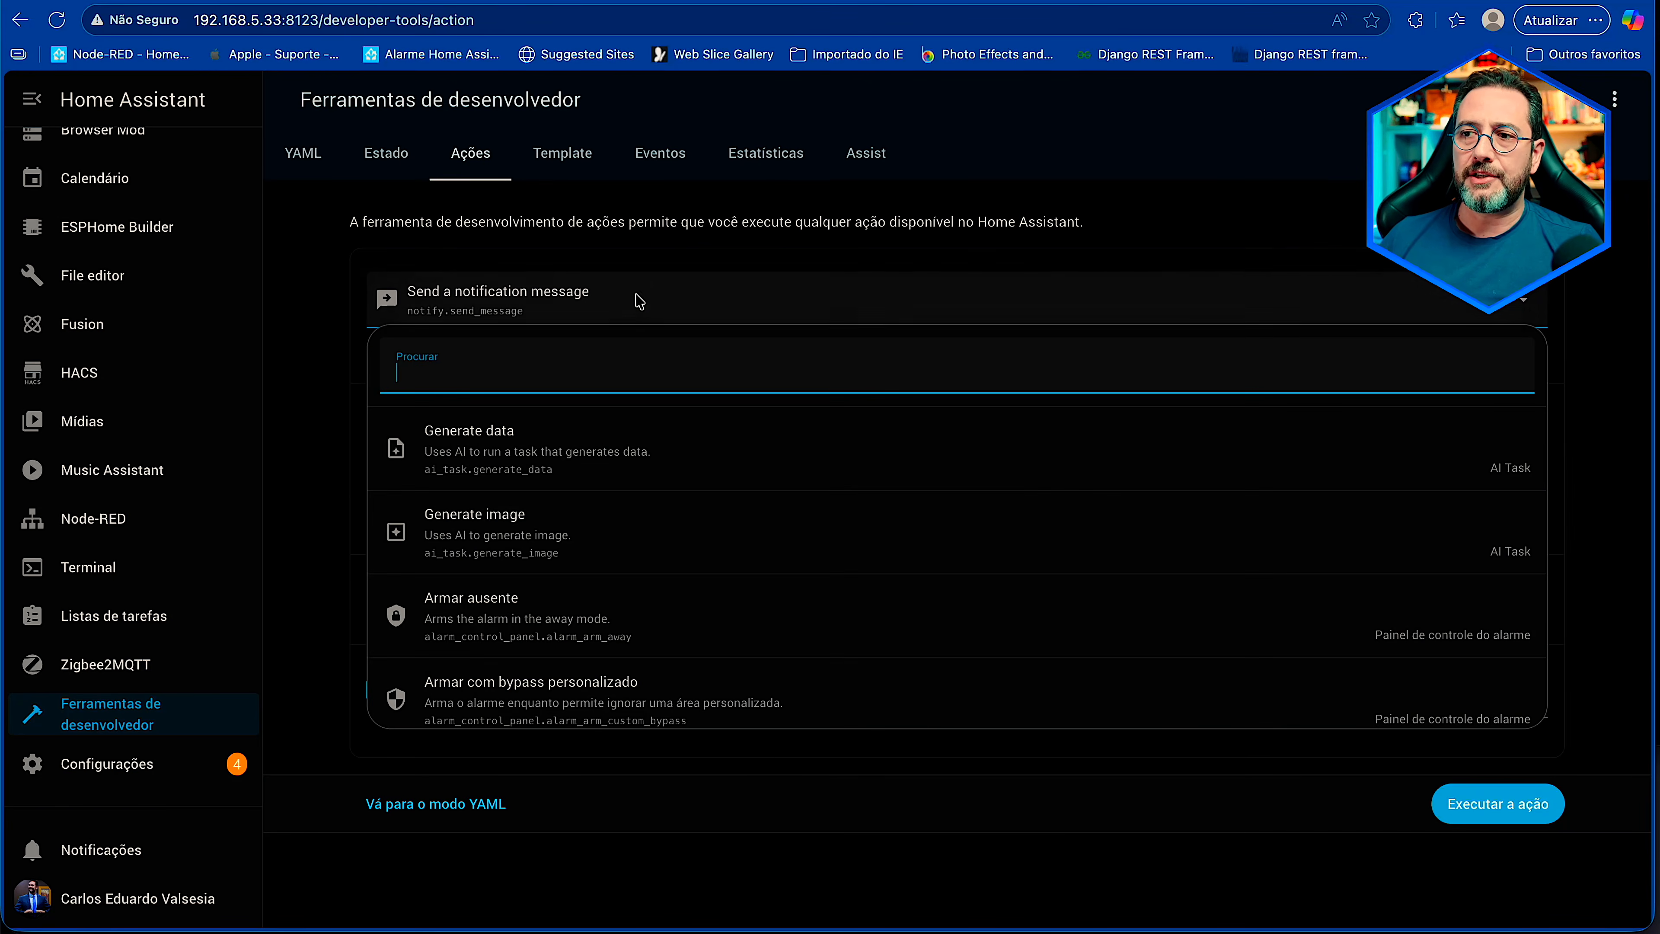
pyautogui.write('notify.send_se')
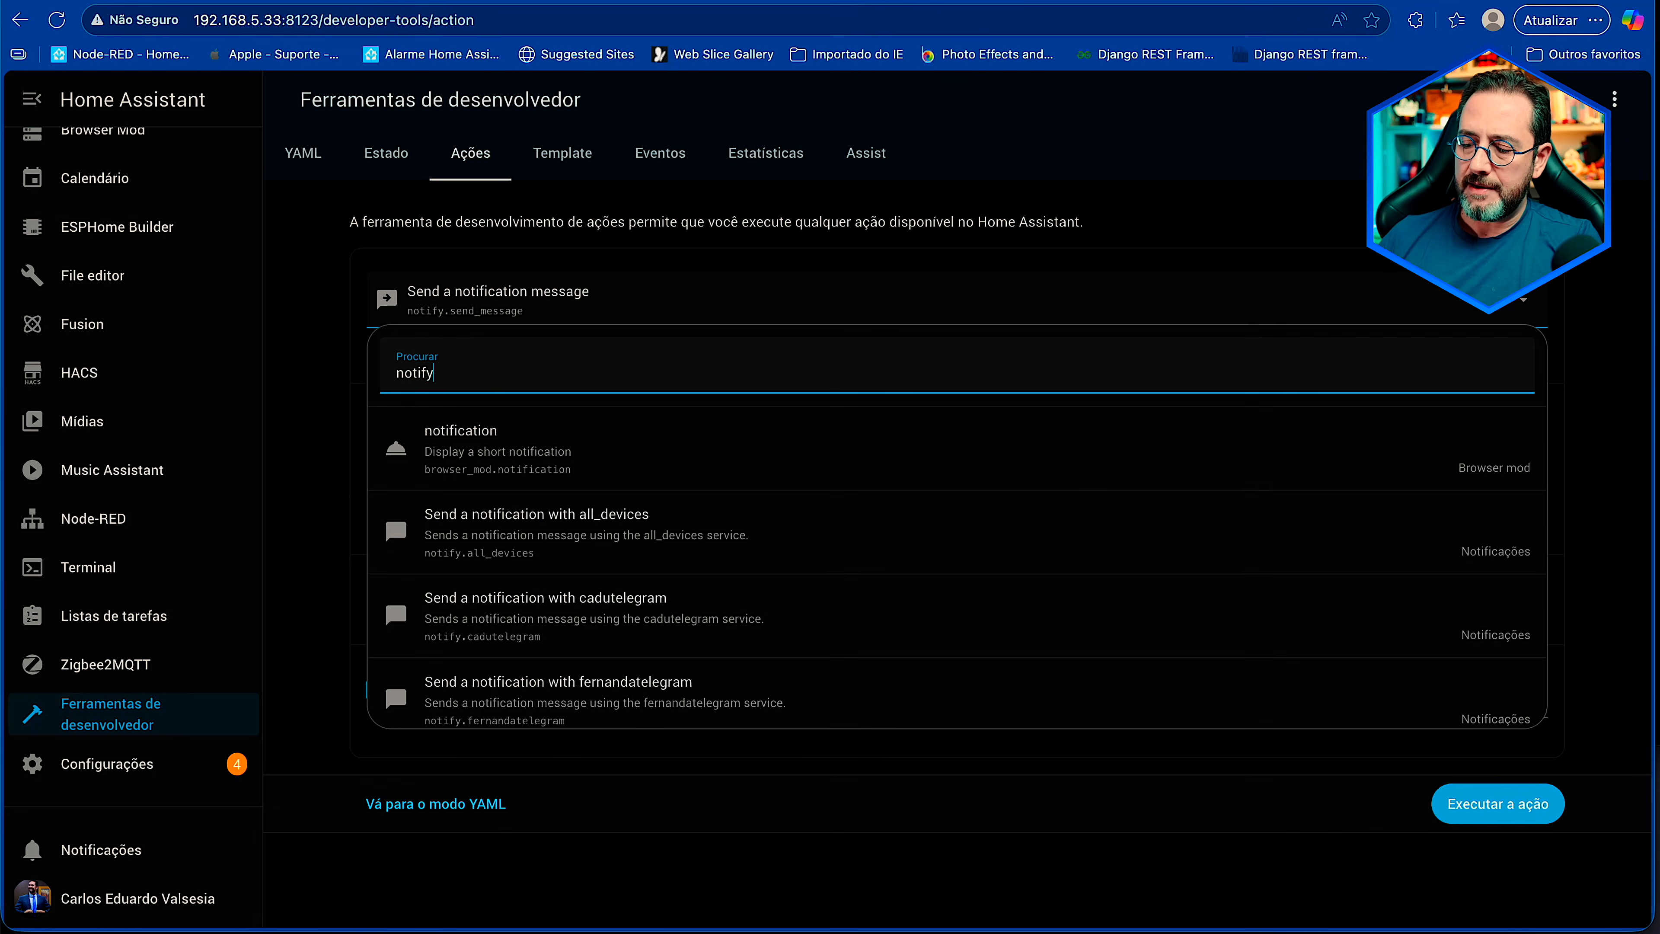
pyautogui.press('BackSpace')
pyautogui.write('me')
pyautogui.click(555, 456)
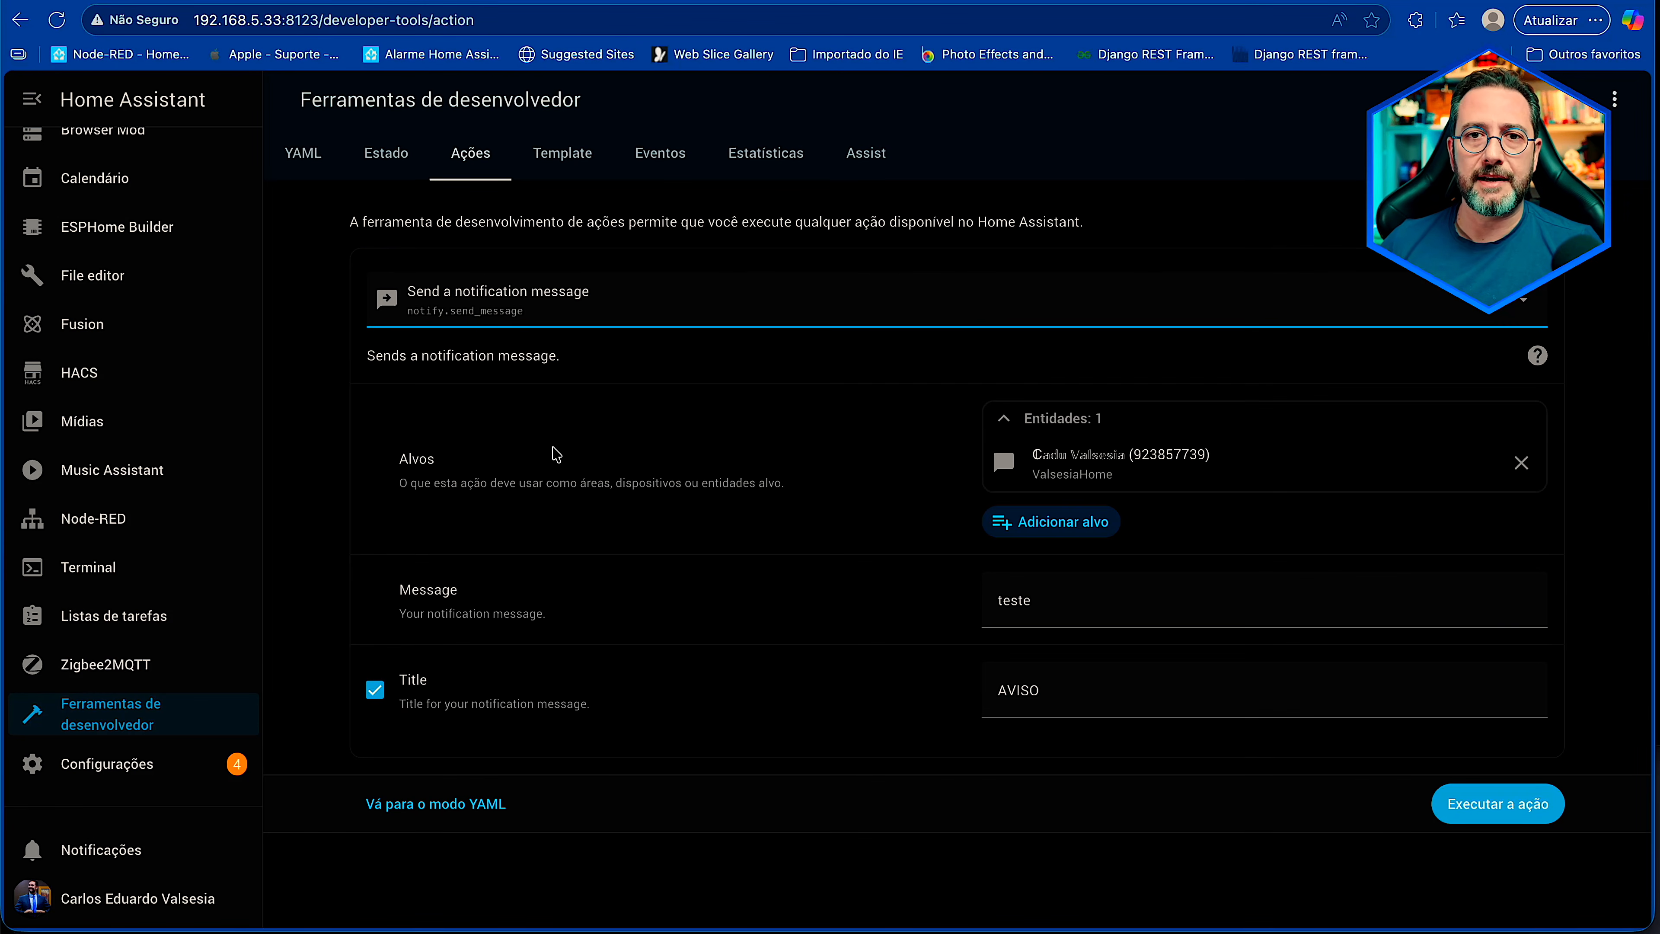
# - Replace the notification's existing target with the Speak entity of Echo Dot micro 2
pyautogui.click(1521, 462)
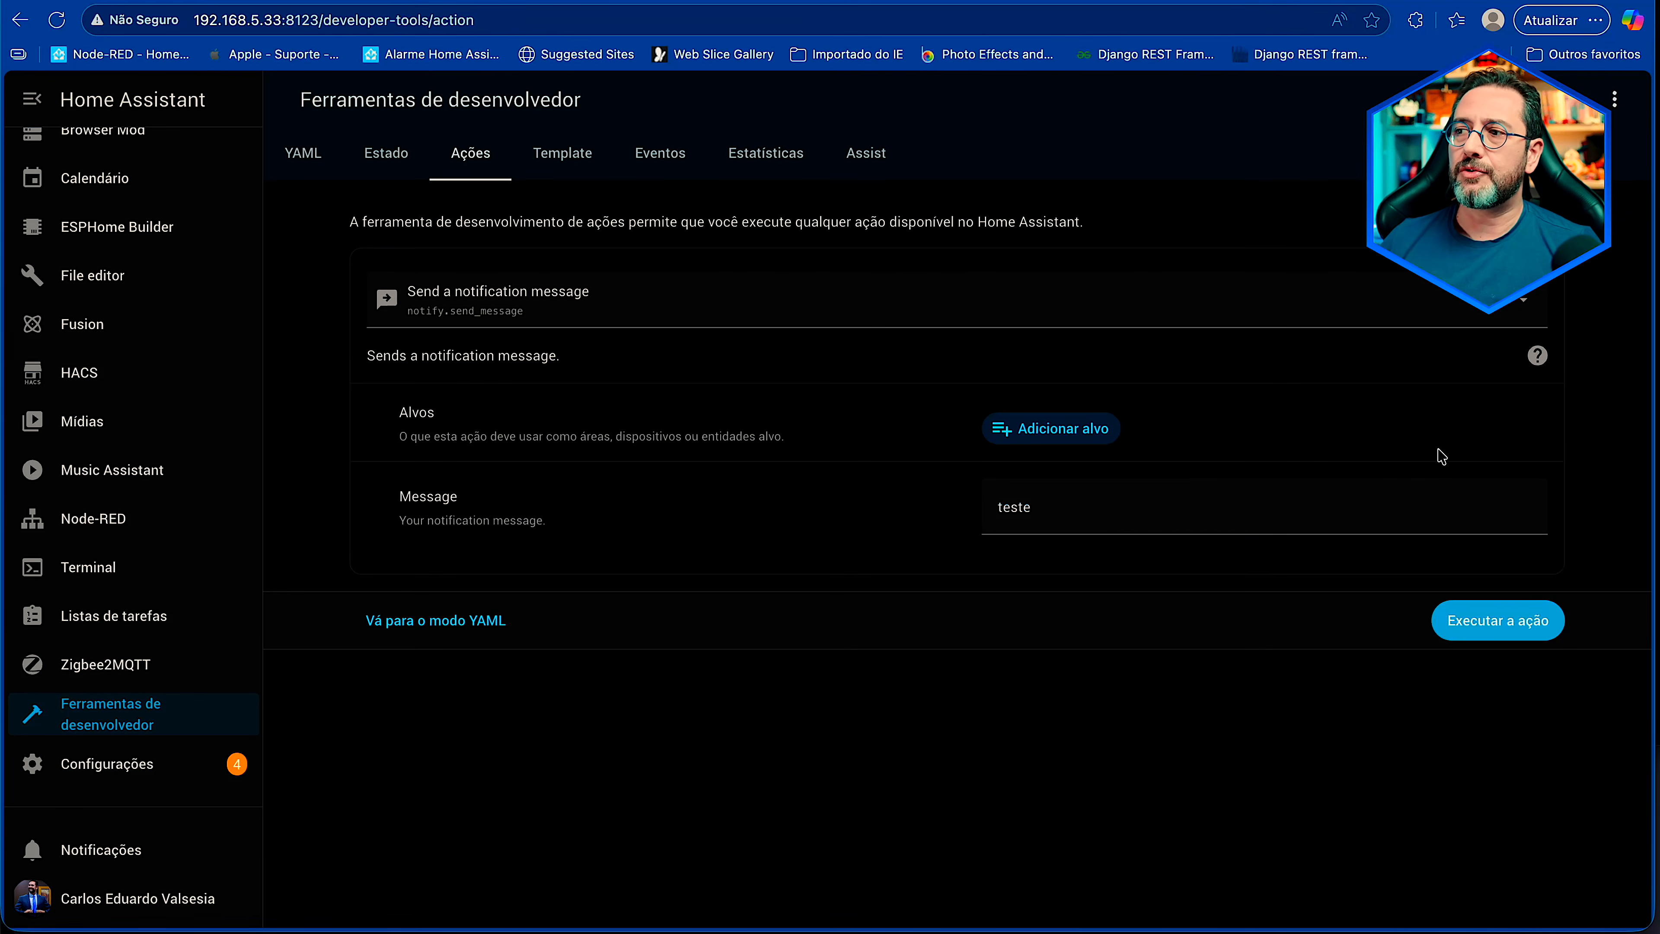
pyautogui.click(1053, 431)
pyautogui.write('micro2')
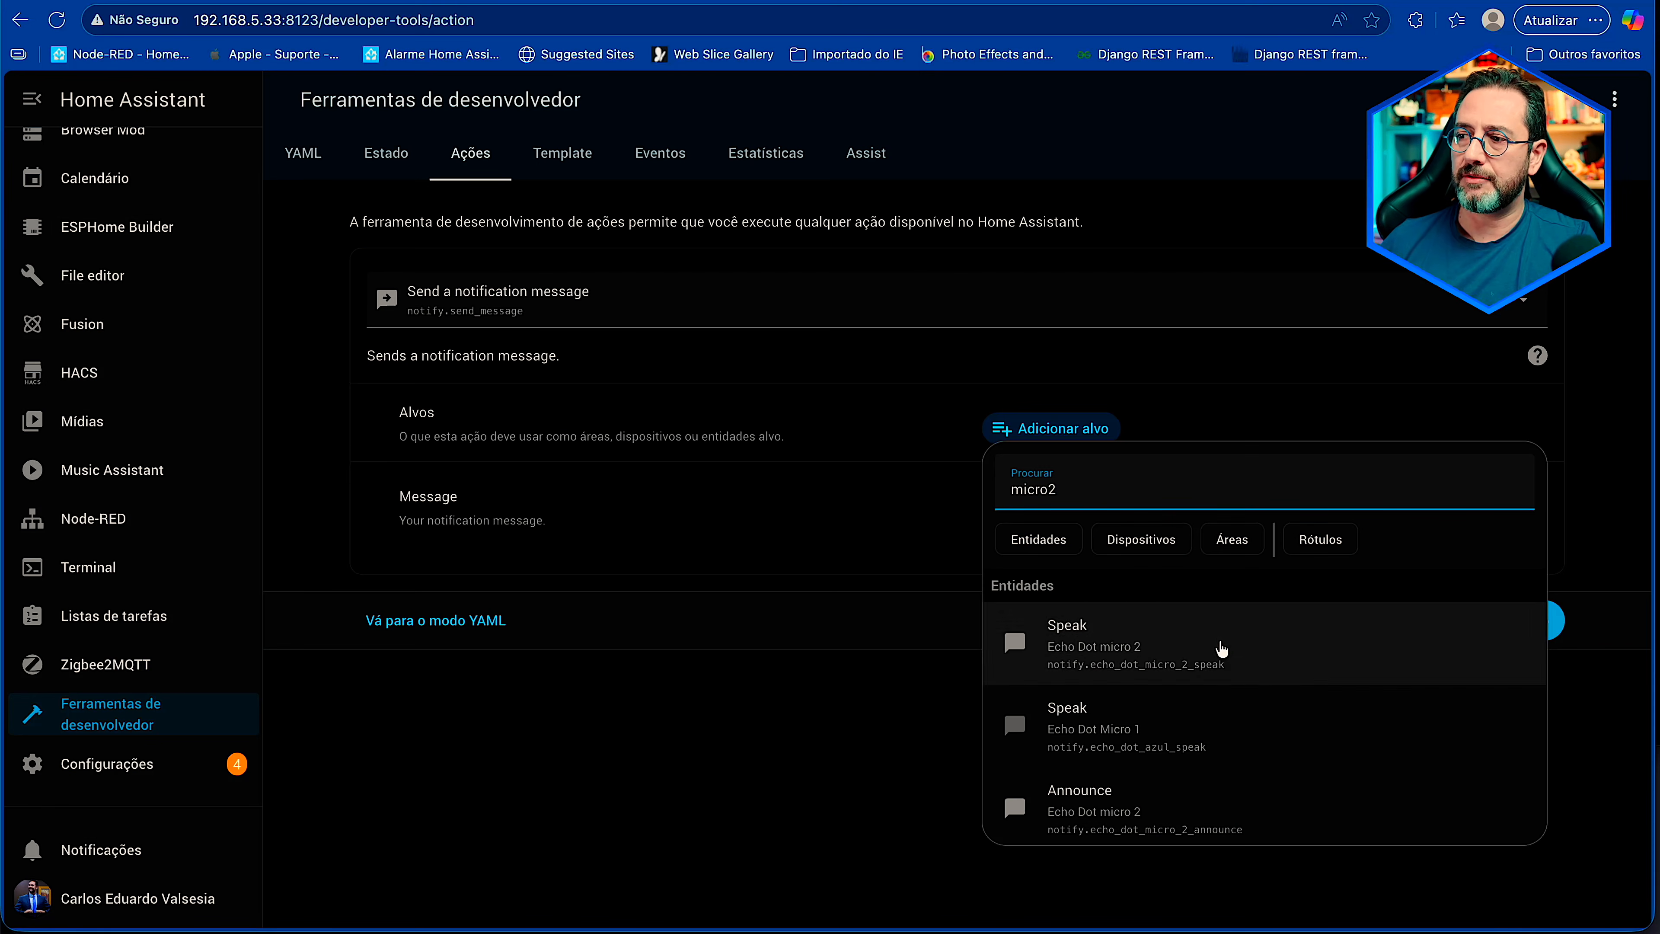
pyautogui.scroll(-1, 1179, 729)
pyautogui.scroll(1, 1179, 729)
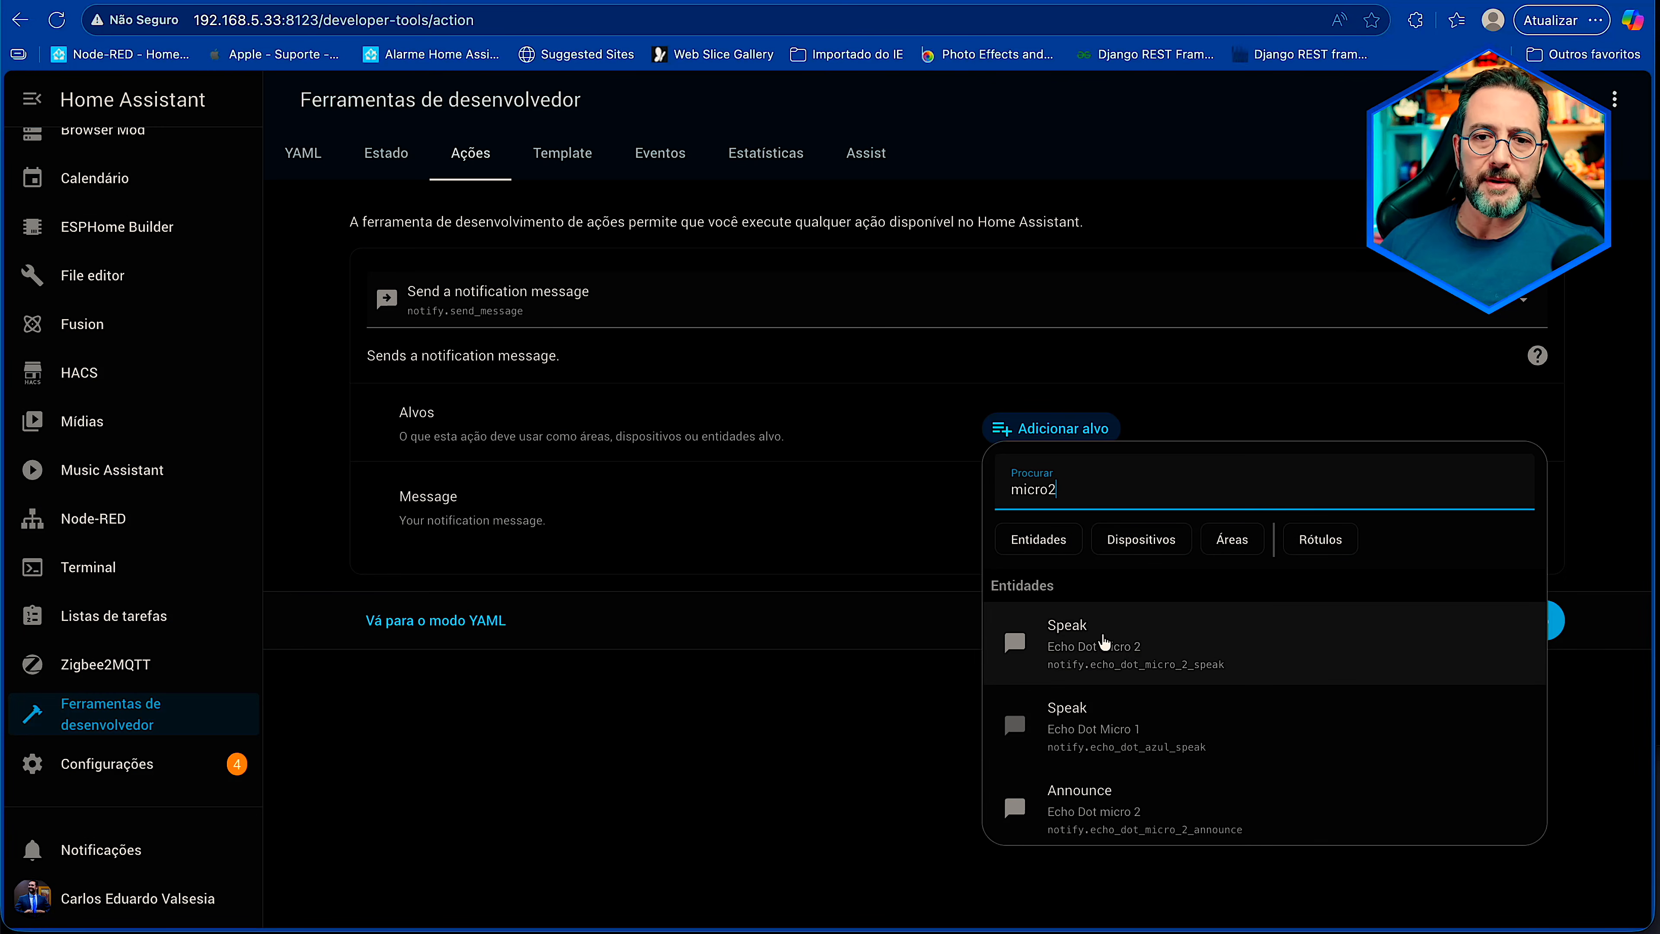
pyautogui.click(1103, 641)
# - Set the notification message to "teste" and execute the action
pyautogui.moveTo(1074, 605); pyautogui.dragTo(982, 598)
pyautogui.write('teste')
pyautogui.click(1464, 713)
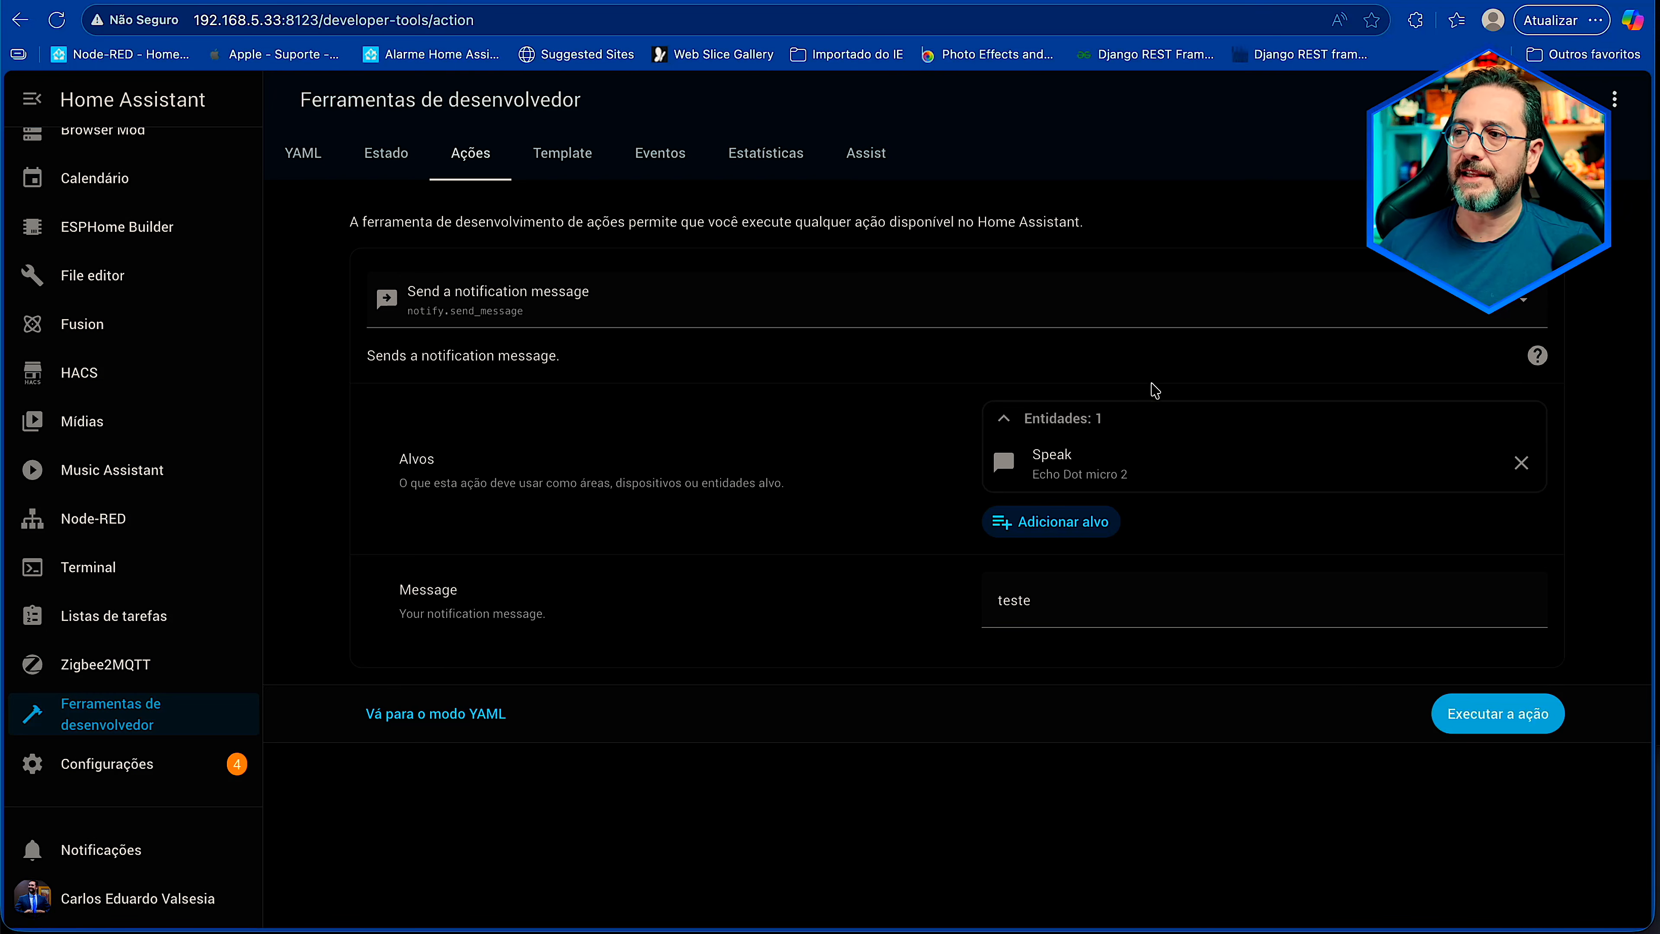
# - Replace the Speak target with the Announce entity of Echo Dot micro 2 and execute the action
pyautogui.click(1521, 463)
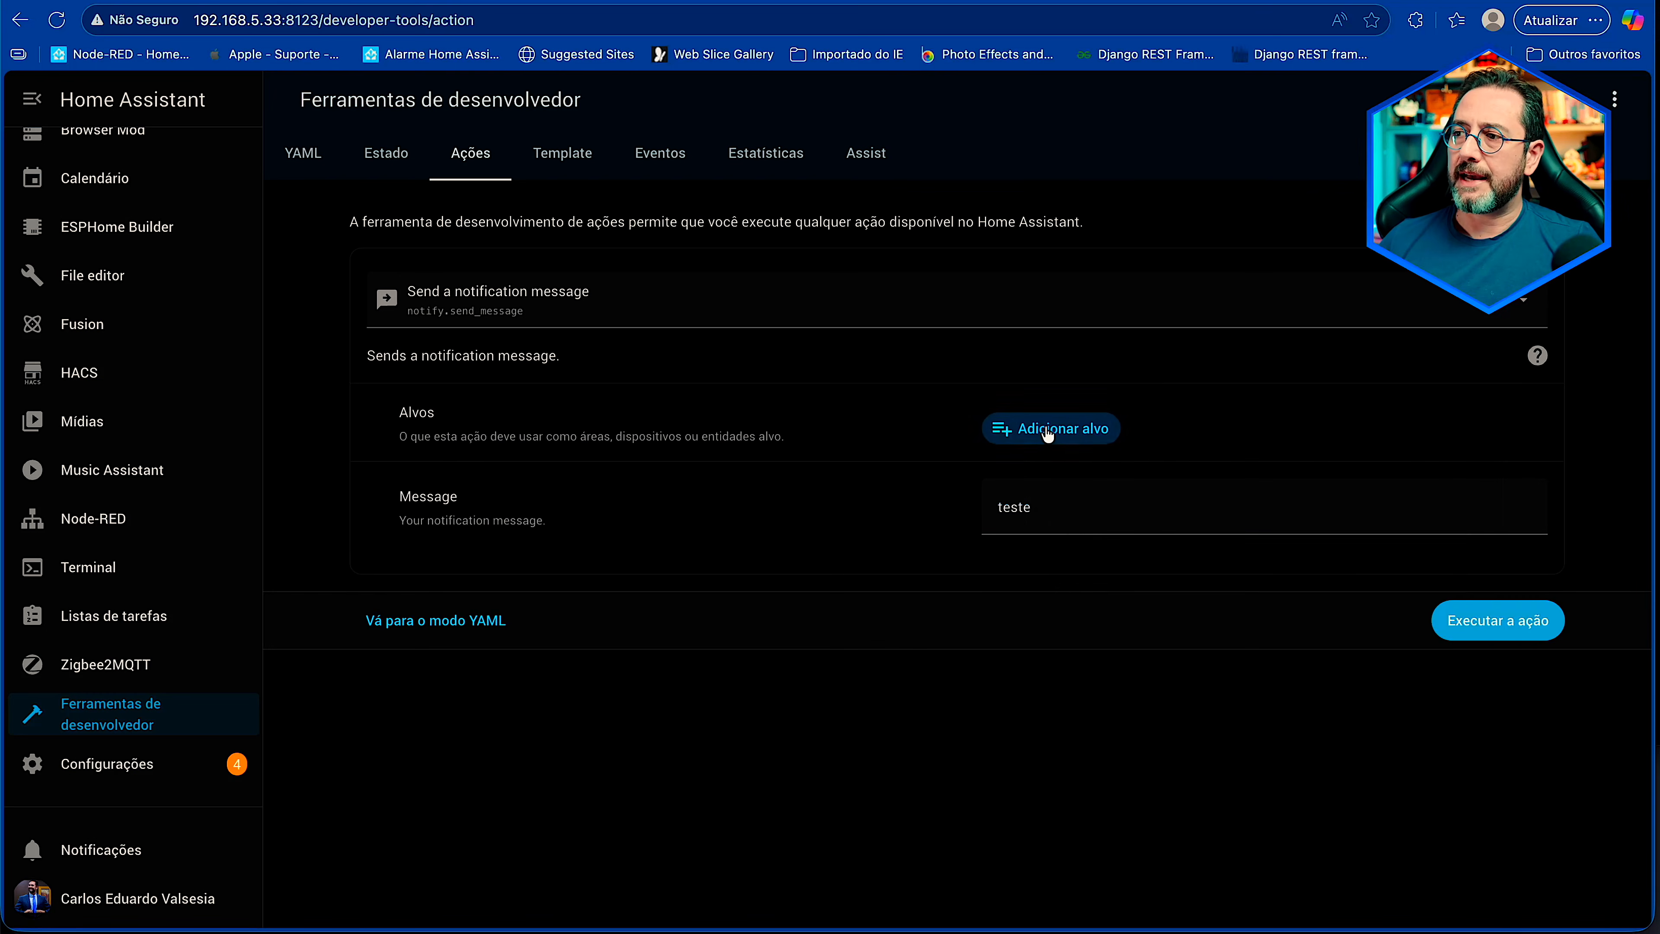
pyautogui.click(1030, 429)
pyautogui.write('micro2')
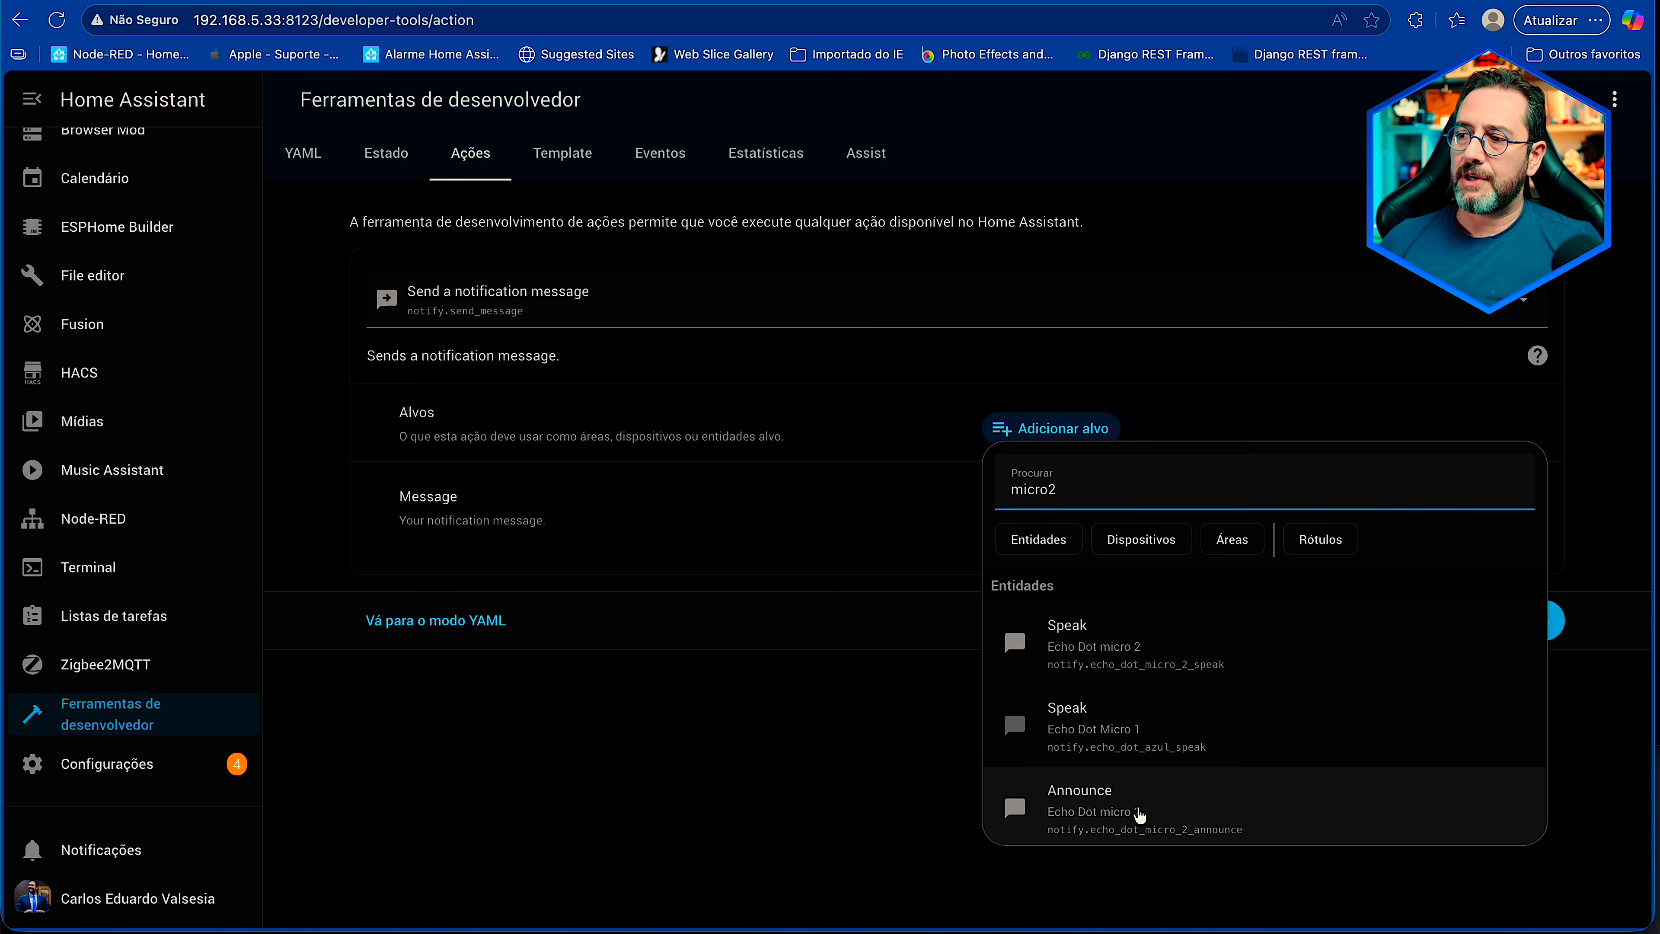
pyautogui.click(1137, 820)
pyautogui.click(1487, 714)
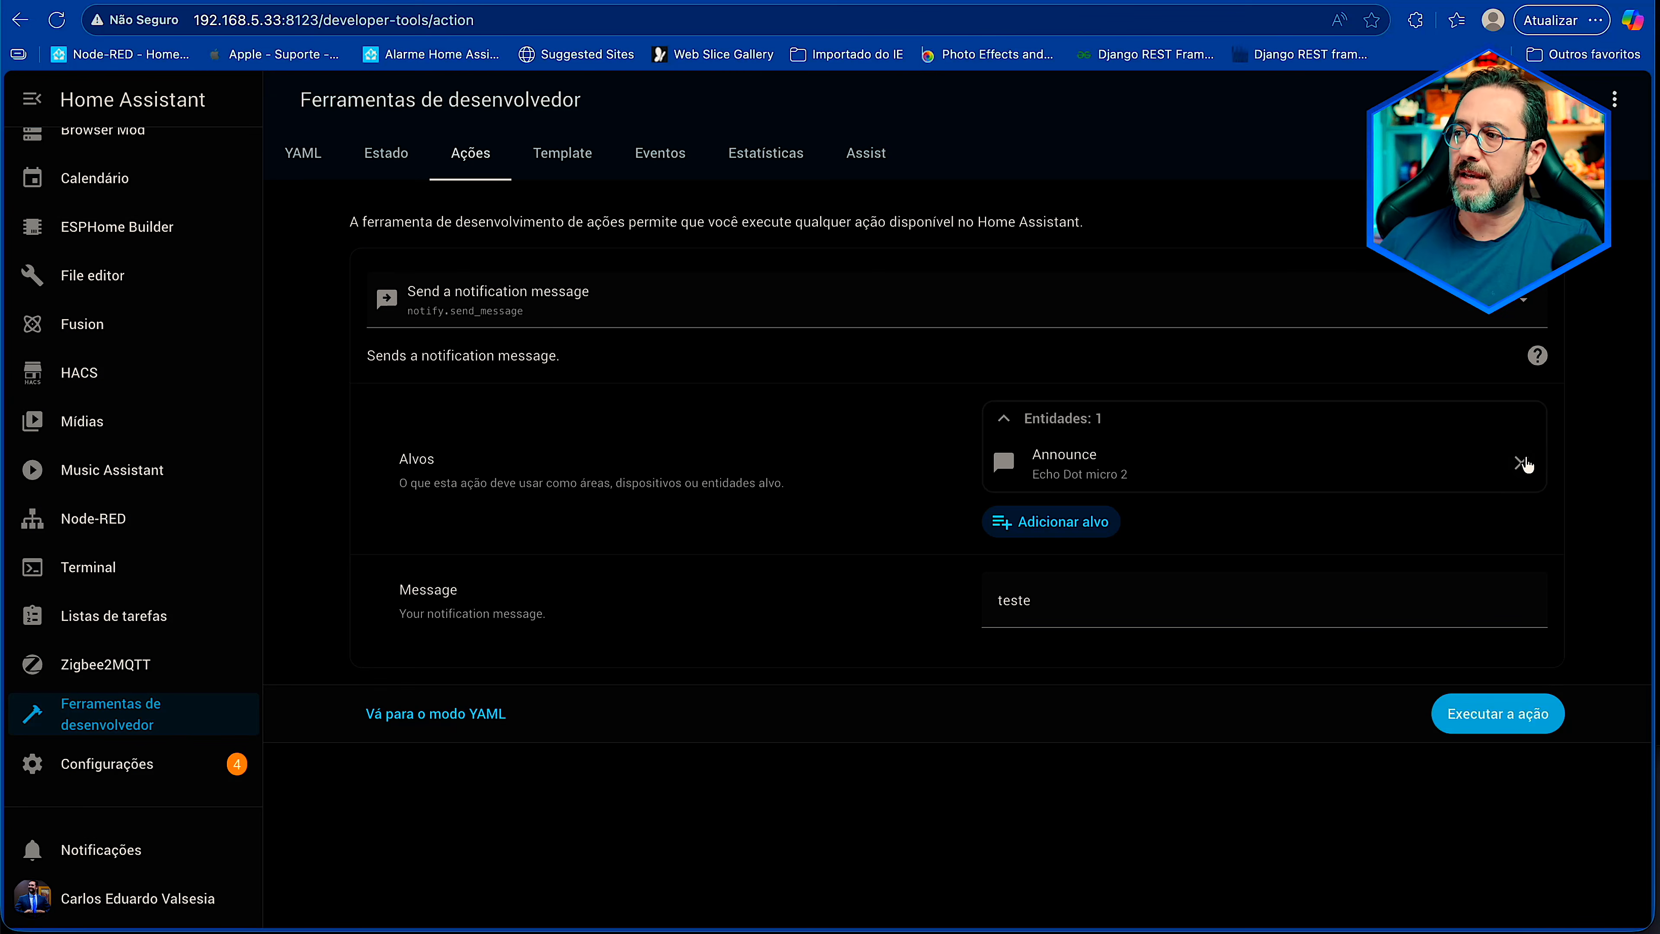
# - Remove the Announce target and change the action to Send text command (alexa_devices.send_text_command)
pyautogui.click(1522, 462)
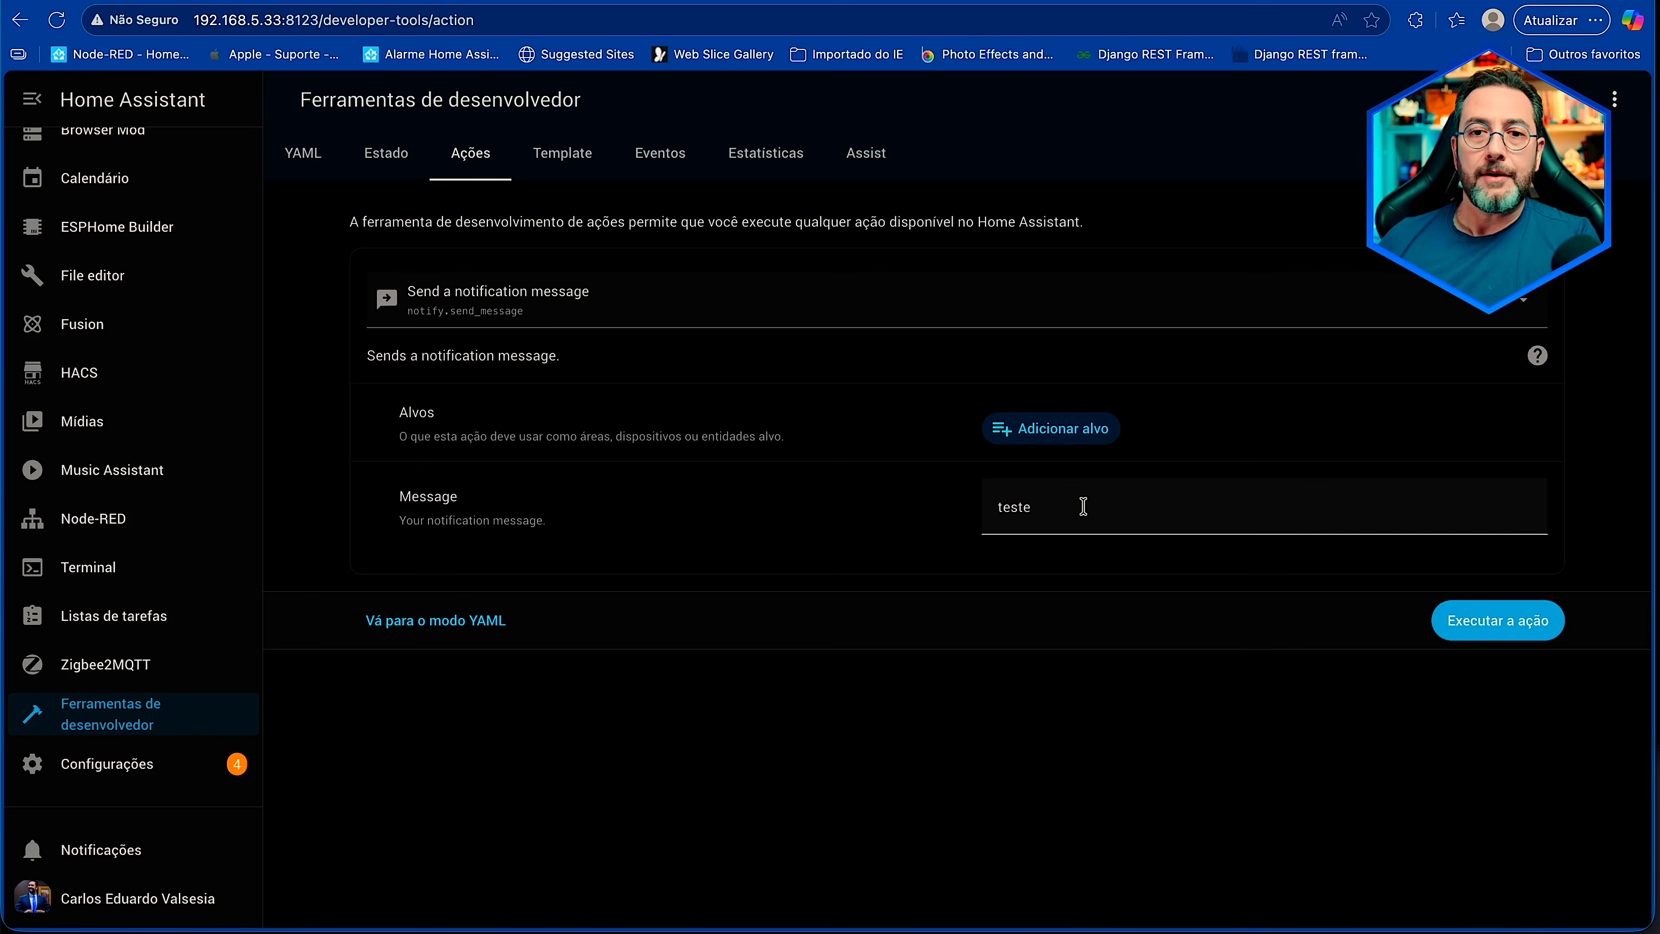
pyautogui.click(581, 306)
pyautogui.write('alexa_device')
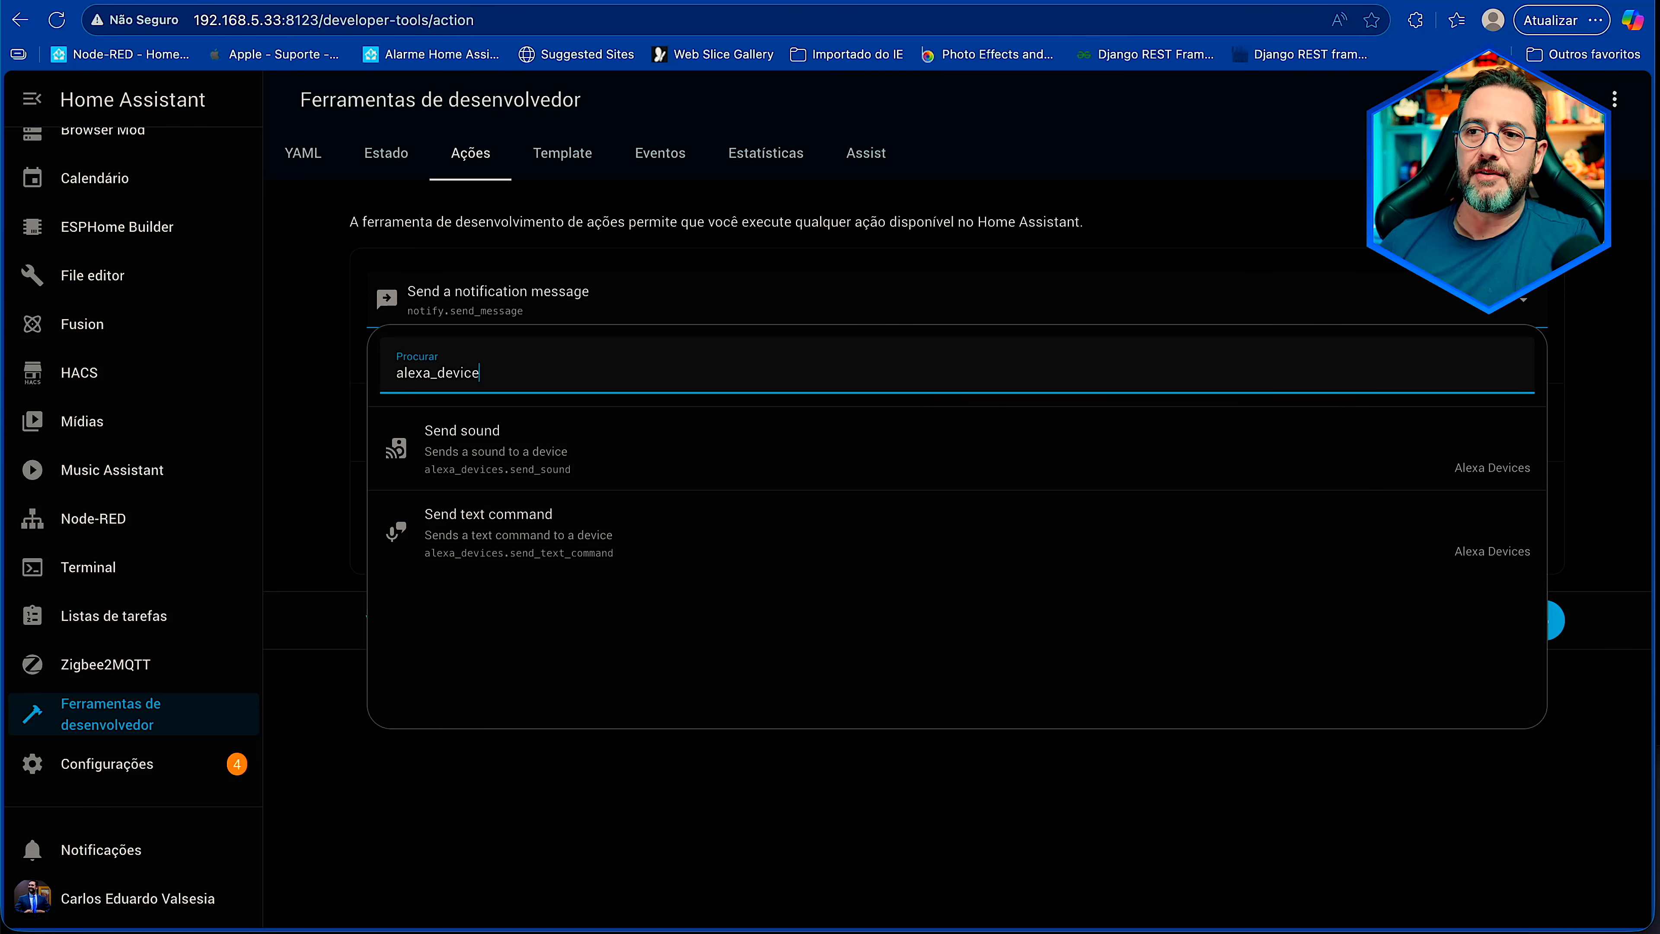
pyautogui.click(595, 567)
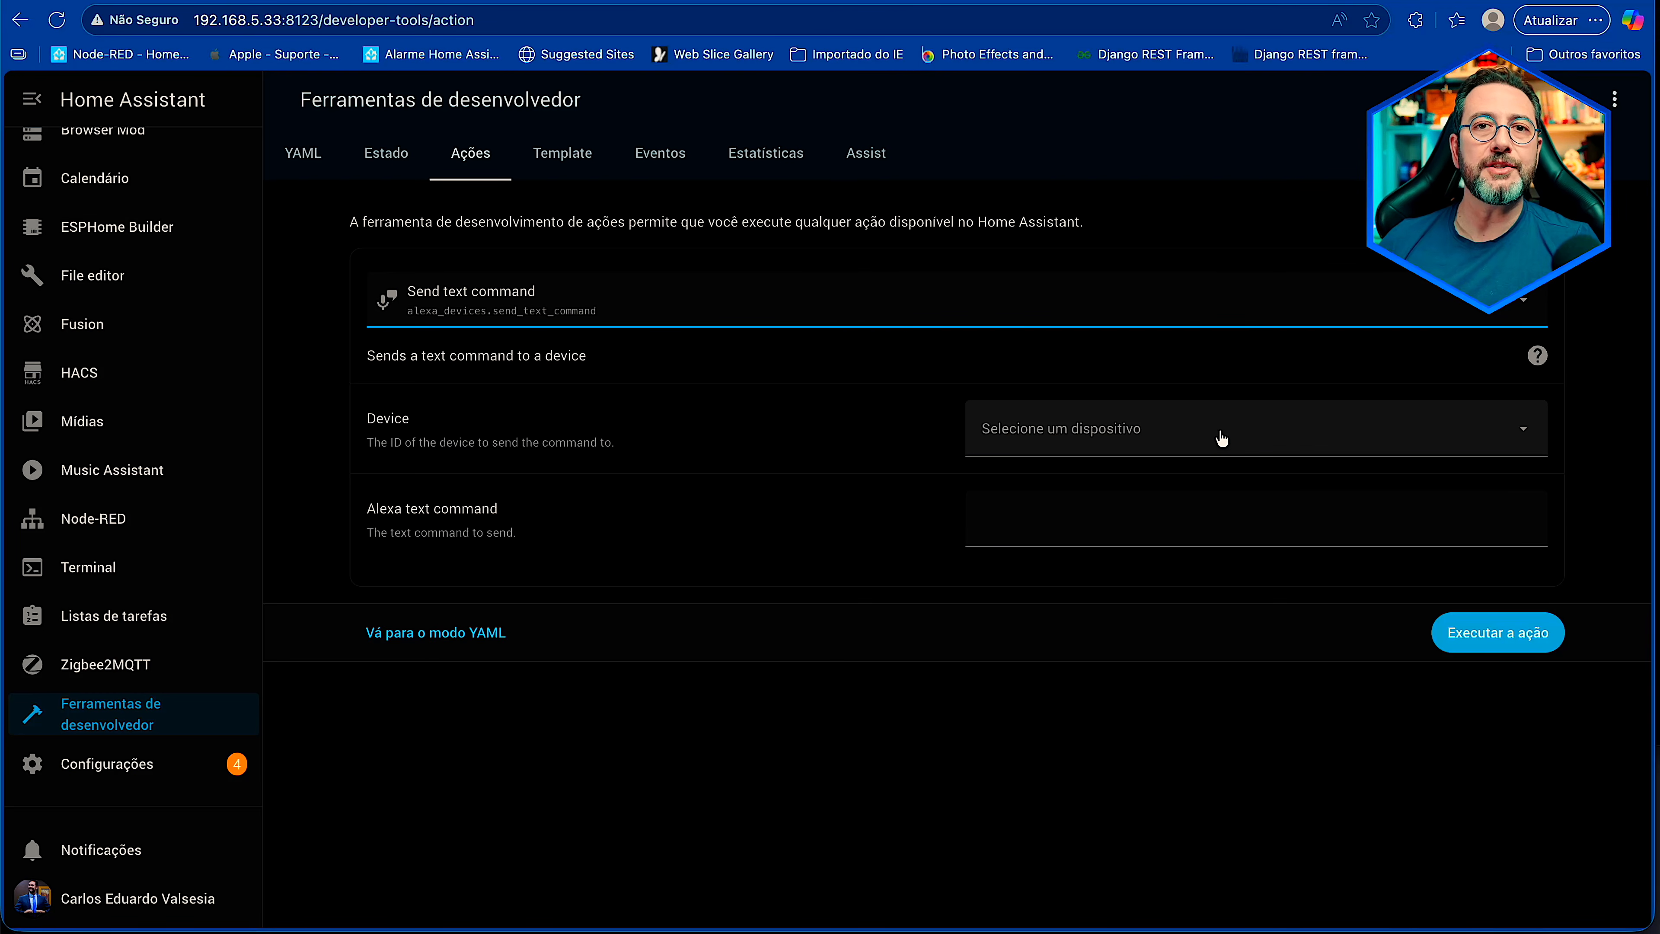
# - Select Echo Dot micro 2 as the device, set the Alexa text command to "Que horas são?" and execute the action
pyautogui.click(1115, 438)
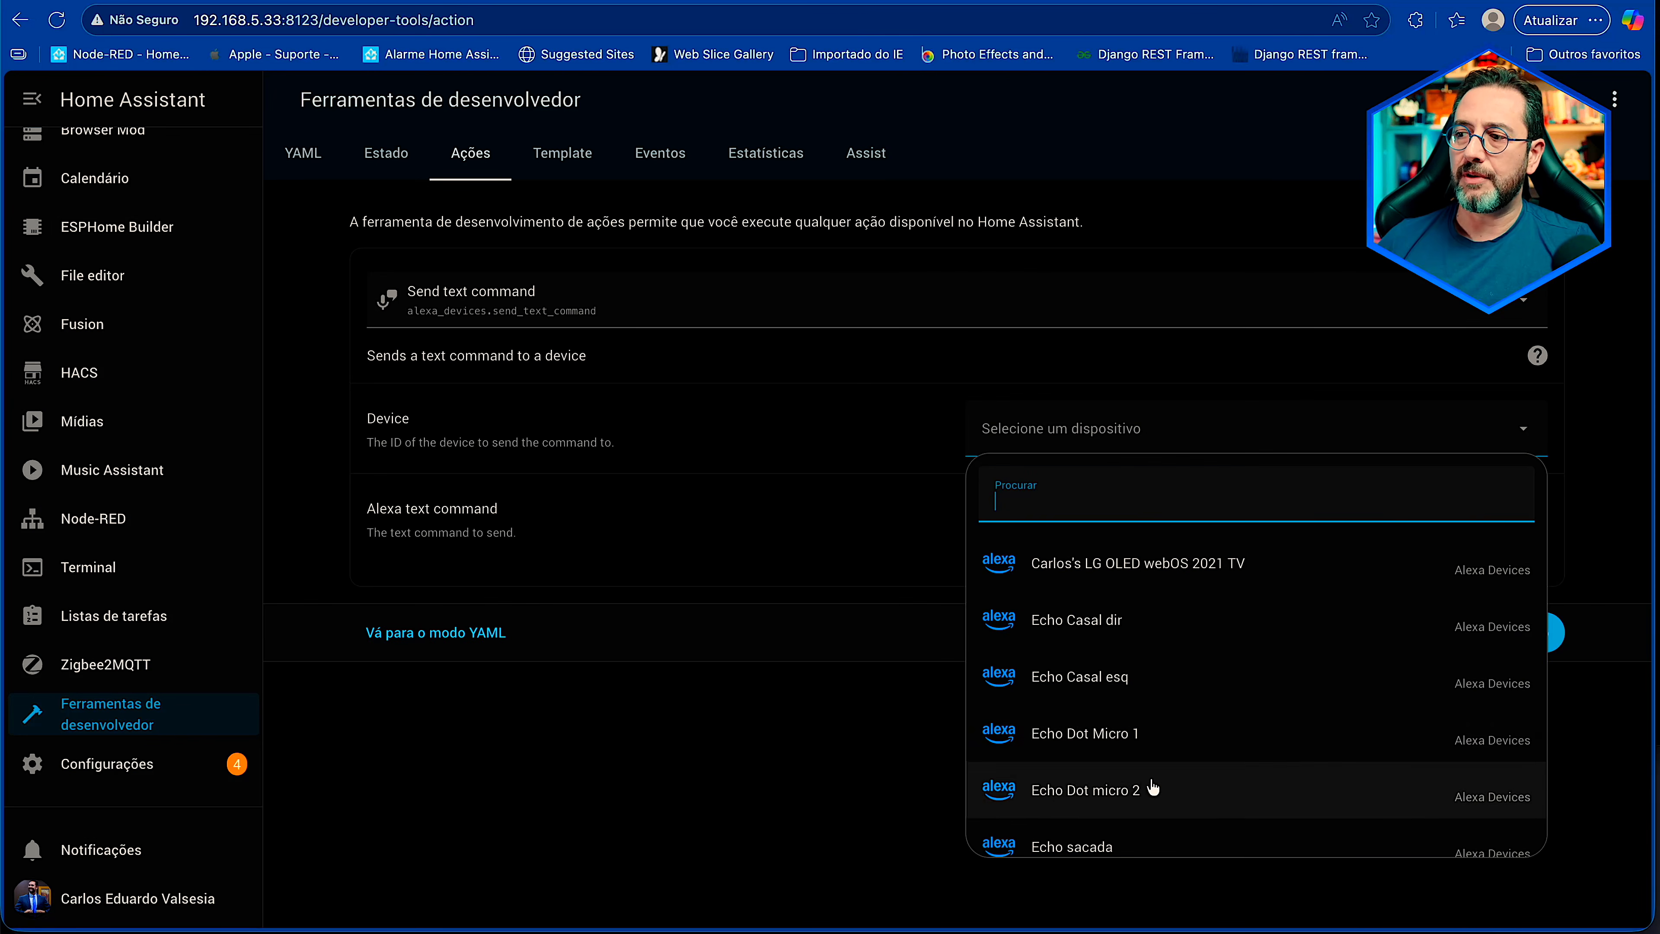
pyautogui.click(1124, 791)
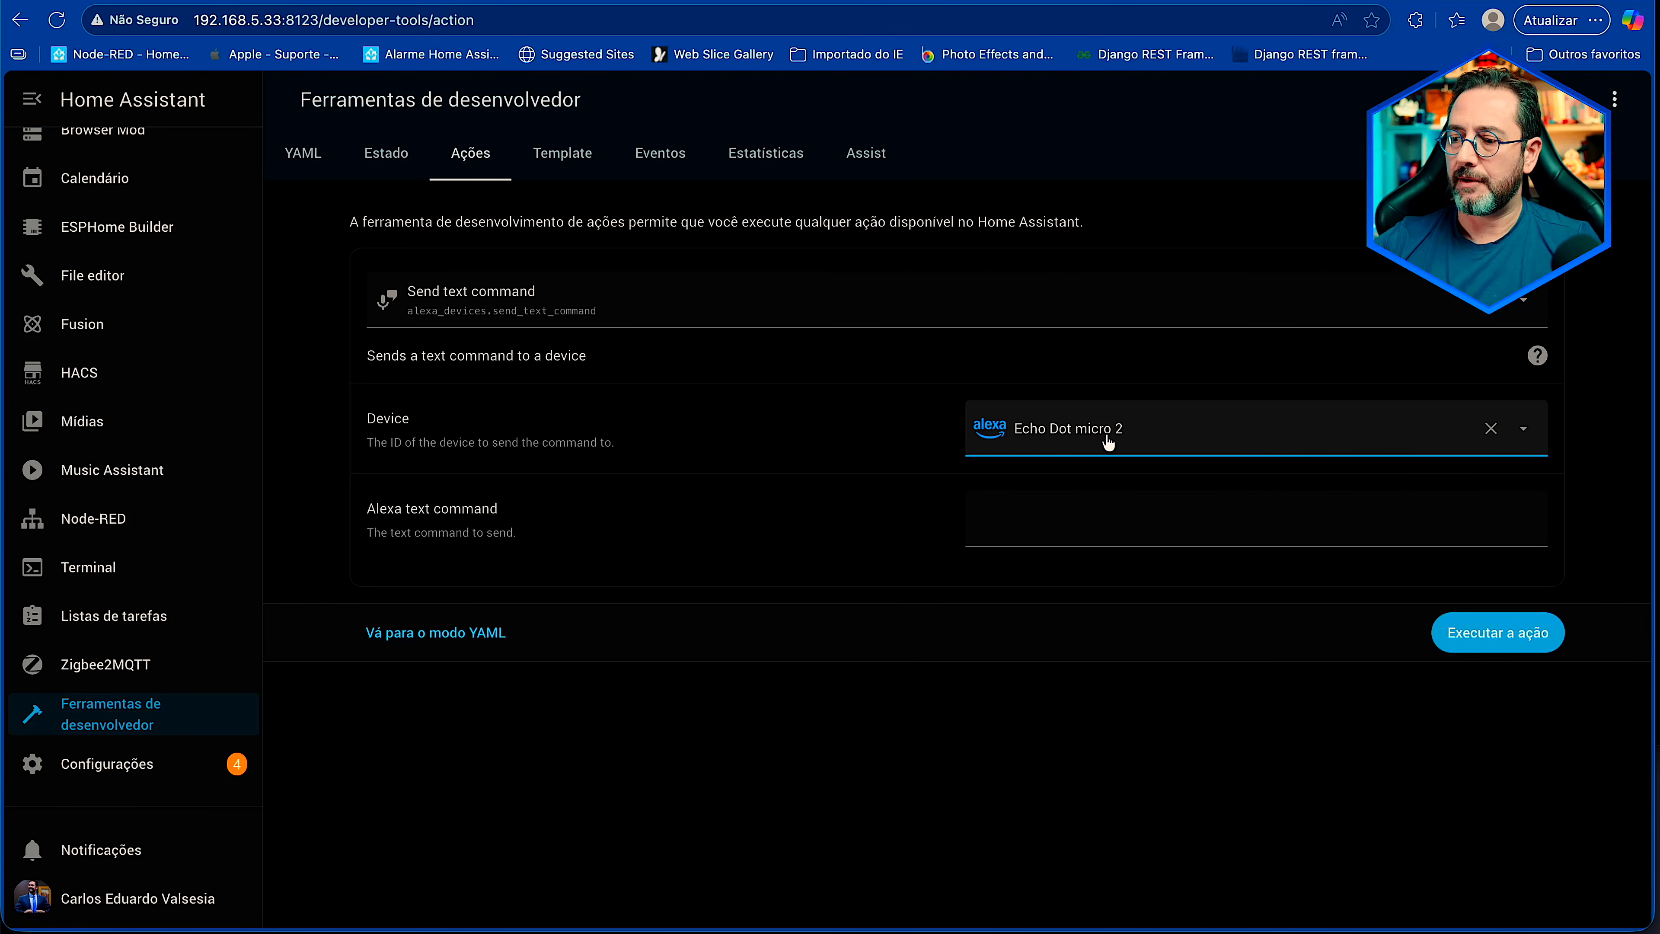
pyautogui.click(1084, 512)
pyautogui.write('Que horas são?')
pyautogui.click(1516, 635)
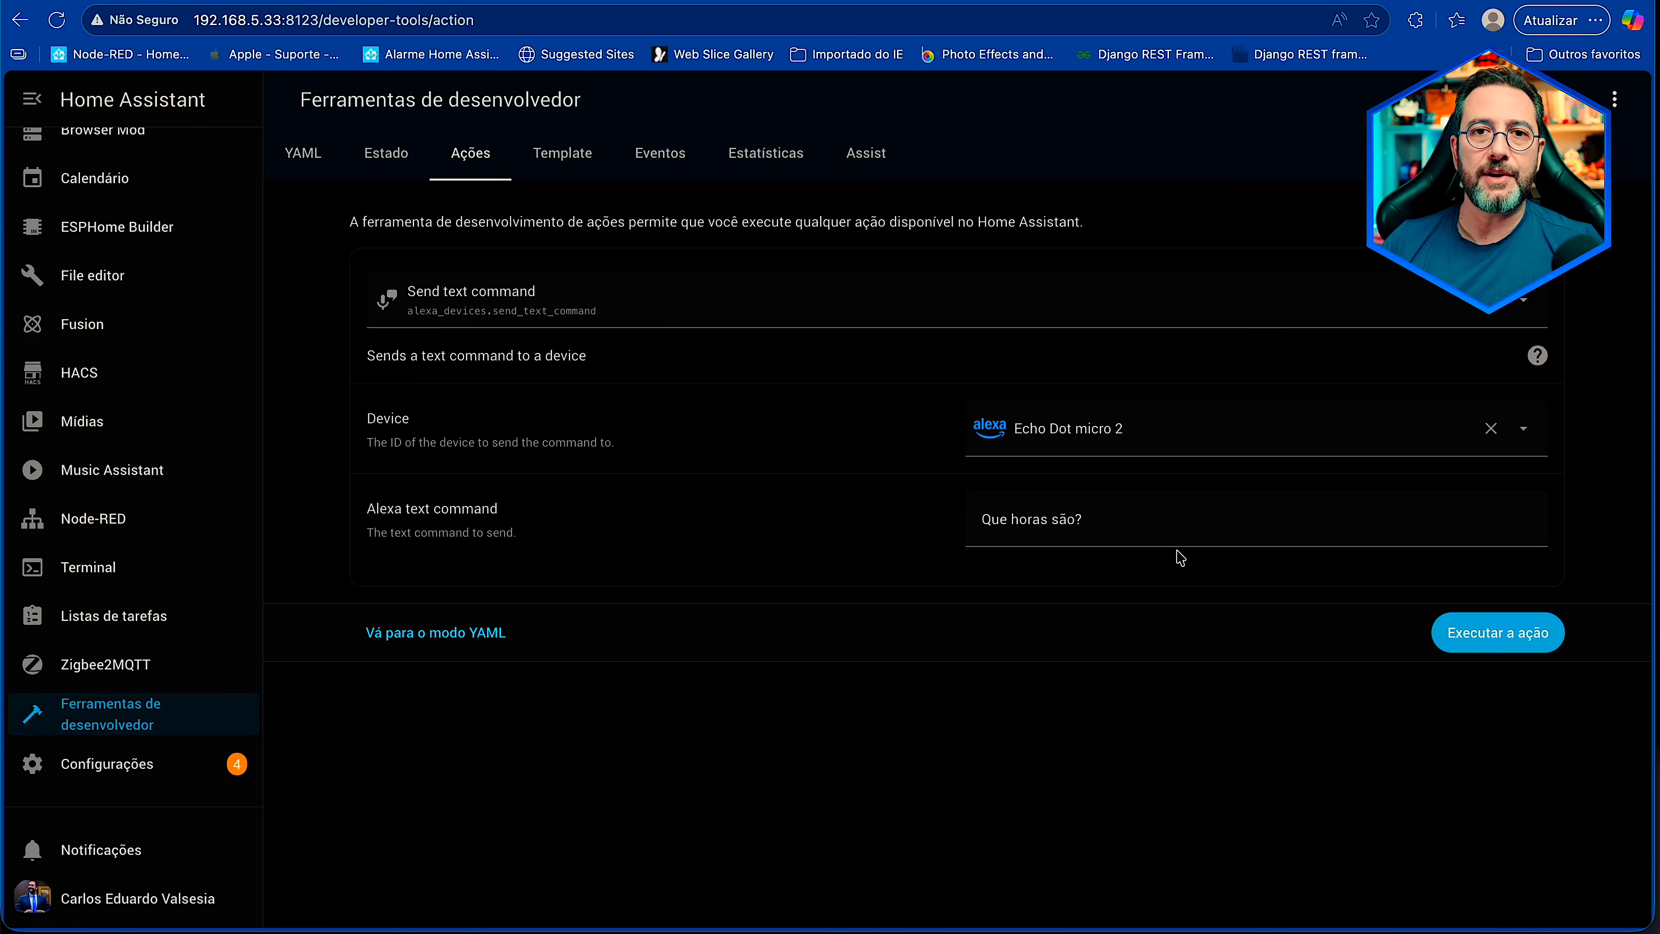
# - Replace the Alexa text command with "tocar playlist de rock no spotify" and execute the action
pyautogui.moveTo(1145, 523); pyautogui.dragTo(883, 530)
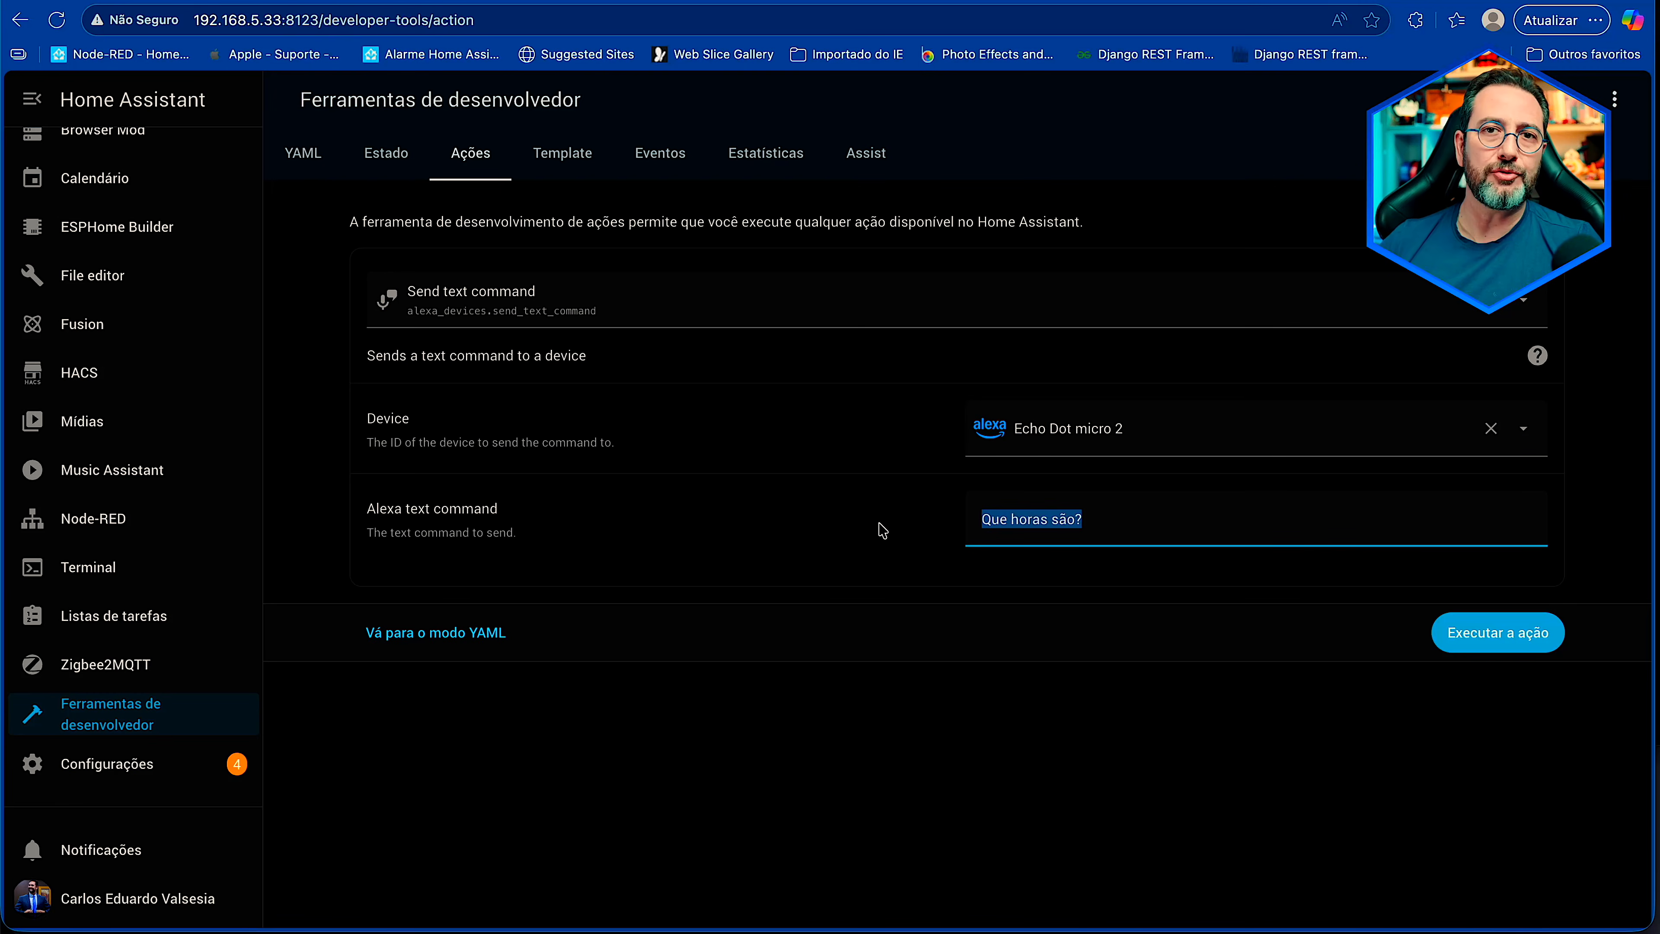
pyautogui.write('toca')
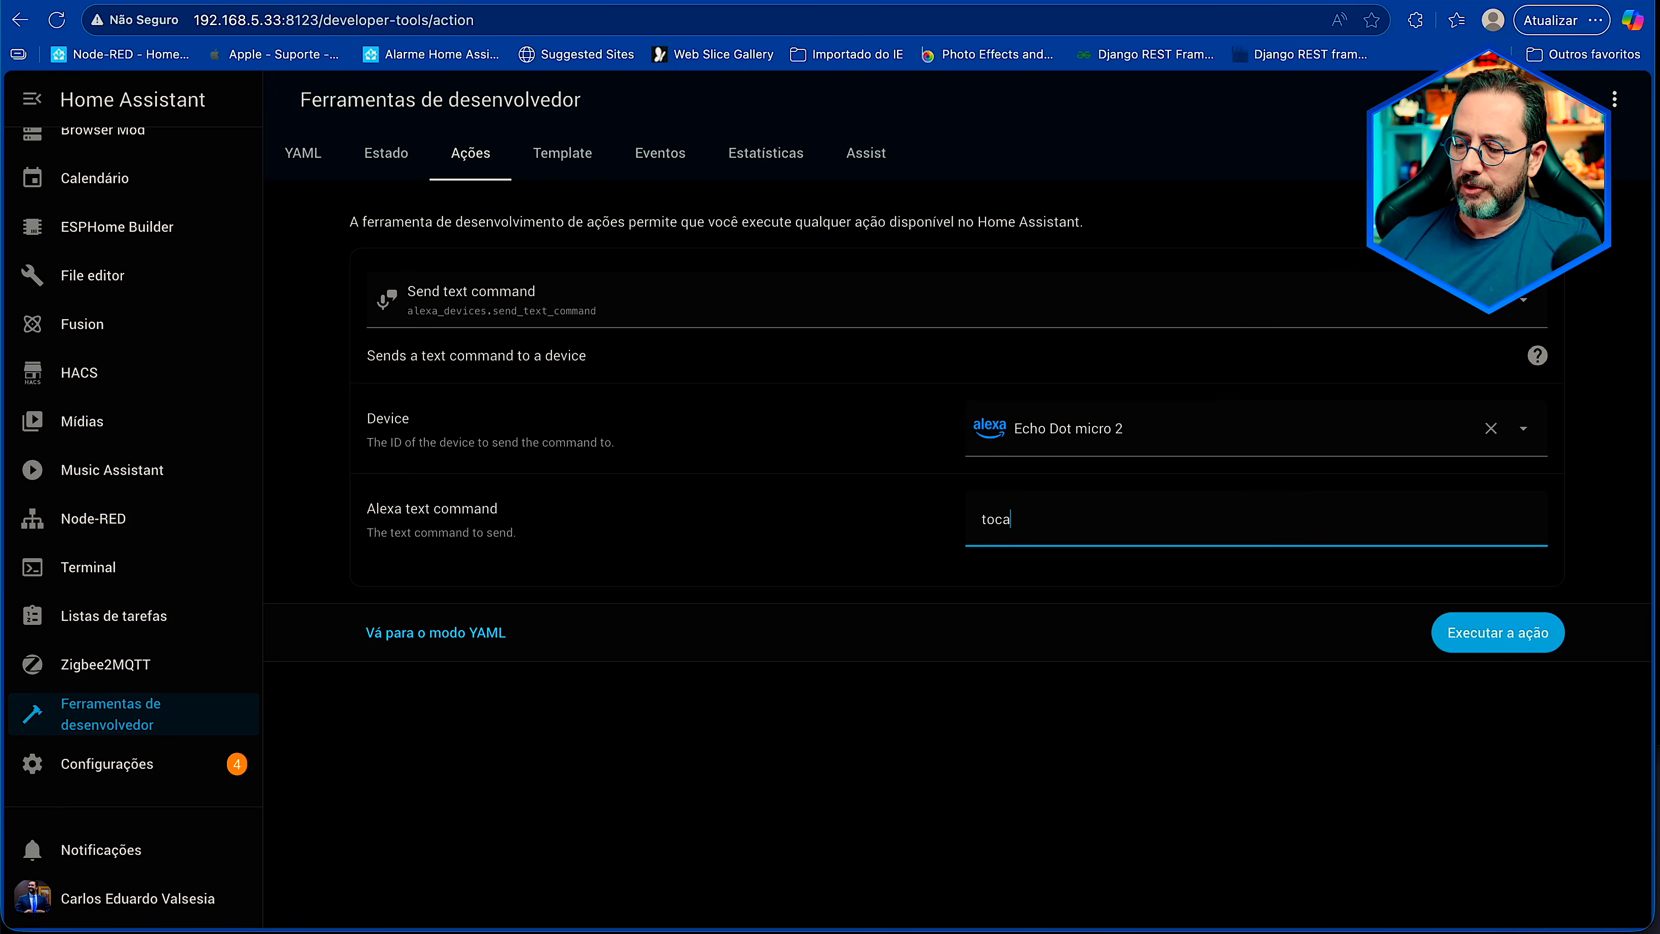
pyautogui.write('r playlist ')
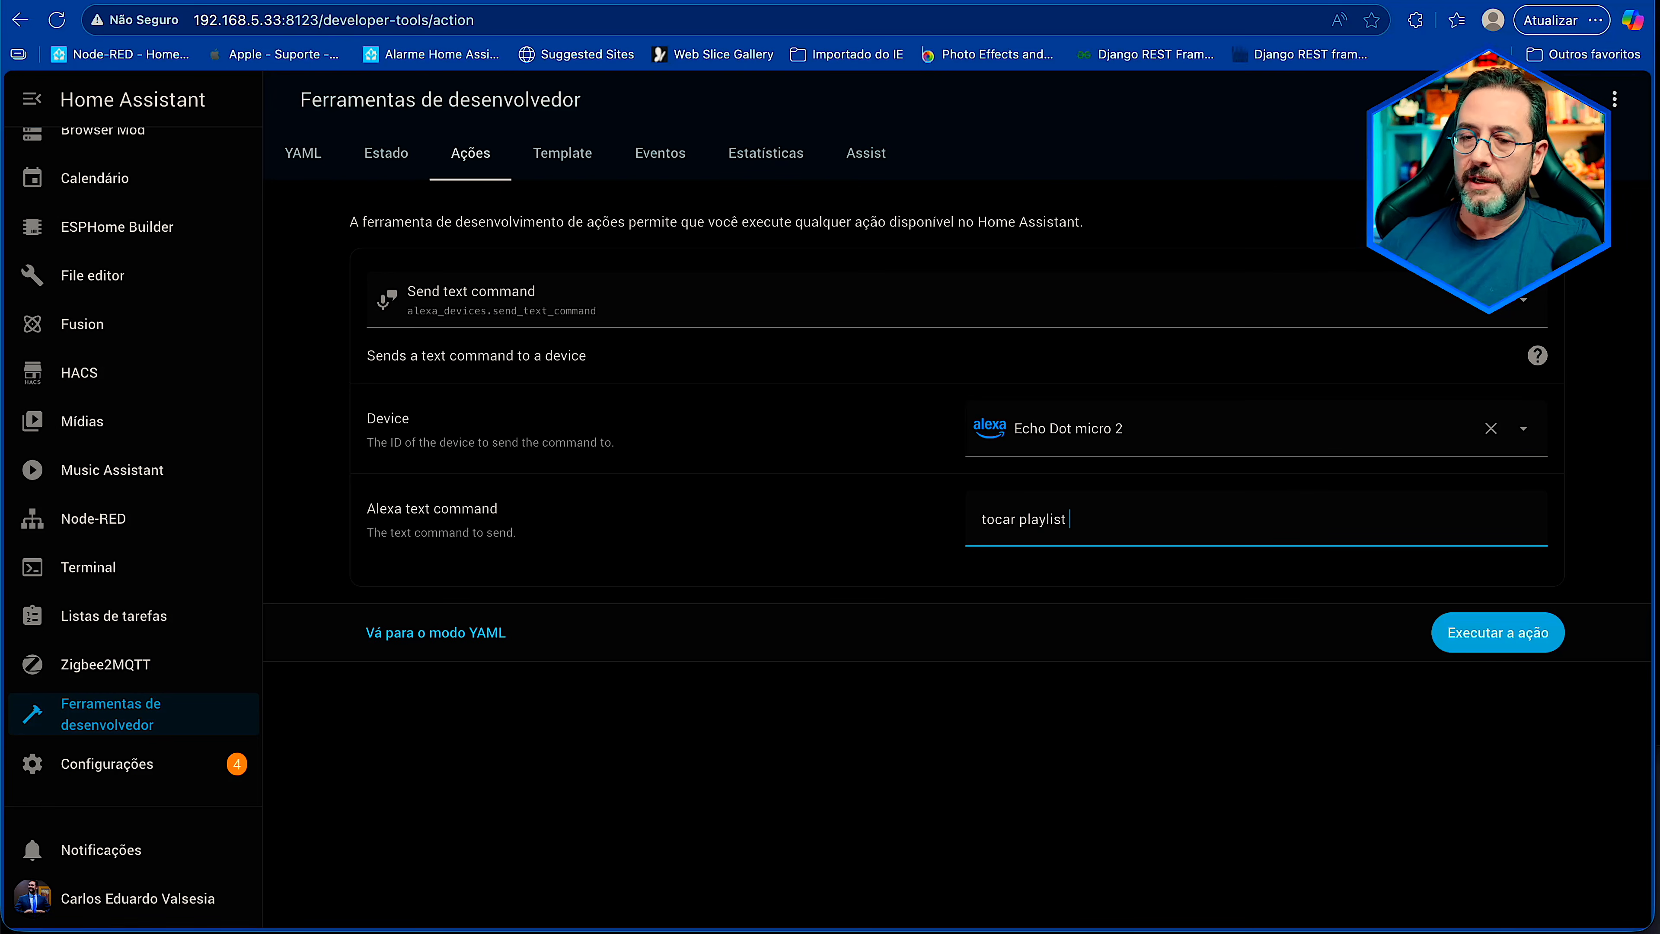
pyautogui.write('de rock no spotify')
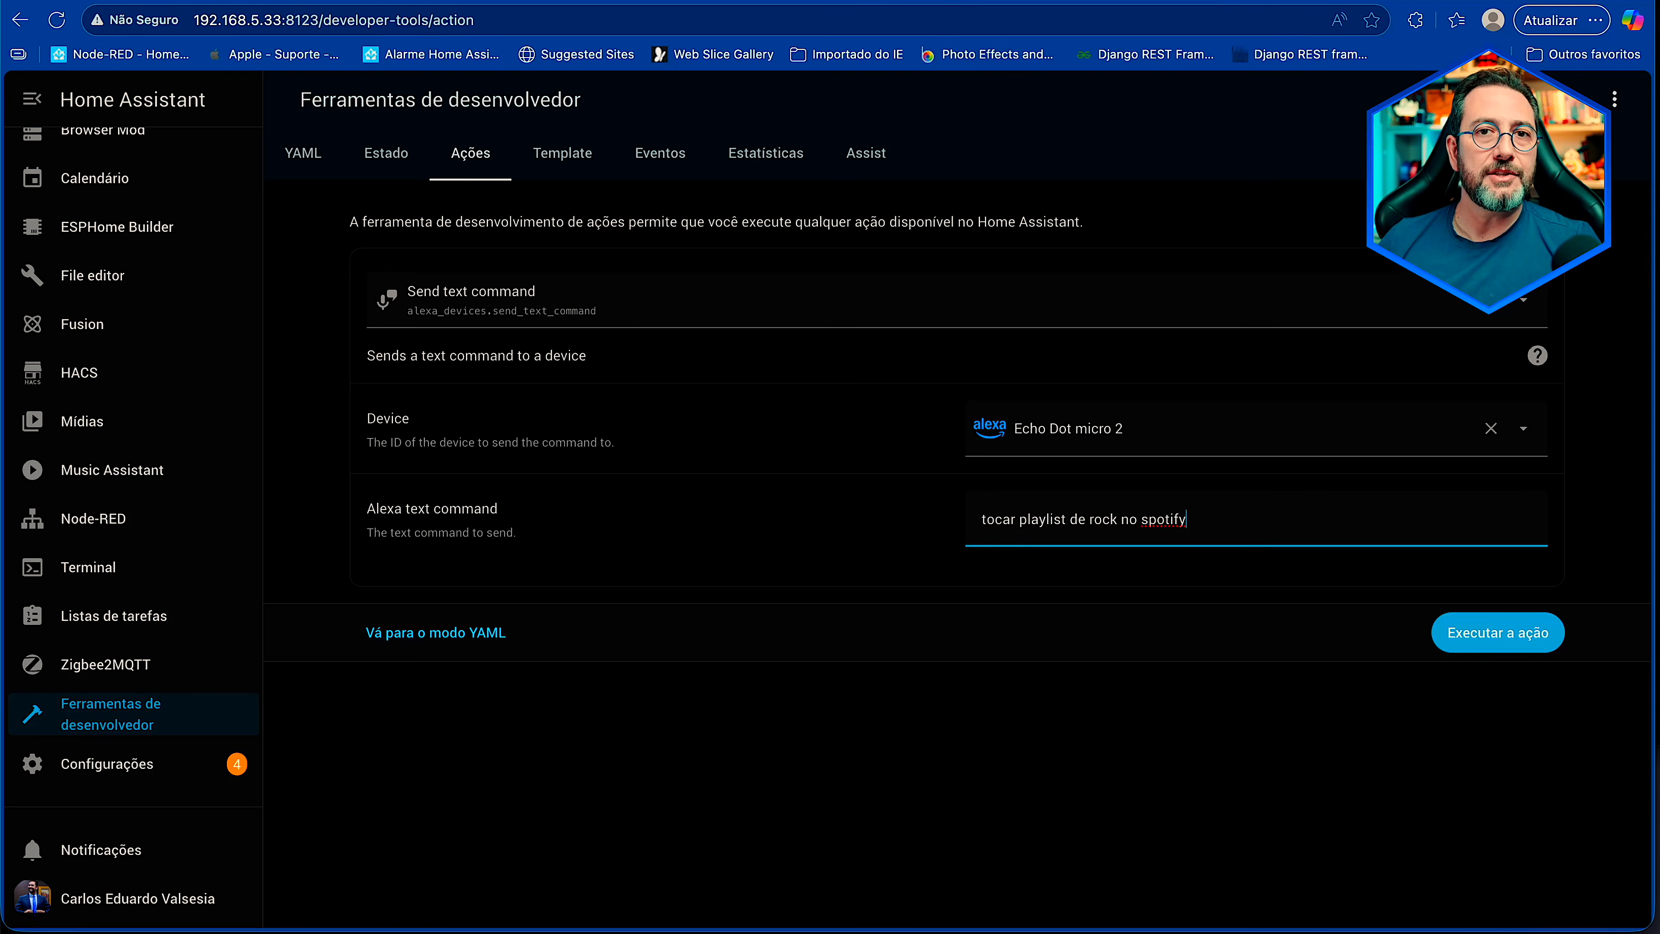
pyautogui.click(1499, 632)
# - Copy the current Alexa text command, replace it with "parar de tocar" and execute the action
pyautogui.moveTo(1267, 499); pyautogui.dragTo(918, 532)
pyautogui.hotkey('ctrl', 'c')
pyautogui.write('parar de tocar')
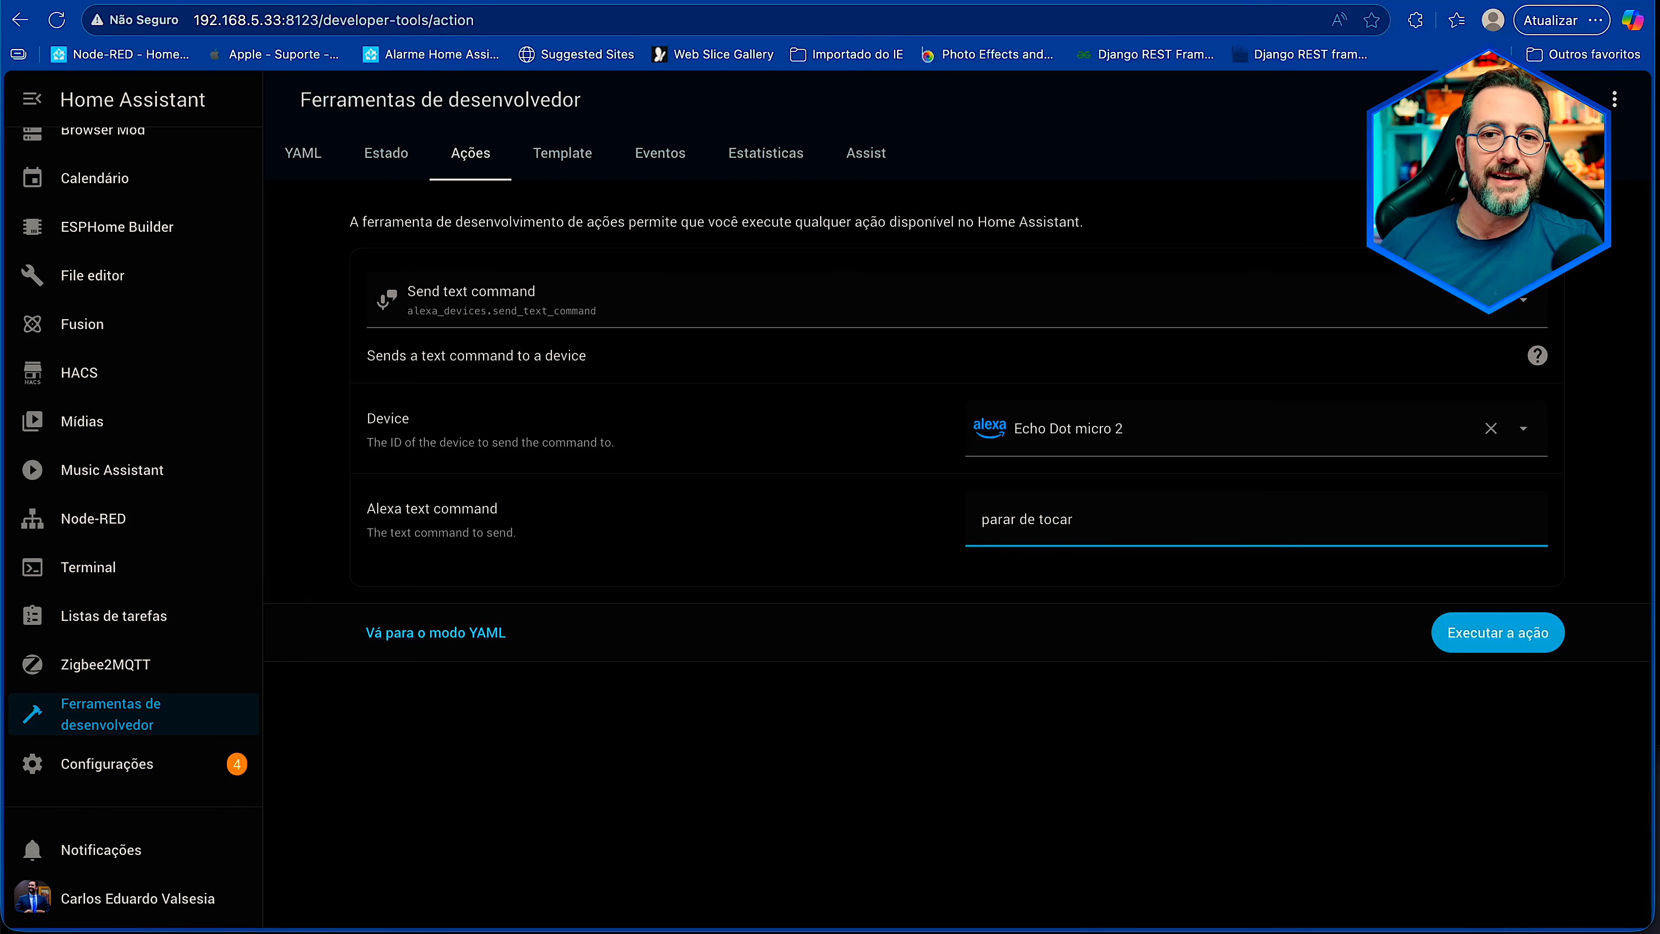
pyautogui.click(1487, 633)
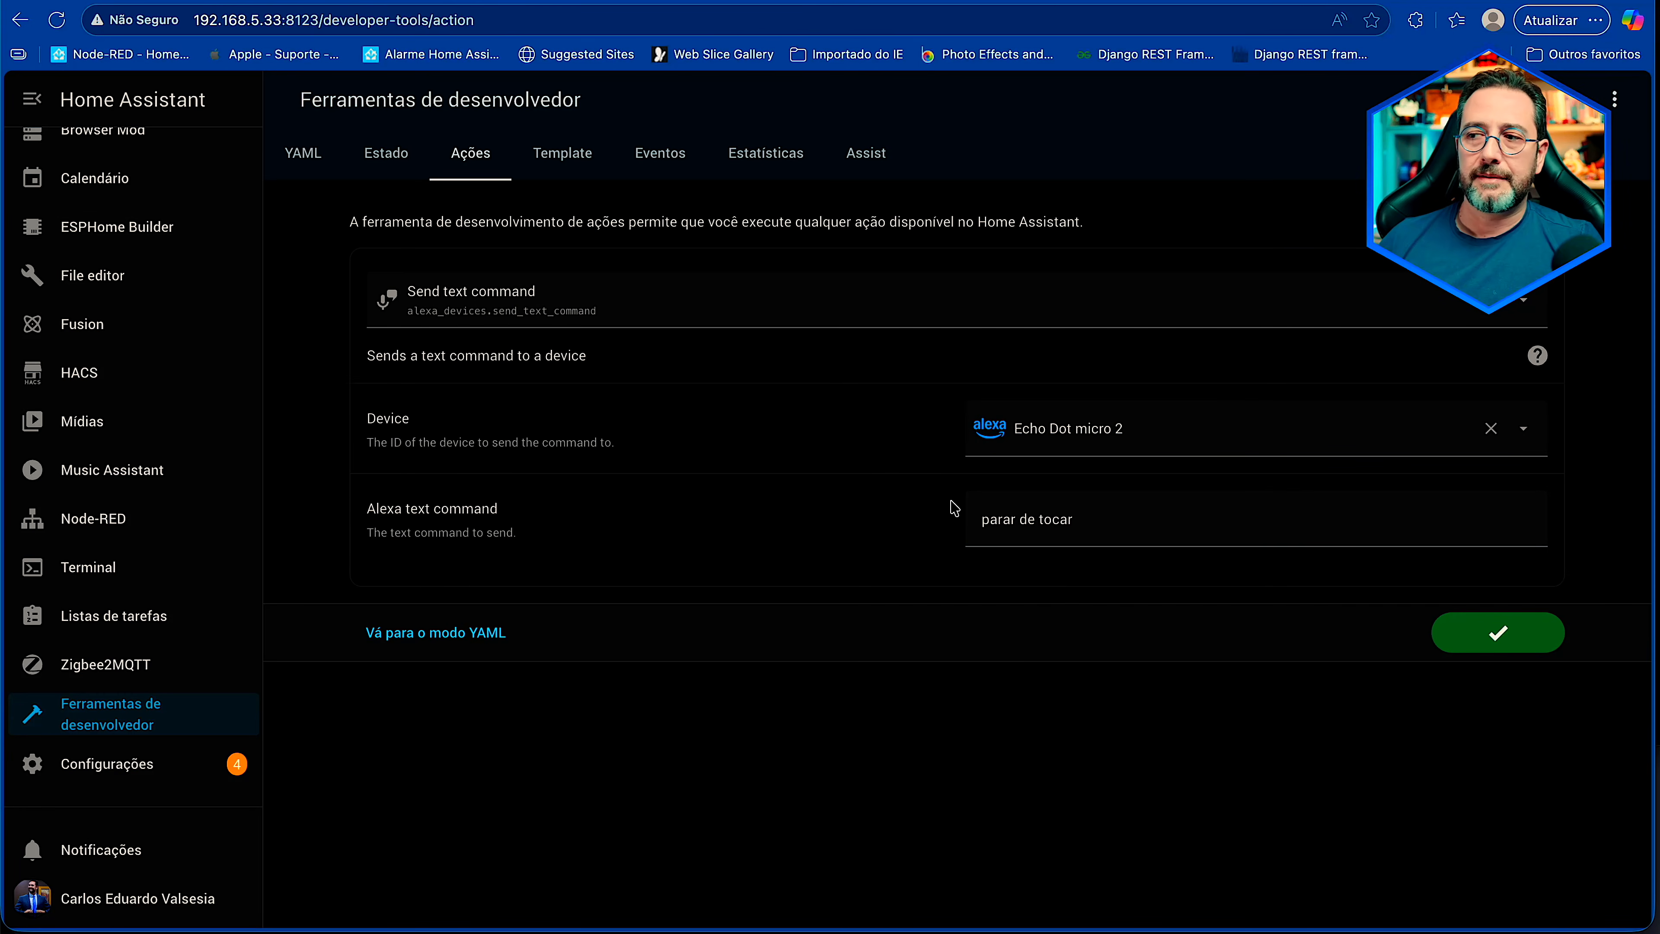
# - Replace the Alexa text command with "tocar playlist de rock no spotify em modo aleatório", reusing the copied text, and execute the action
pyautogui.click(1118, 518)
pyautogui.hotkey('ctrl', 'a')
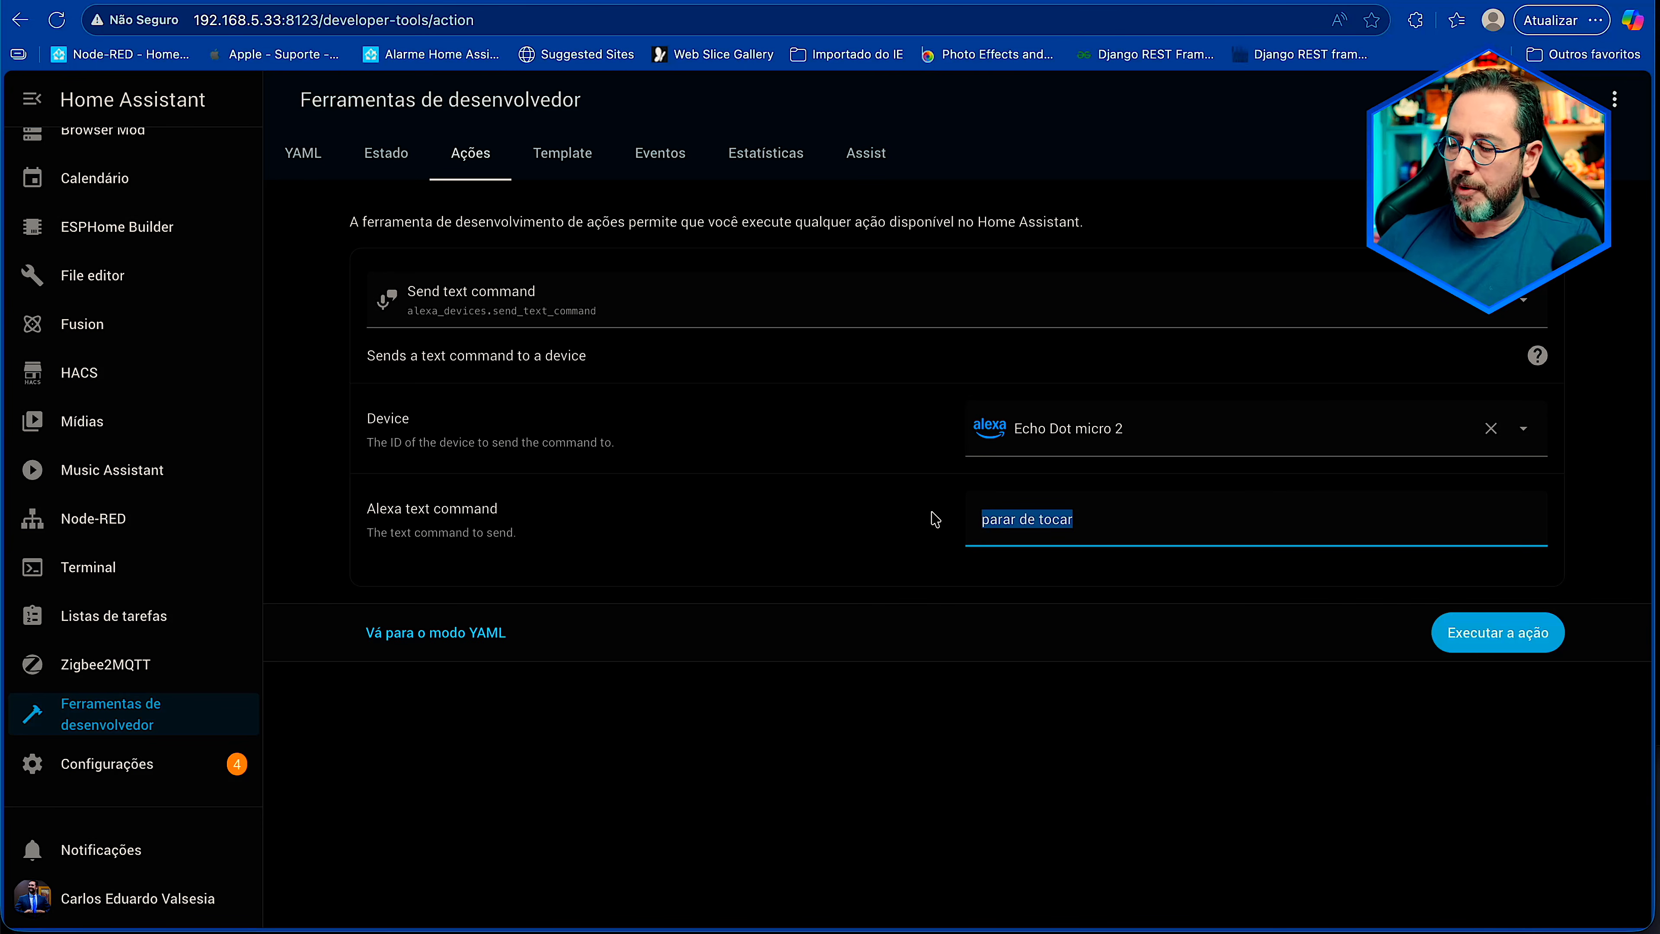
pyautogui.hotkey('ctrl', 'v')
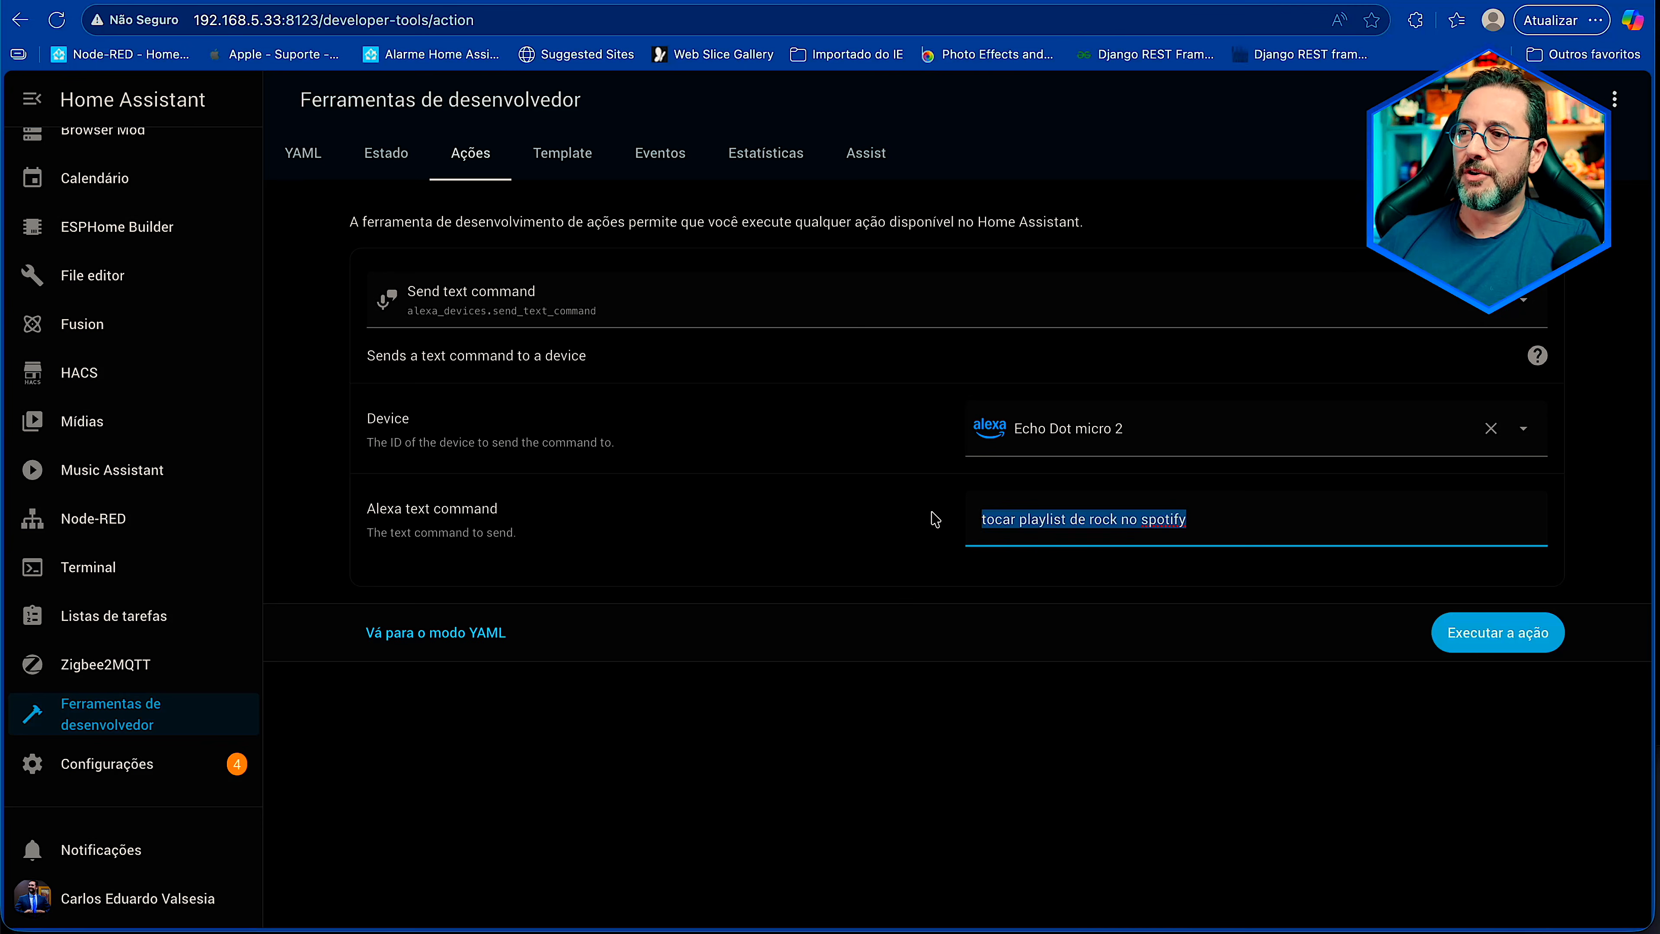
pyautogui.click(1255, 523)
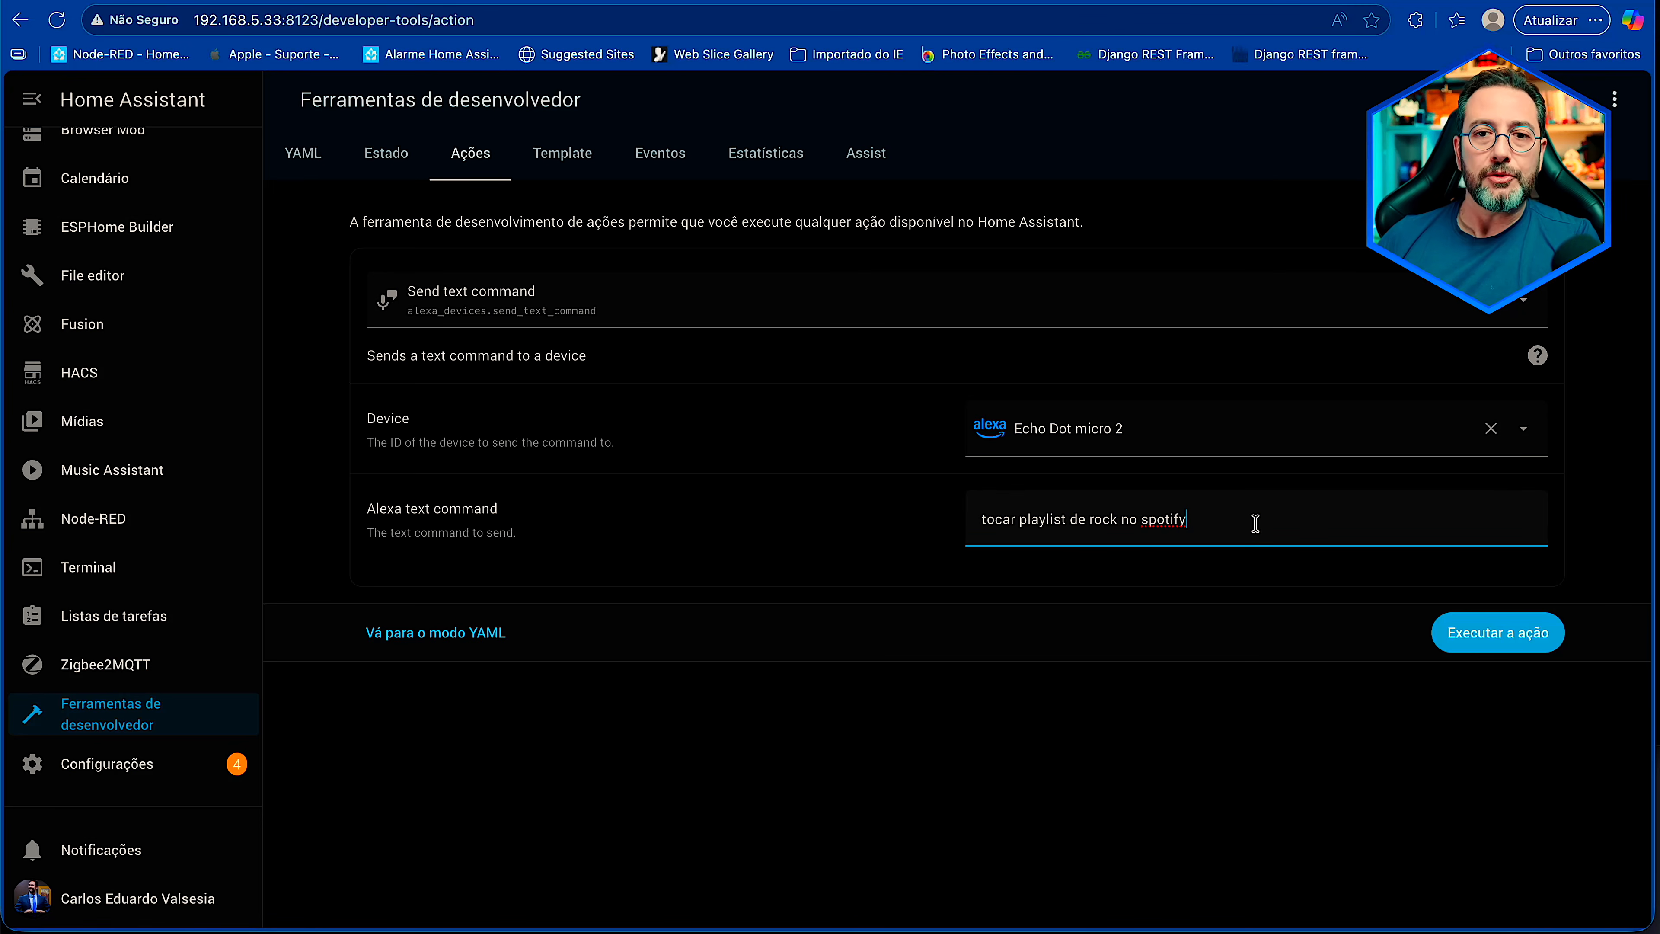
pyautogui.write('em modo aleatório')
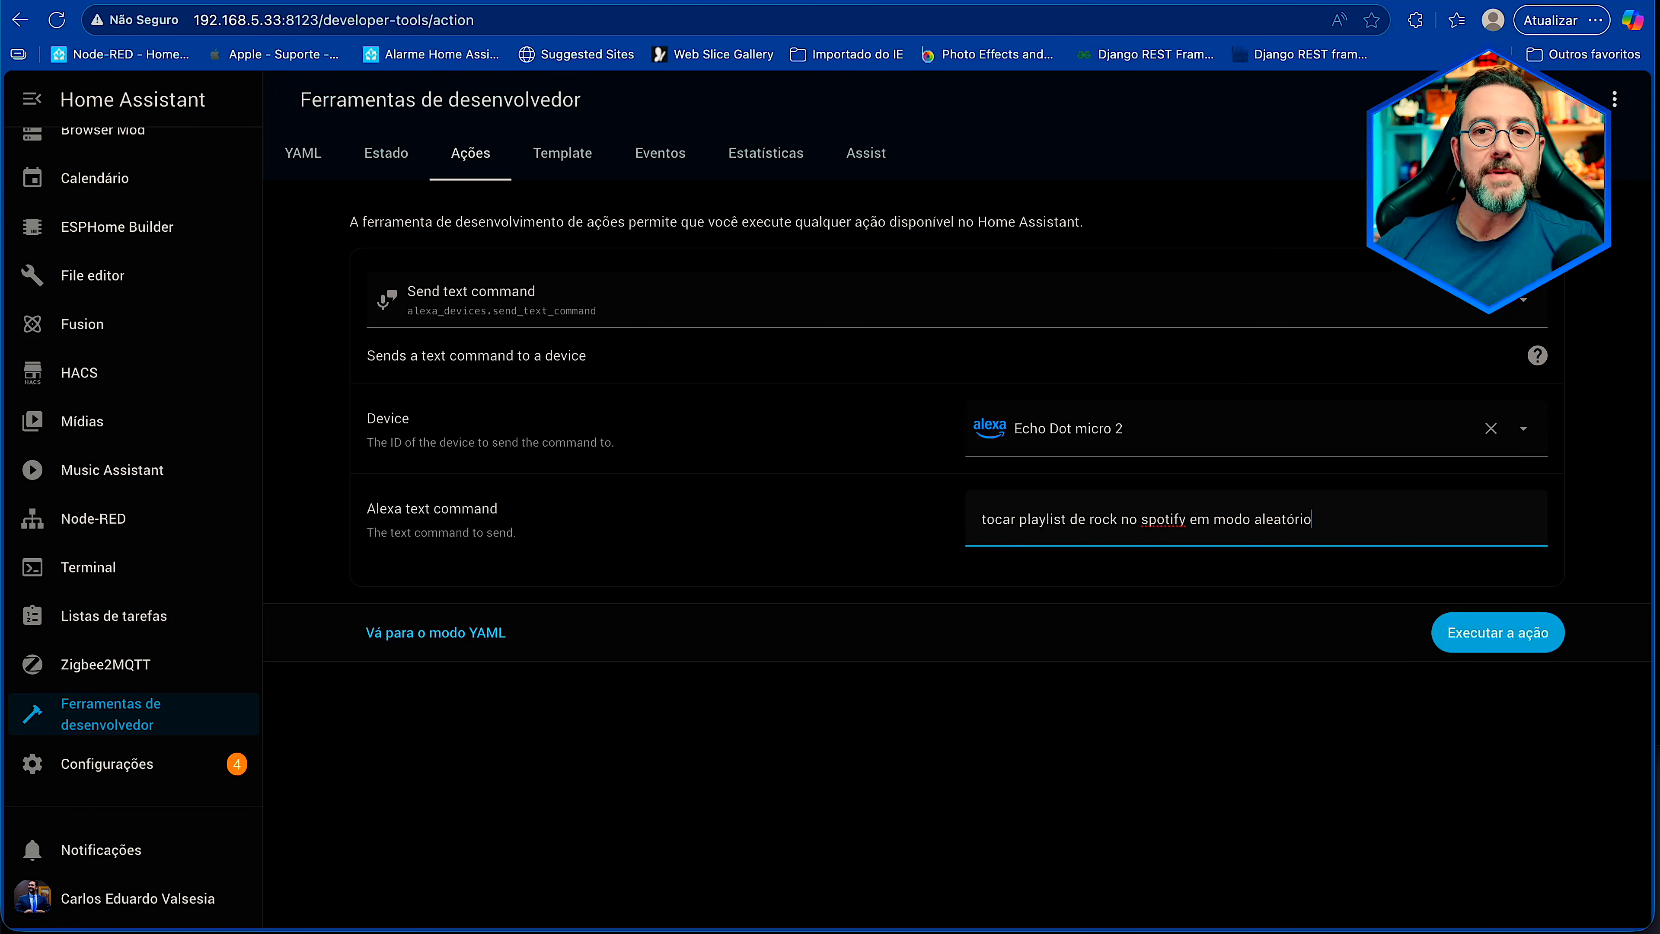
pyautogui.click(1448, 629)
# - Undo the text command edits back to "parar de tocar" and execute the action
pyautogui.click(1356, 526)
pyautogui.hotkey('ctrl', 'z')
pyautogui.hotkey('ctrl', 'z')
pyautogui.hotkey('ctrl', 'z')
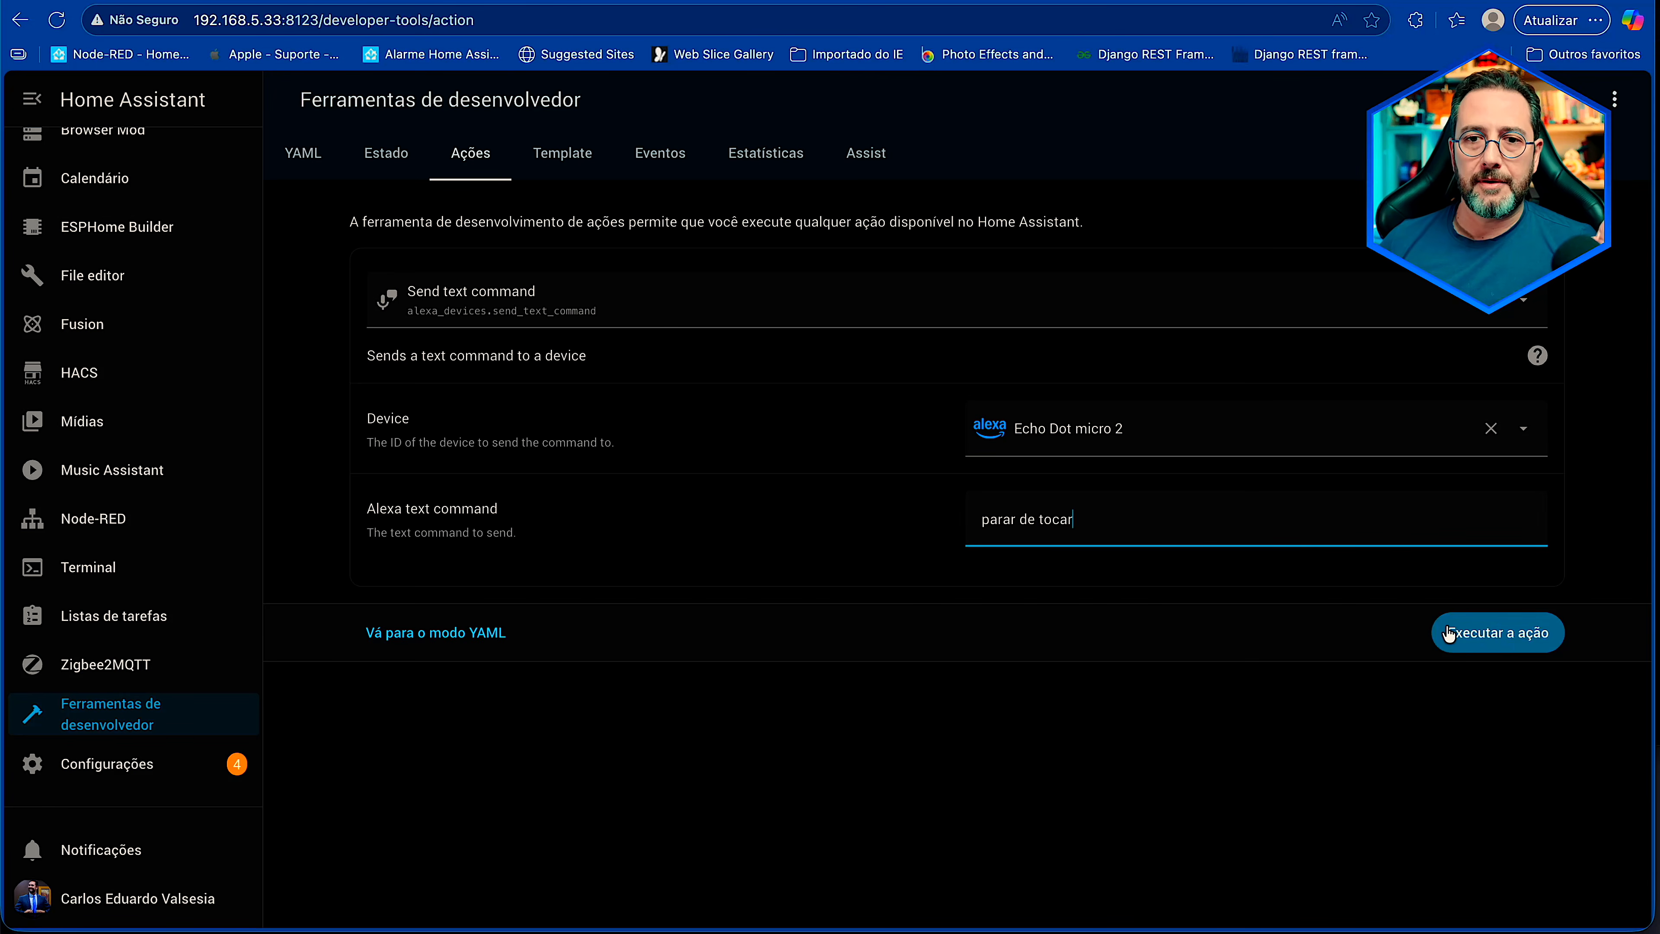
pyautogui.click(1433, 631)
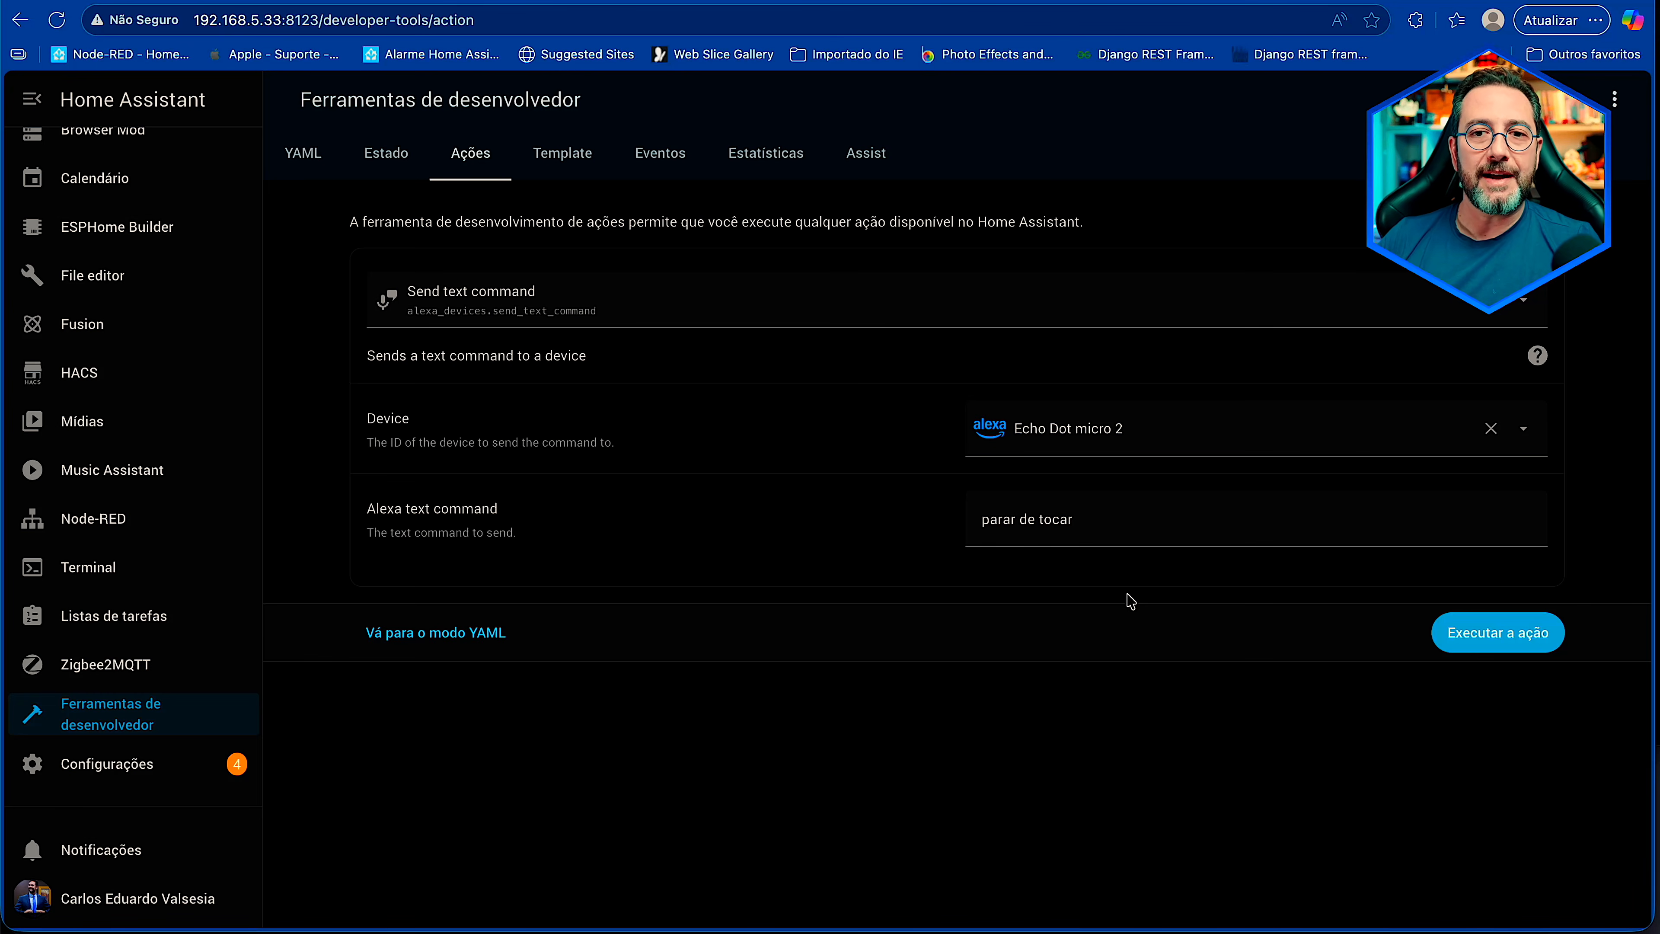
# - Replace the Alexa text command with "contar uma piada" and execute the action
pyautogui.moveTo(1086, 519); pyautogui.dragTo(837, 505)
pyautogui.write('contar uma piada')
pyautogui.click(1546, 646)
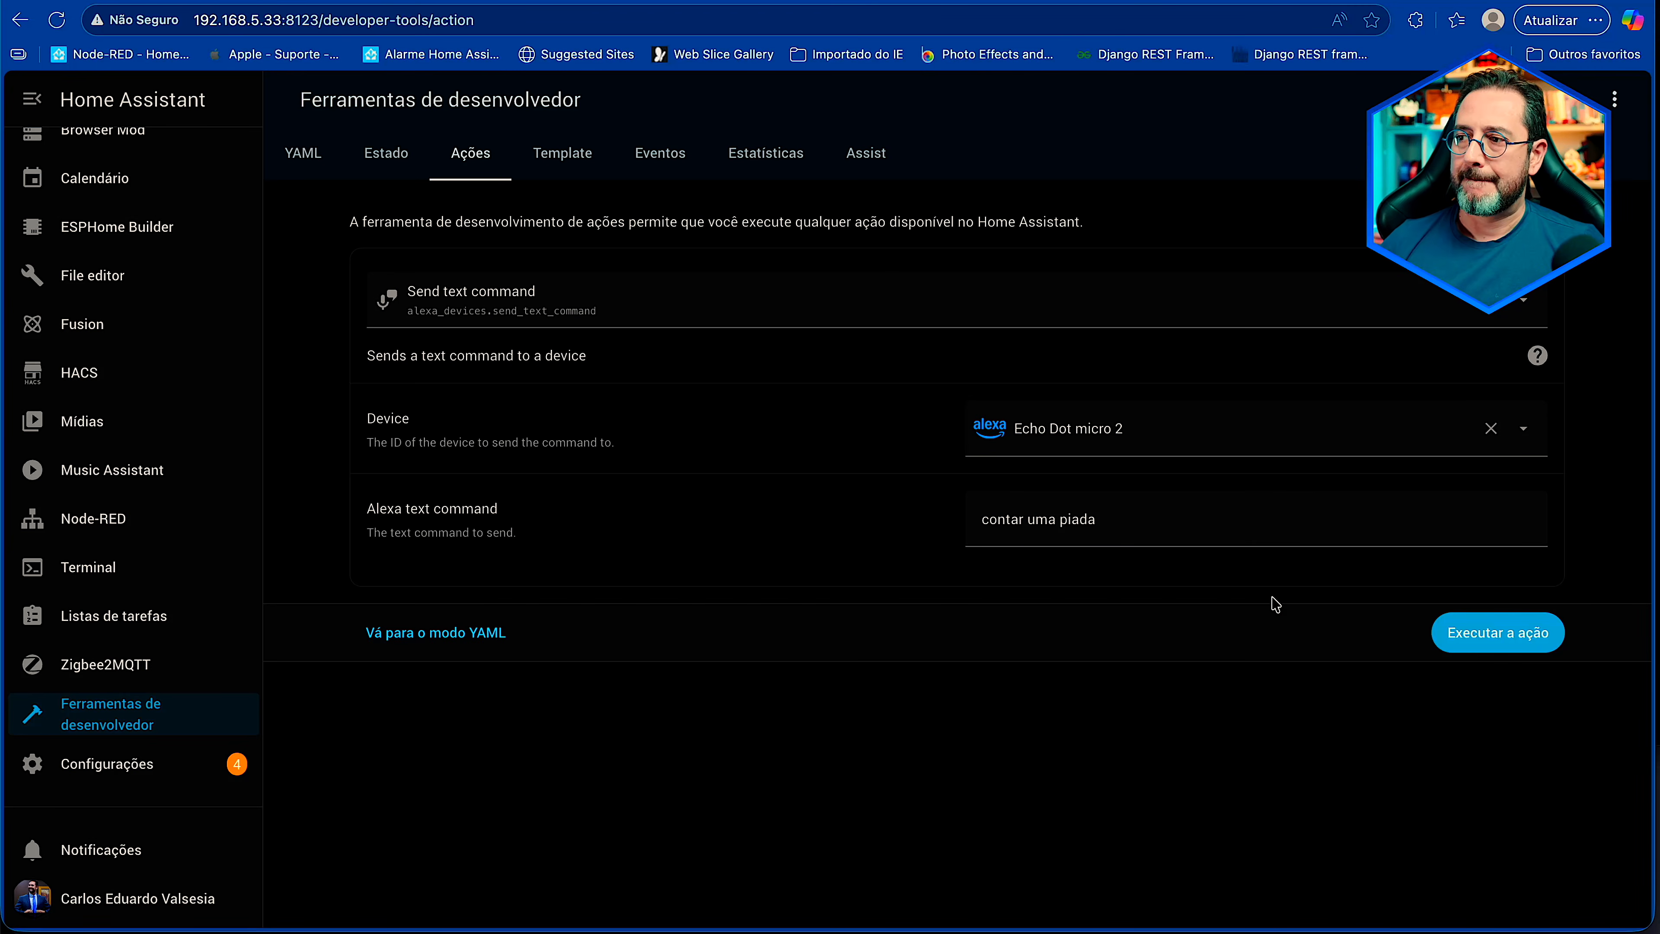
pyautogui.tripleClick(1106, 520)
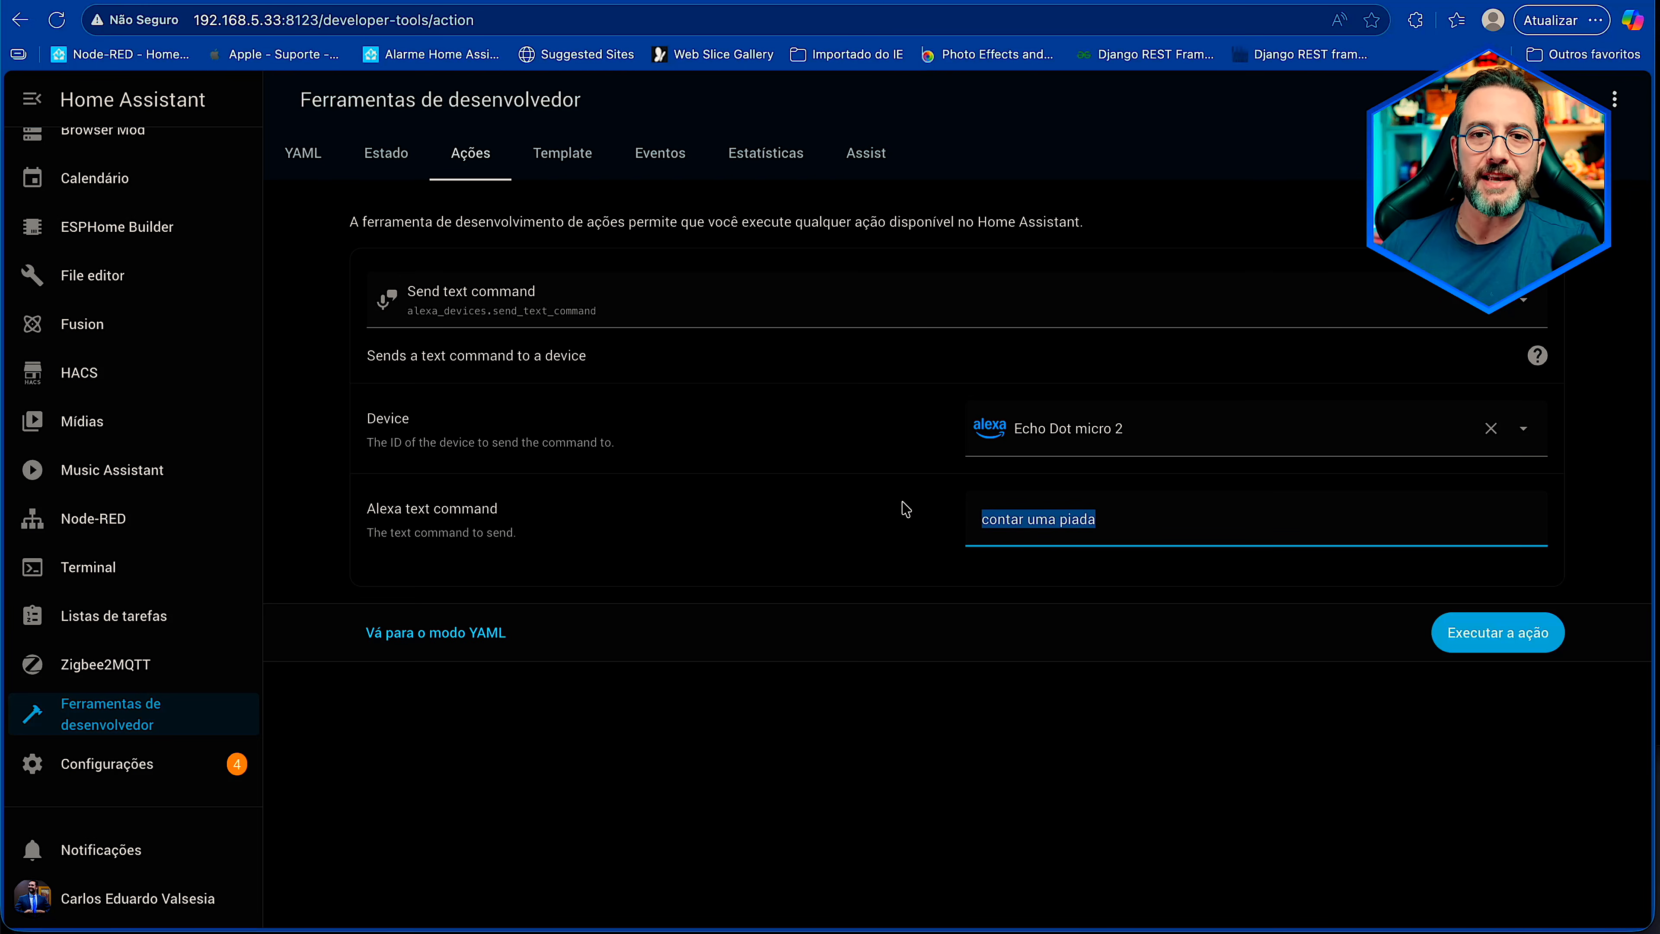
# - Change the action to Send sound (alexa_devices.send_sound) and select Echo Dot micro 2 as the device
pyautogui.click(621, 312)
pyautogui.write('alexa_device')
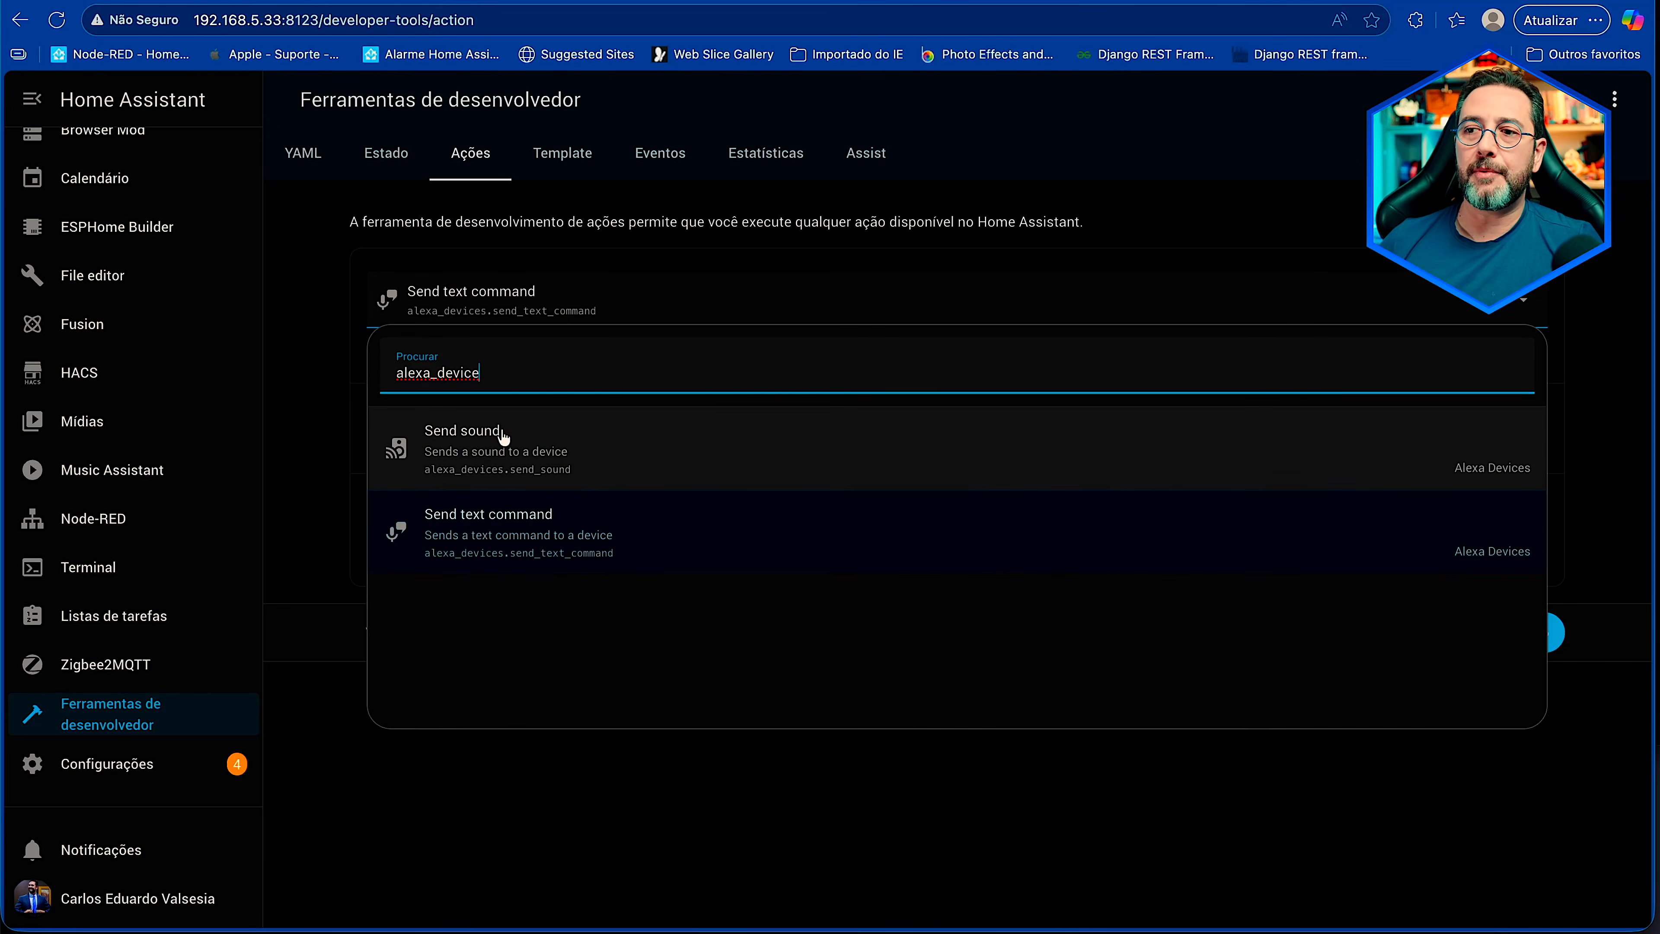
pyautogui.click(550, 462)
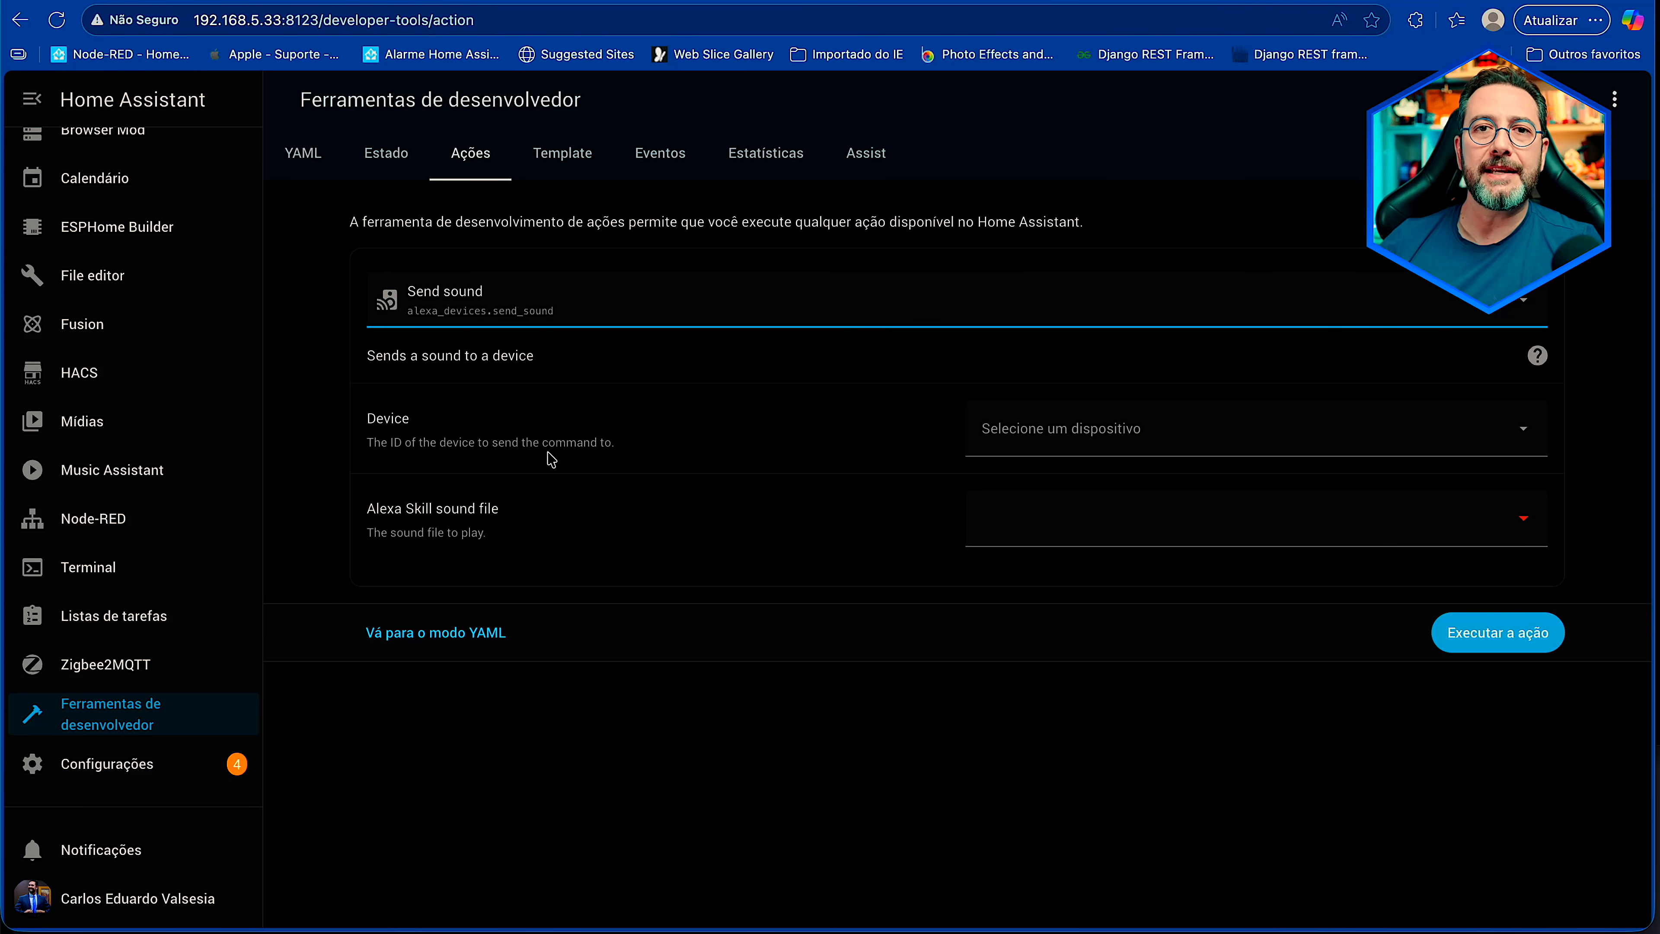
pyautogui.click(1180, 426)
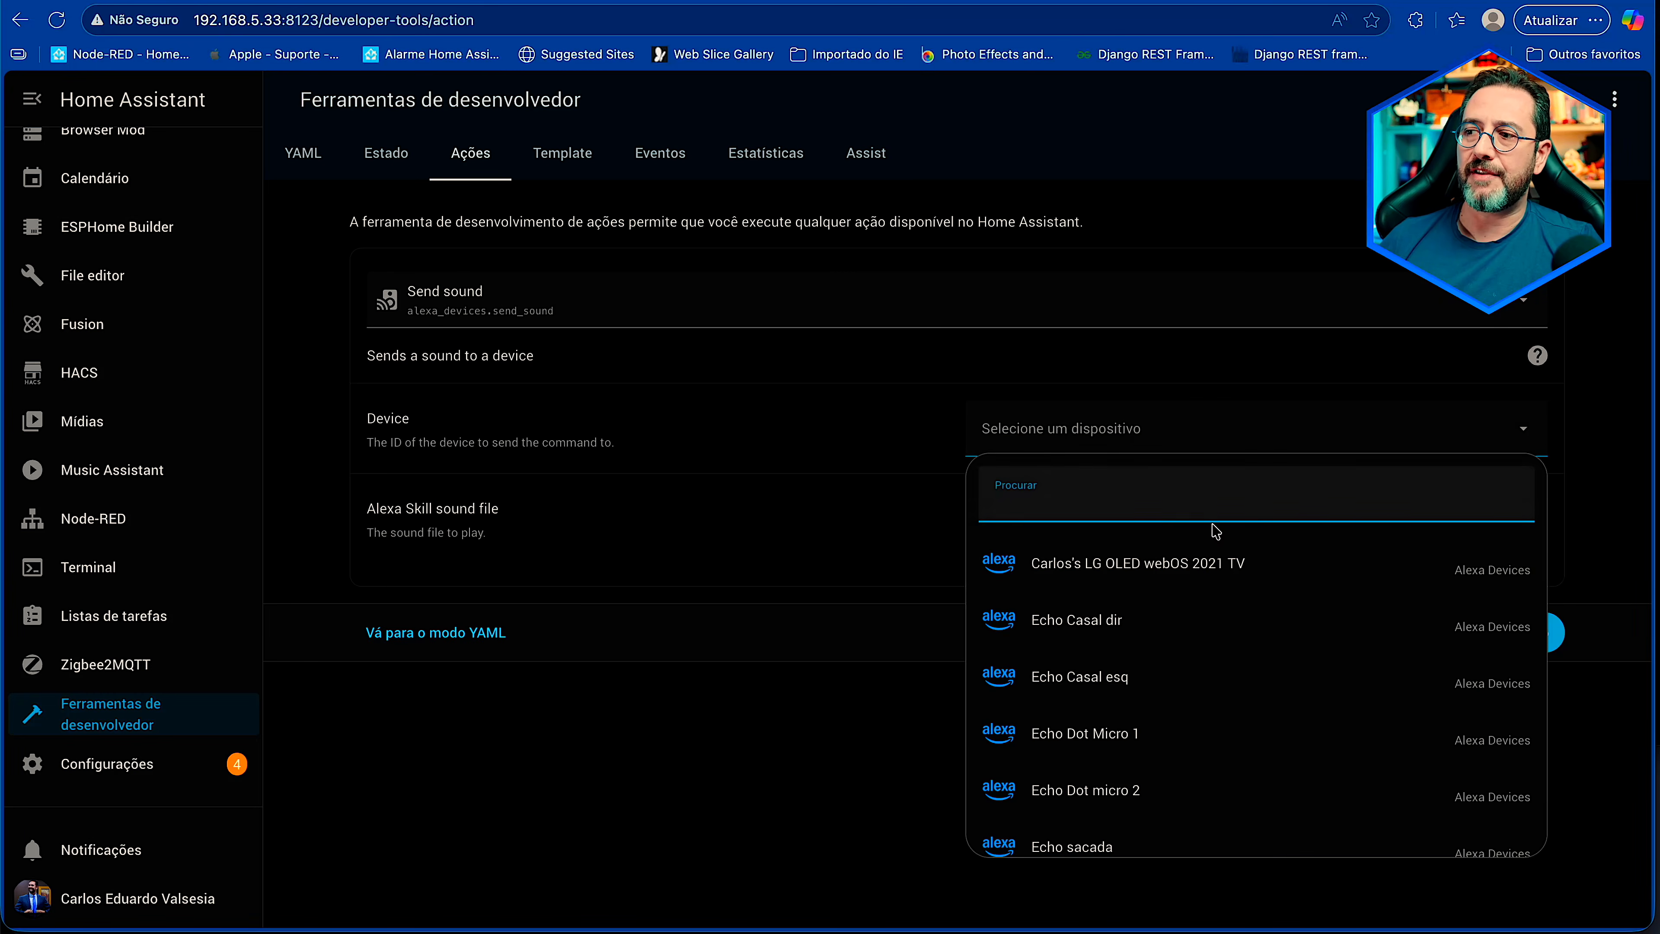
pyautogui.click(1160, 788)
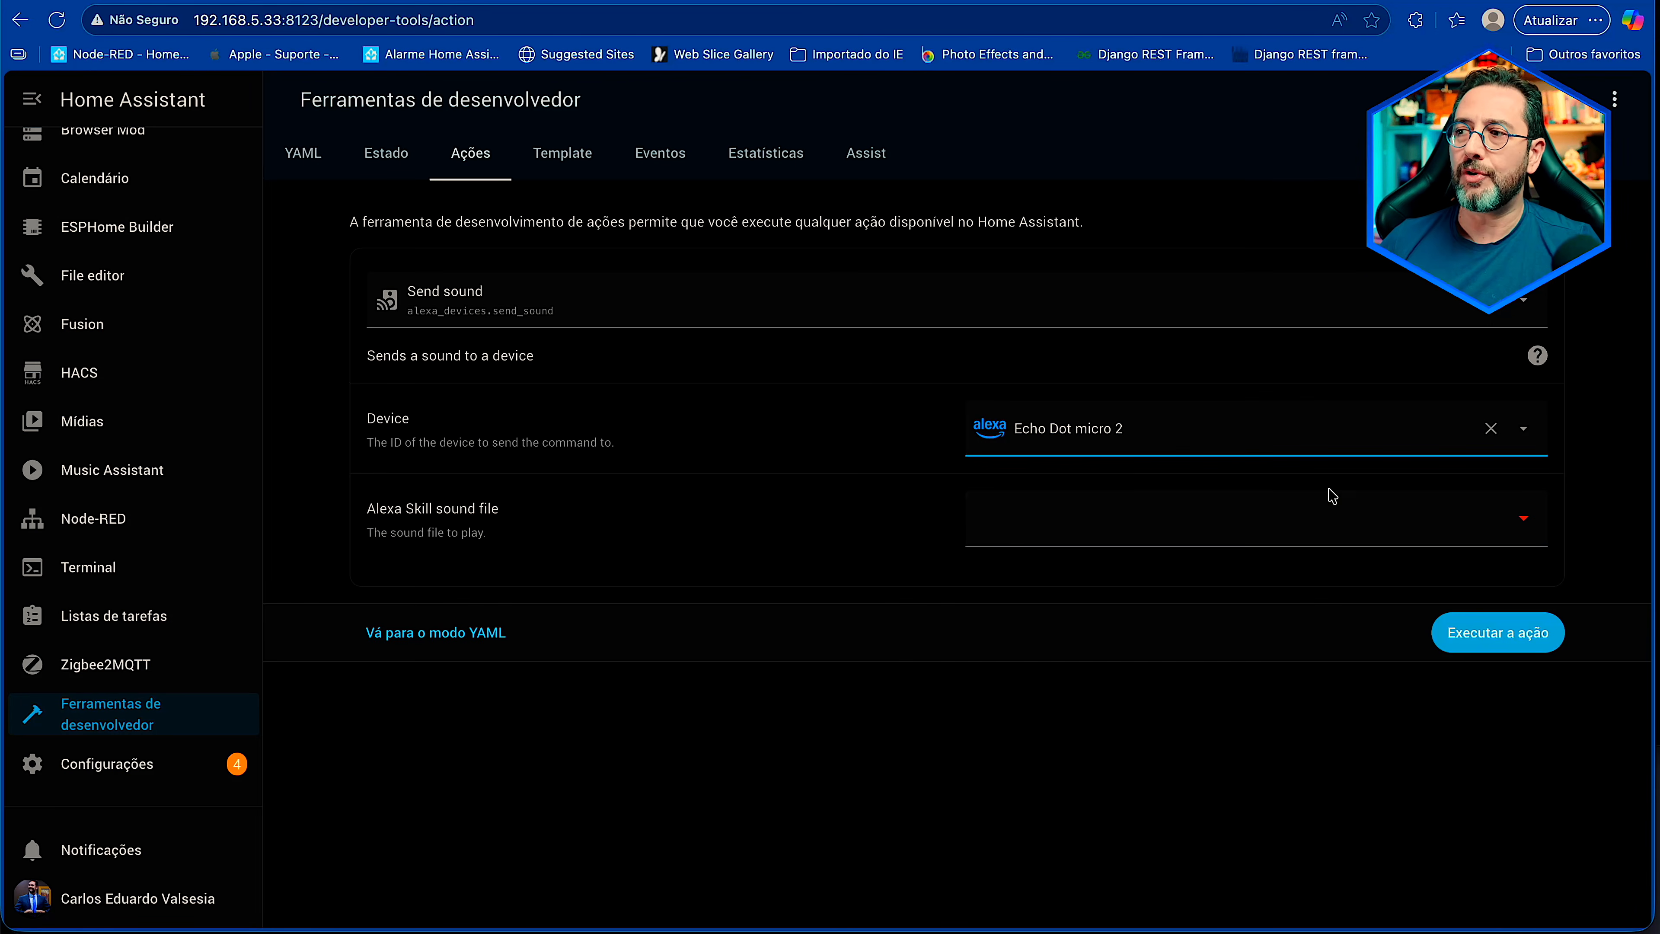
# - Choose Cat meow as the Alexa Skill sound file and execute the action
pyautogui.click(1524, 522)
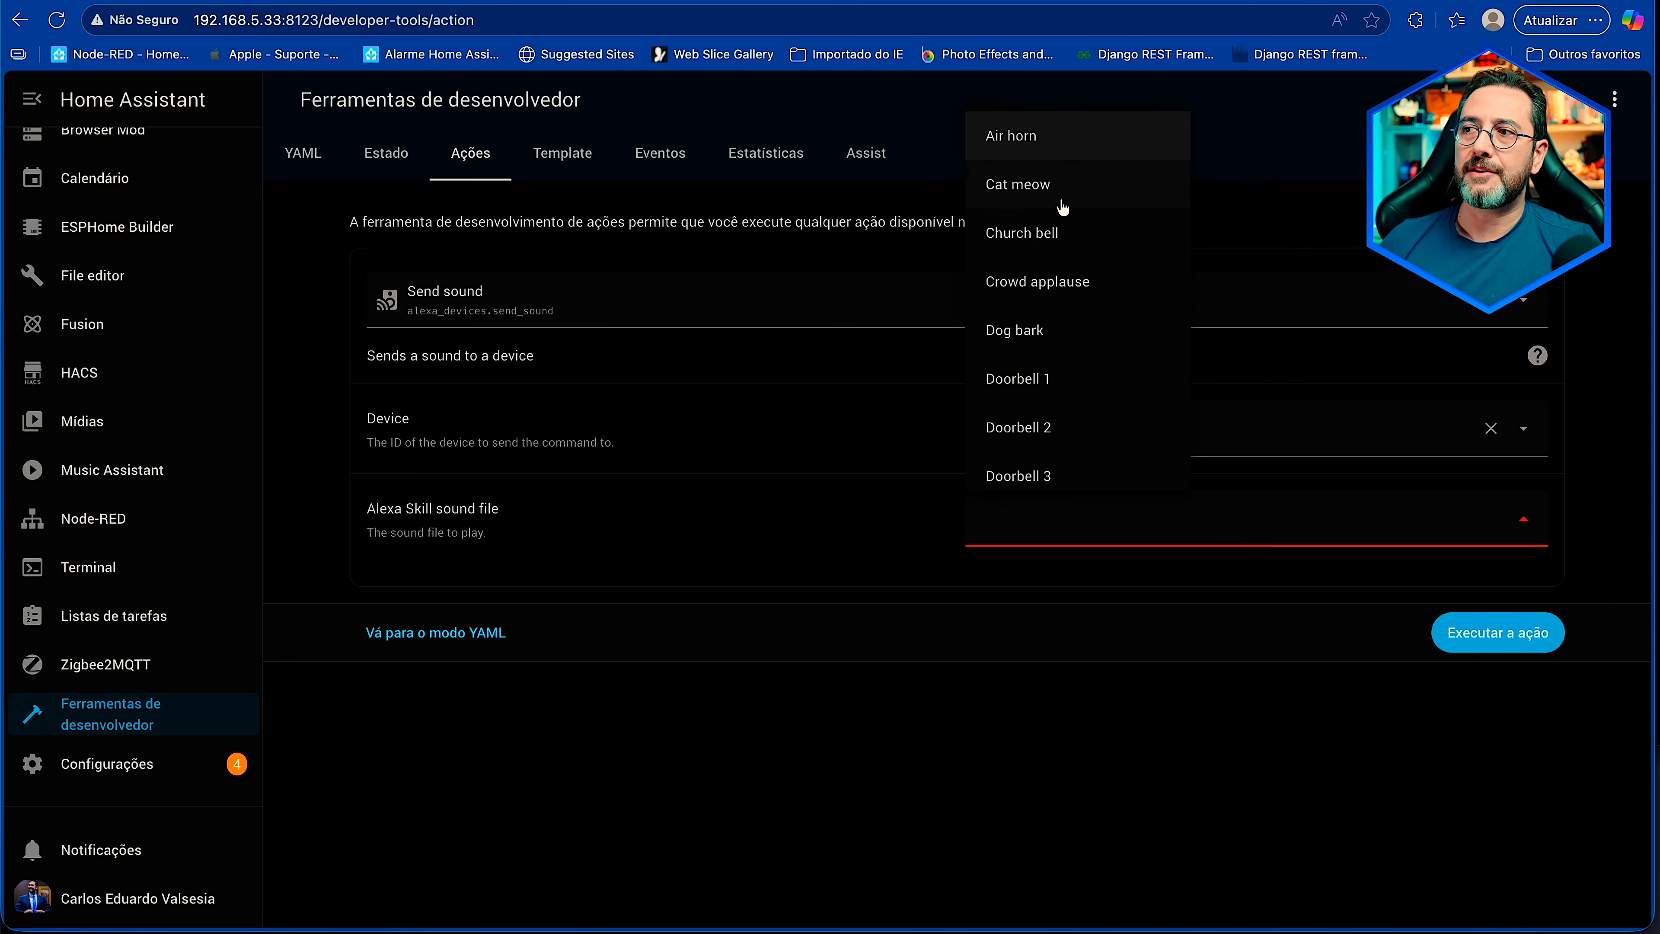
pyautogui.click(1030, 189)
pyautogui.click(1496, 633)
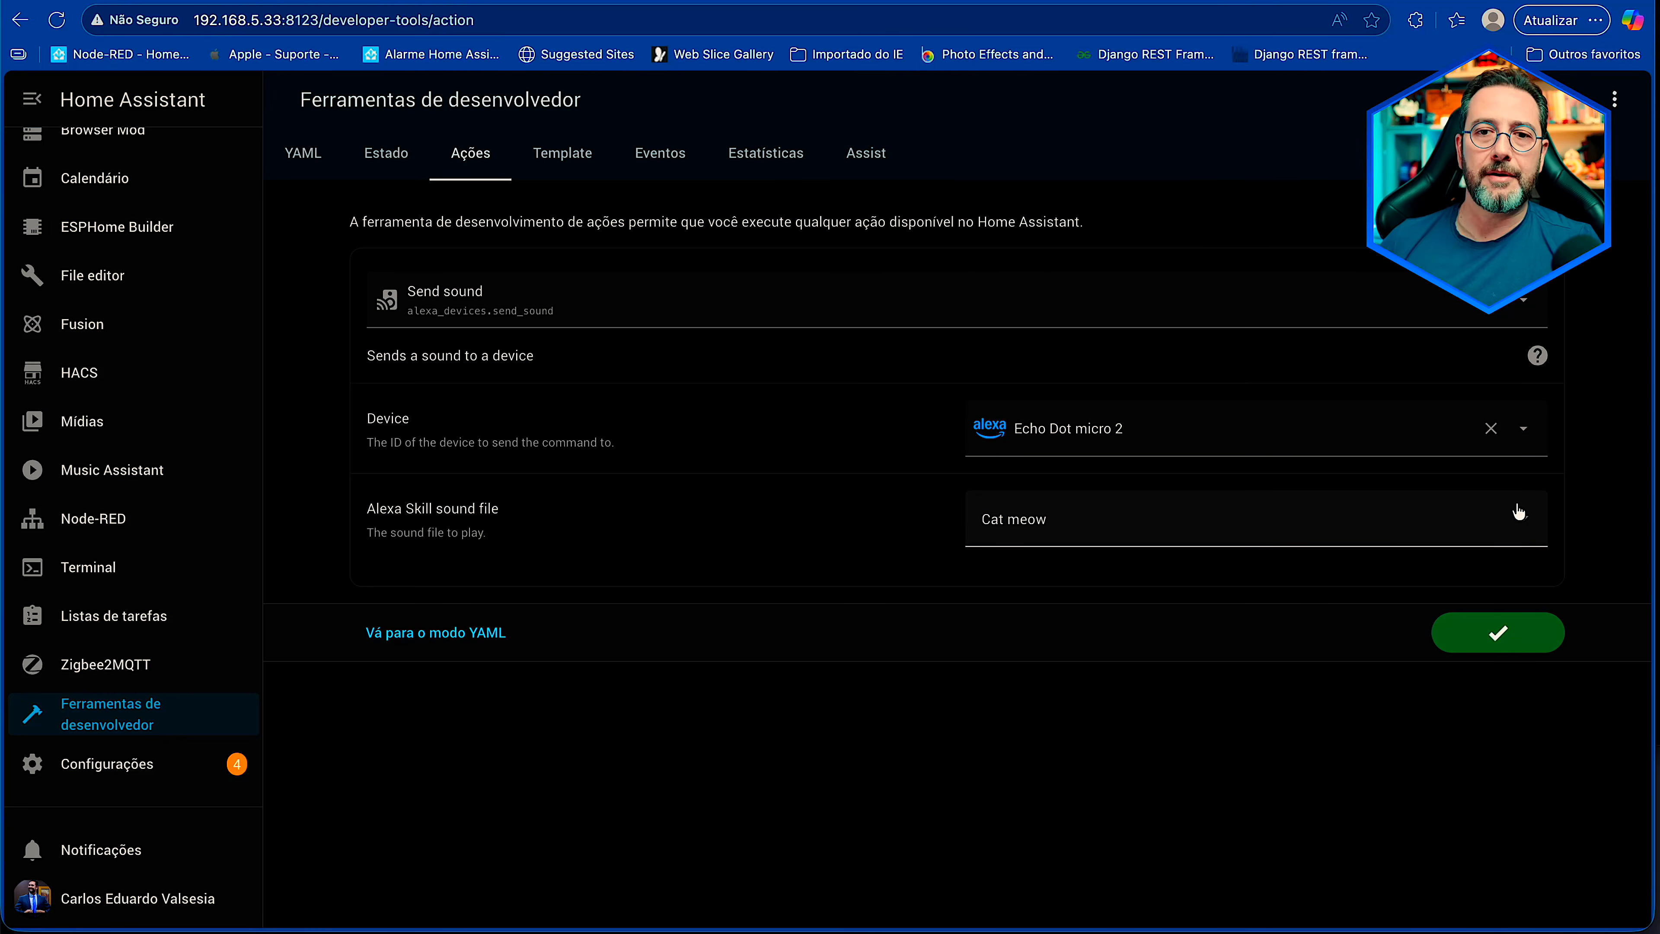
# - Change the Alexa Skill sound file to Doorbell 1 and execute the action
pyautogui.click(1513, 514)
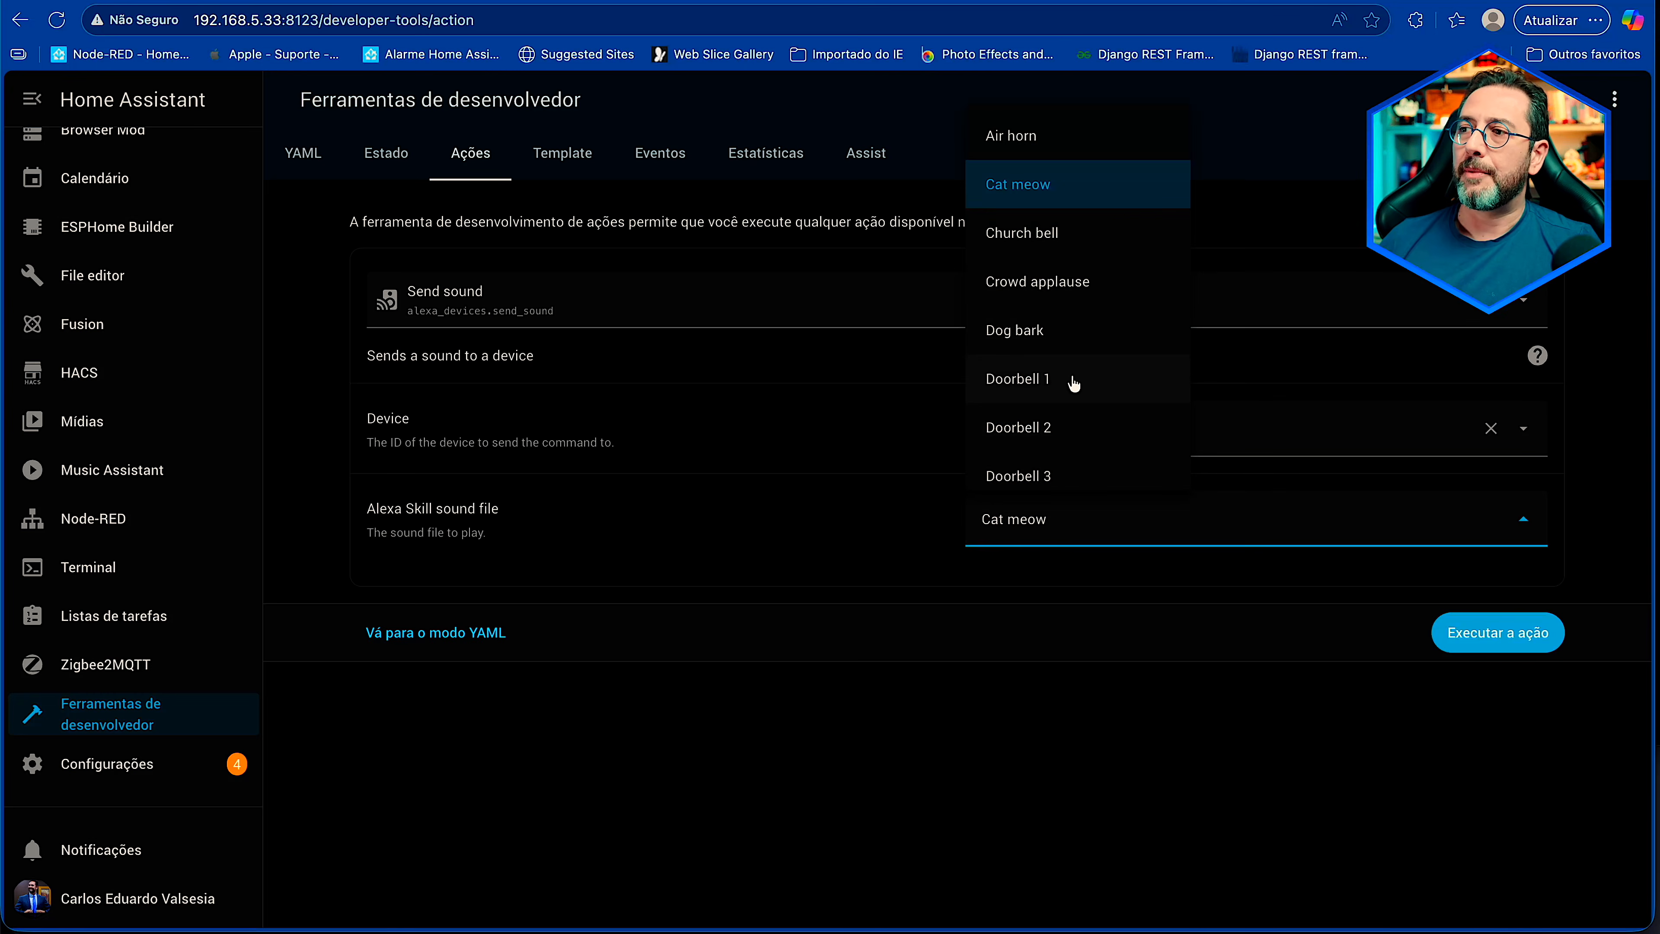
pyautogui.click(1056, 384)
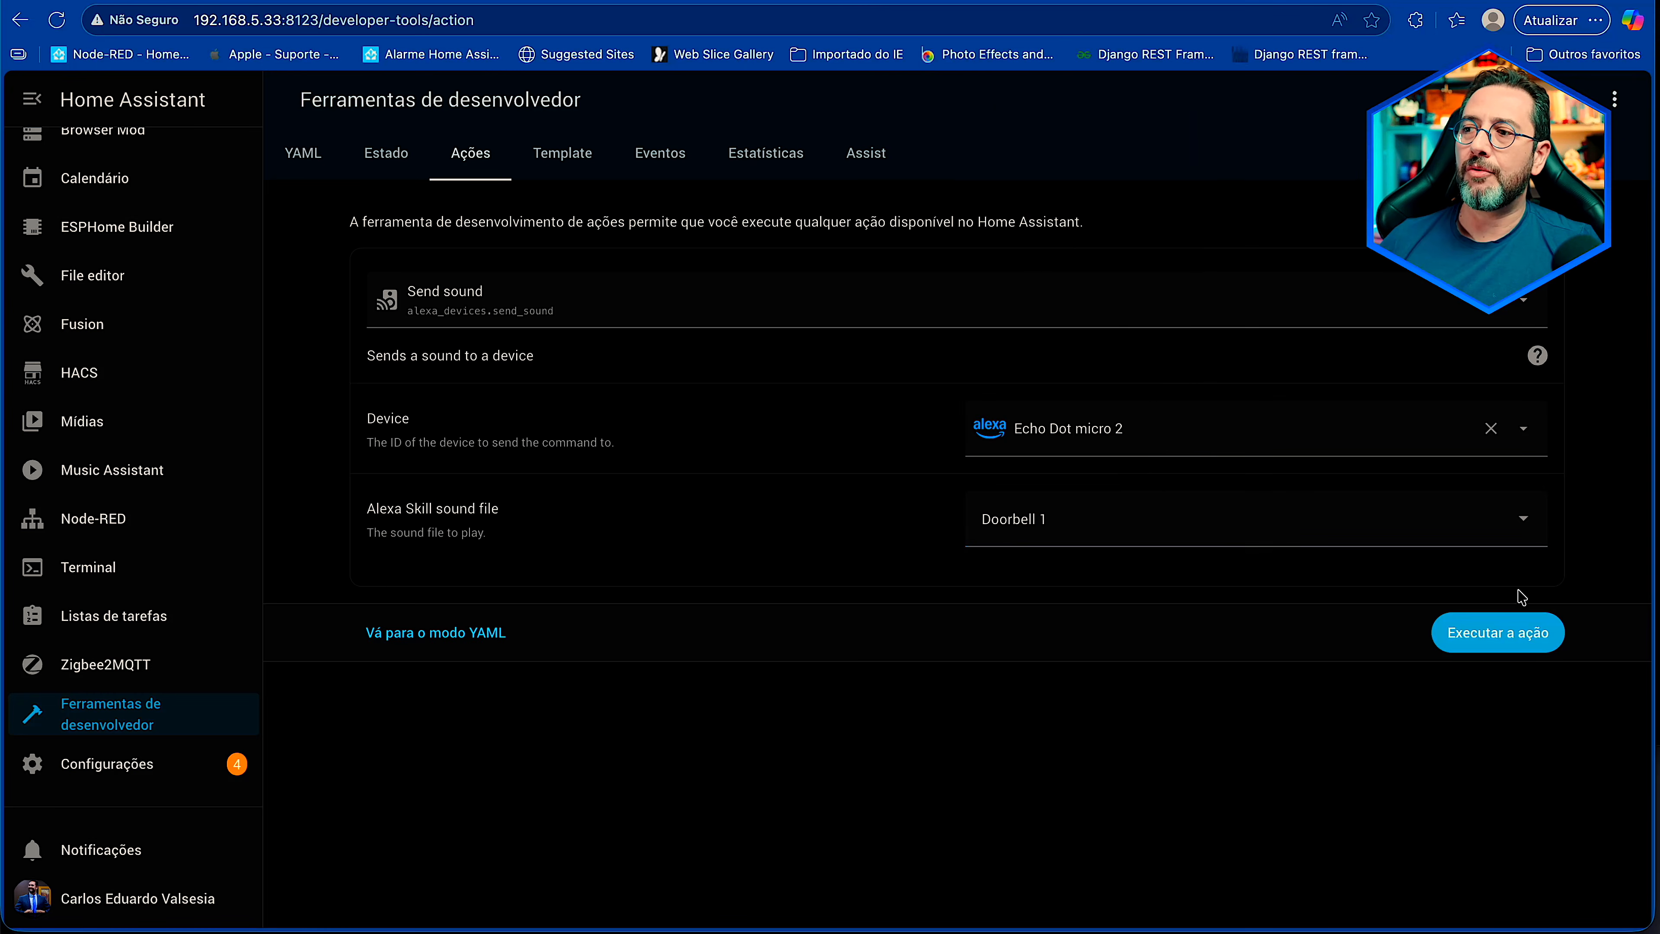
pyautogui.click(1492, 635)
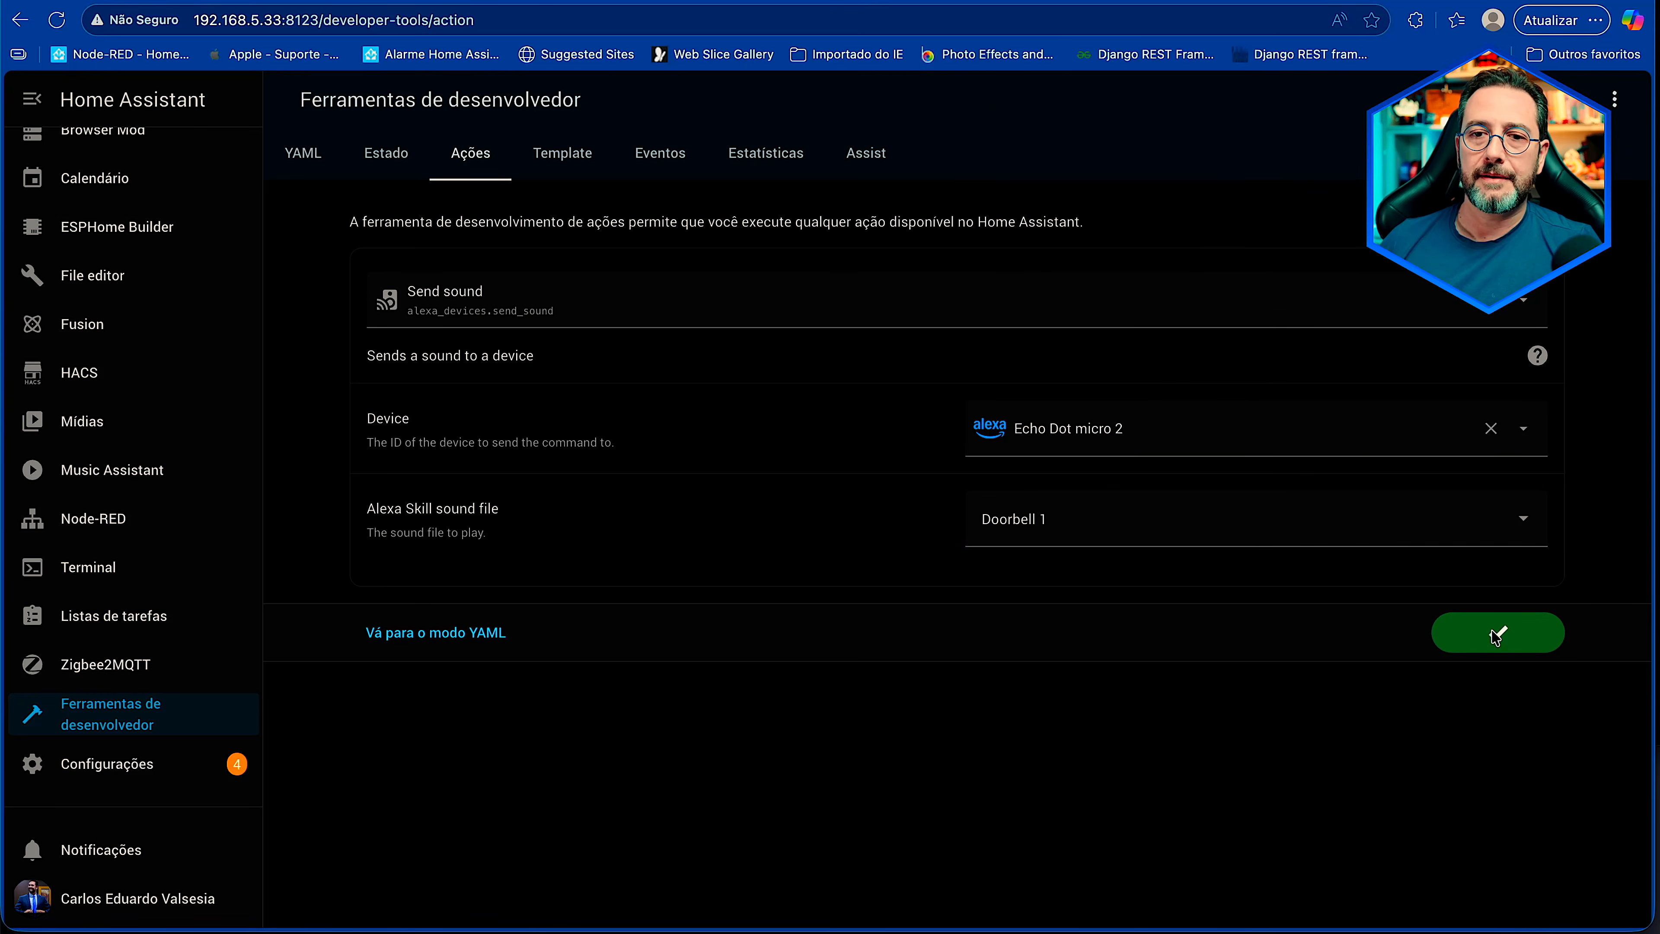
# - Change the Alexa Skill sound file to Doorbell 2 and execute the action
pyautogui.click(1445, 536)
pyautogui.click(1154, 433)
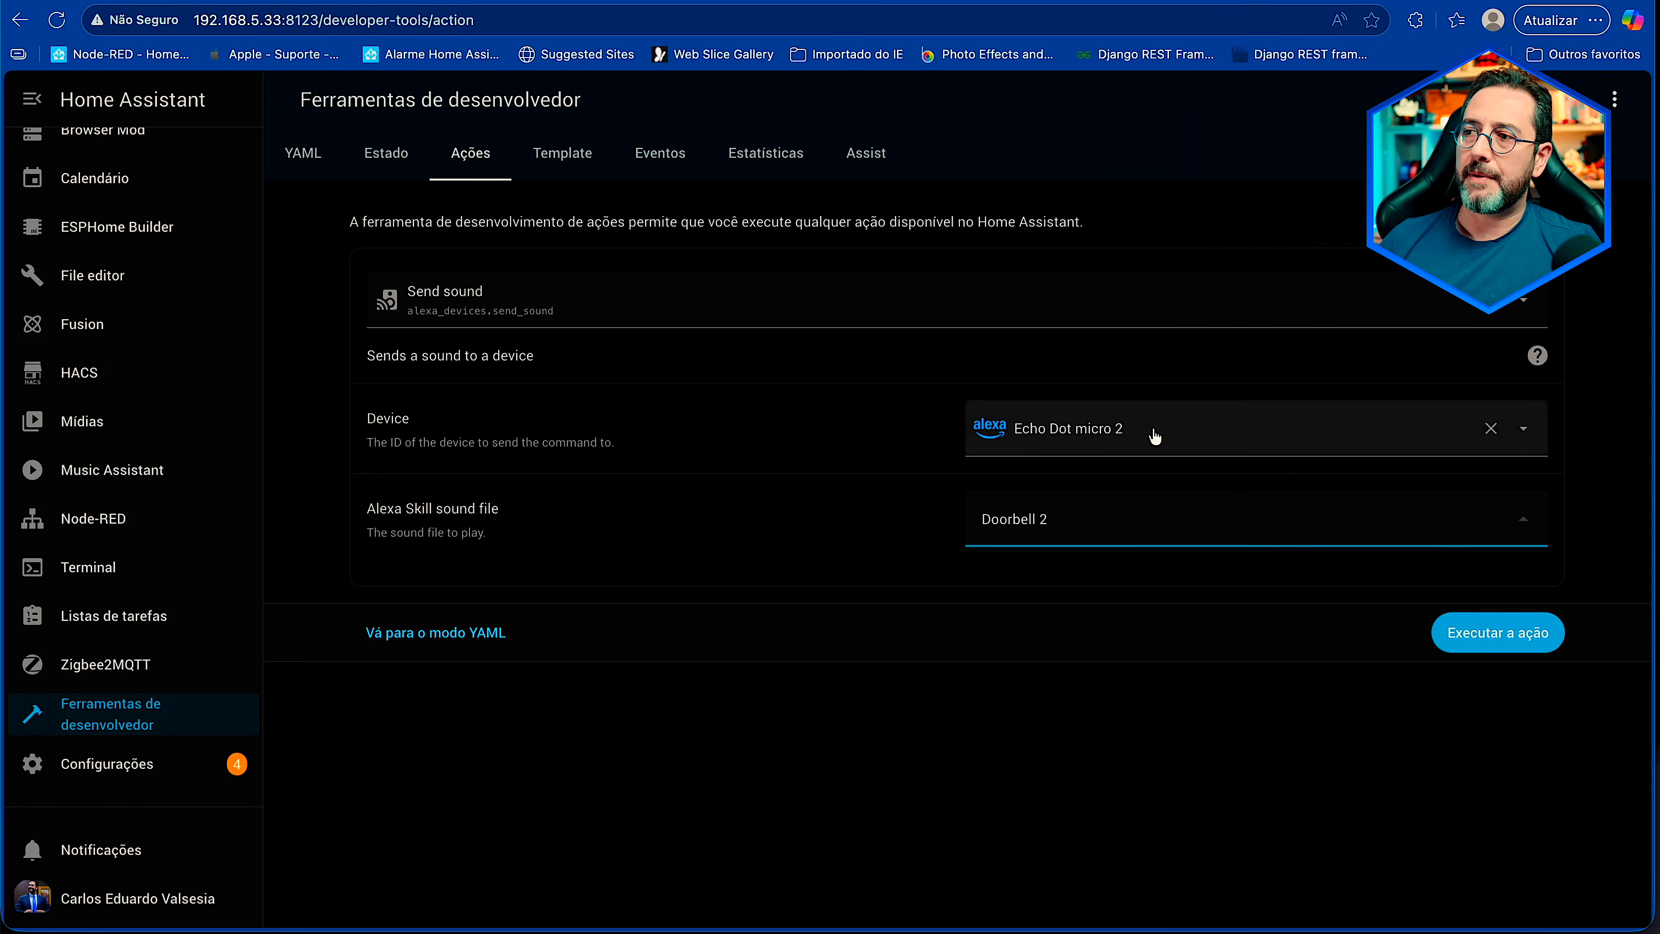
pyautogui.click(1500, 633)
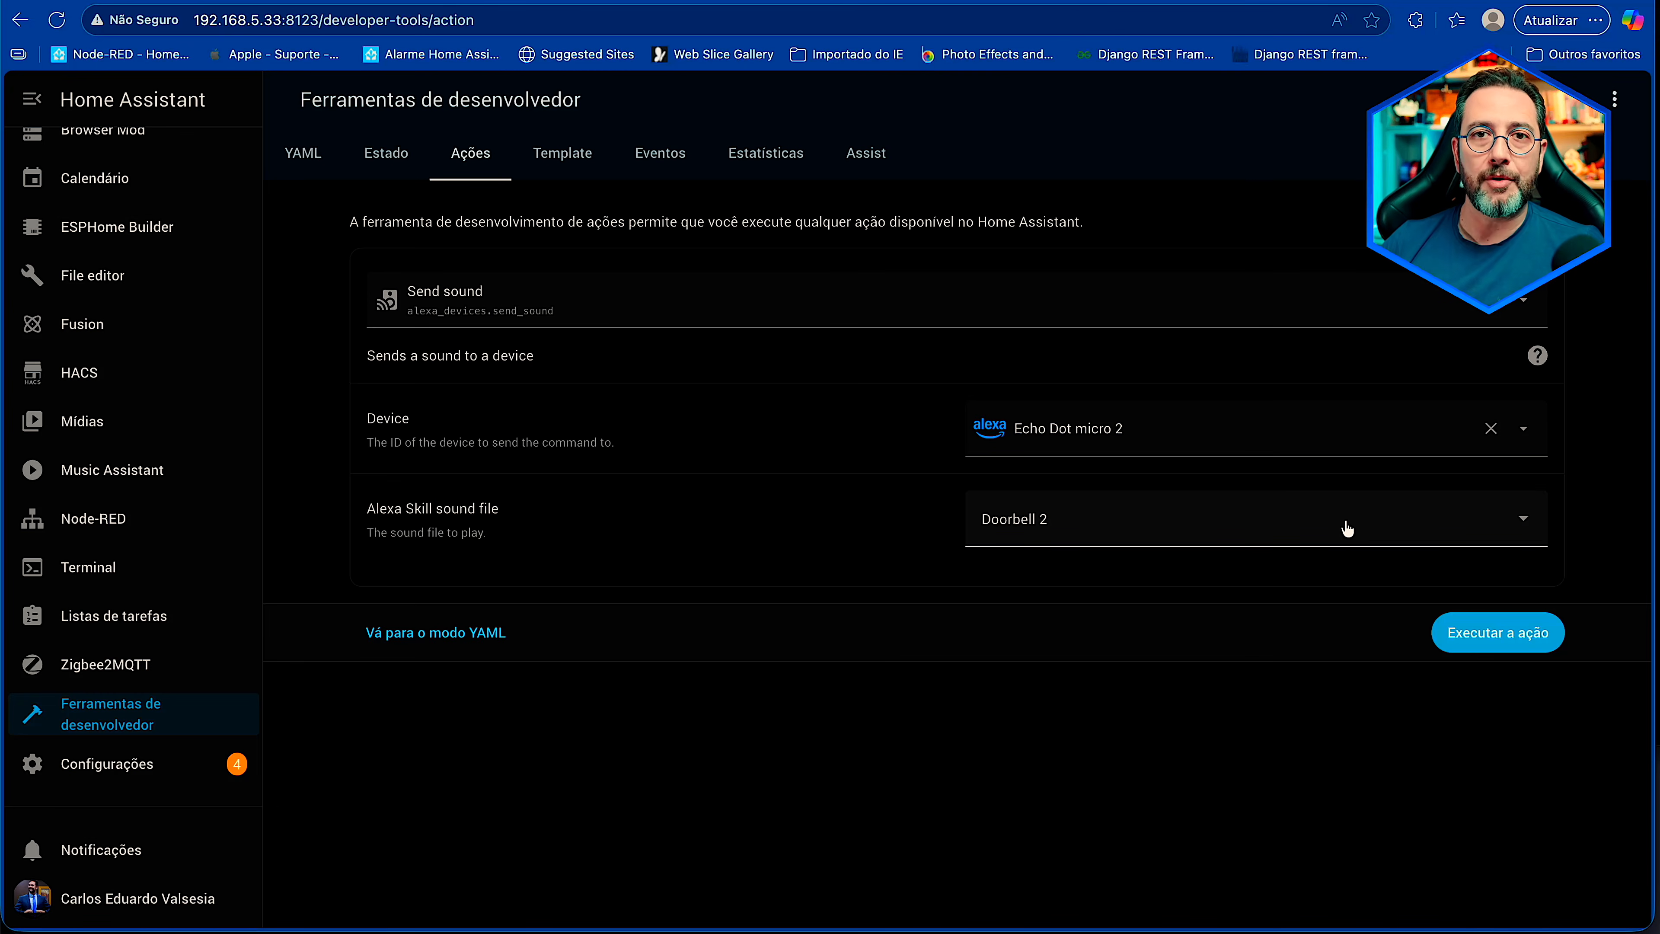
# - Change the Alexa Skill sound file to Sirens and execute the action
pyautogui.click(1347, 528)
pyautogui.scroll(-3, 1078, 436)
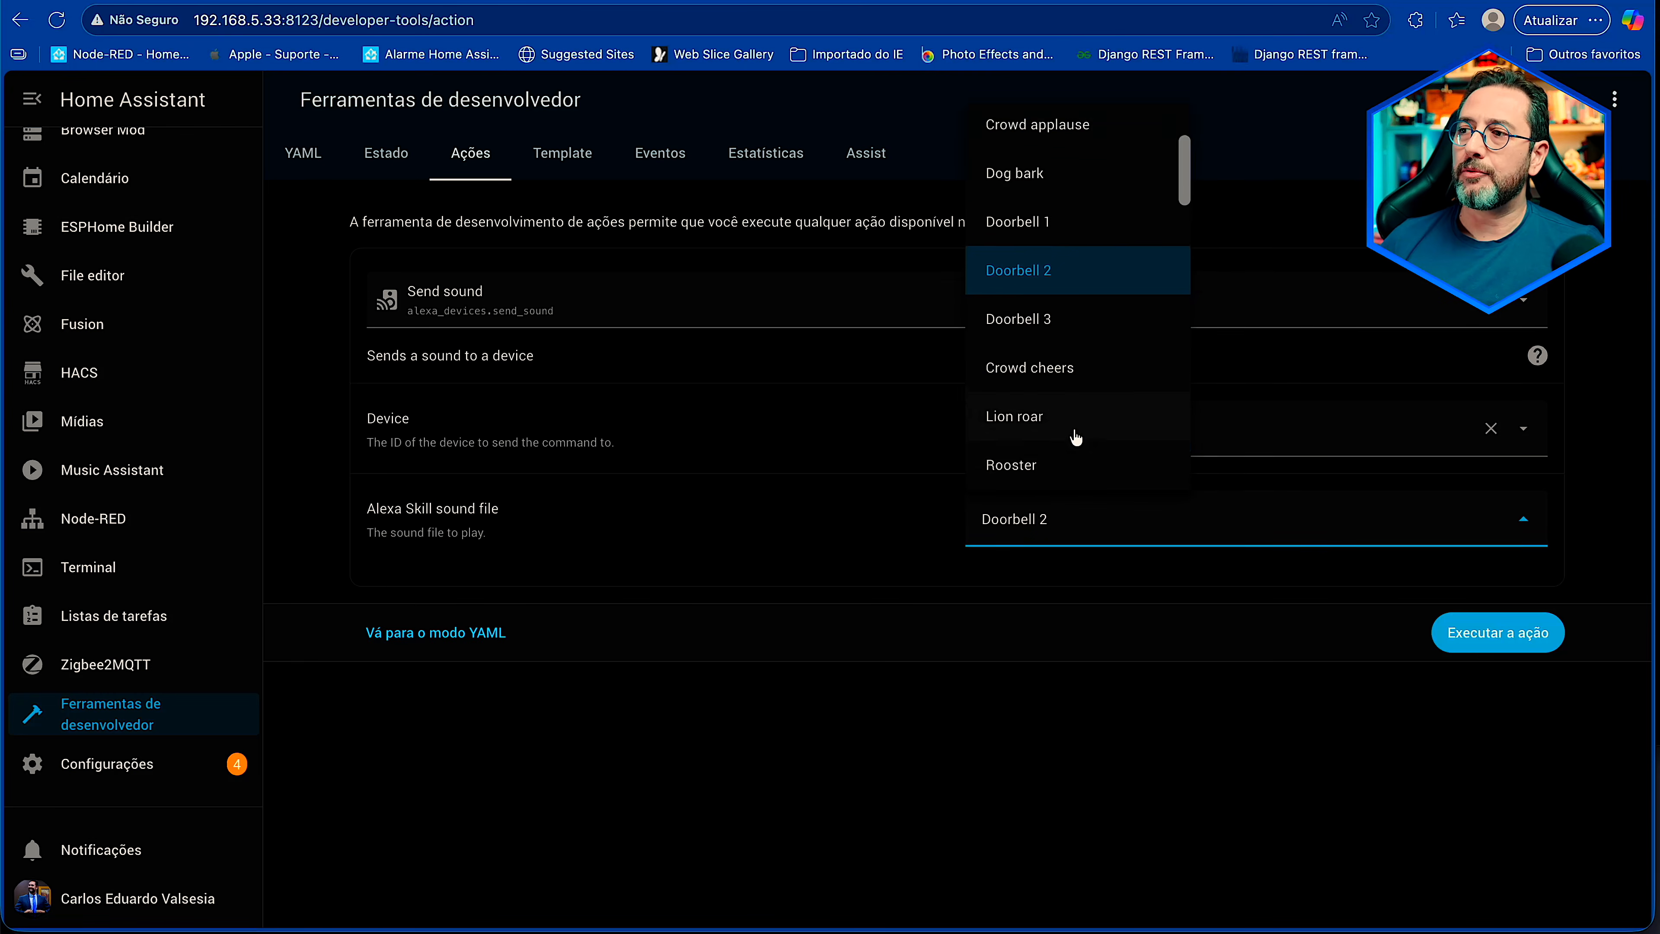
pyautogui.scroll(-3, 1078, 405)
pyautogui.click(1070, 356)
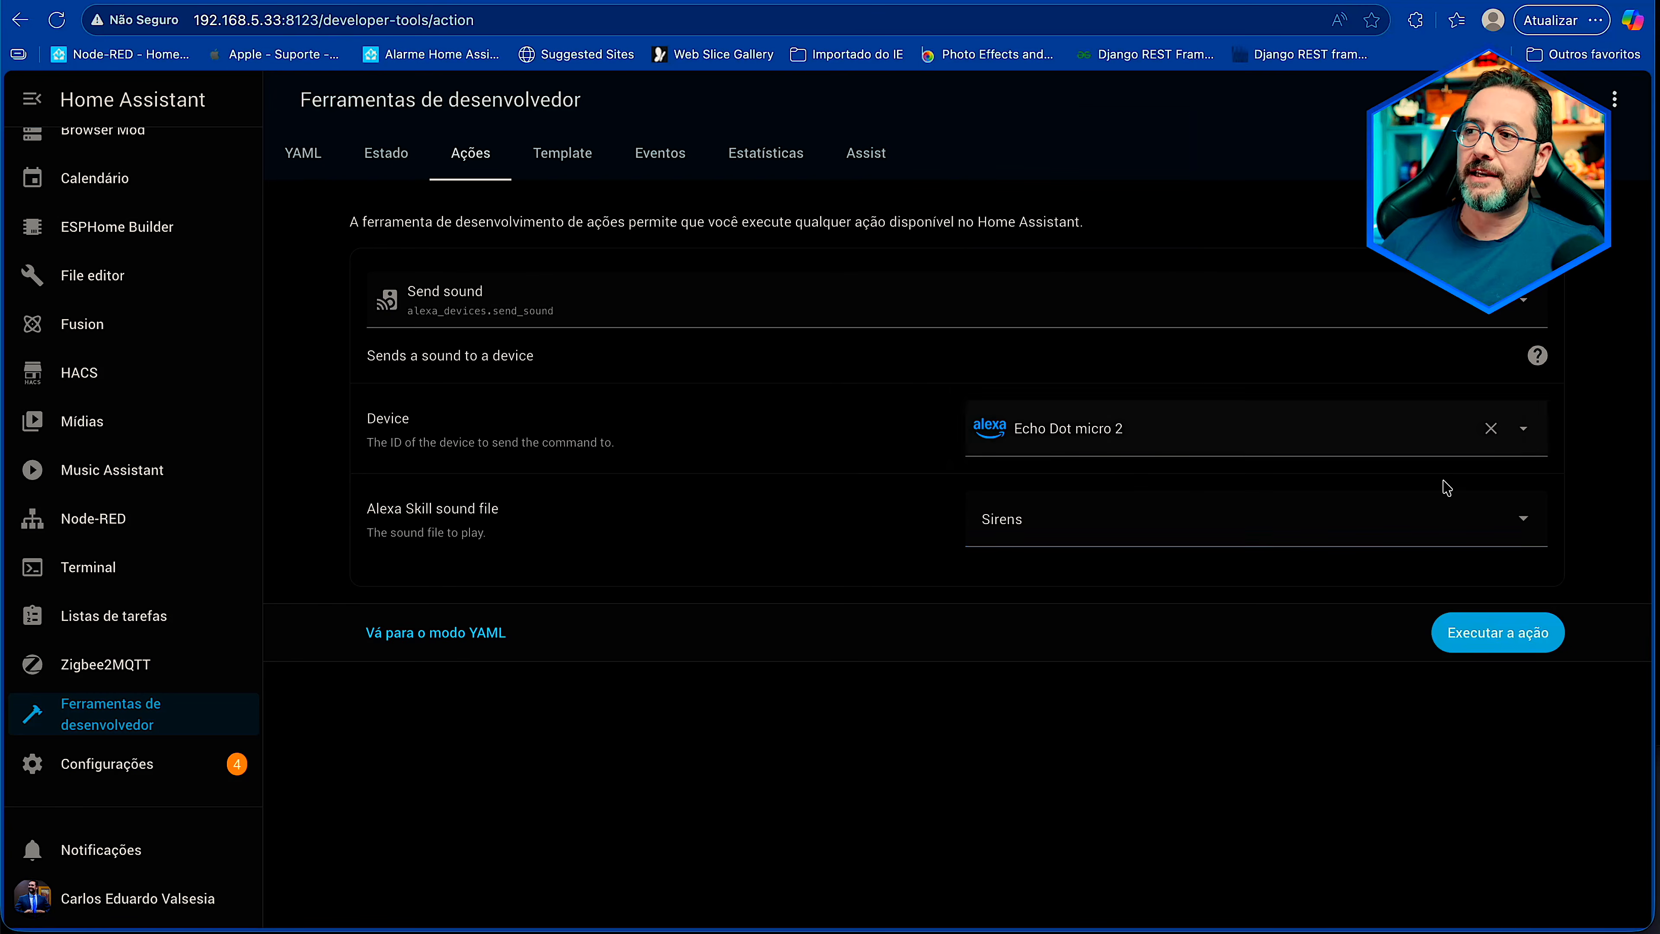
pyautogui.click(1479, 629)
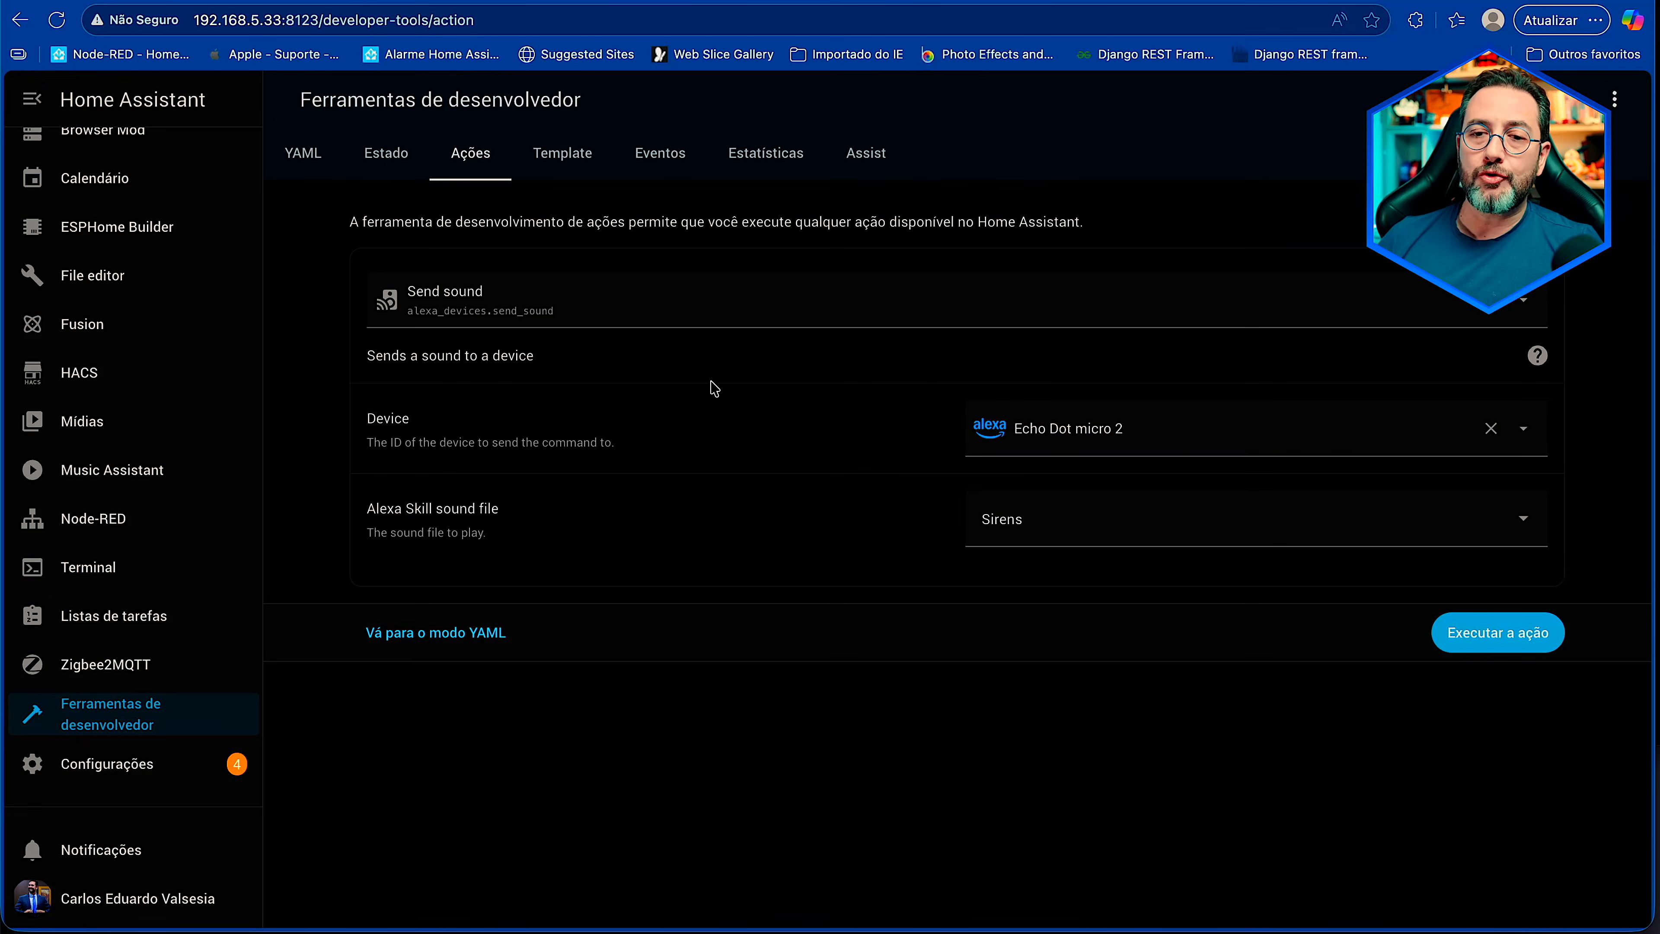
# - Change the action to Send a notification message (notify.send_message) and add the Speak entity of Echo Dot micro 2 as the target
pyautogui.click(619, 316)
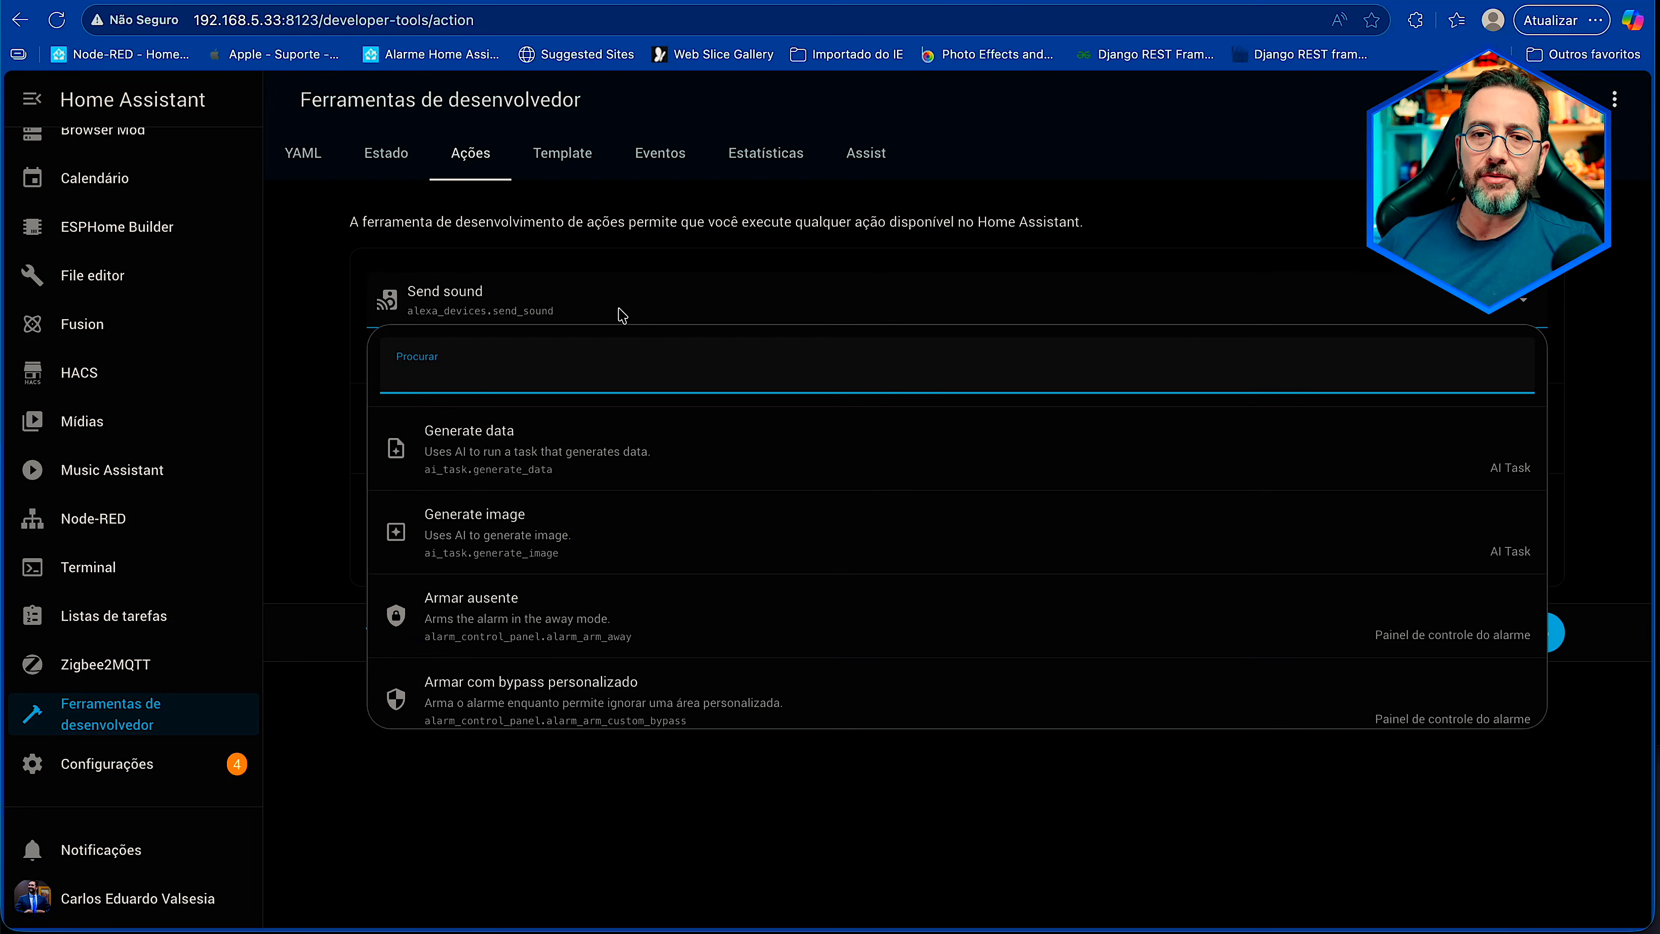
pyautogui.write('notify.send')
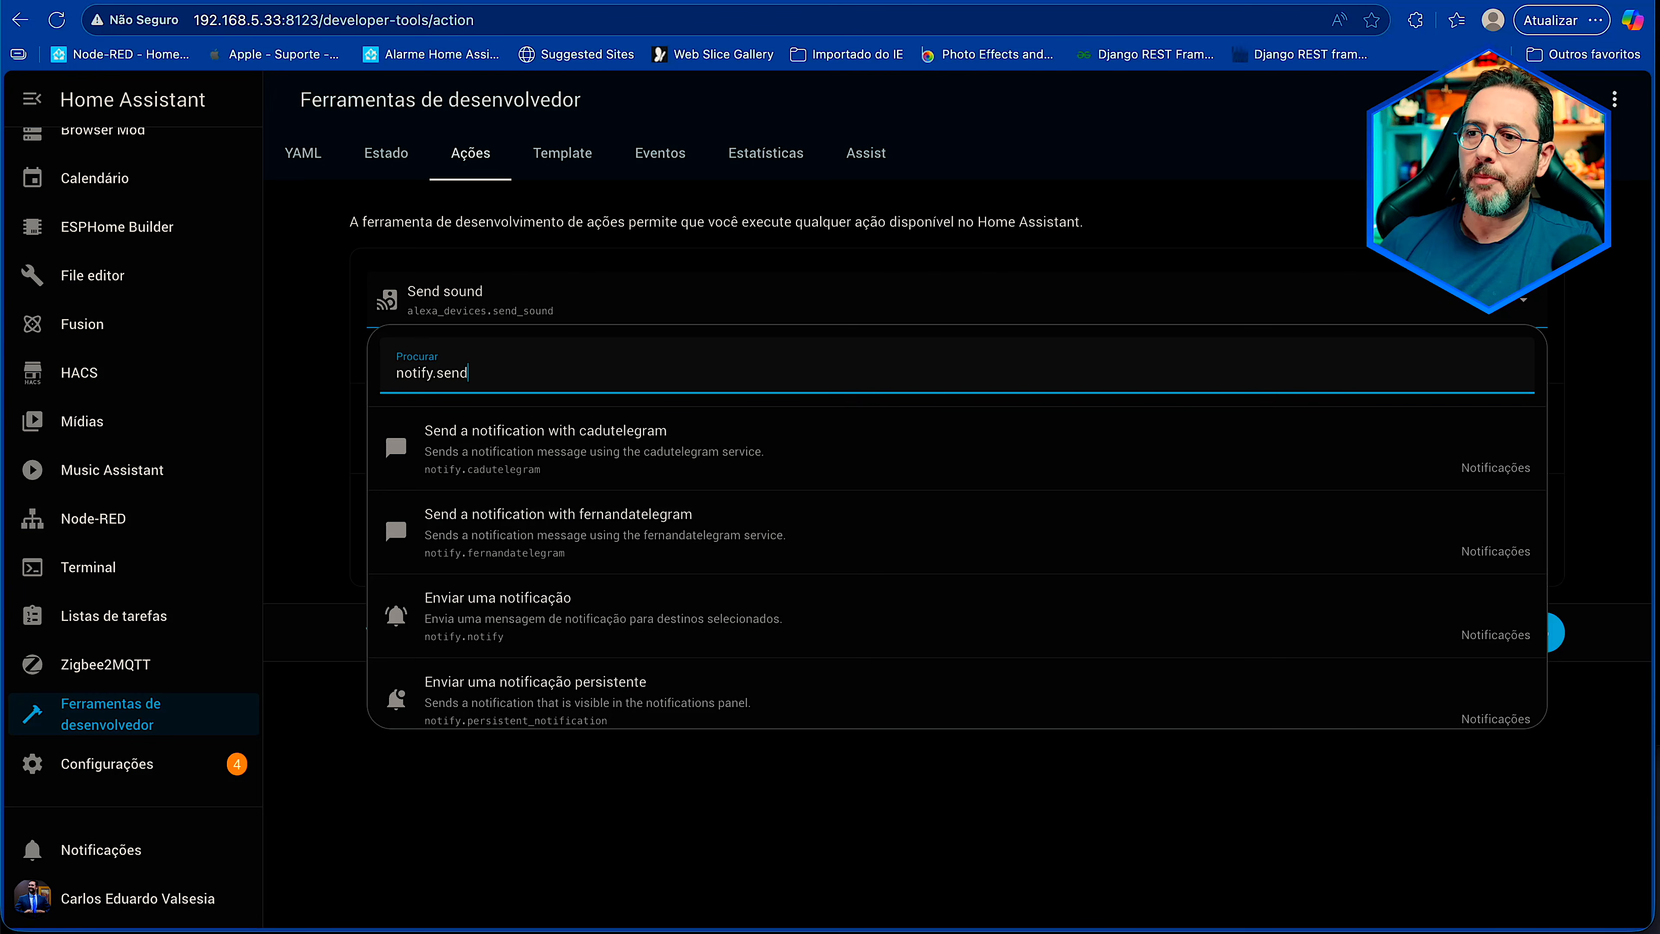
pyautogui.write('_mes')
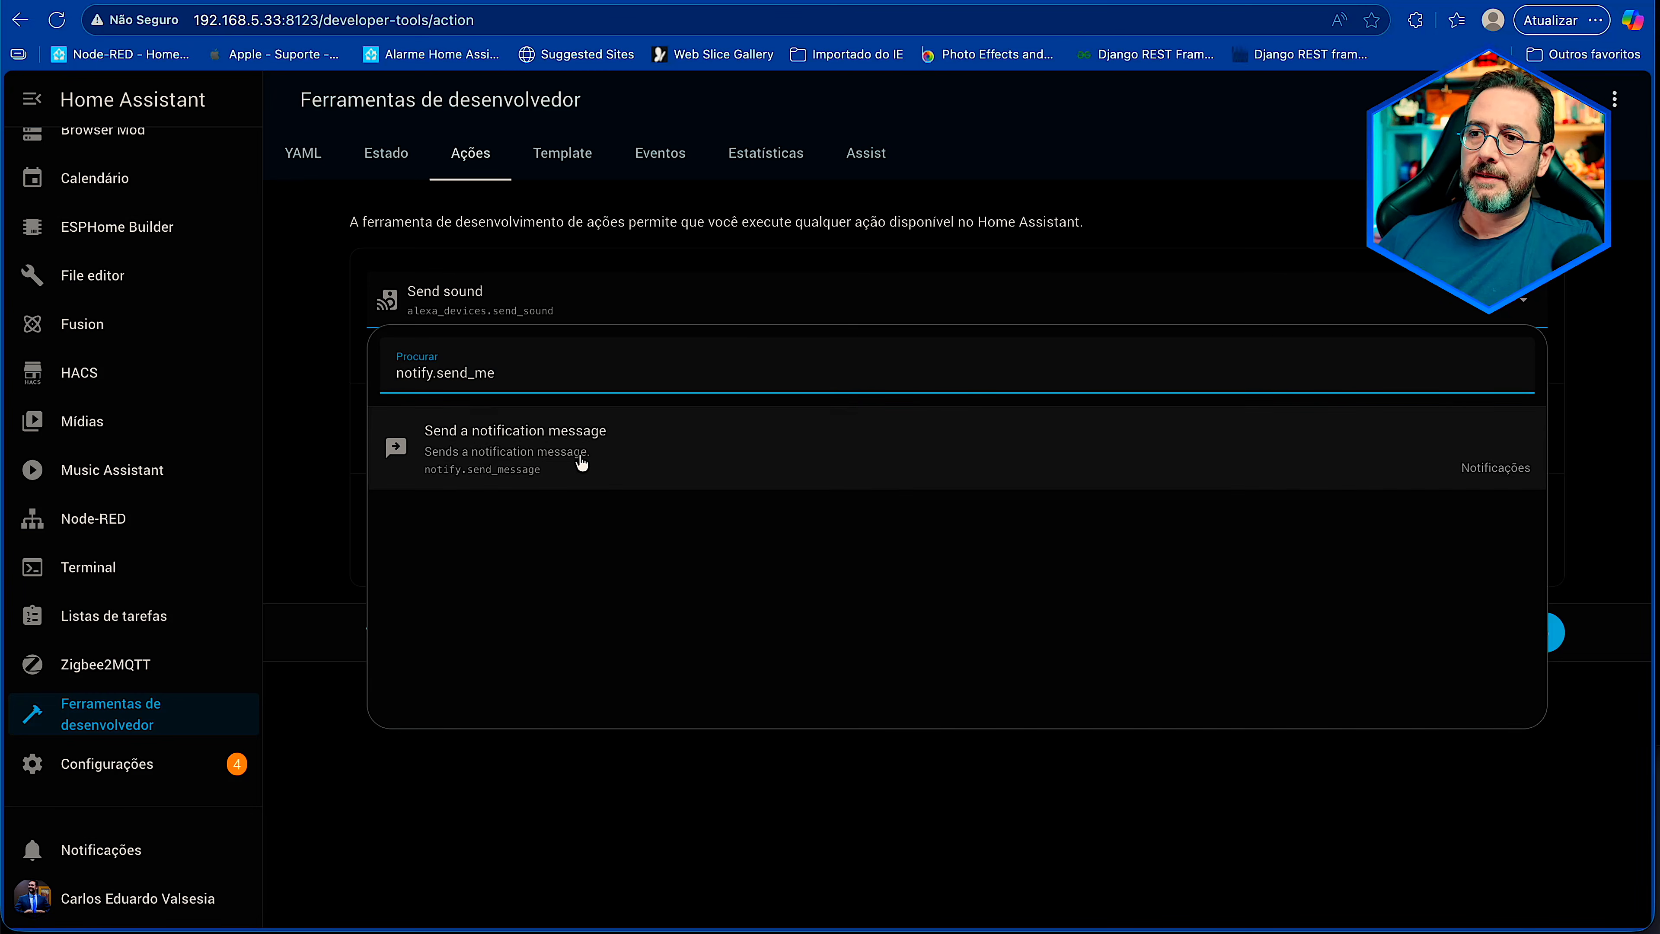
pyautogui.click(578, 464)
pyautogui.click(1006, 428)
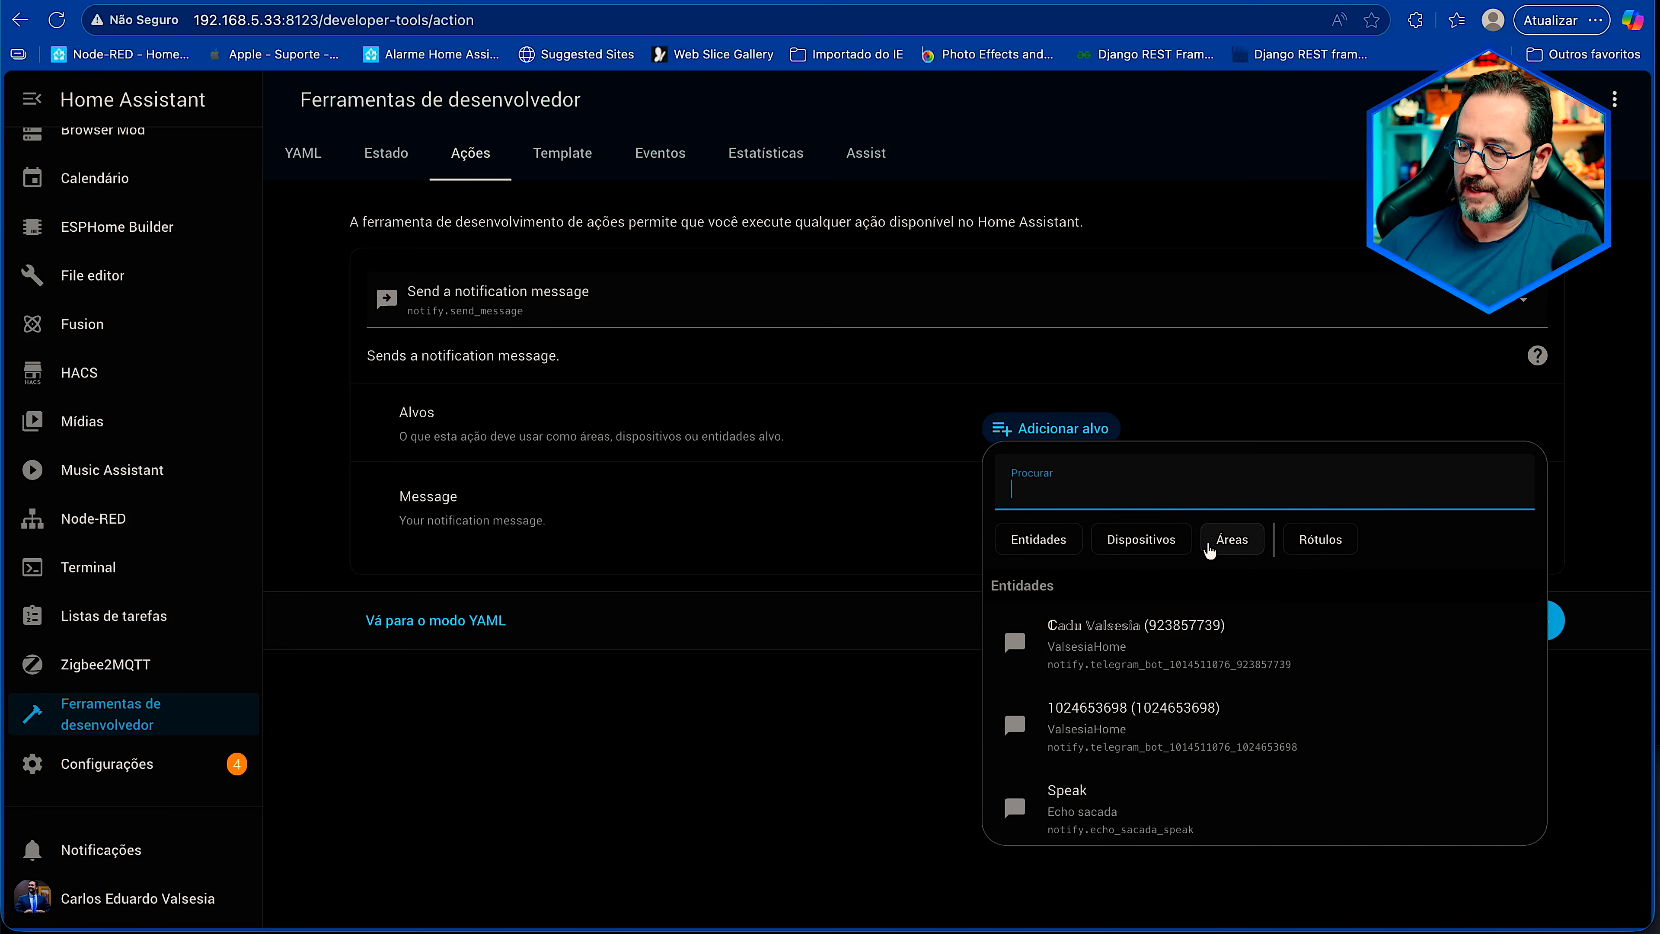
pyautogui.write('micro2')
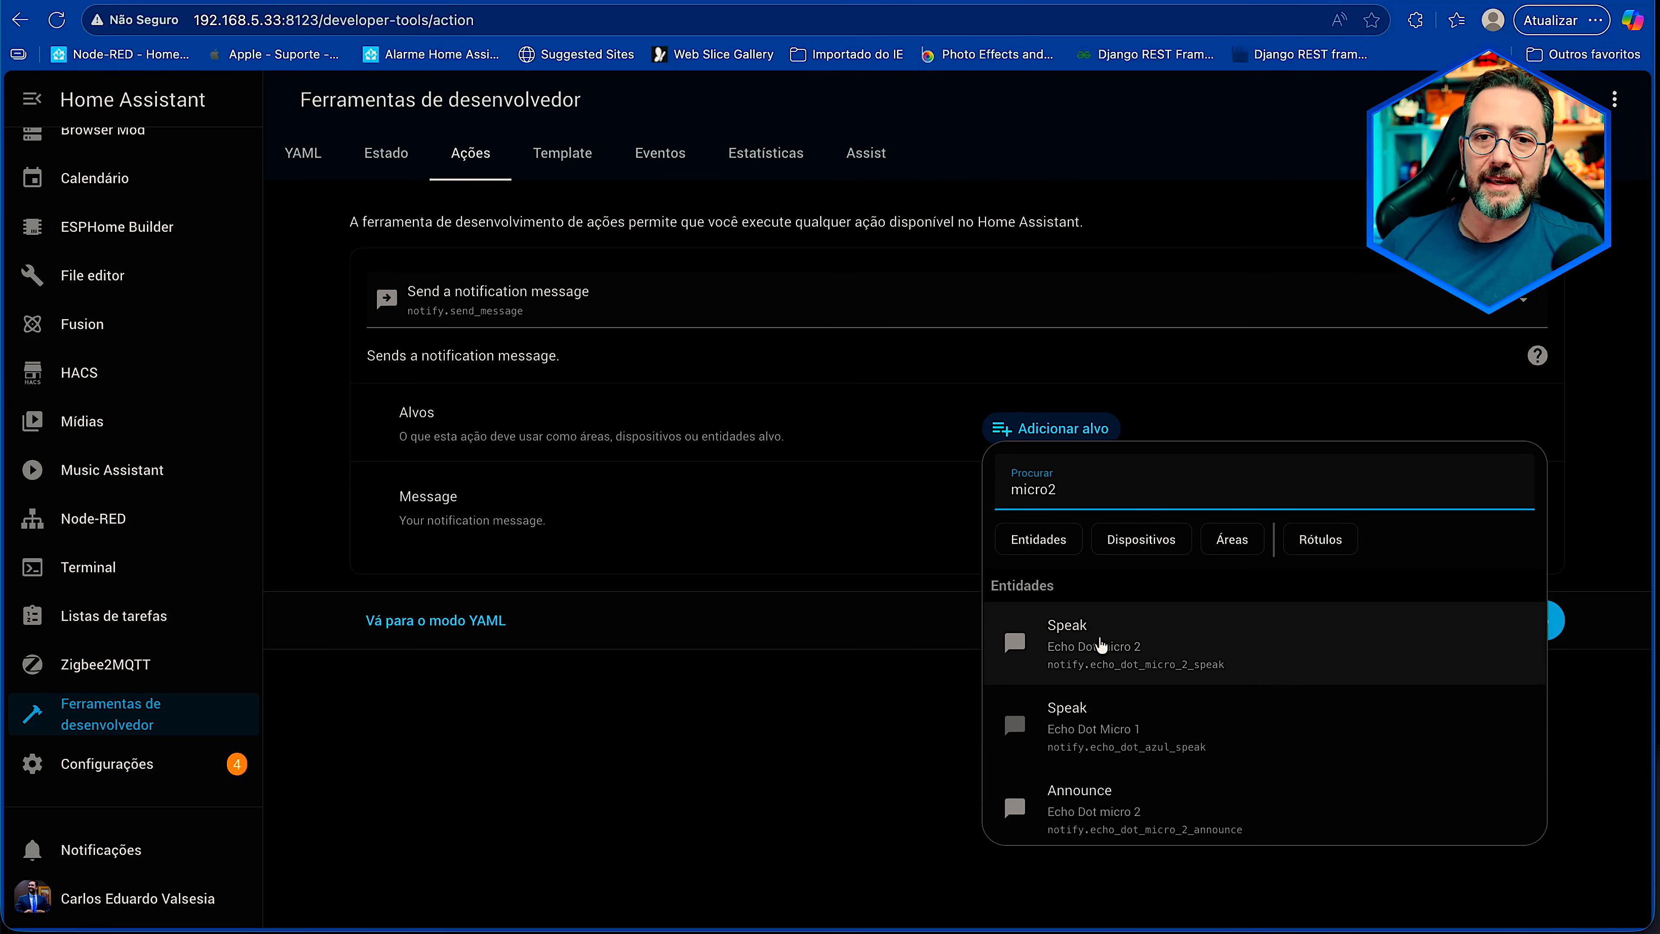
pyautogui.click(1228, 660)
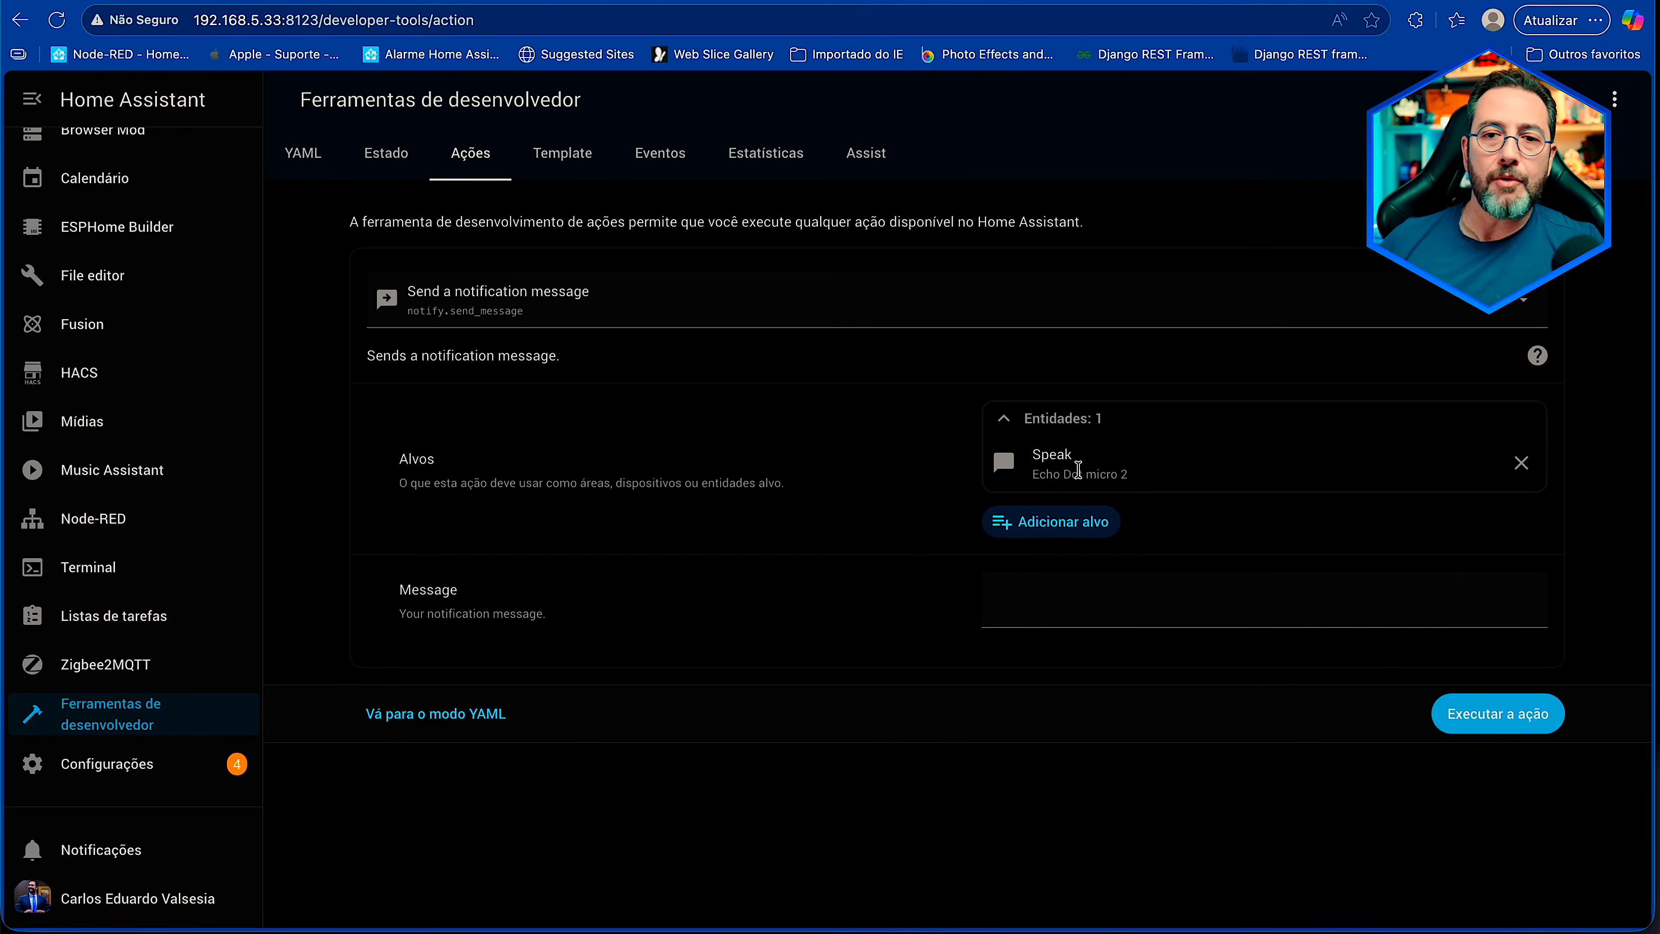
# - Paste an audio tag into the message whose https source is the server's /local/sounds/efeitos/alarme3_al.mp3 file, and highlight its URL
pyautogui.click(1029, 603)
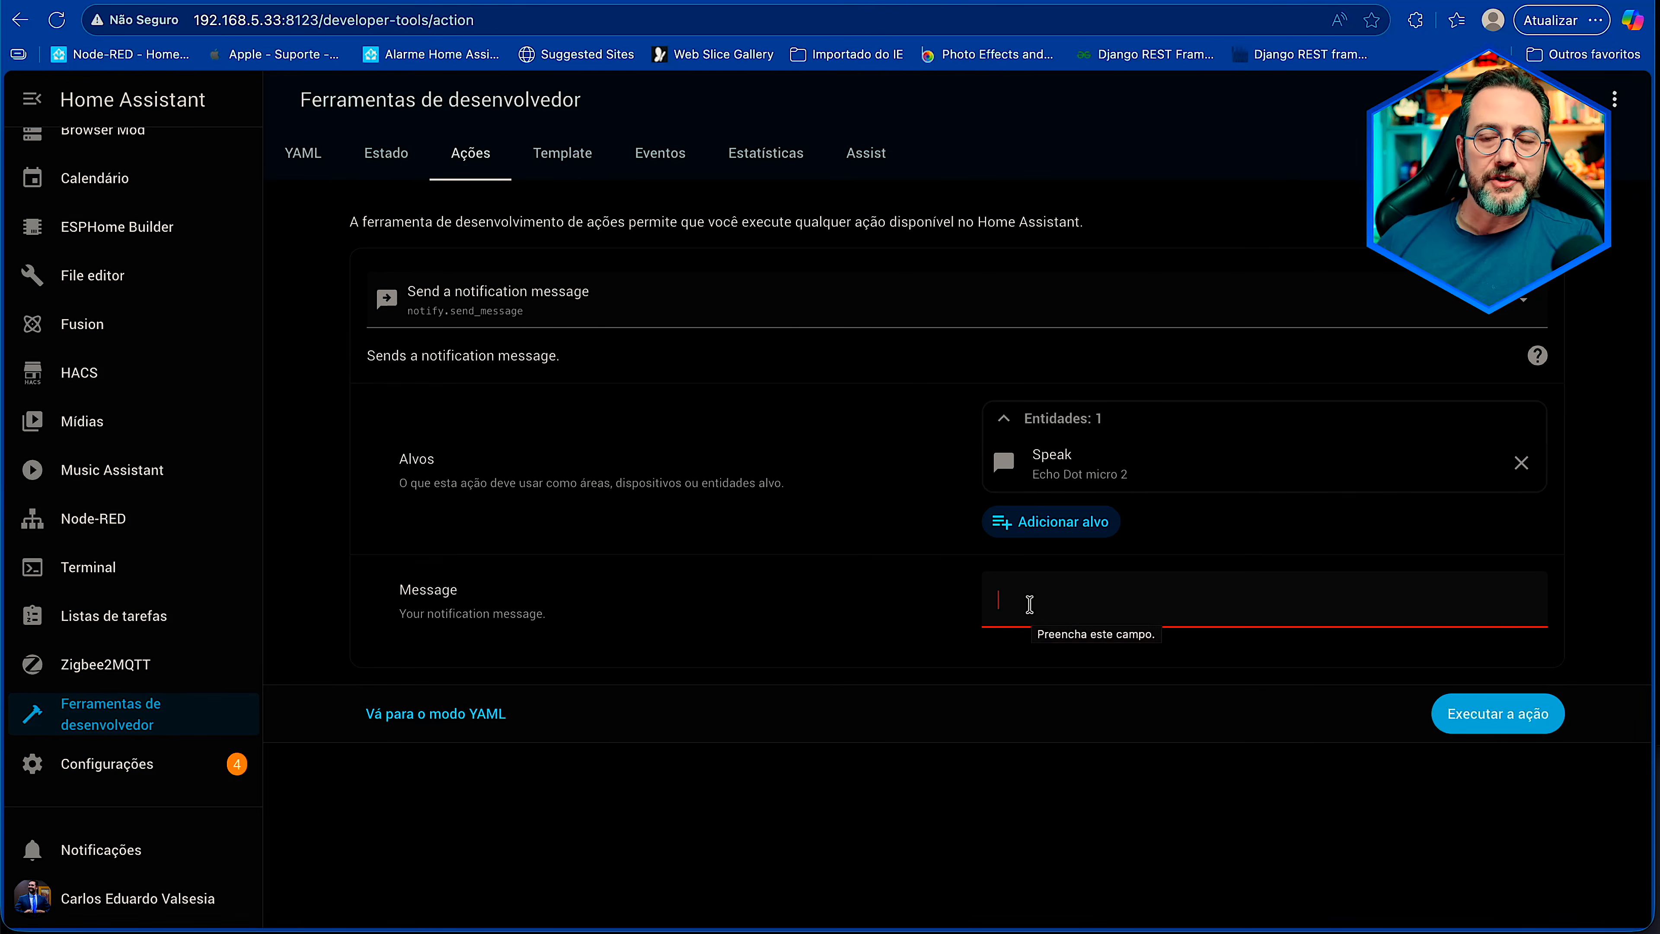
pyautogui.hotkey('ctrl', 'v')
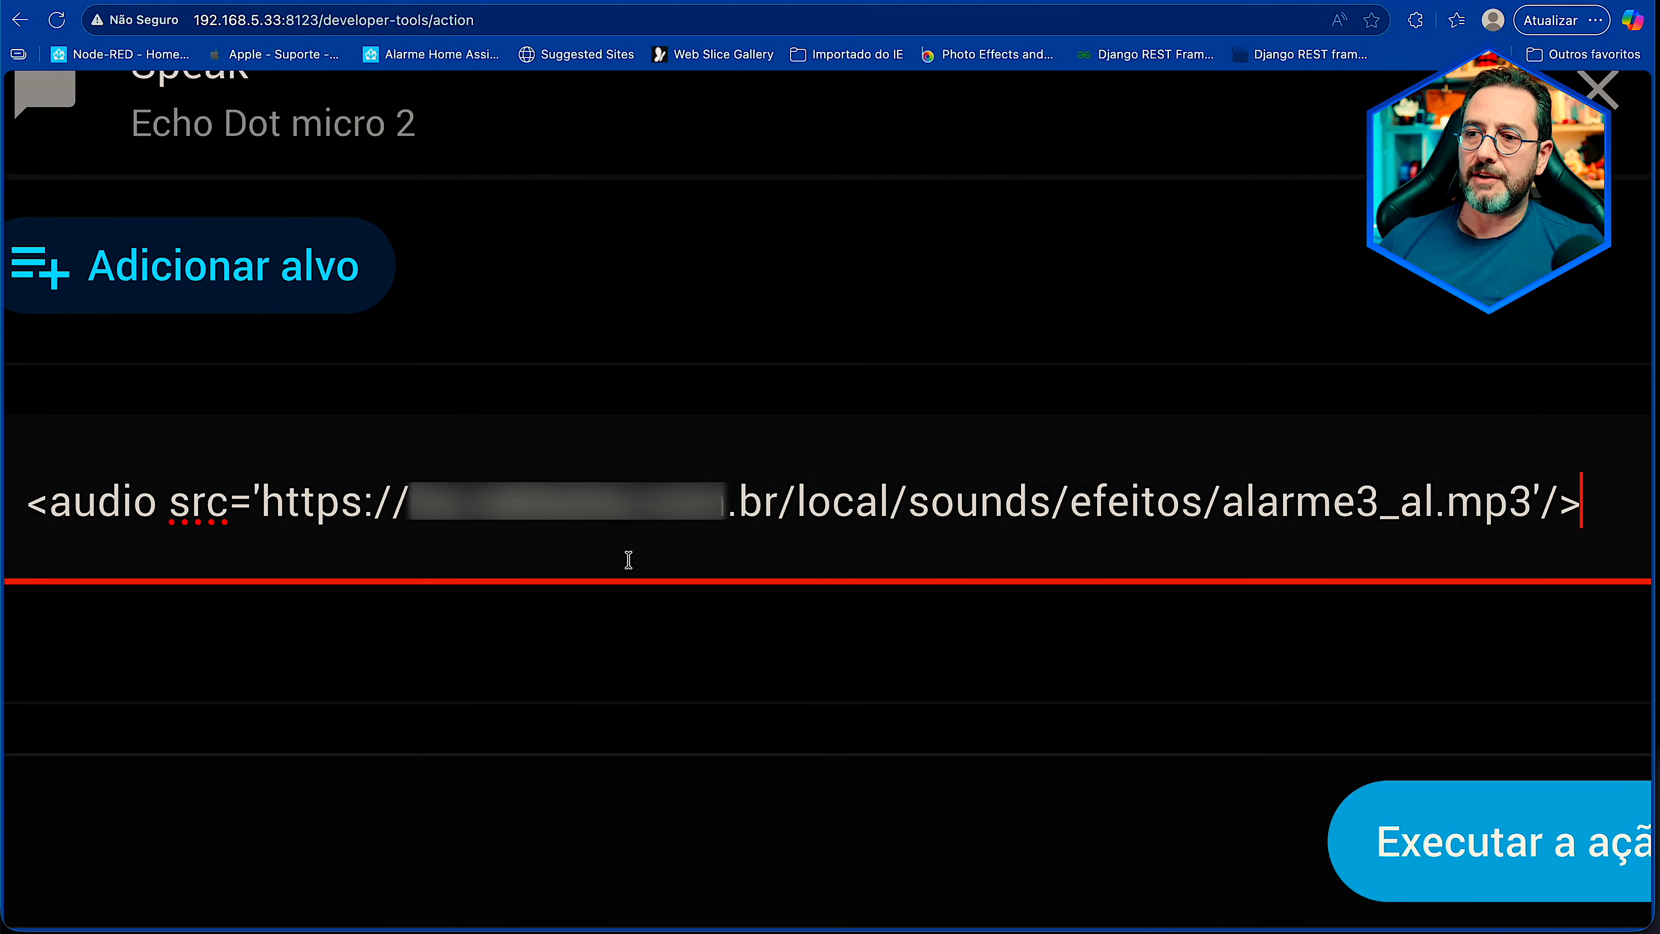
pyautogui.hscroll(-2, 122, 517)
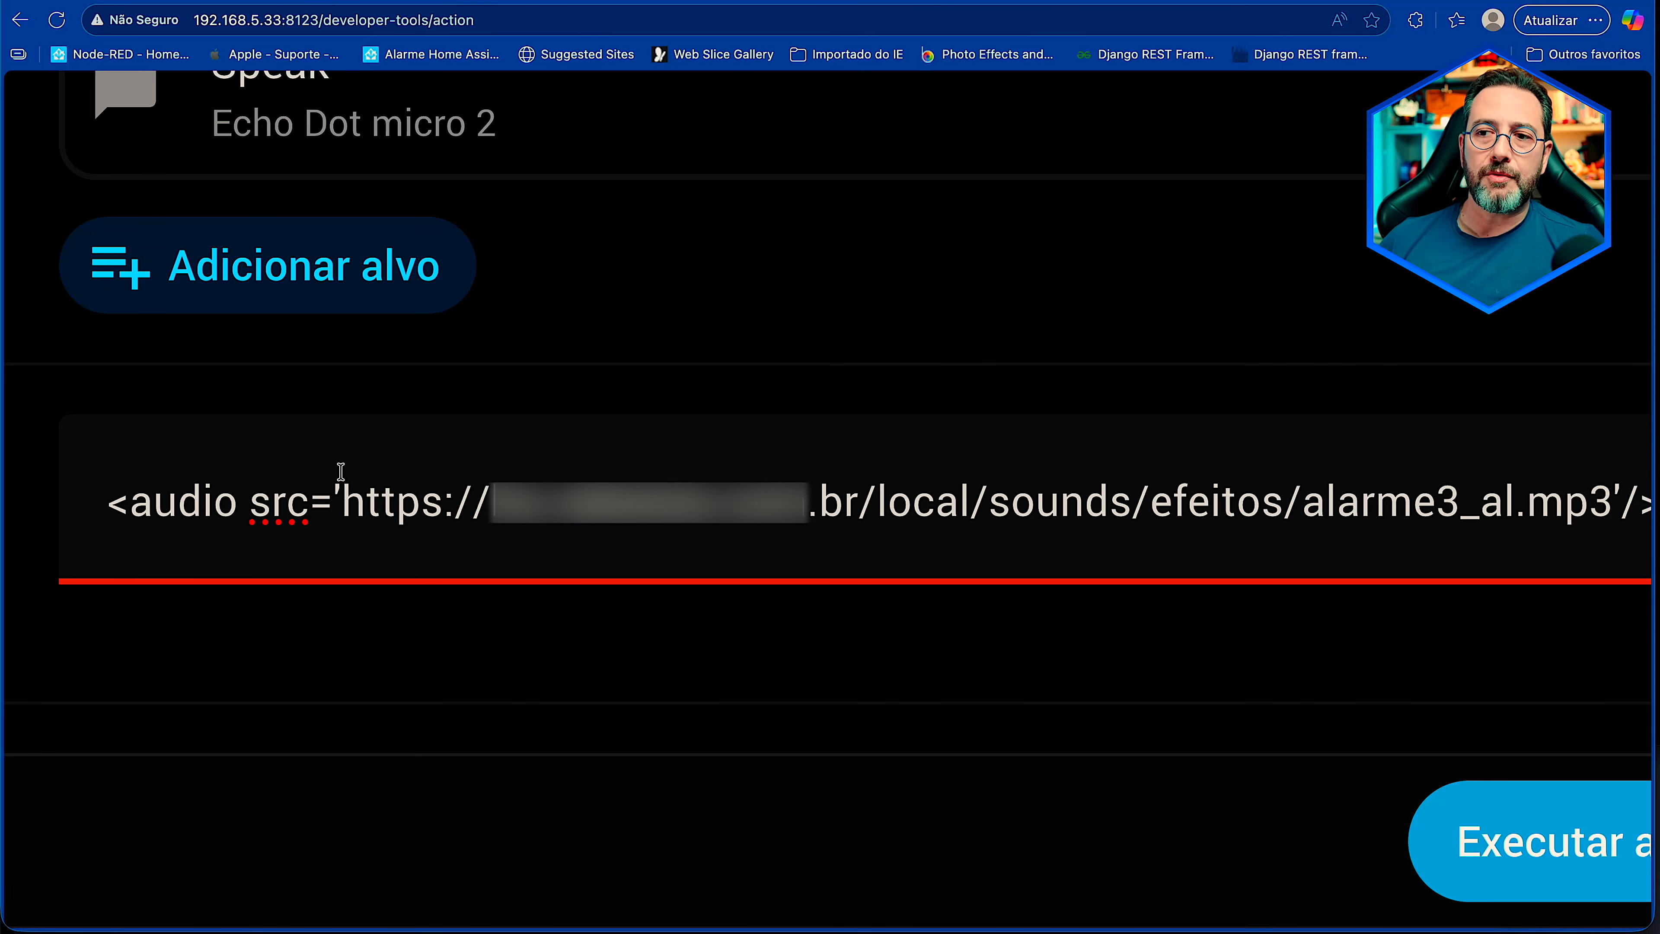
pyautogui.moveTo(342, 502); pyautogui.dragTo(1614, 502)
pyautogui.moveTo(1377, 517); pyautogui.dragTo(1488, 468)
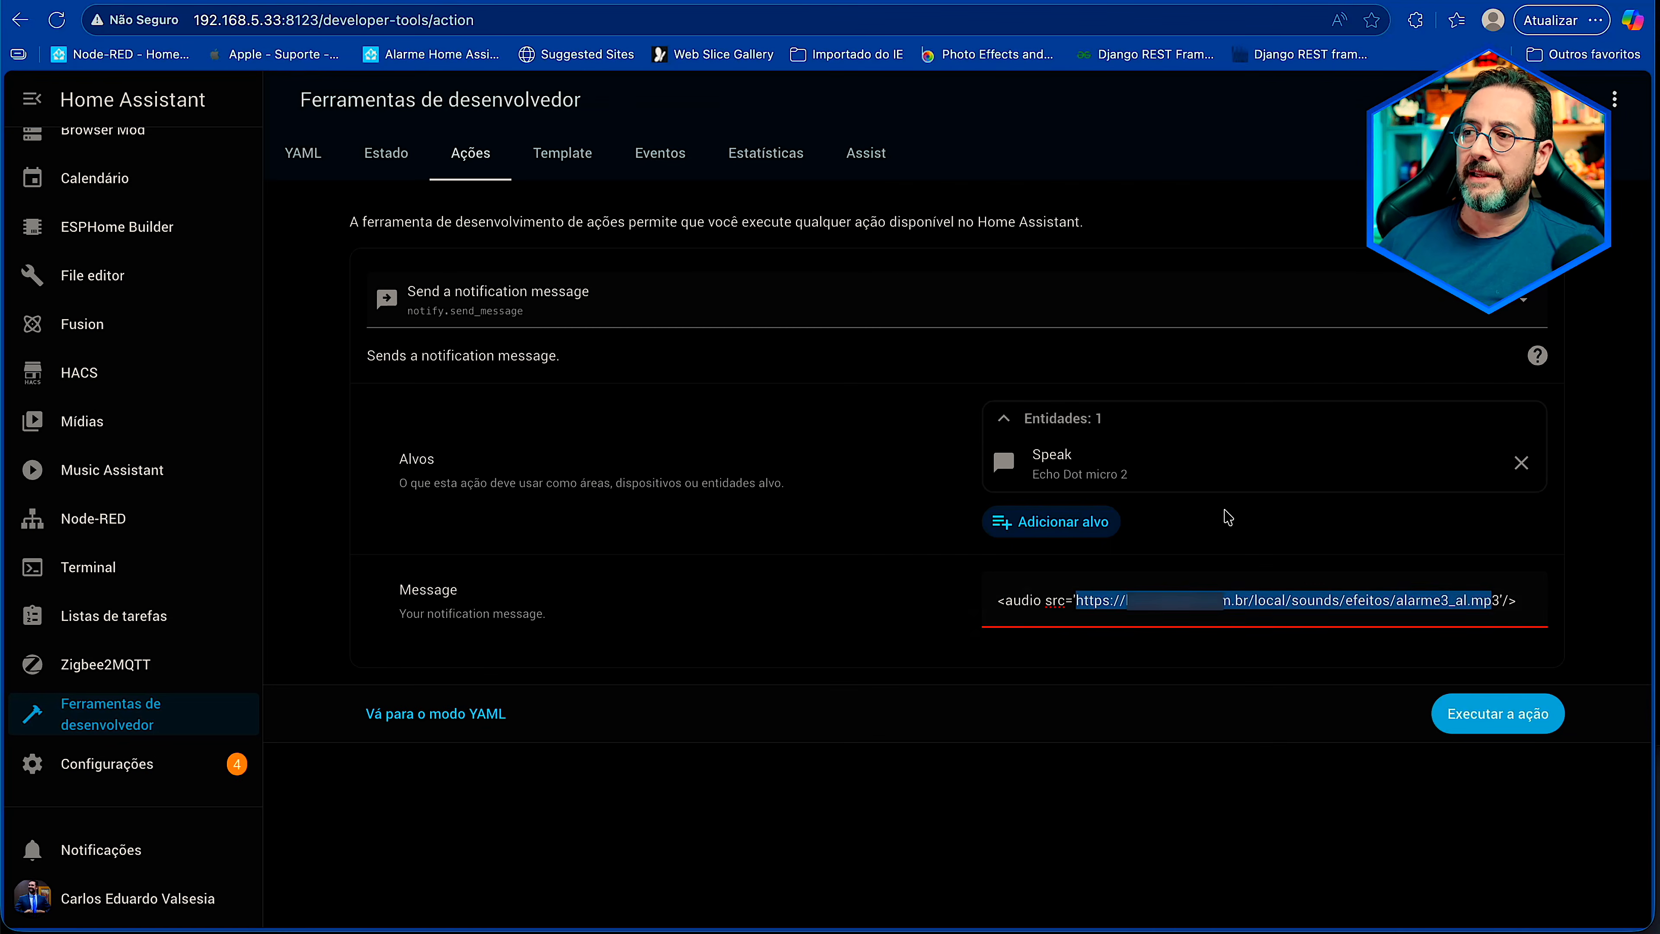
pyautogui.click(869, 618)
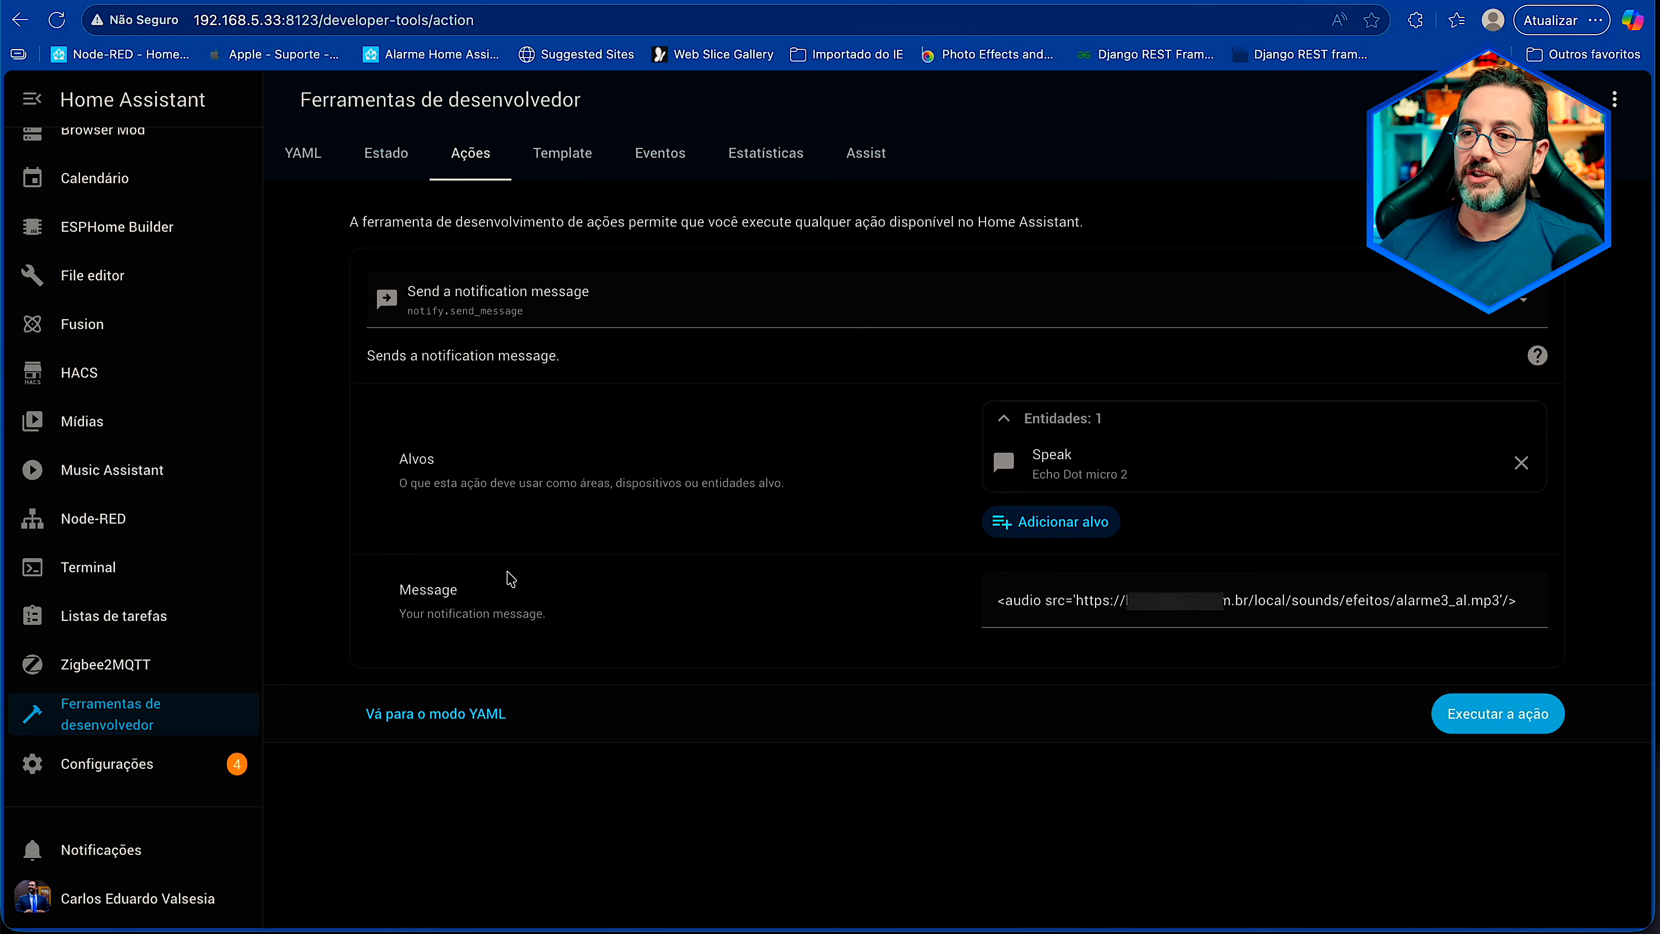
# - Execute the notification action to play the alarme3_al.mp3 audio through Echo Dot micro 2
pyautogui.click(1514, 726)
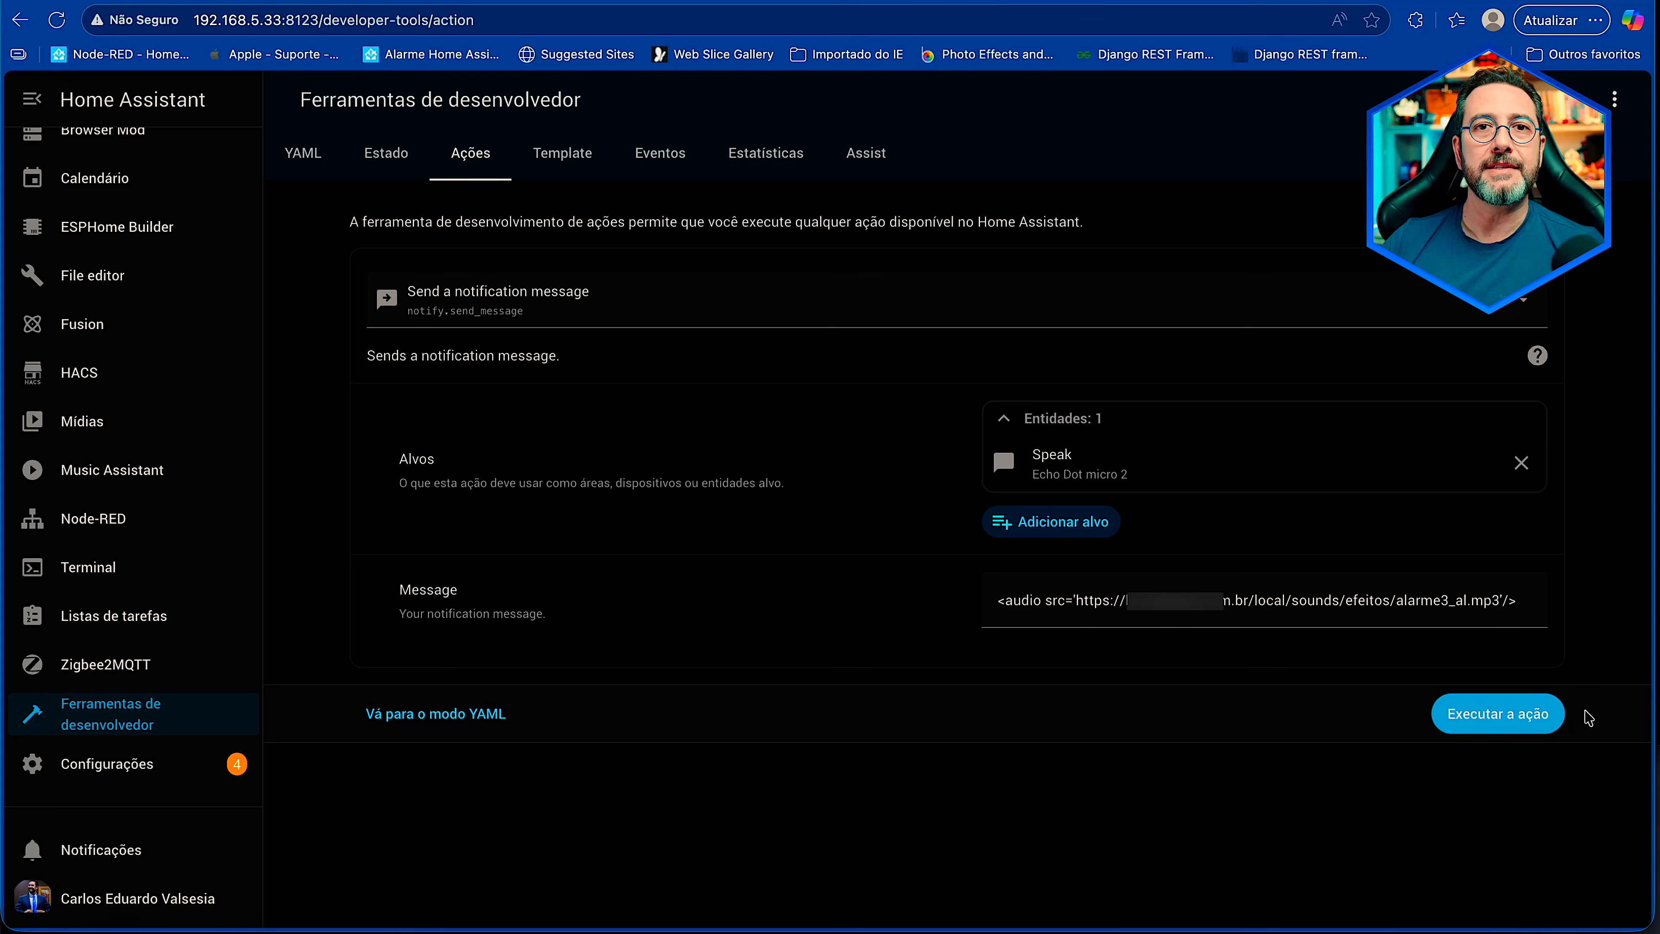
# - Start listening for the shopping_list_updated event in the developer tools
pyautogui.moveTo(1177, 925)
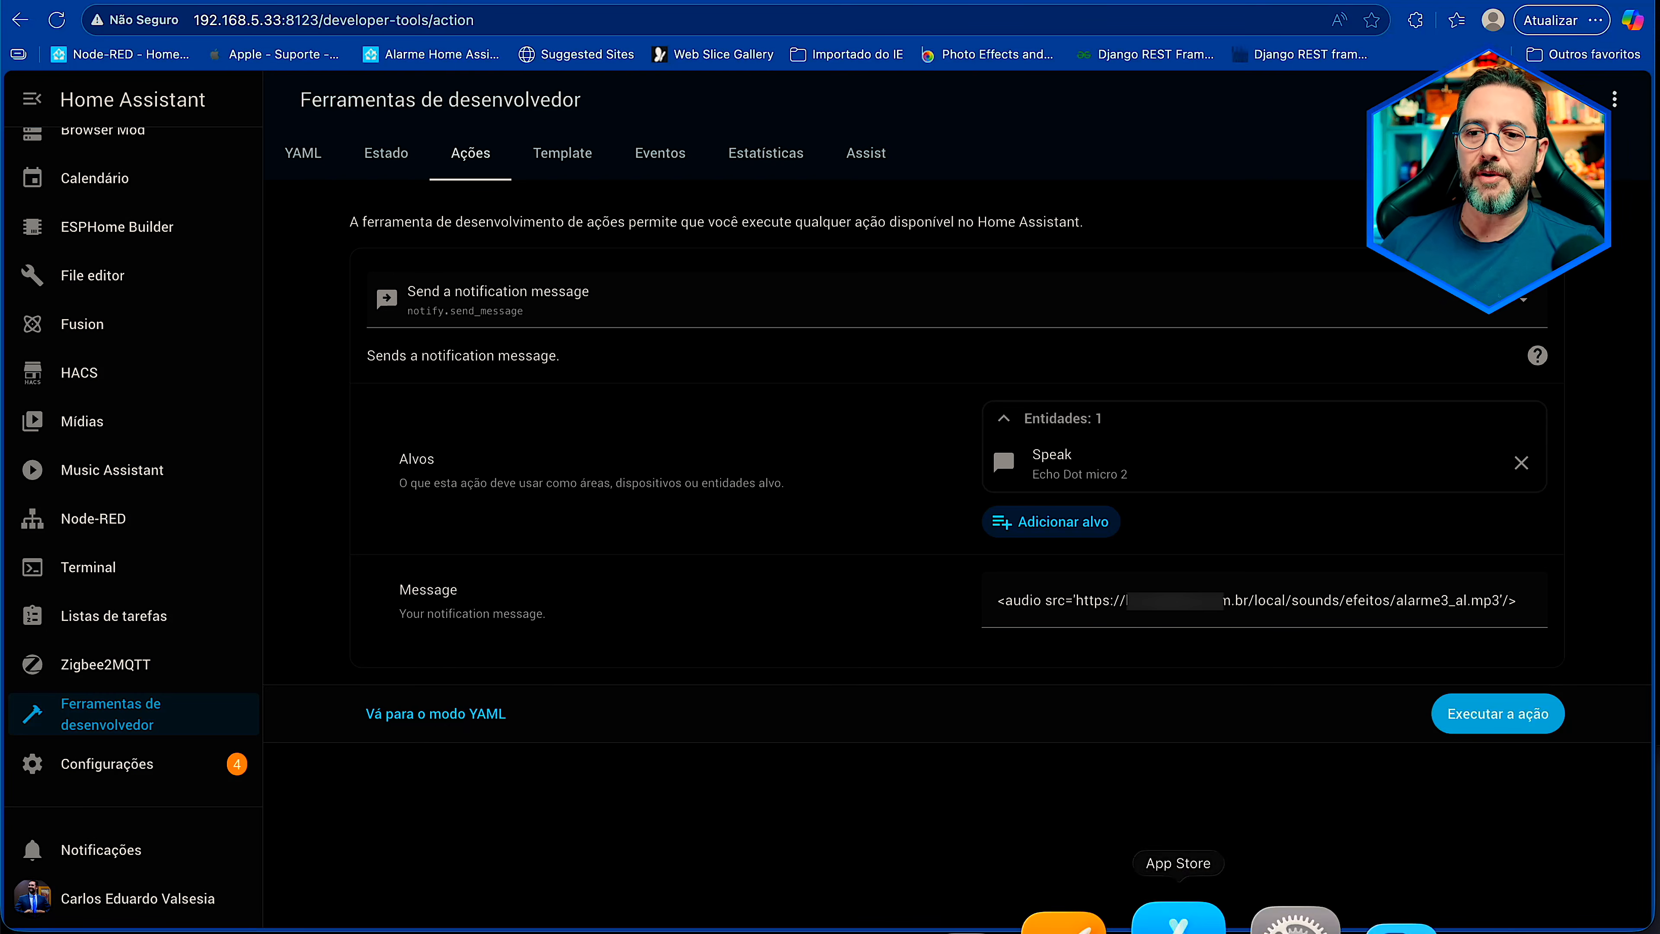
pyautogui.click(141, 764)
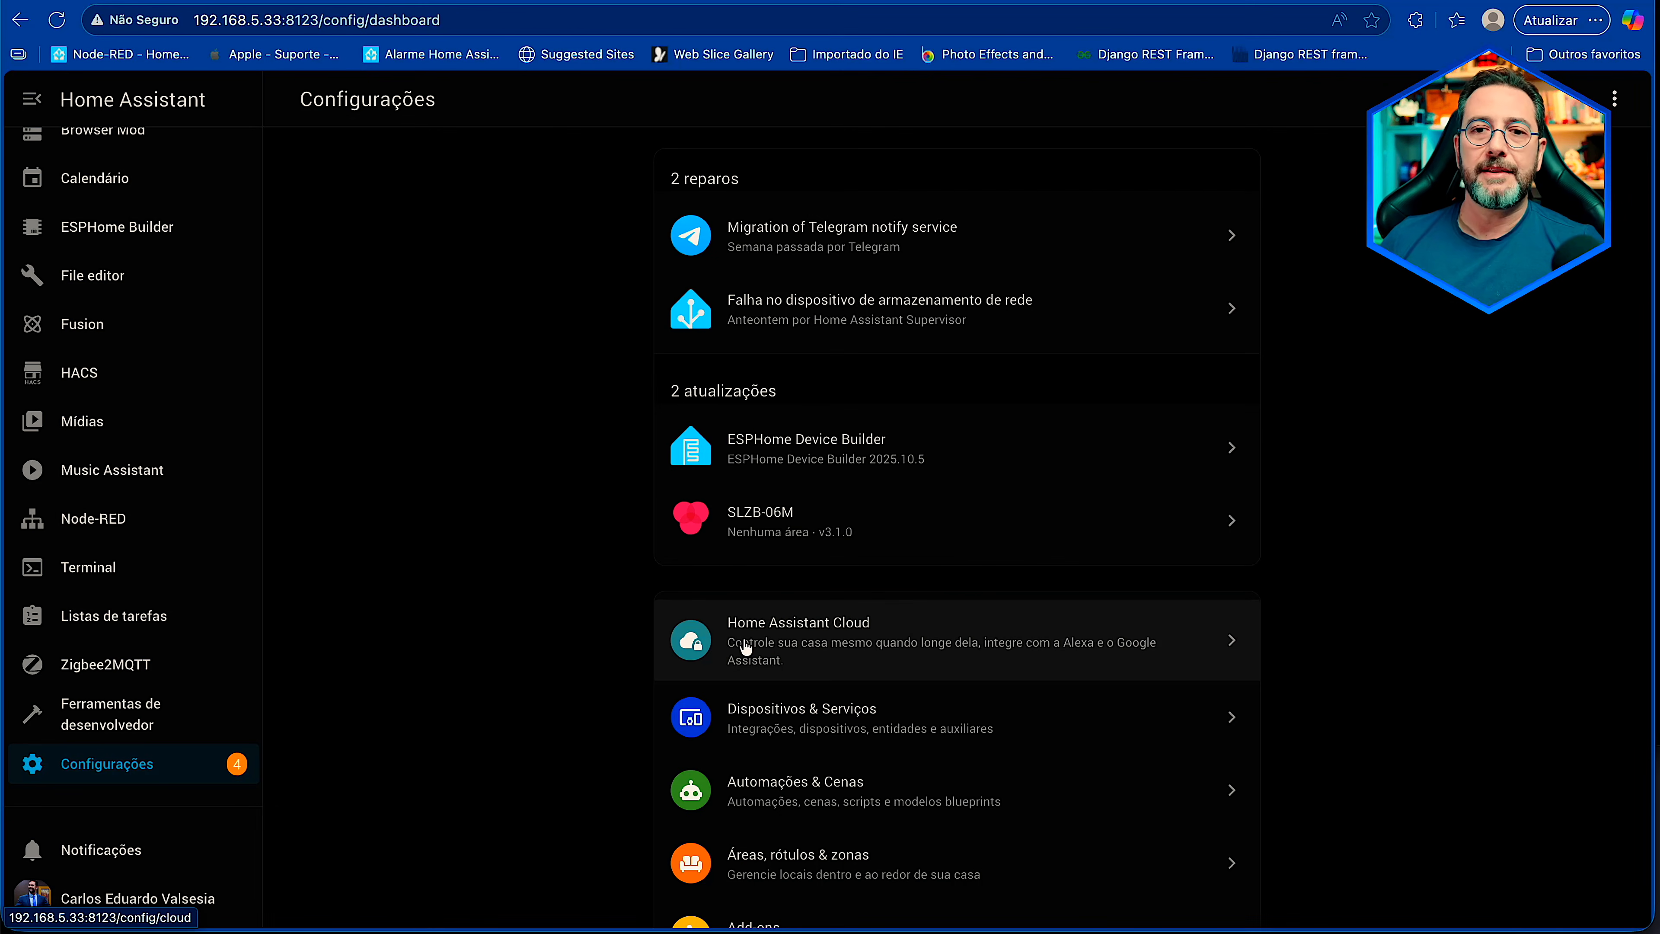
pyautogui.click(121, 726)
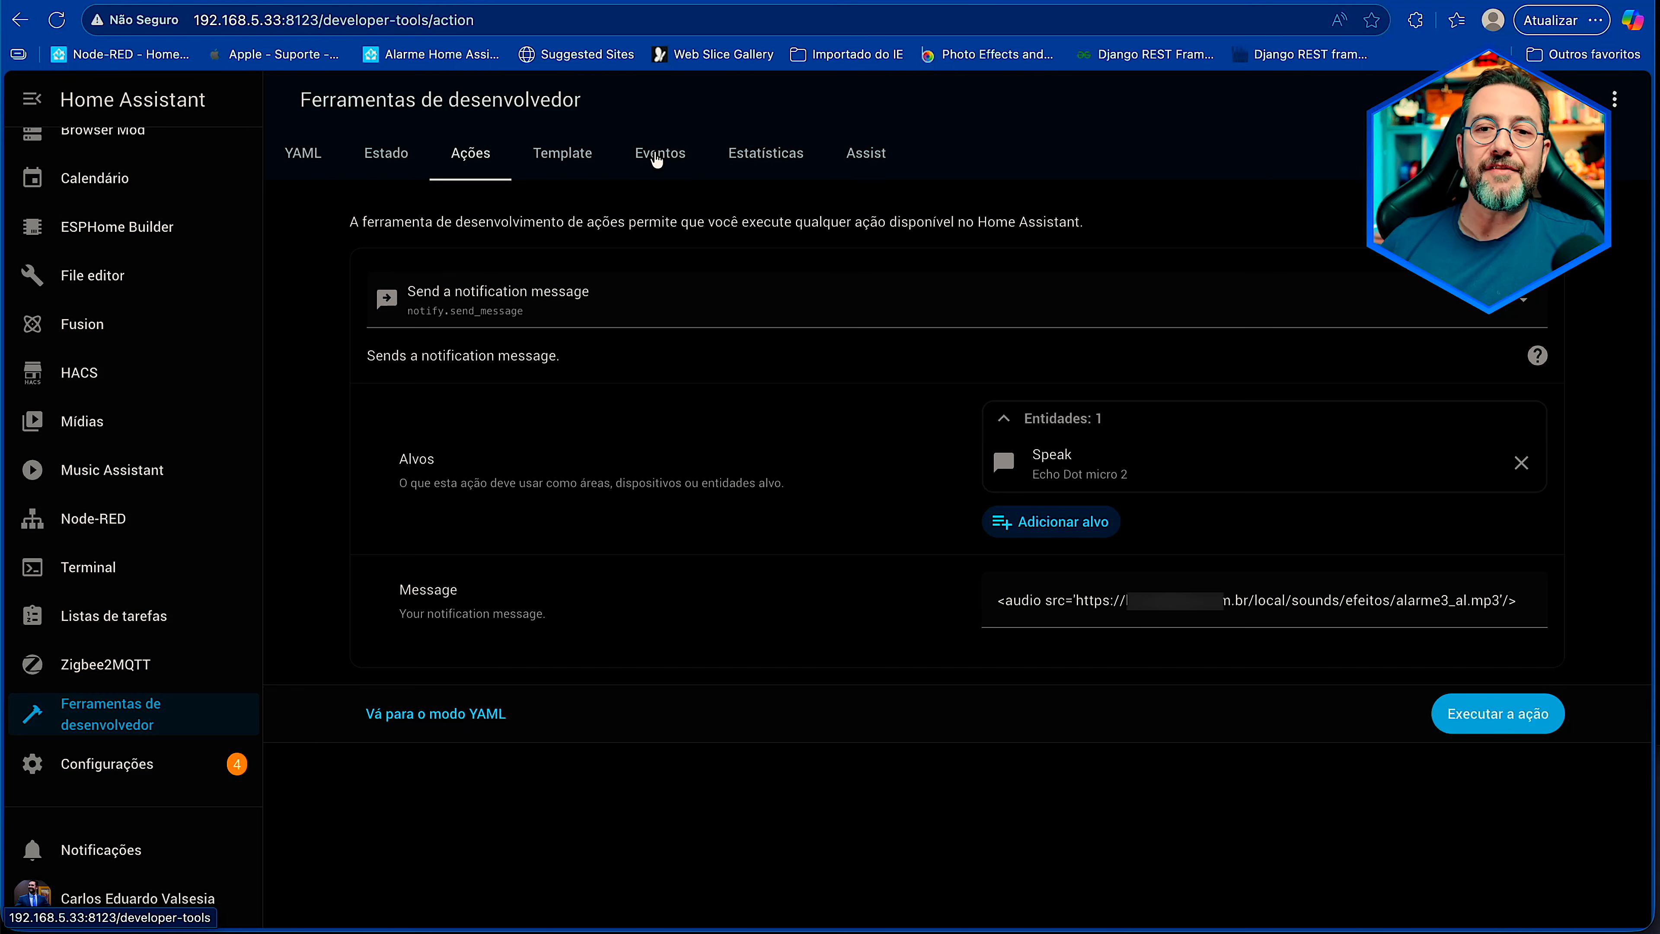
pyautogui.click(656, 160)
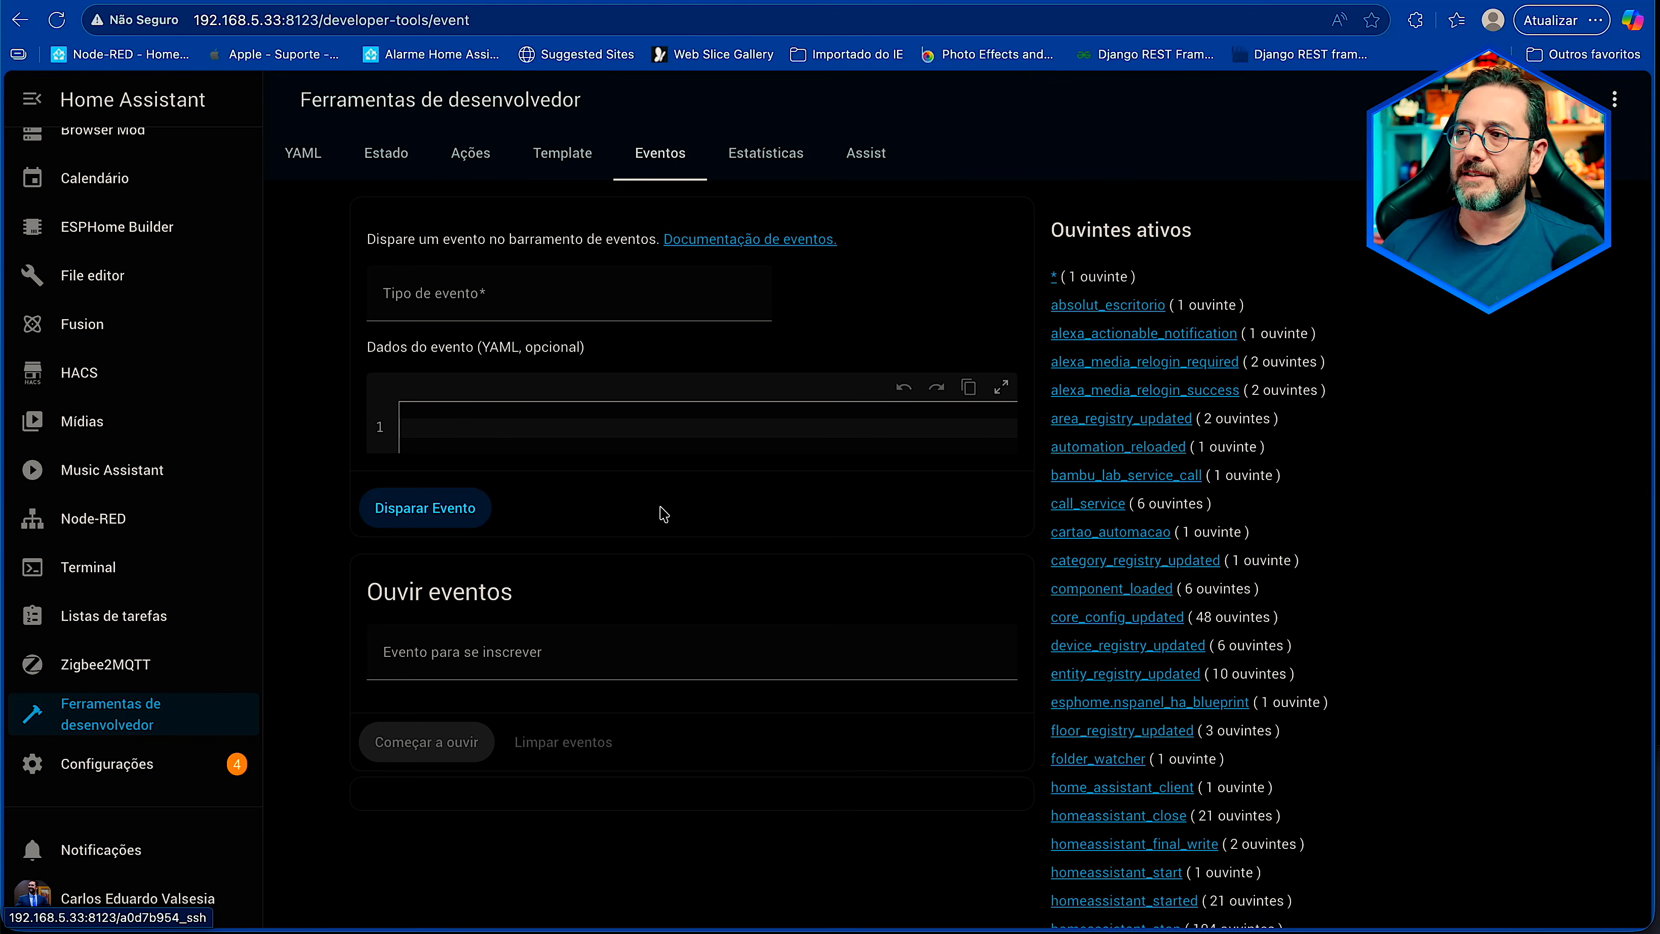
pyautogui.click(423, 646)
pyautogui.write('shopping_list_updated')
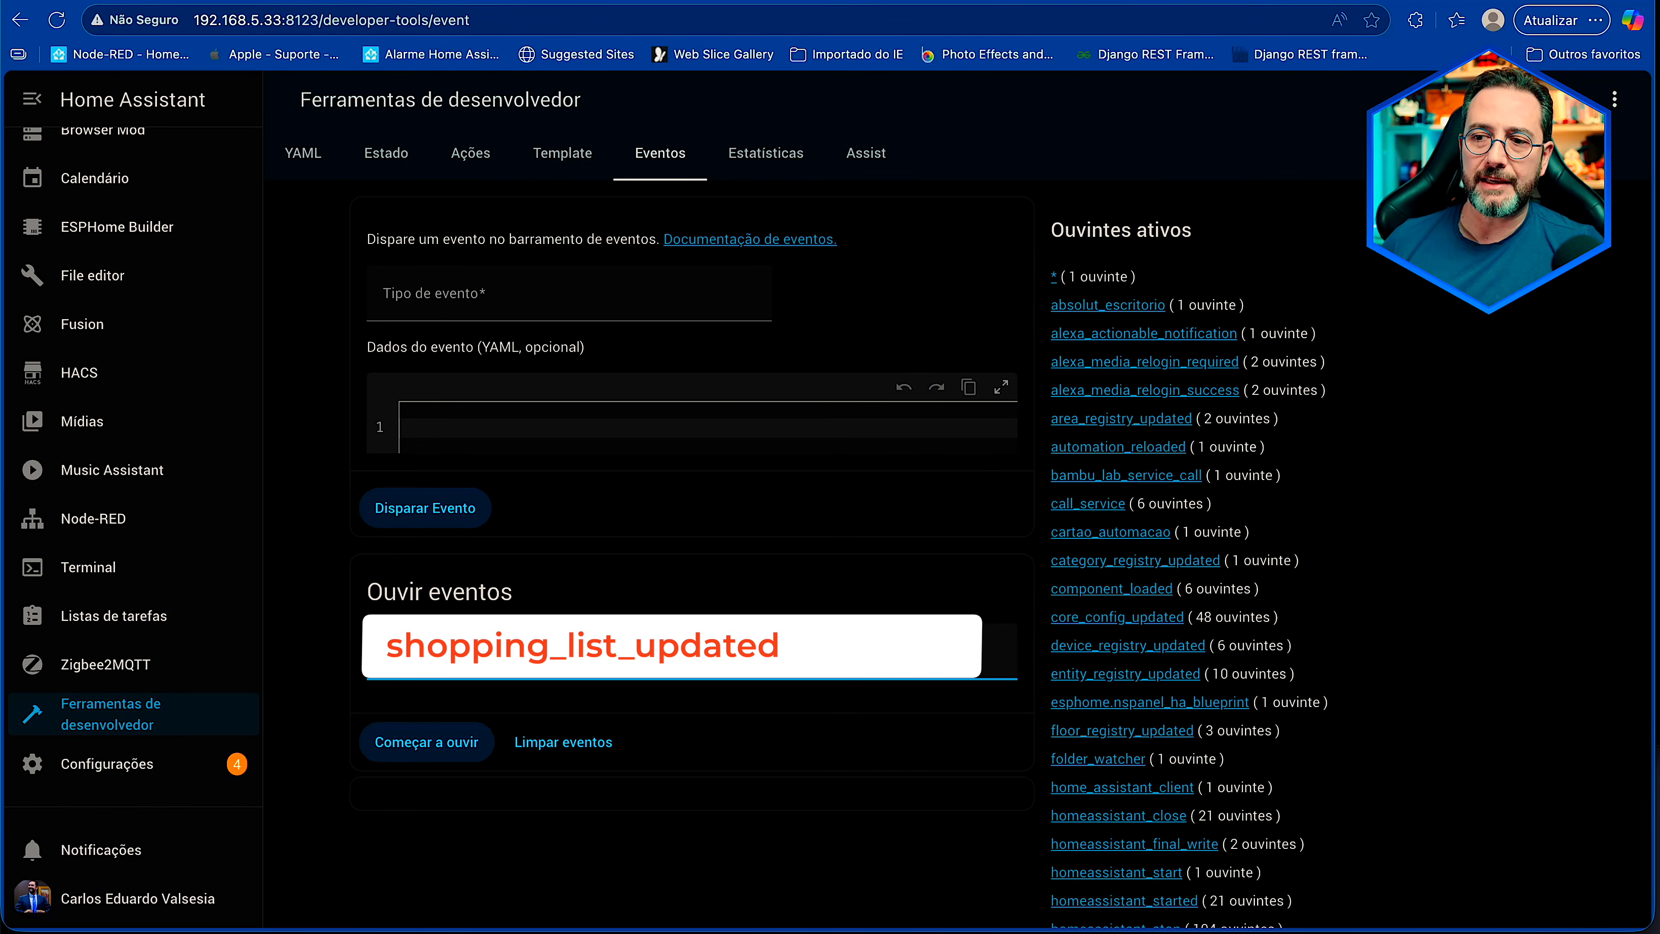
pyautogui.click(456, 753)
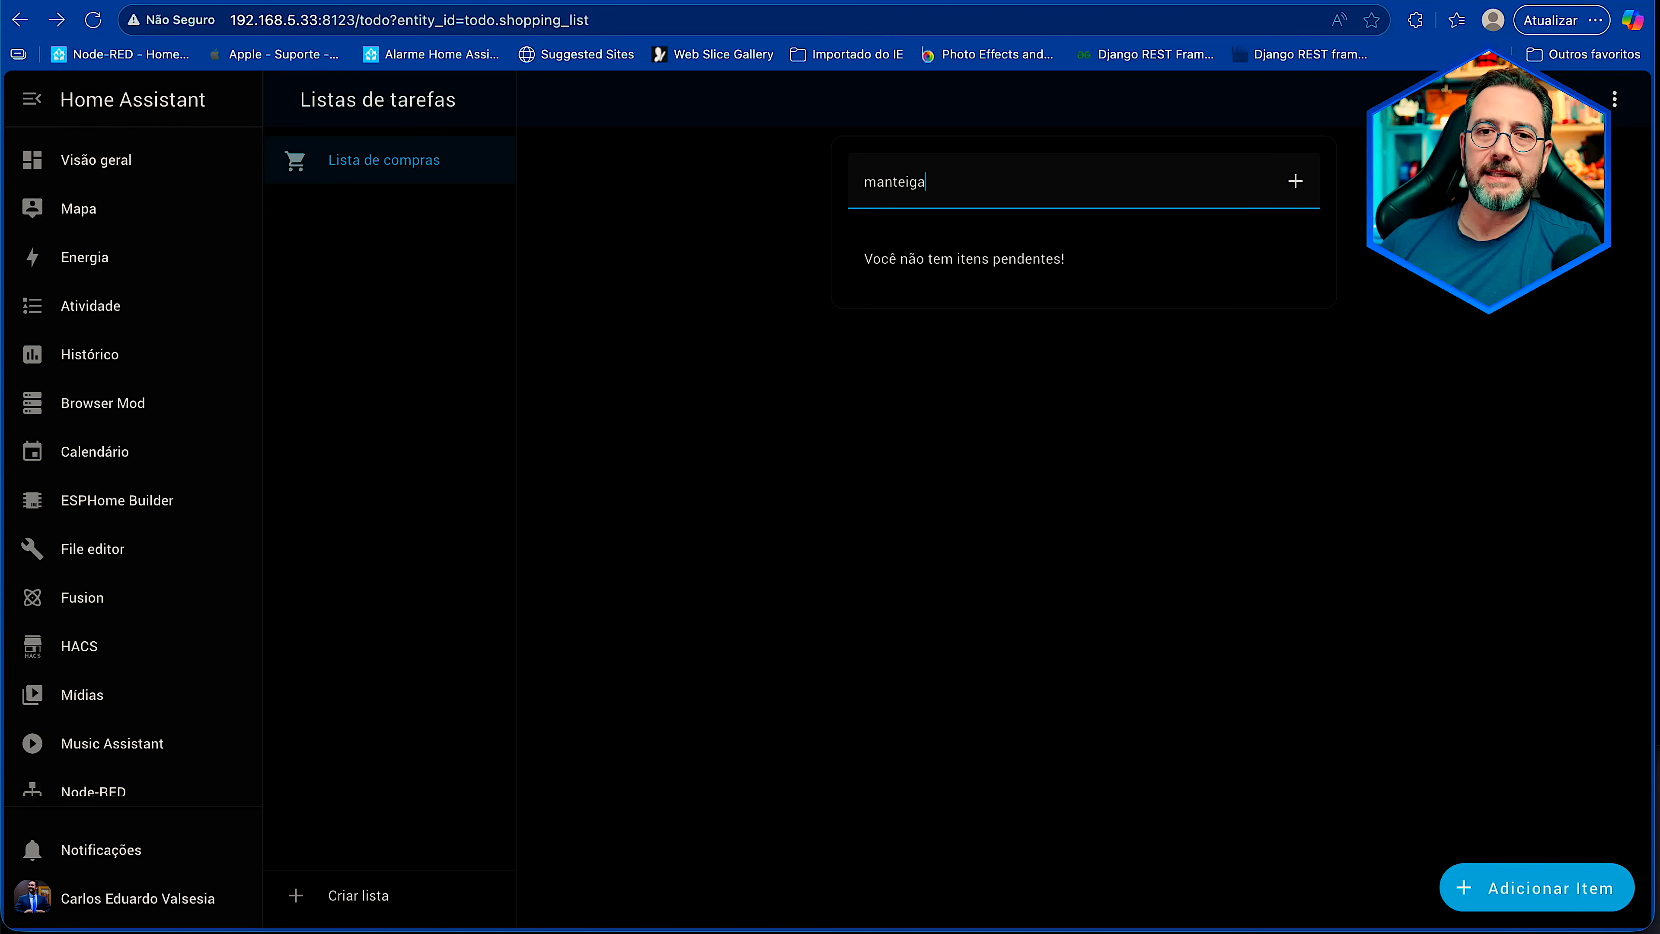
# - Add the item manteiga to the Lista de compras list and return to the event listener's captured events
pyautogui.press('Return')
pyautogui.click(380, 1)
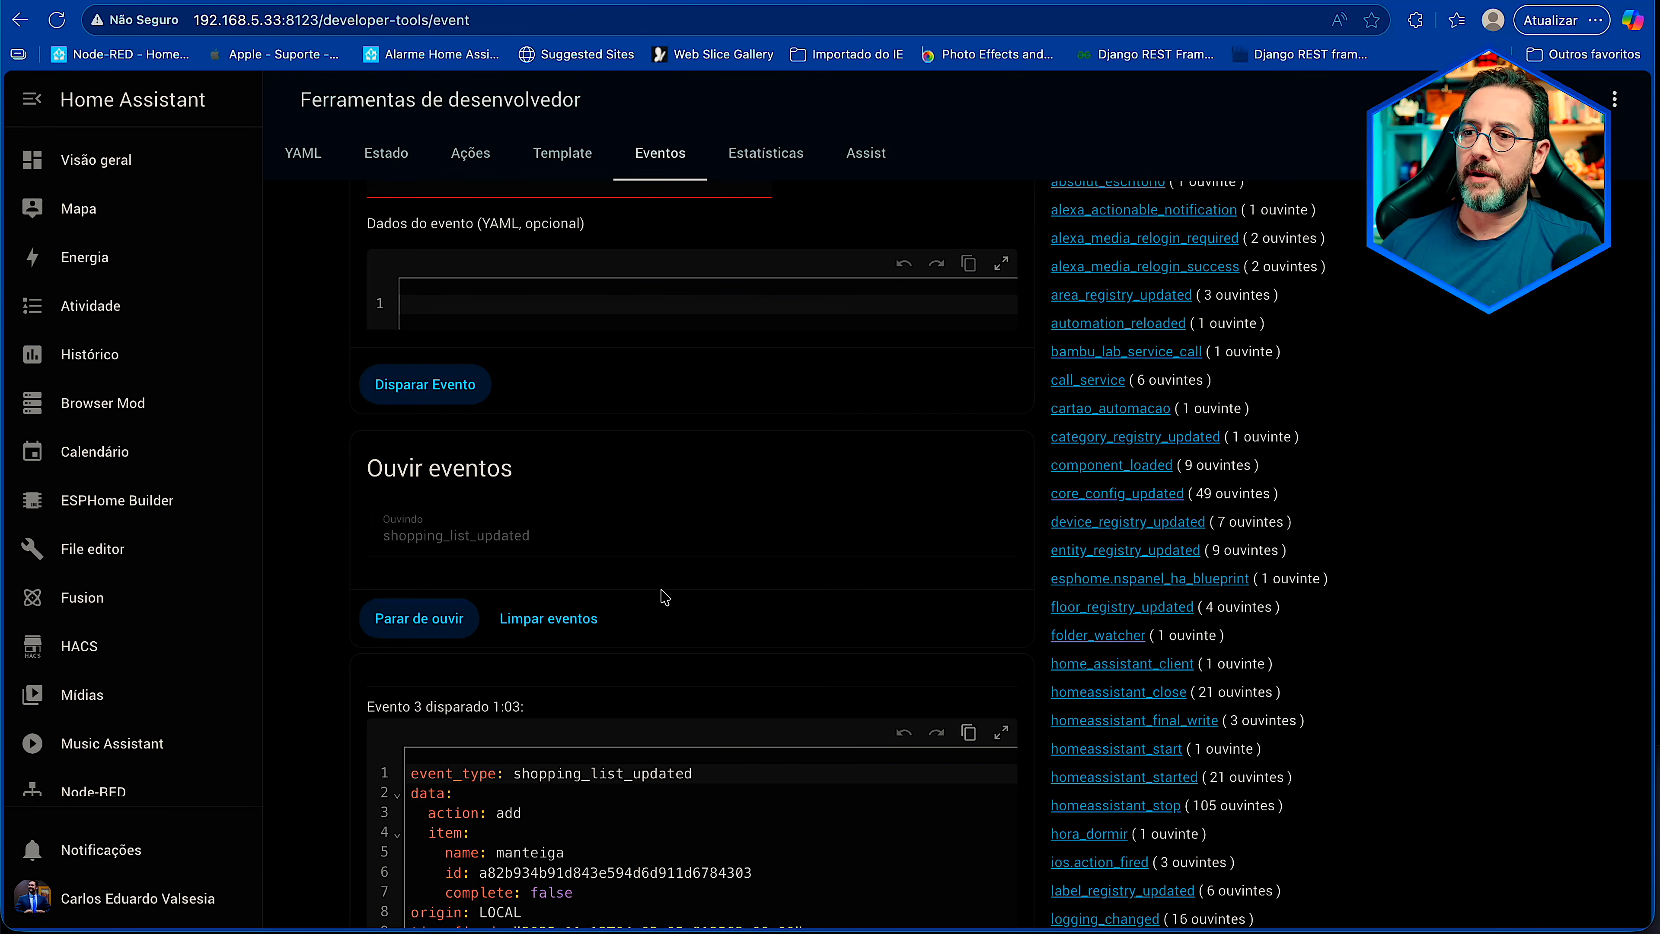
pyautogui.scroll(-3, 664, 597)
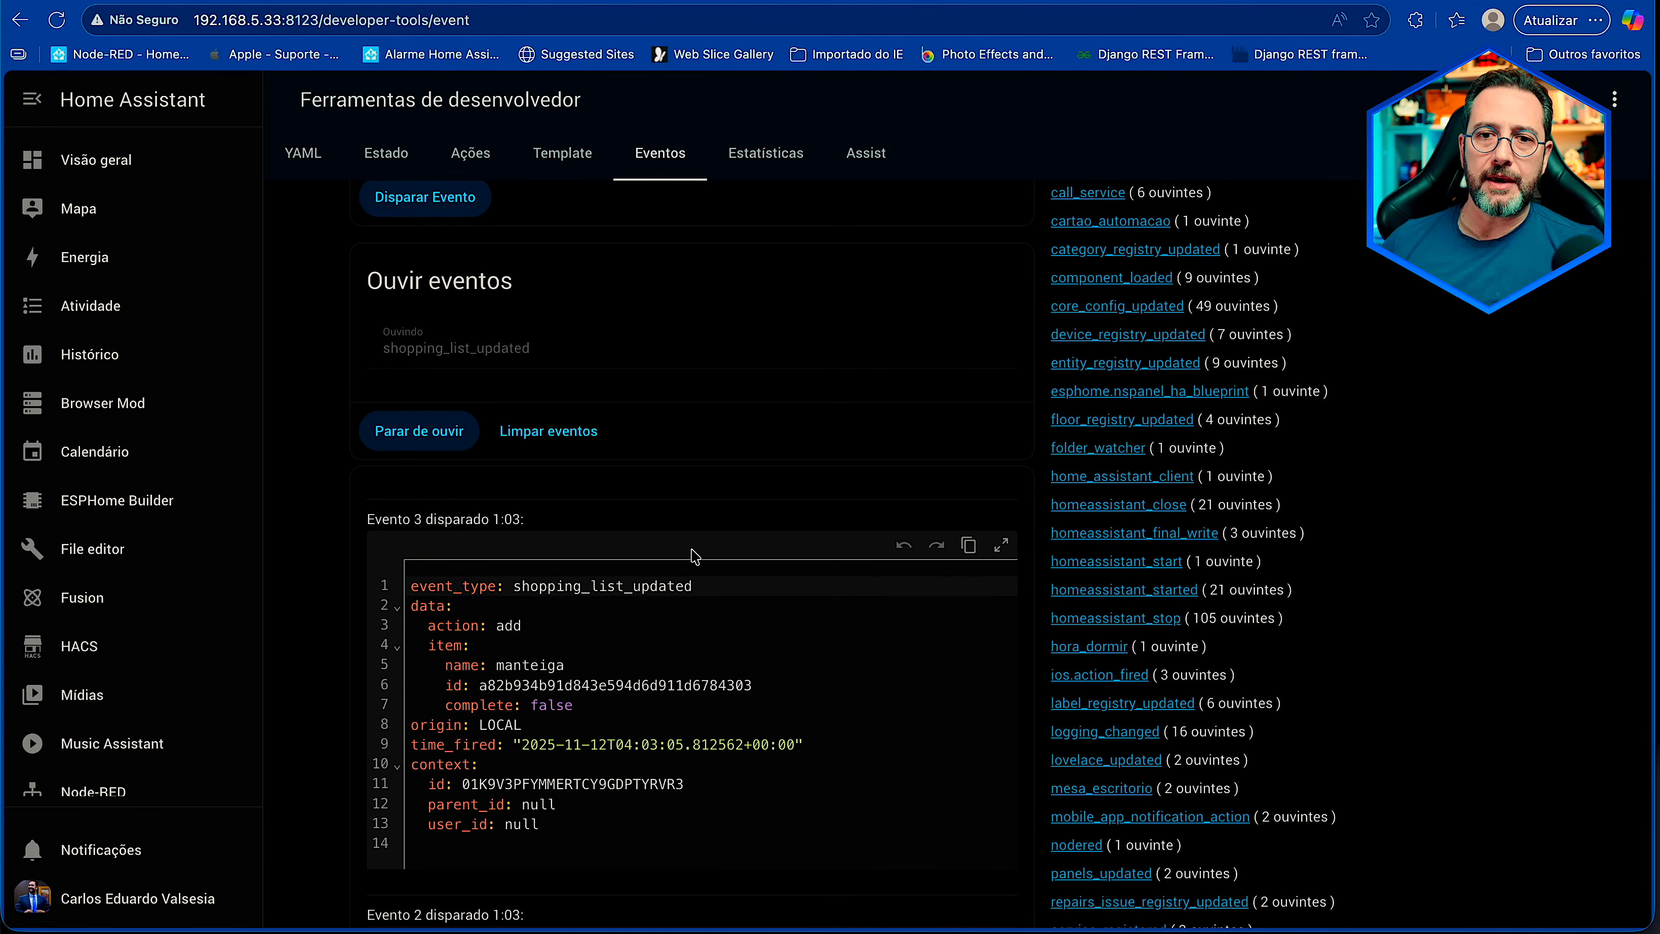
# - Examine the action, item name, id and complete fields in the latest shopping_list_updated event's data
pyautogui.moveTo(540, 607)
pyautogui.mouseDown()
pyautogui.moveTo(586, 645)
pyautogui.moveTo(711, 598)
pyautogui.mouseUp()
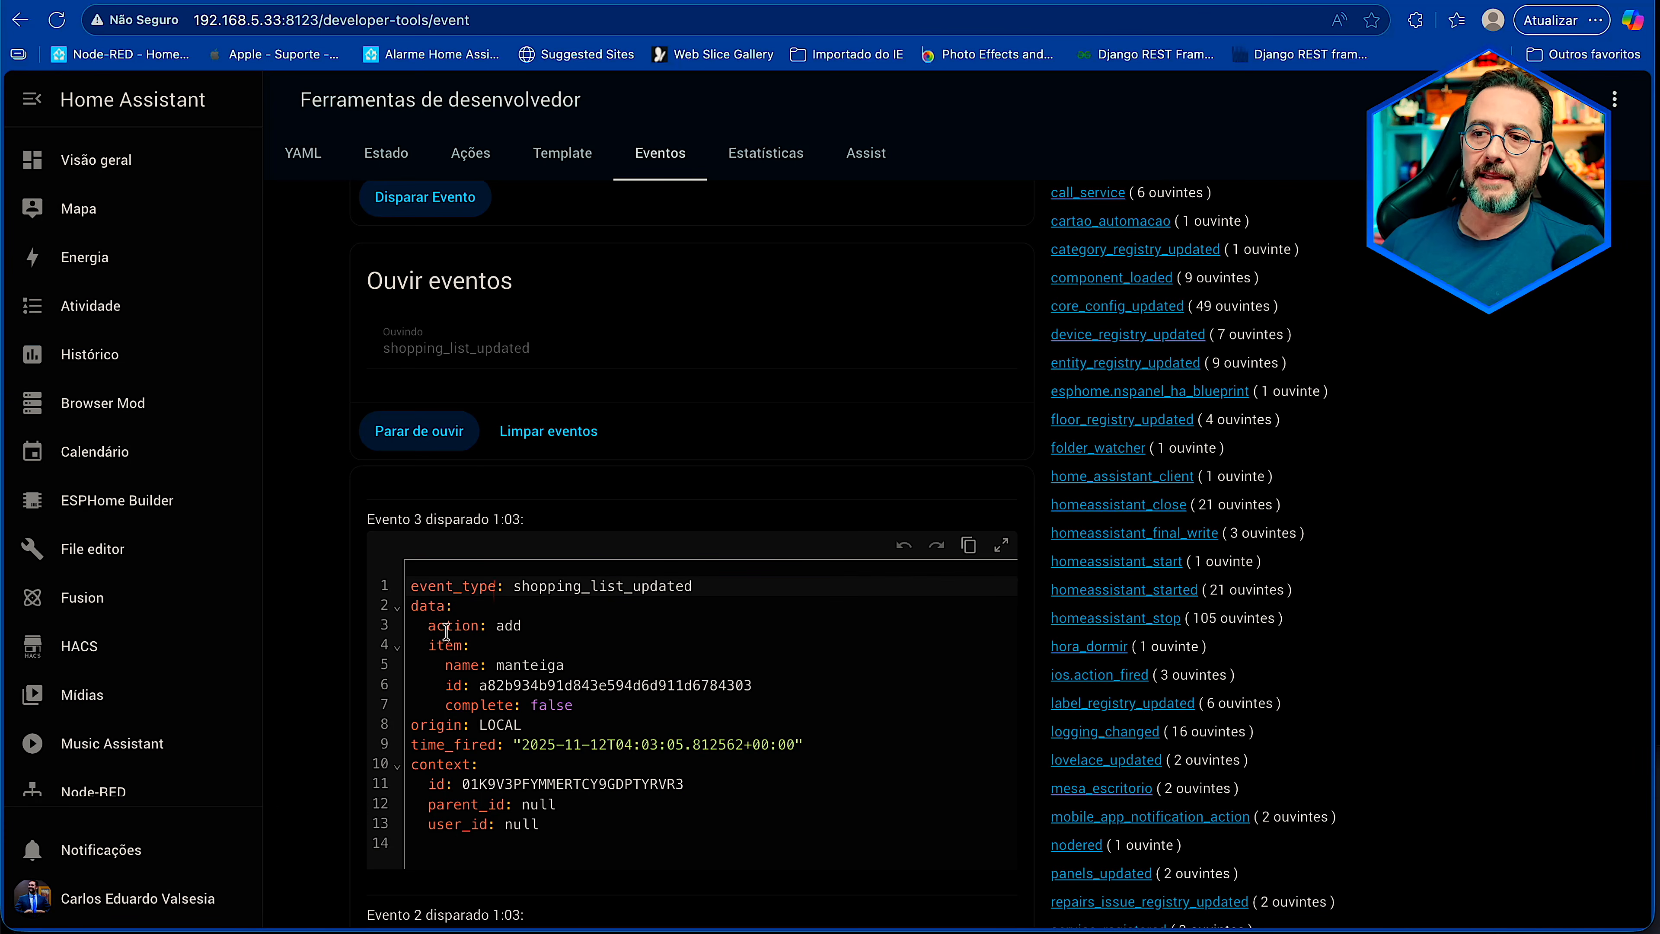
pyautogui.moveTo(542, 631); pyautogui.dragTo(548, 644)
pyautogui.click(544, 628)
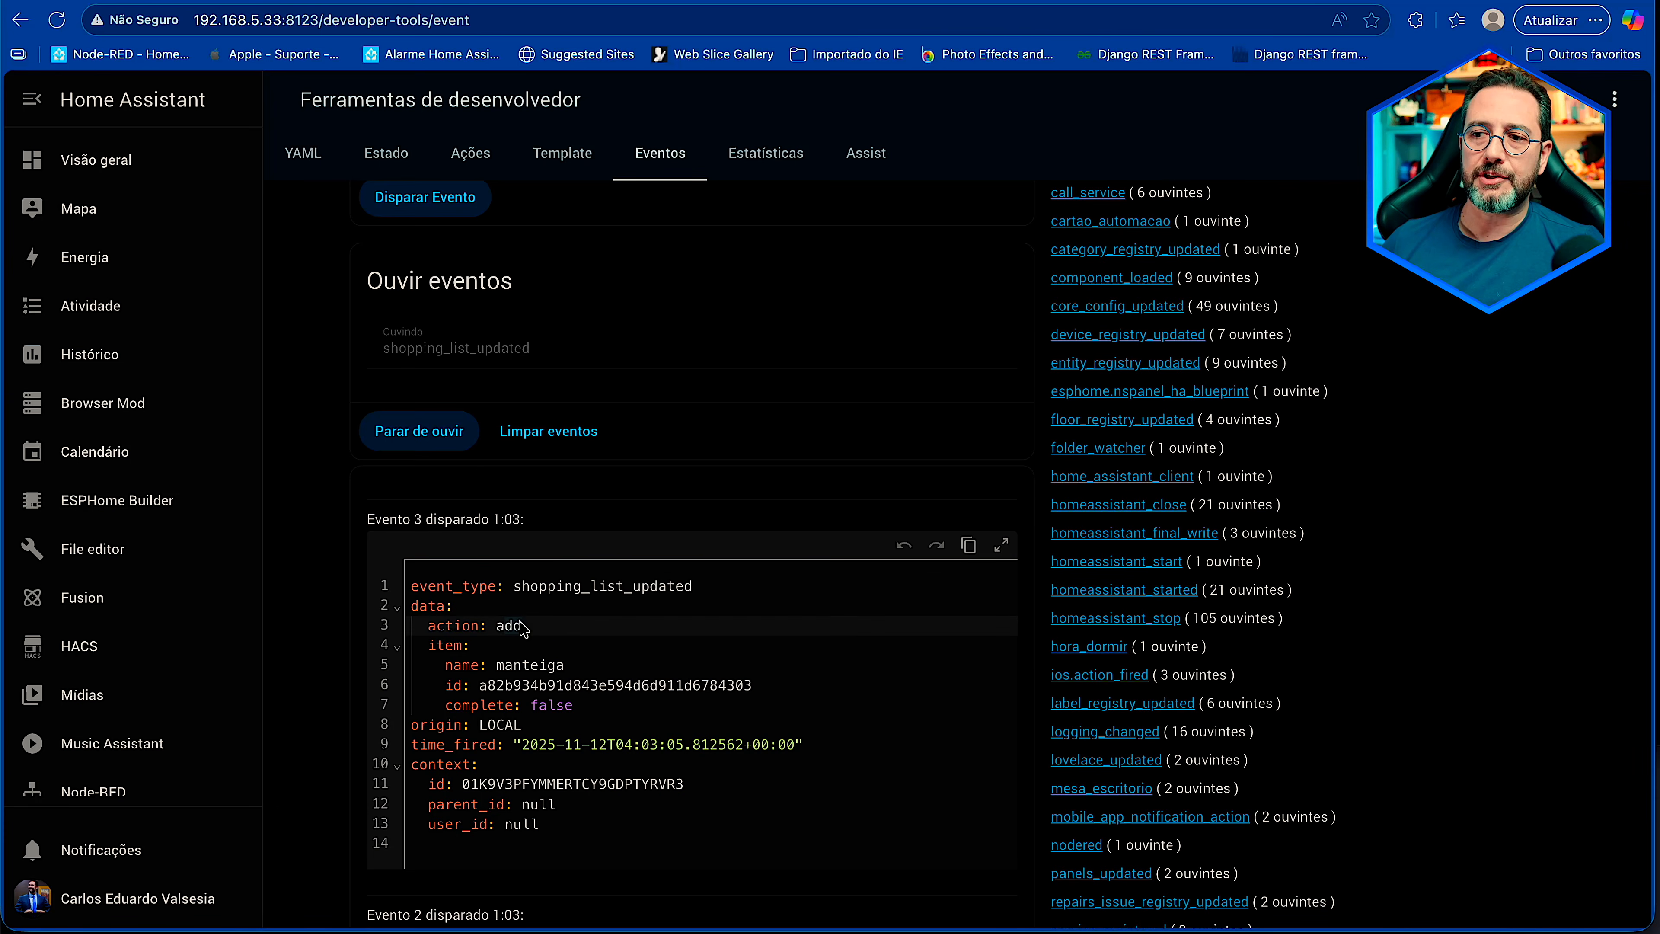
pyautogui.moveTo(555, 681); pyautogui.dragTo(436, 685)
pyautogui.click(538, 666)
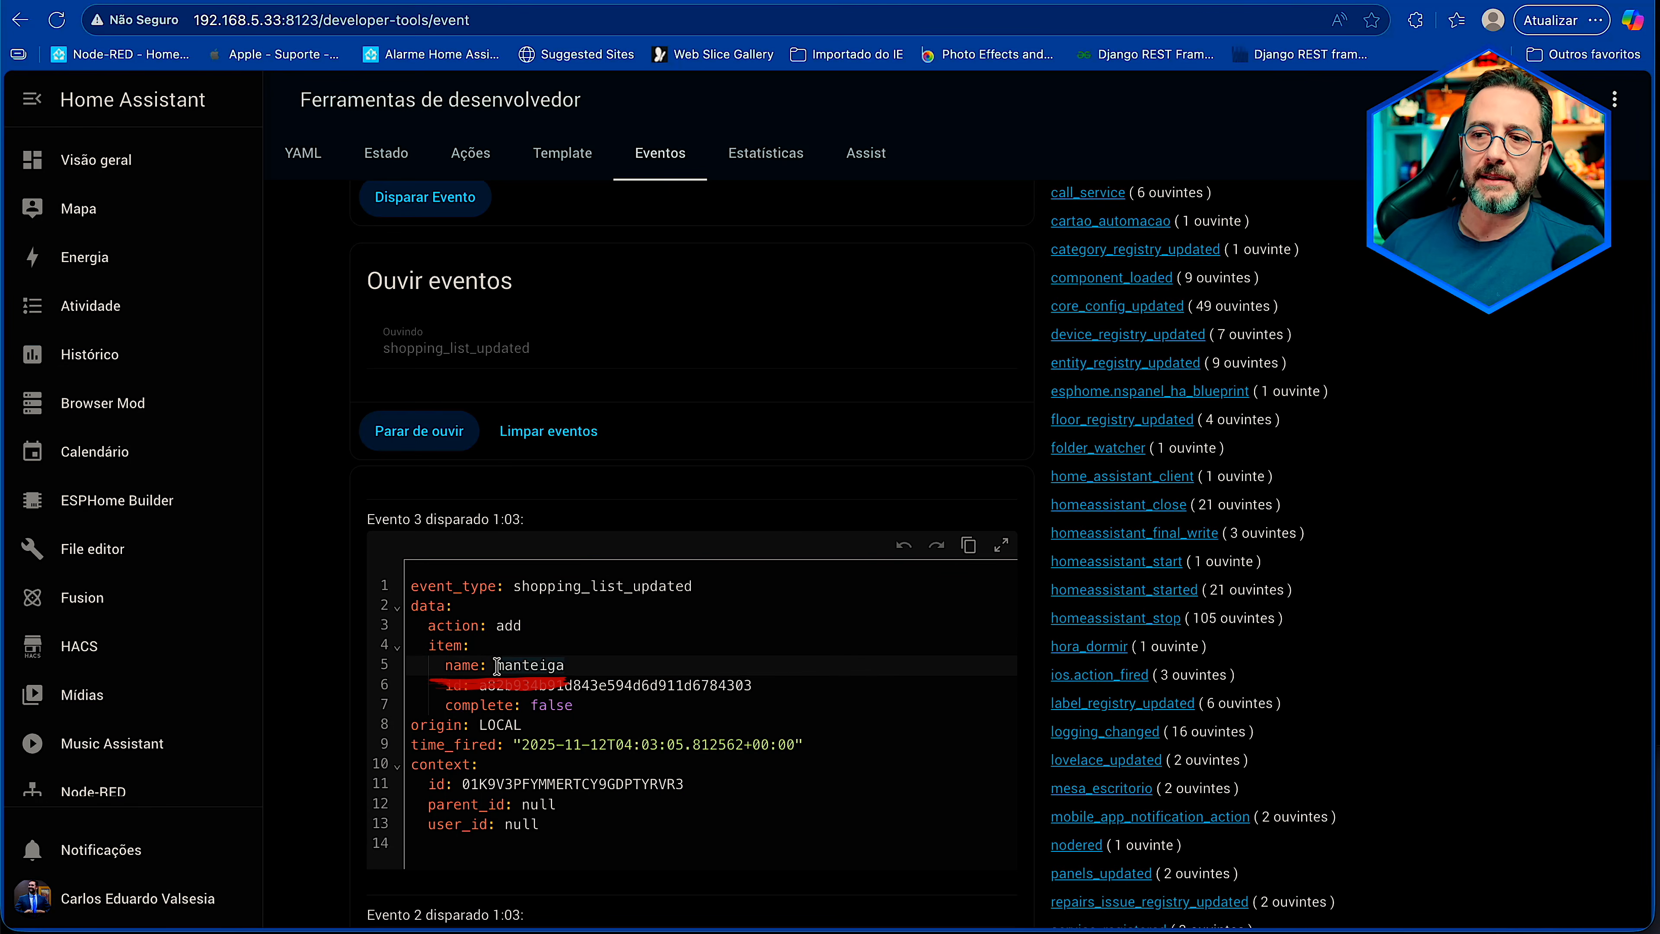
pyautogui.click(556, 686)
pyautogui.click(535, 705)
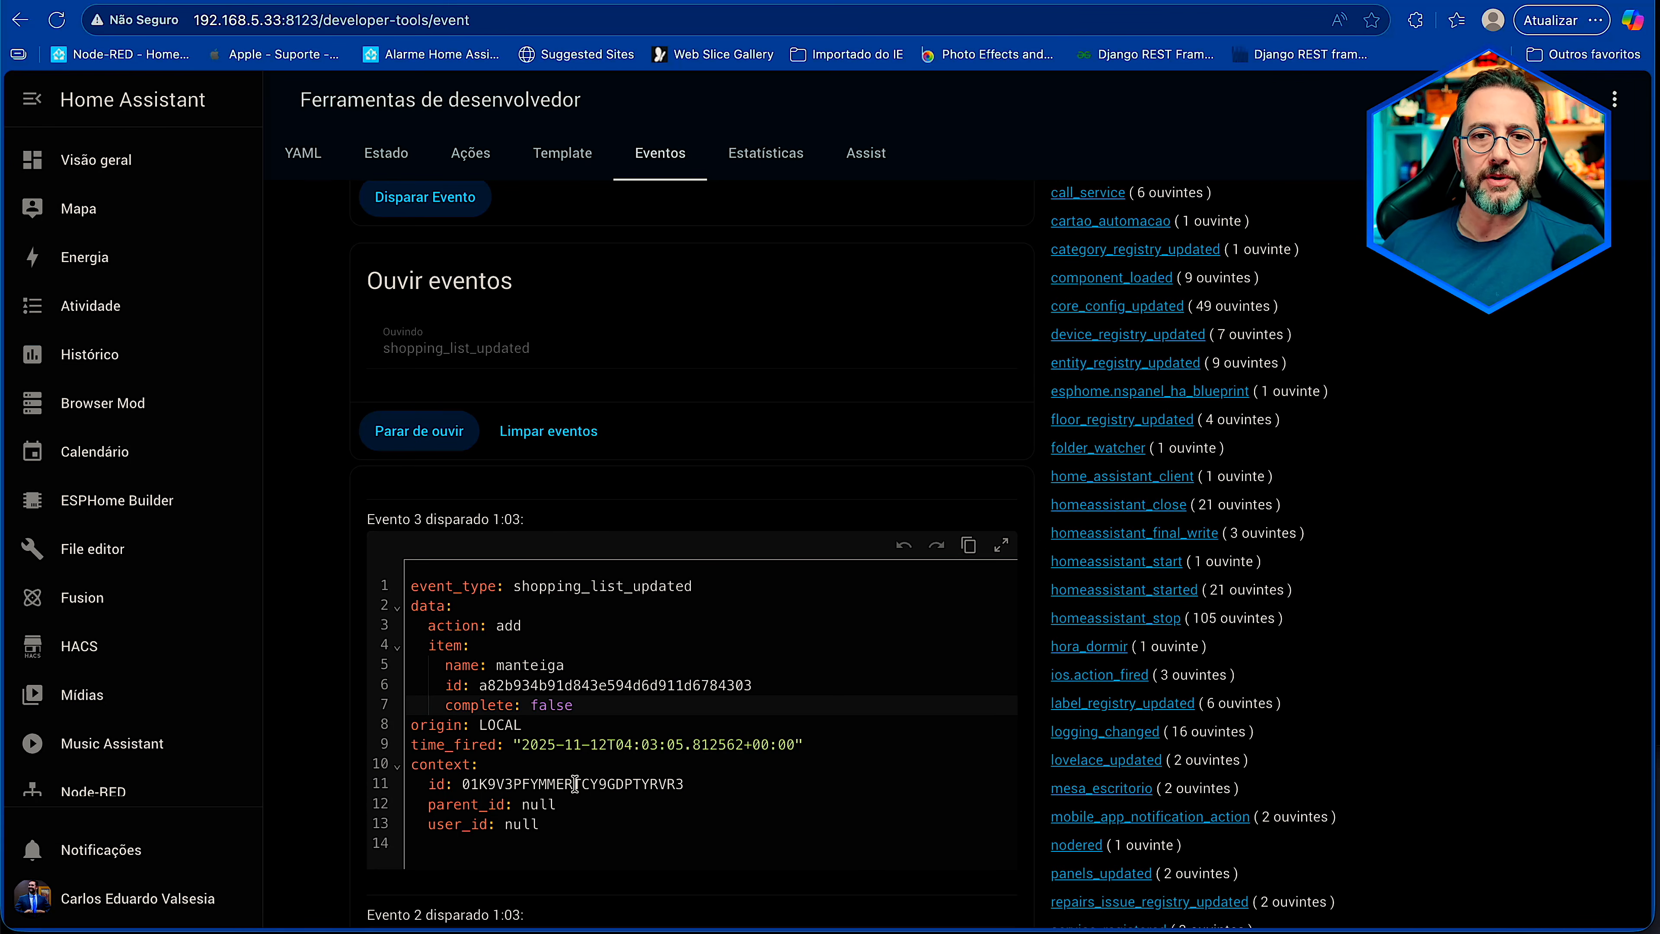
pyautogui.click(531, 626)
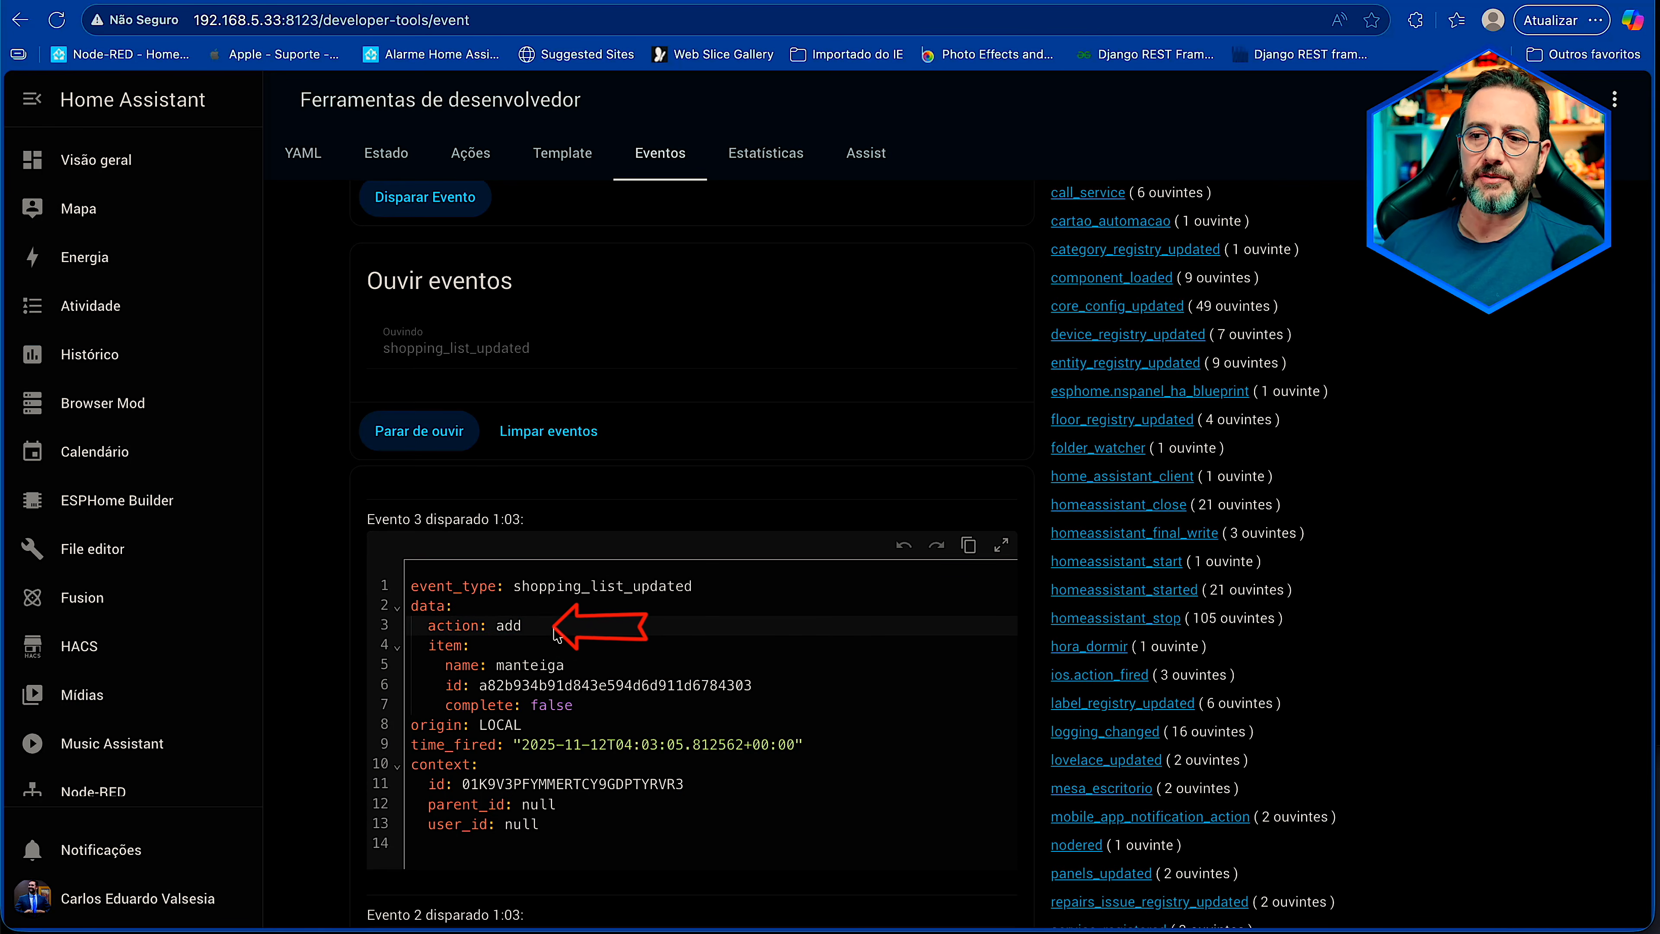
pyautogui.click(564, 677)
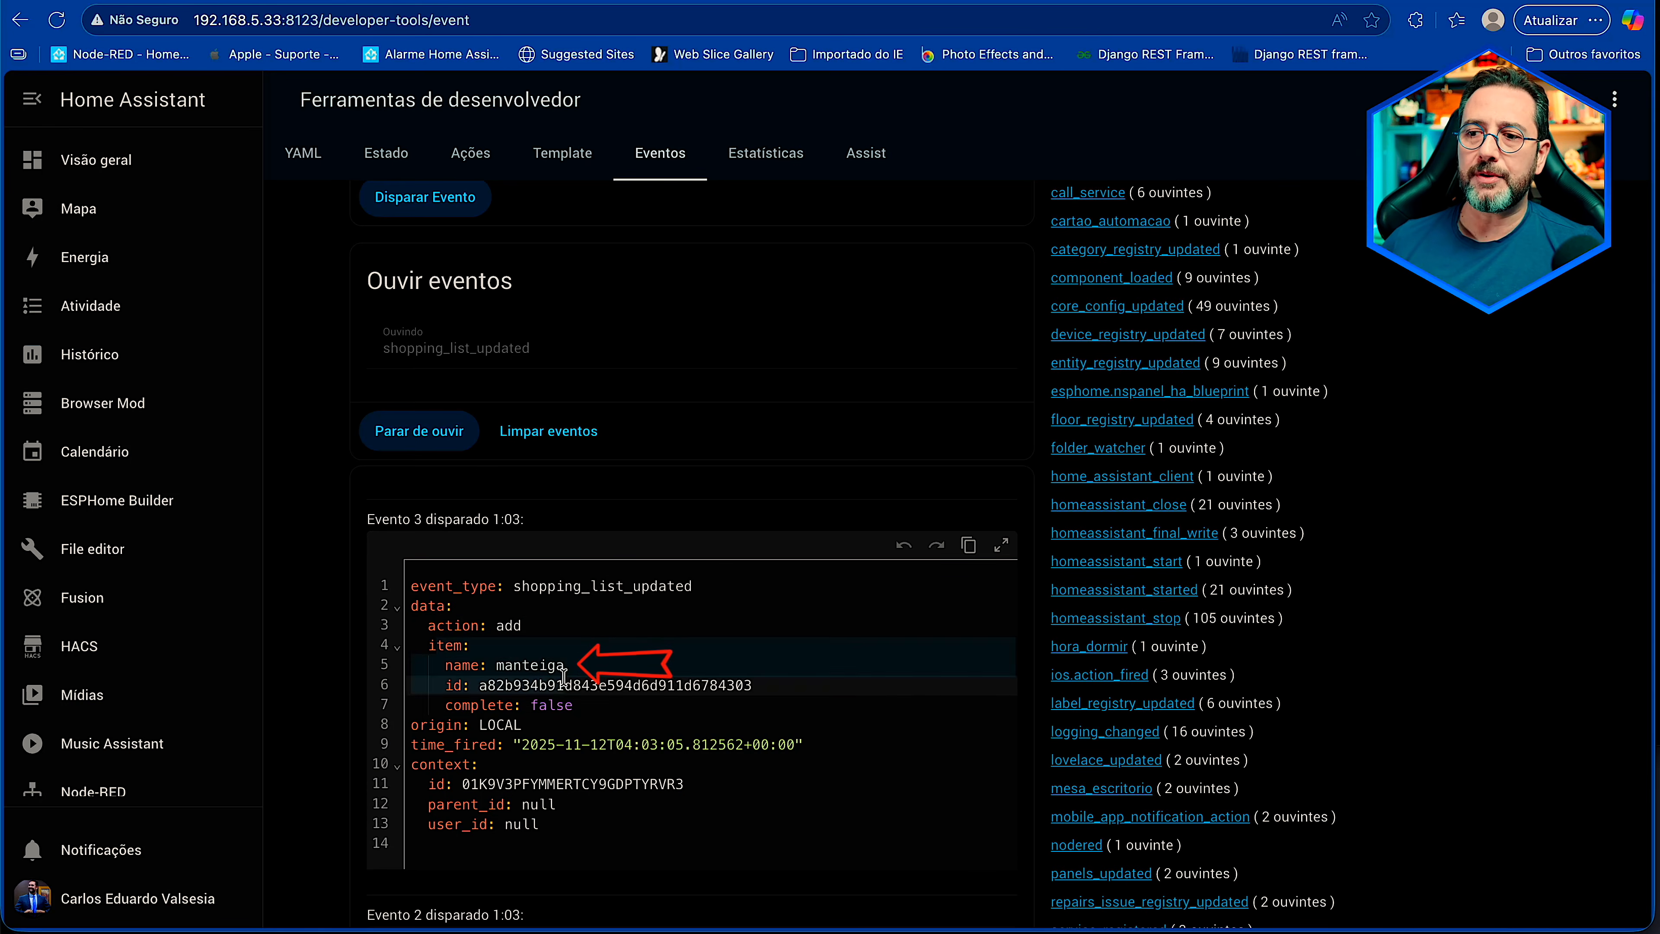
pyautogui.click(641, 627)
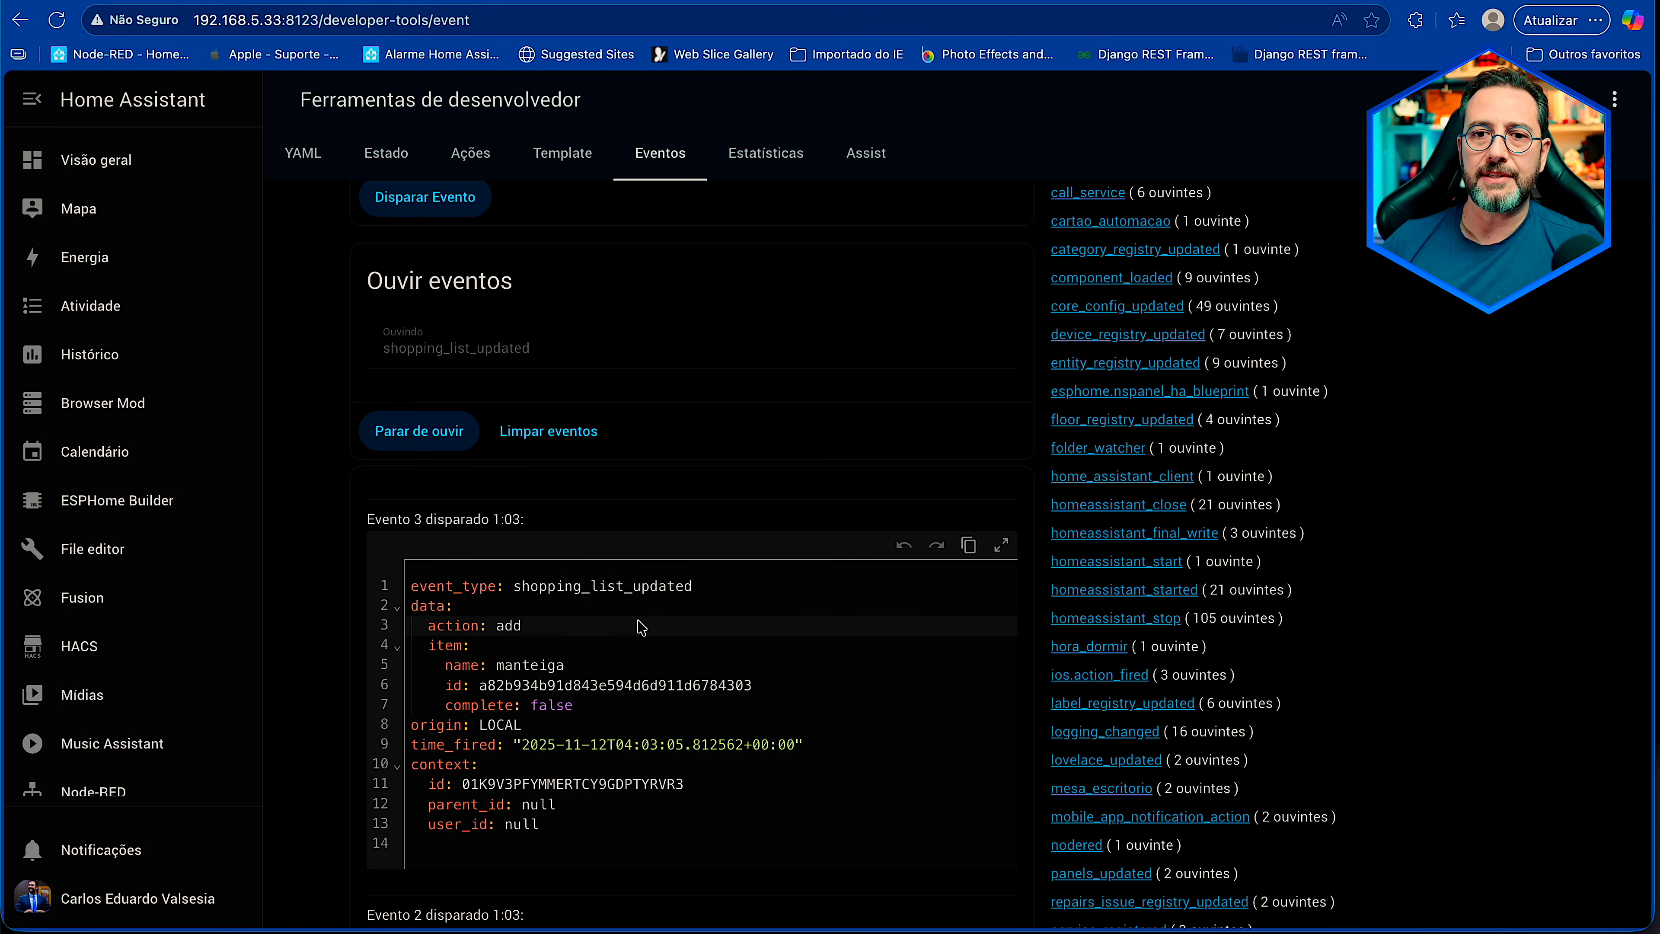
pyautogui.scroll(-2, 641, 626)
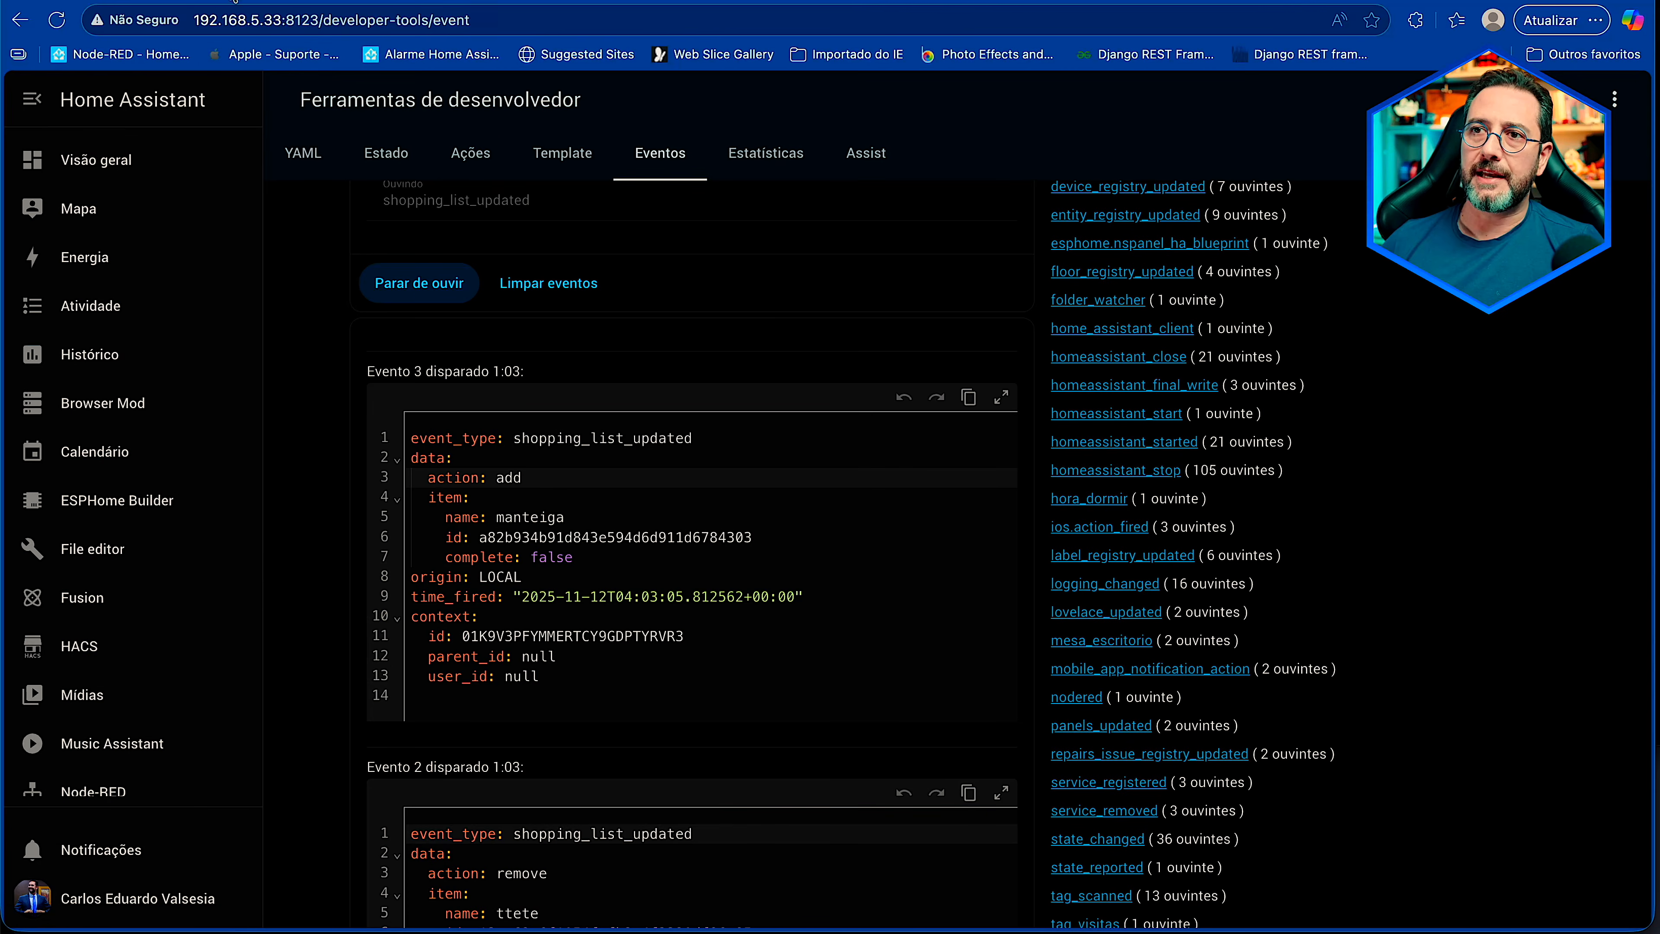
# - Create a new empty automation from scratch
pyautogui.hotkey('alt', 'Left')
pyautogui.scroll(-4, 147, 772)
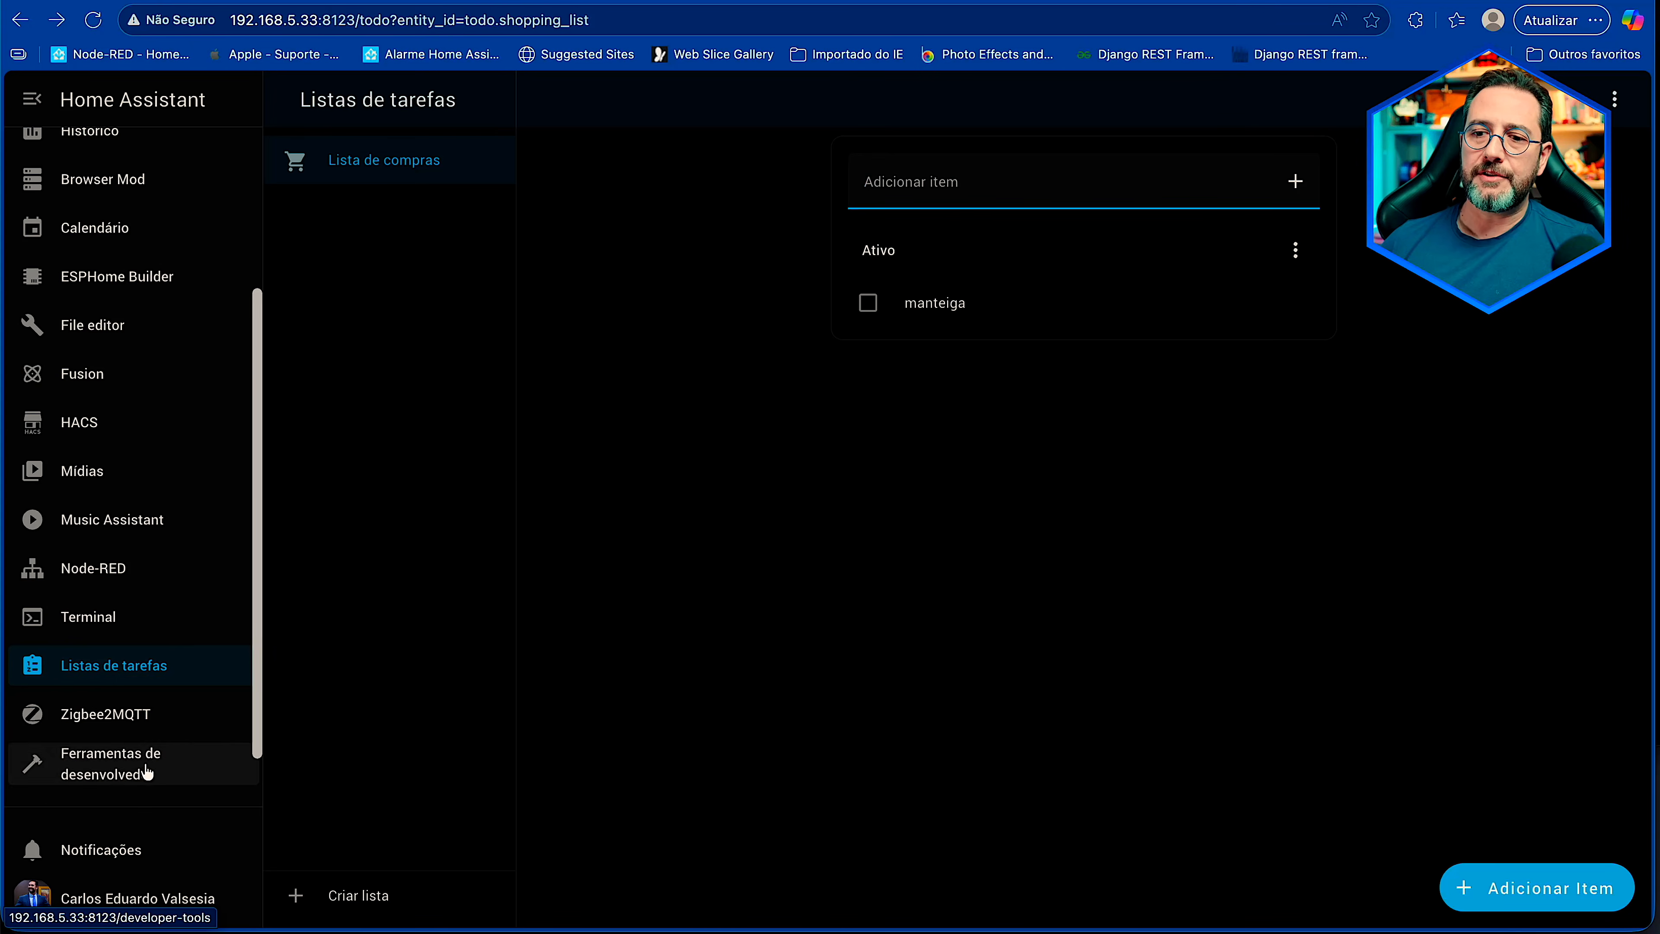
pyautogui.click(140, 775)
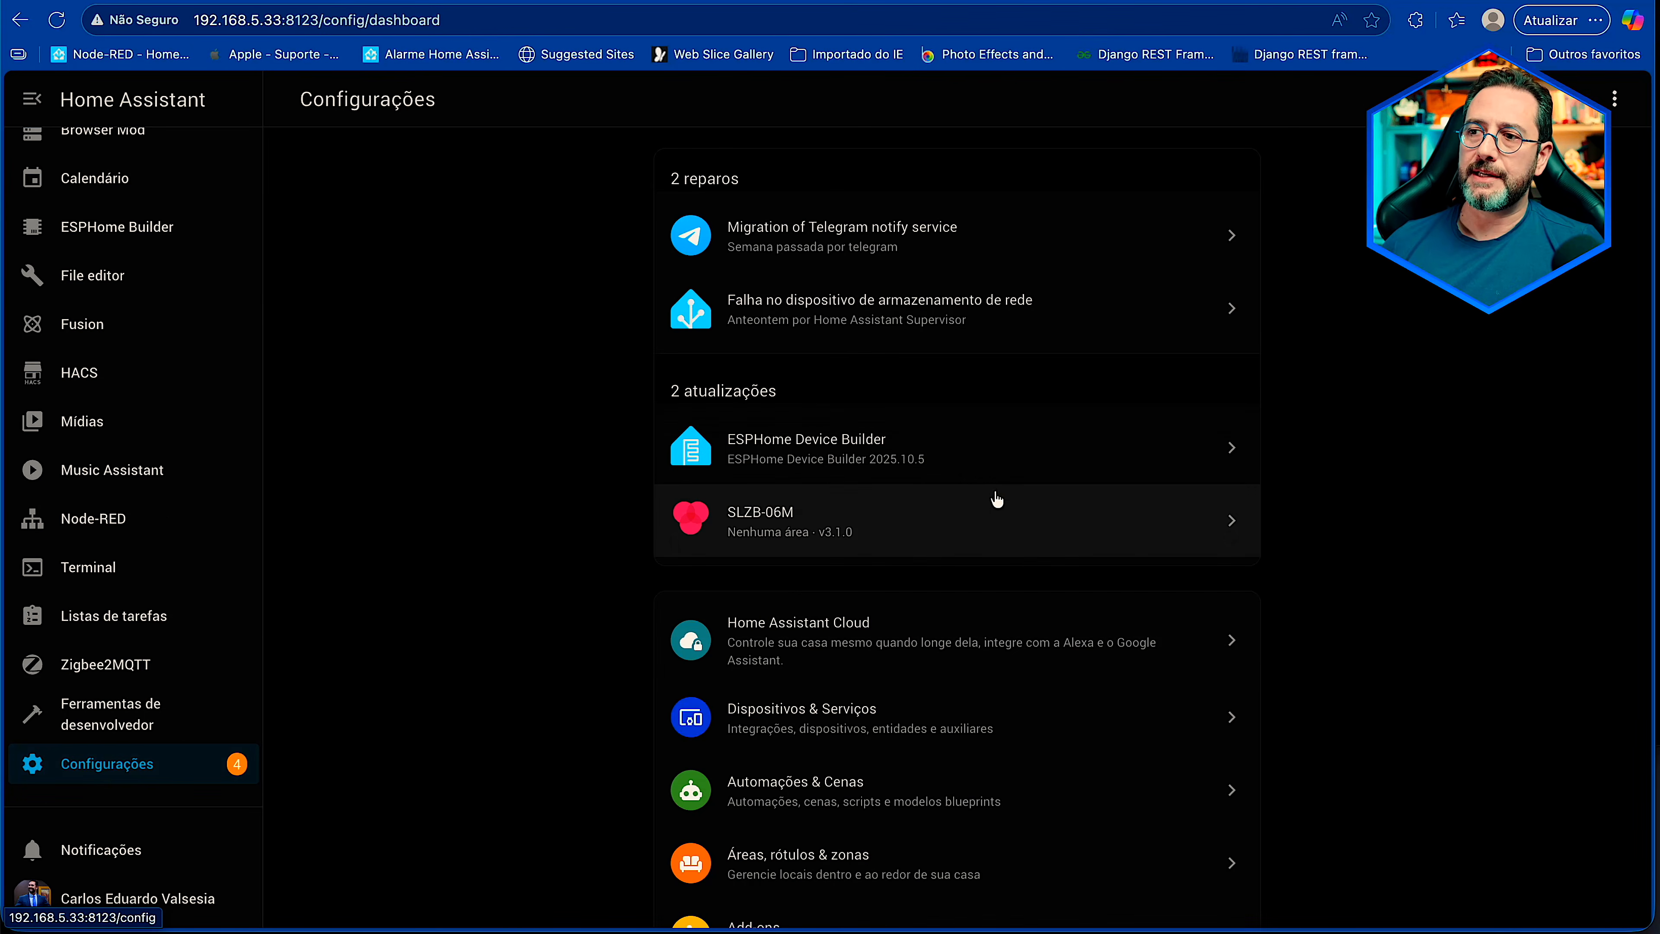
pyautogui.click(847, 791)
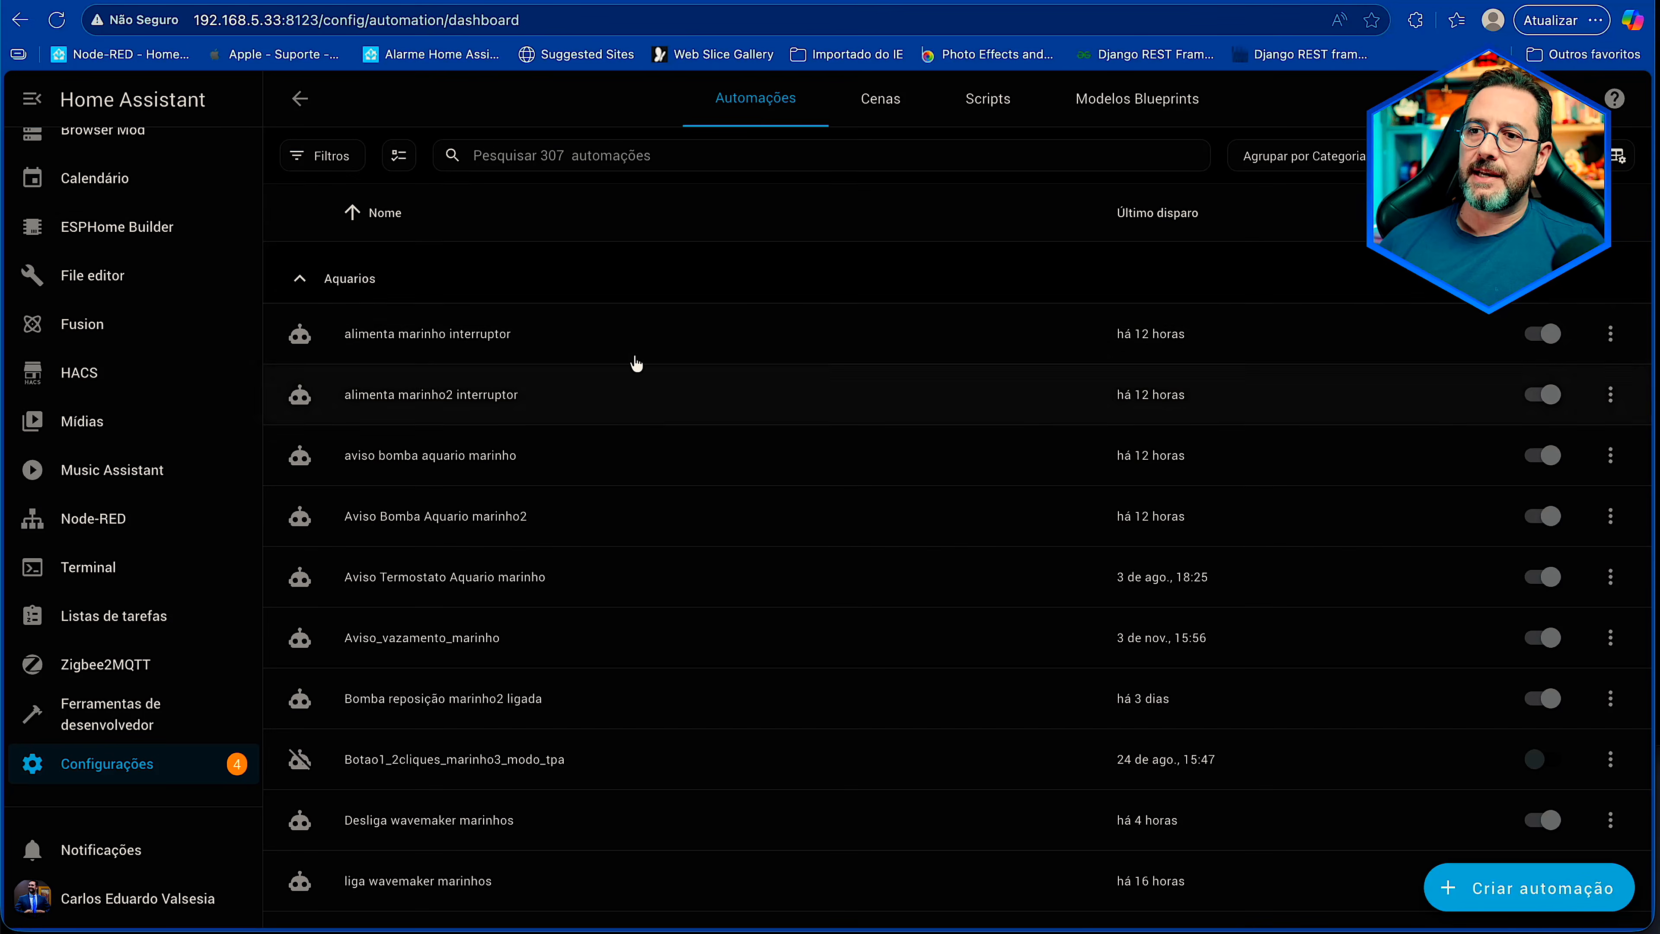
pyautogui.click(1502, 903)
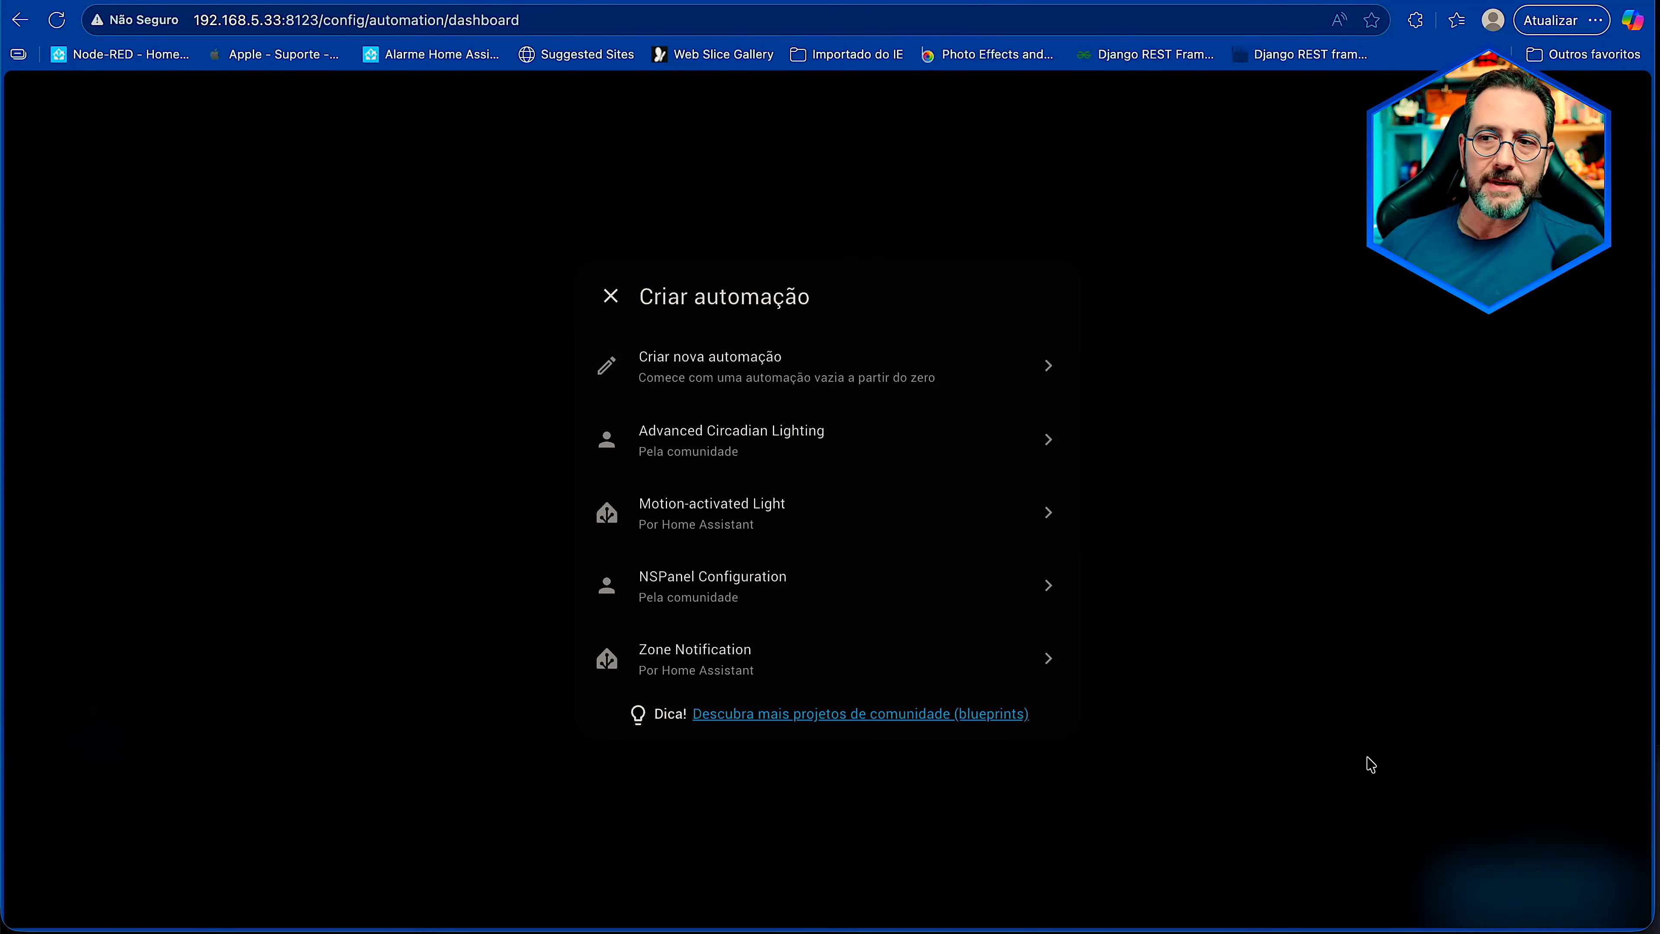
pyautogui.click(770, 356)
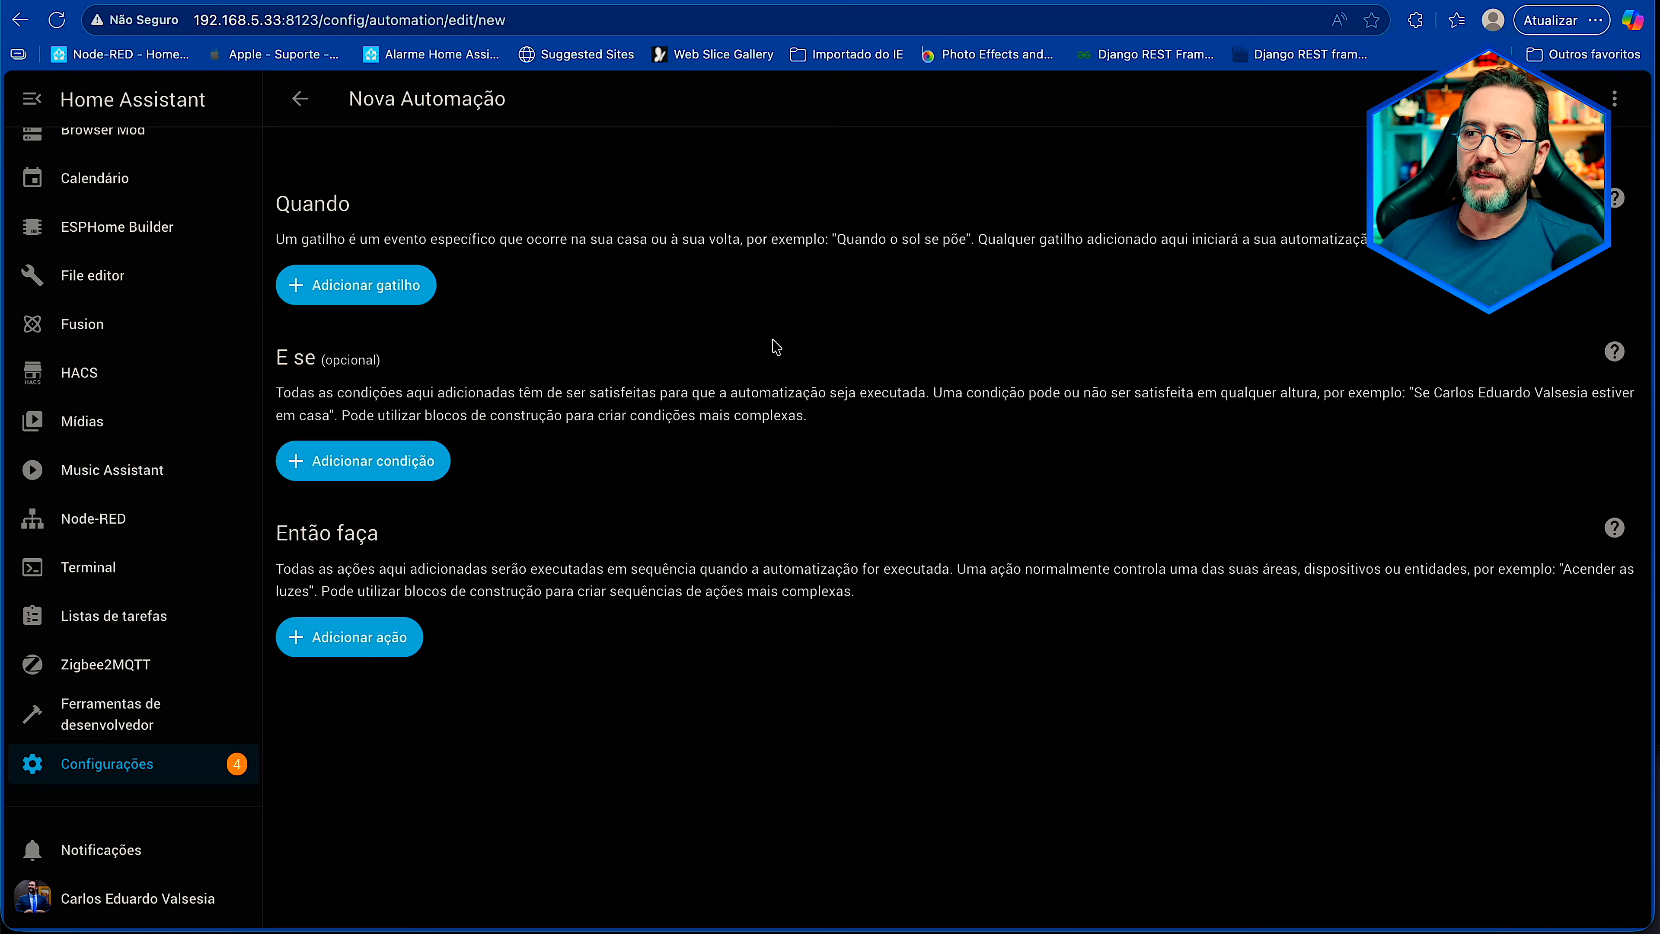
# - Add a manual event trigger to the automation with the event type shopping_list_updated
pyautogui.click(382, 292)
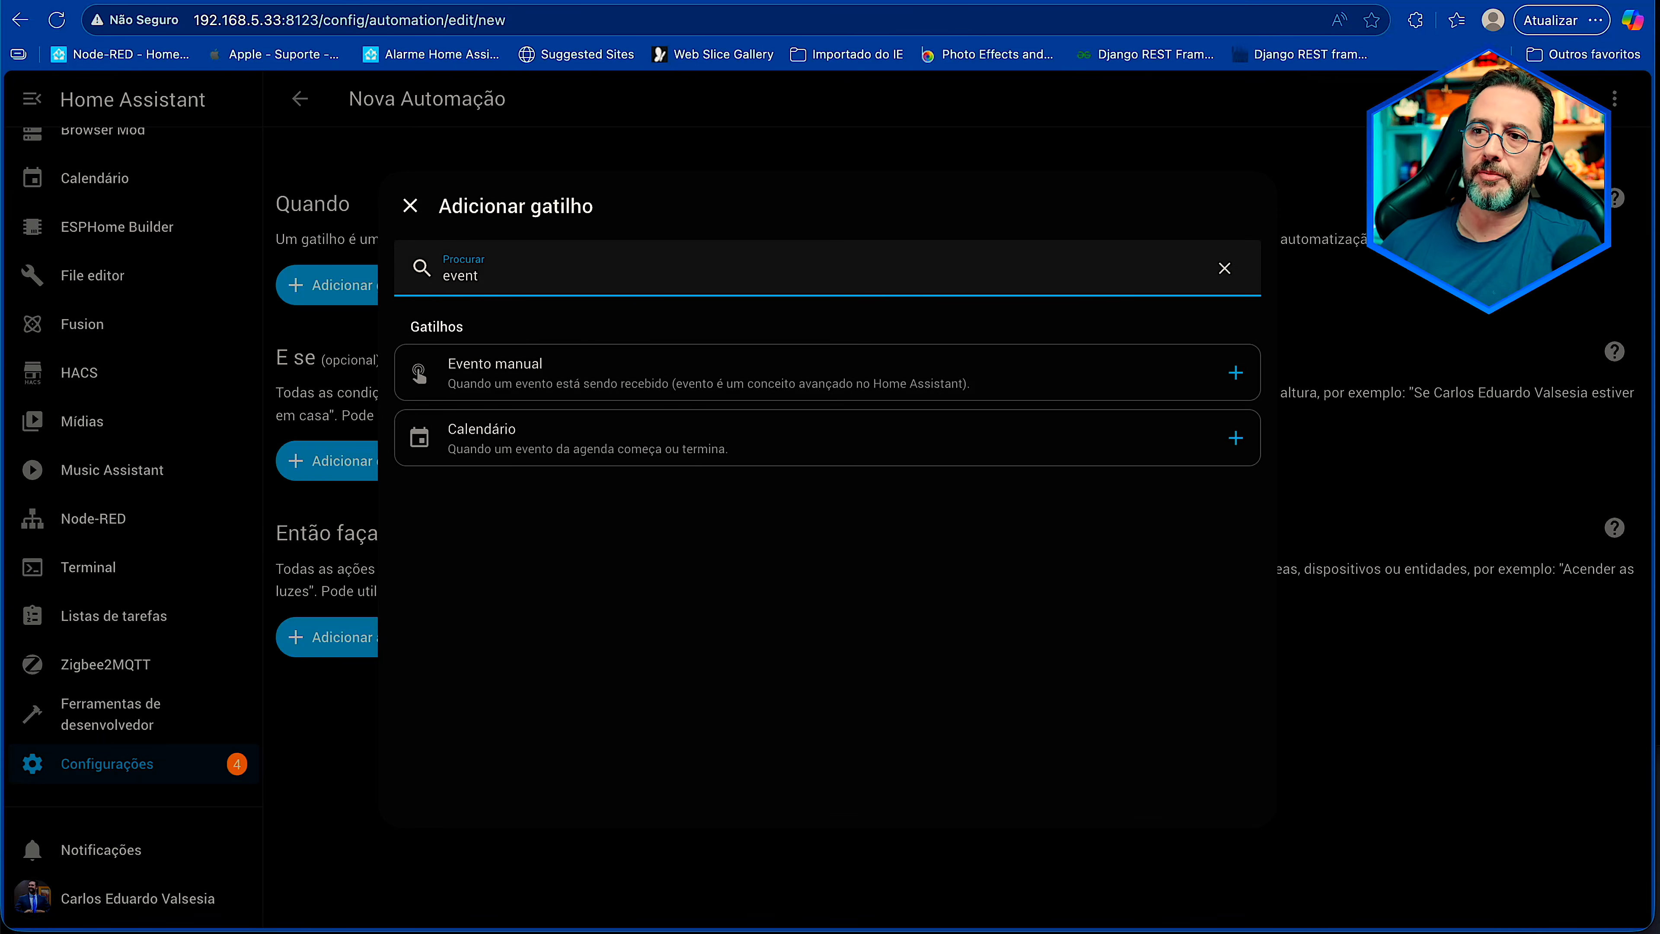
pyautogui.click(556, 380)
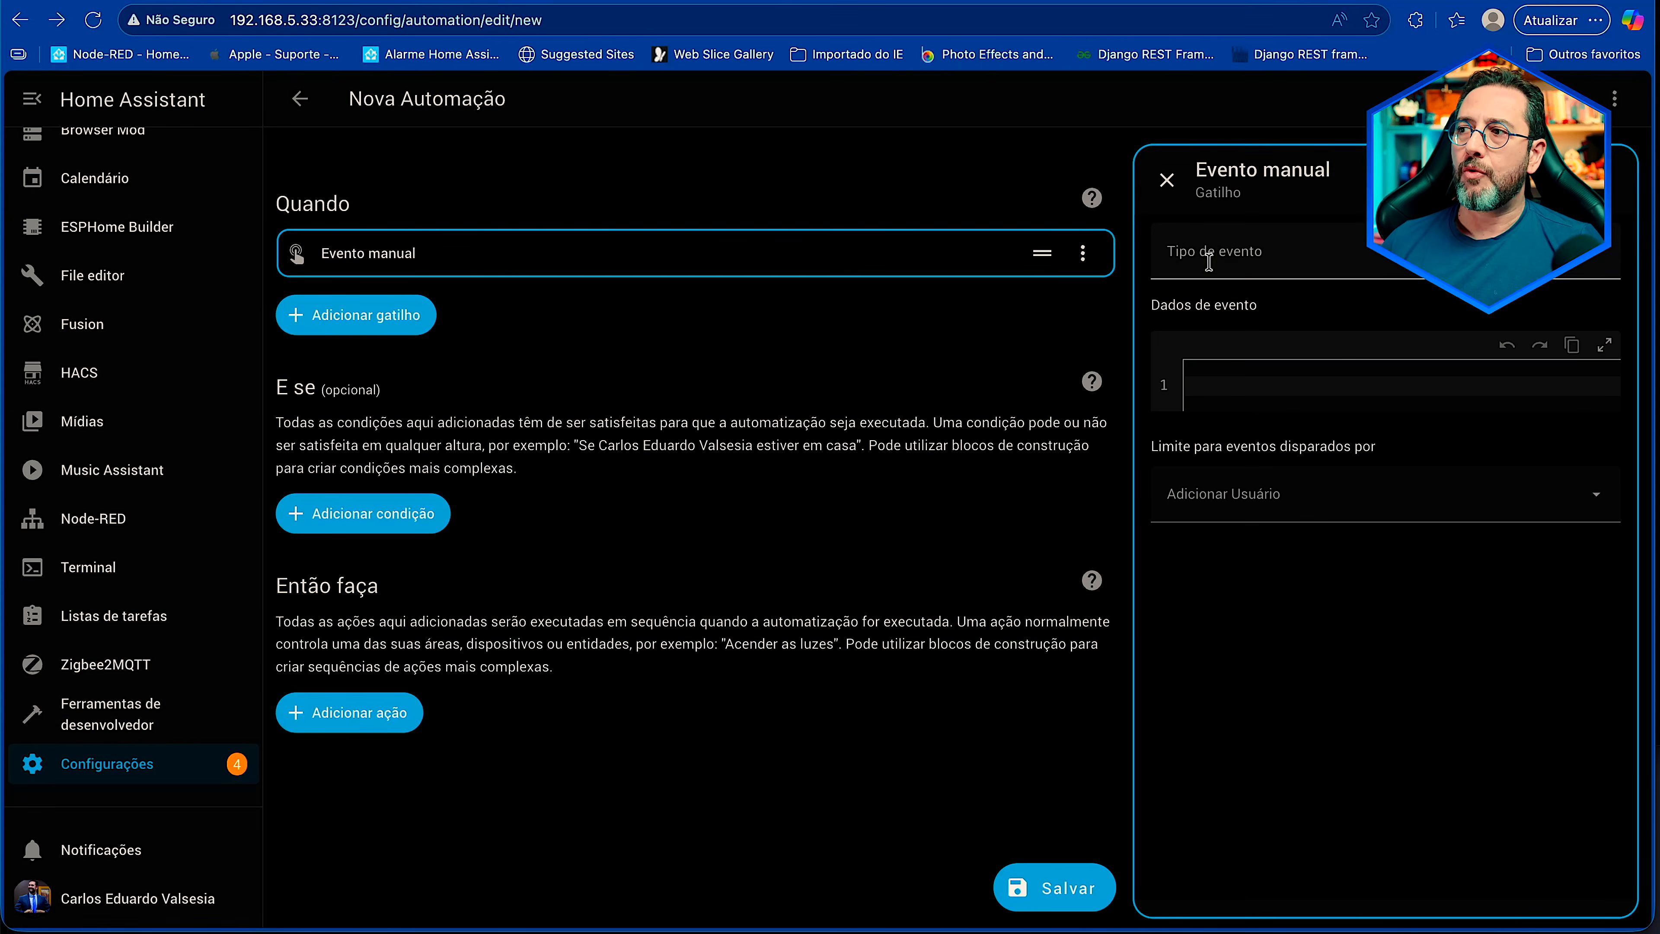
pyautogui.click(1385, 262)
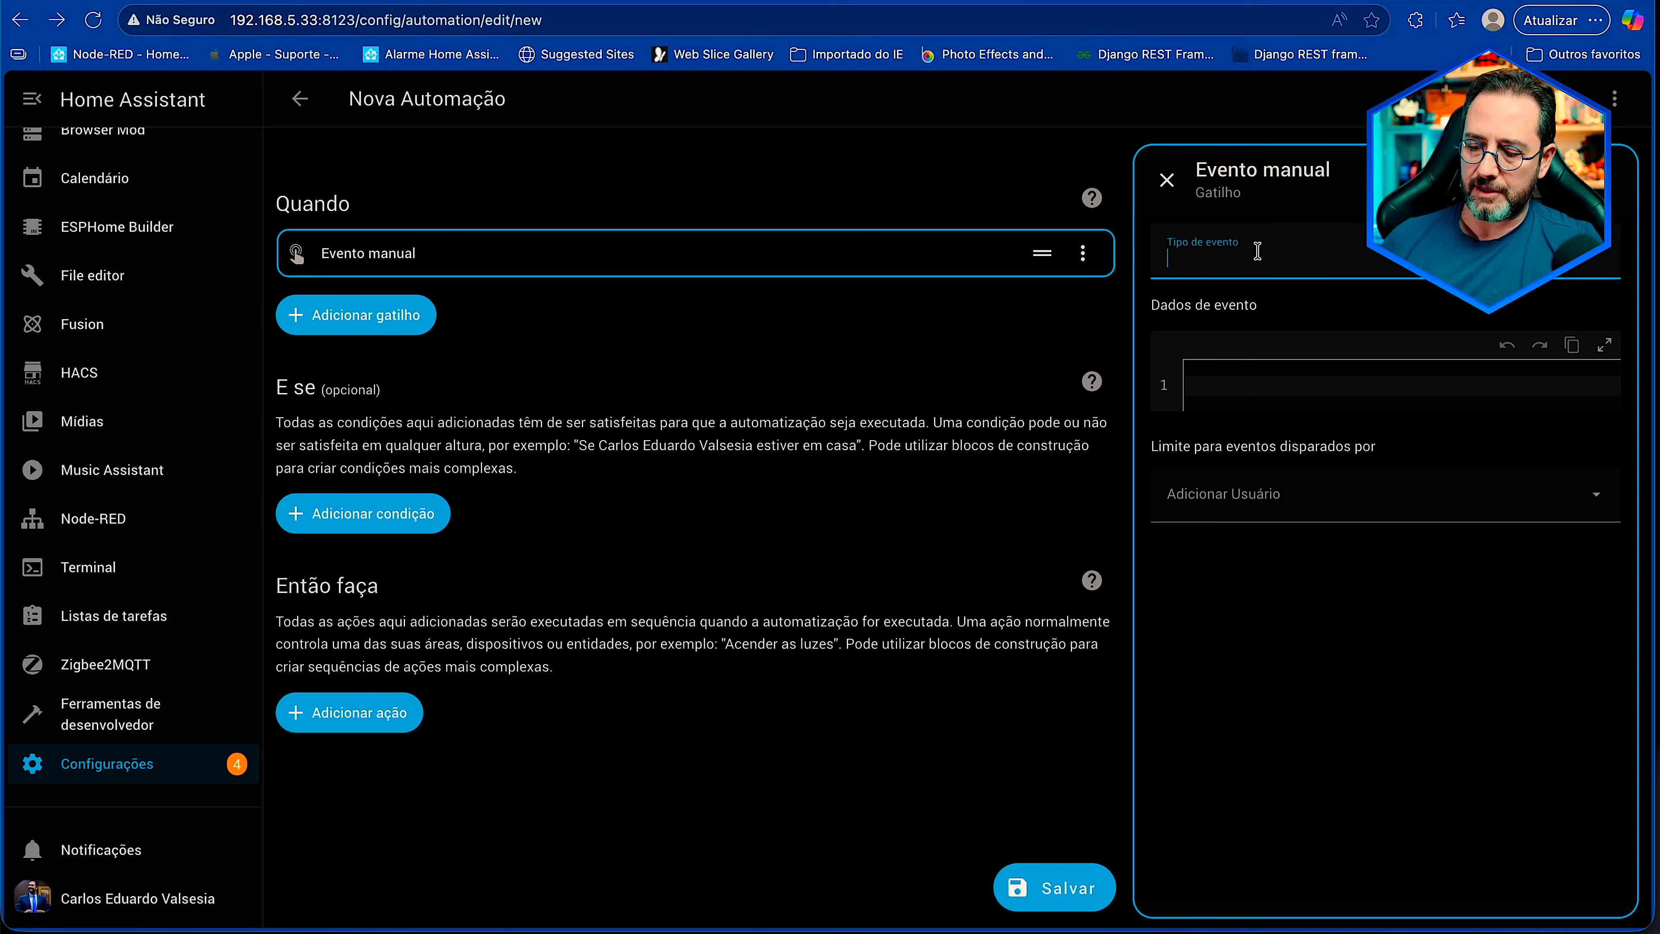
pyautogui.write('shopping_list_updated')
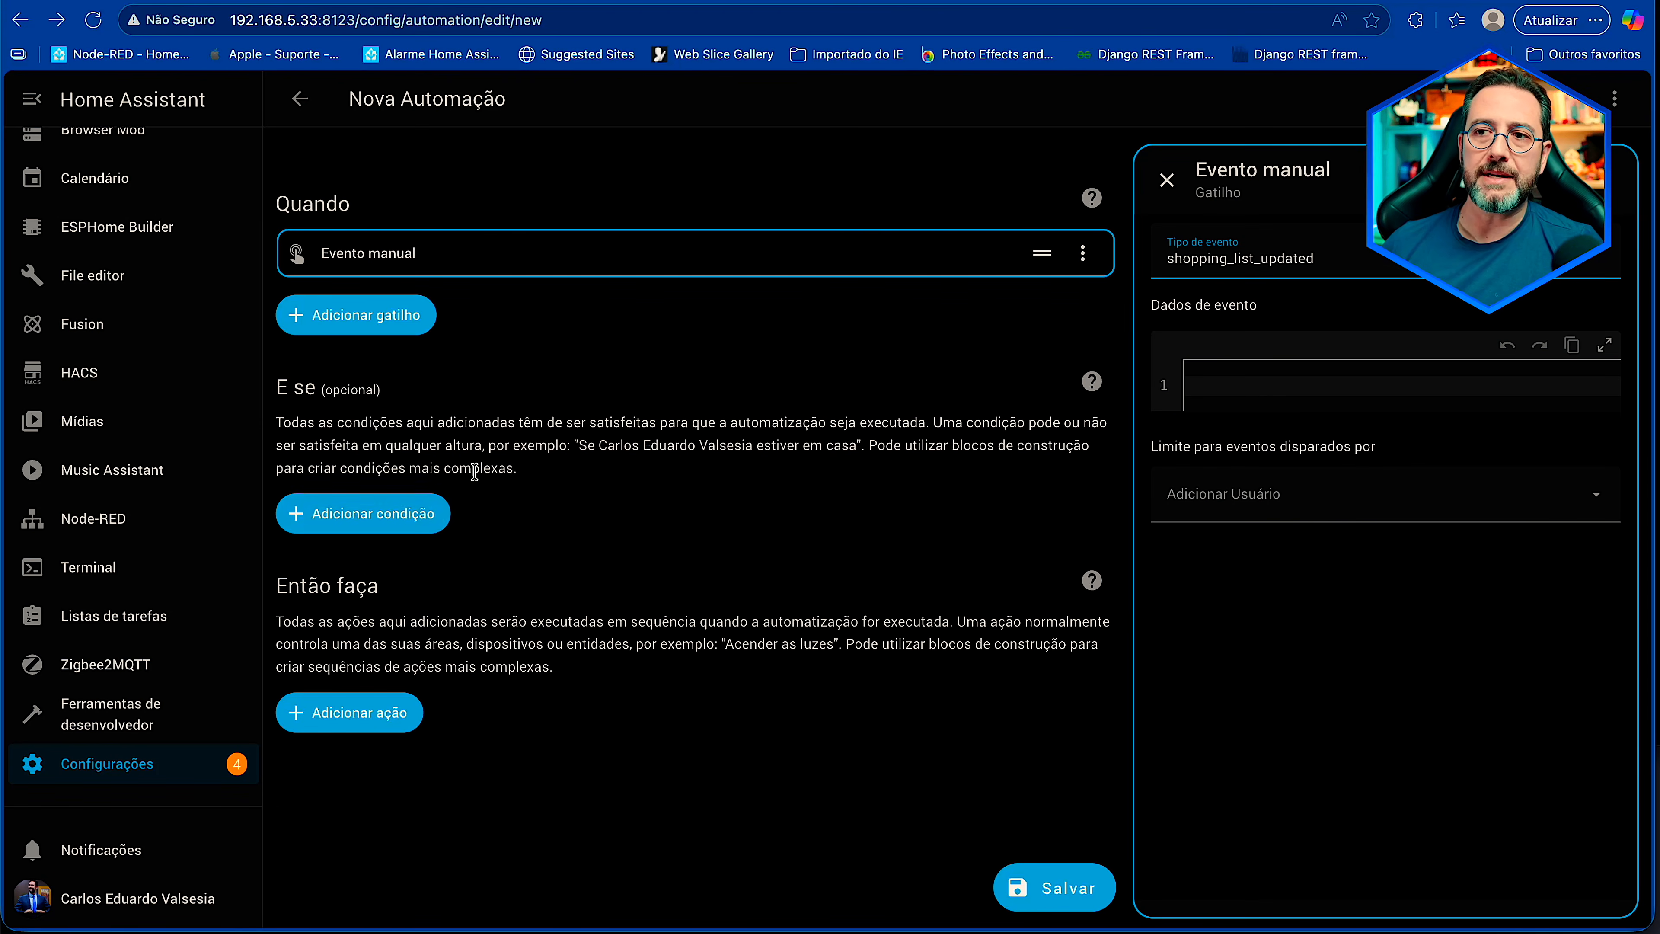
pyautogui.click(1168, 181)
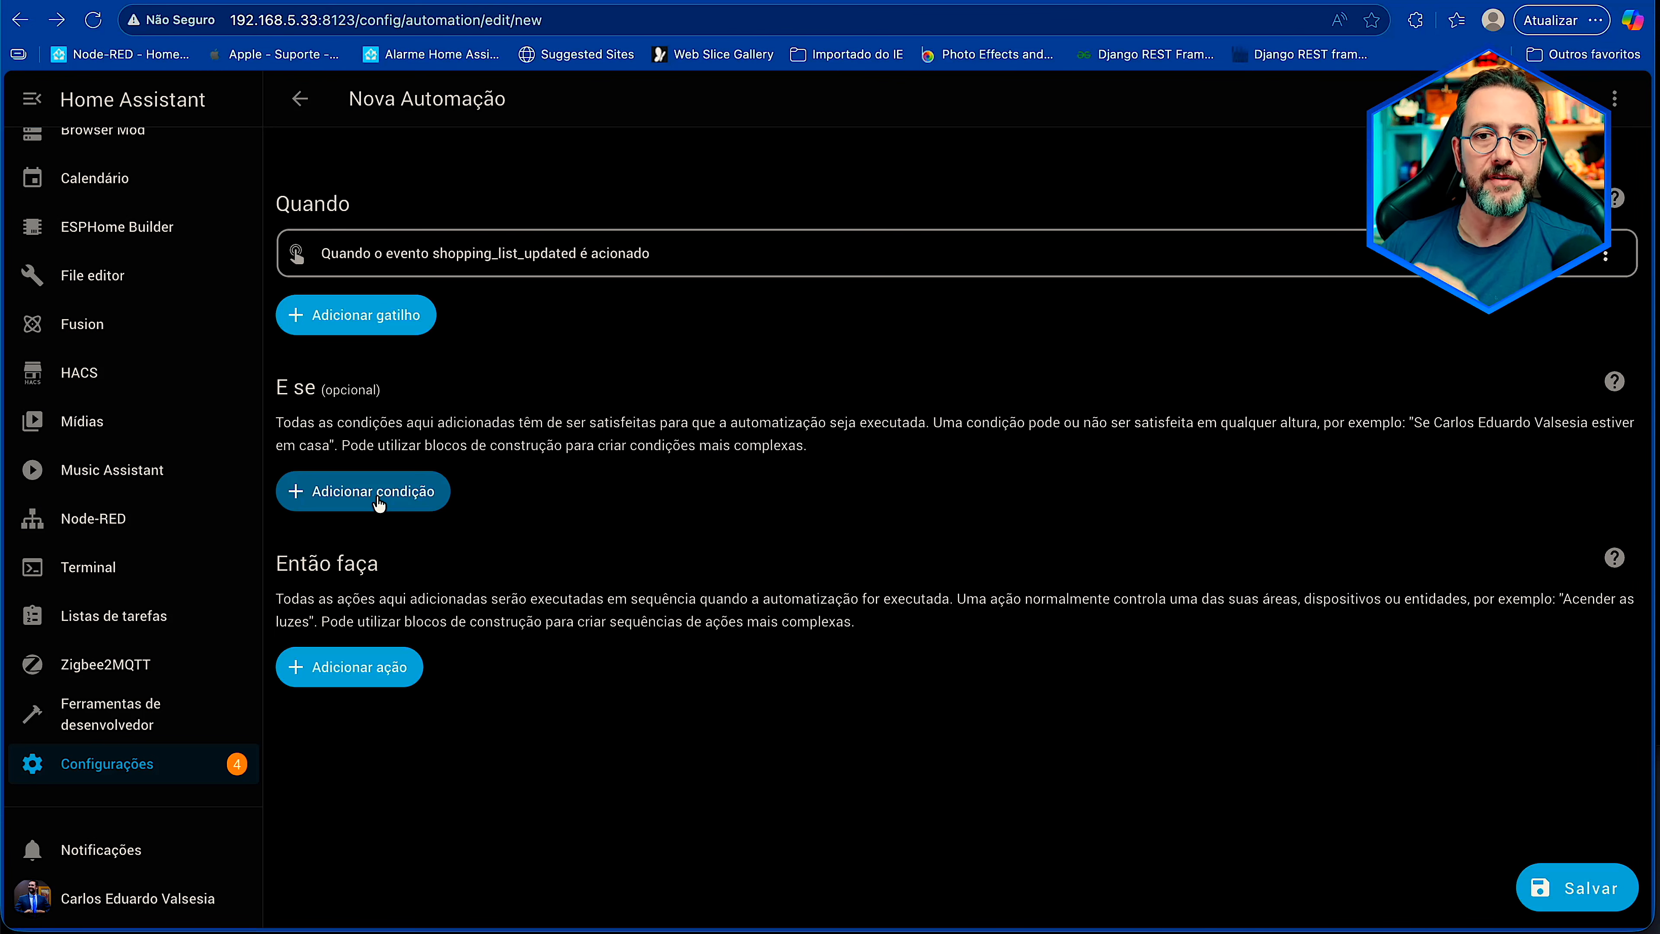
# - Add a Template condition with the value {{ trigger.event.data.action == "add" }}, and compare it with the captured event's data
pyautogui.click(392, 490)
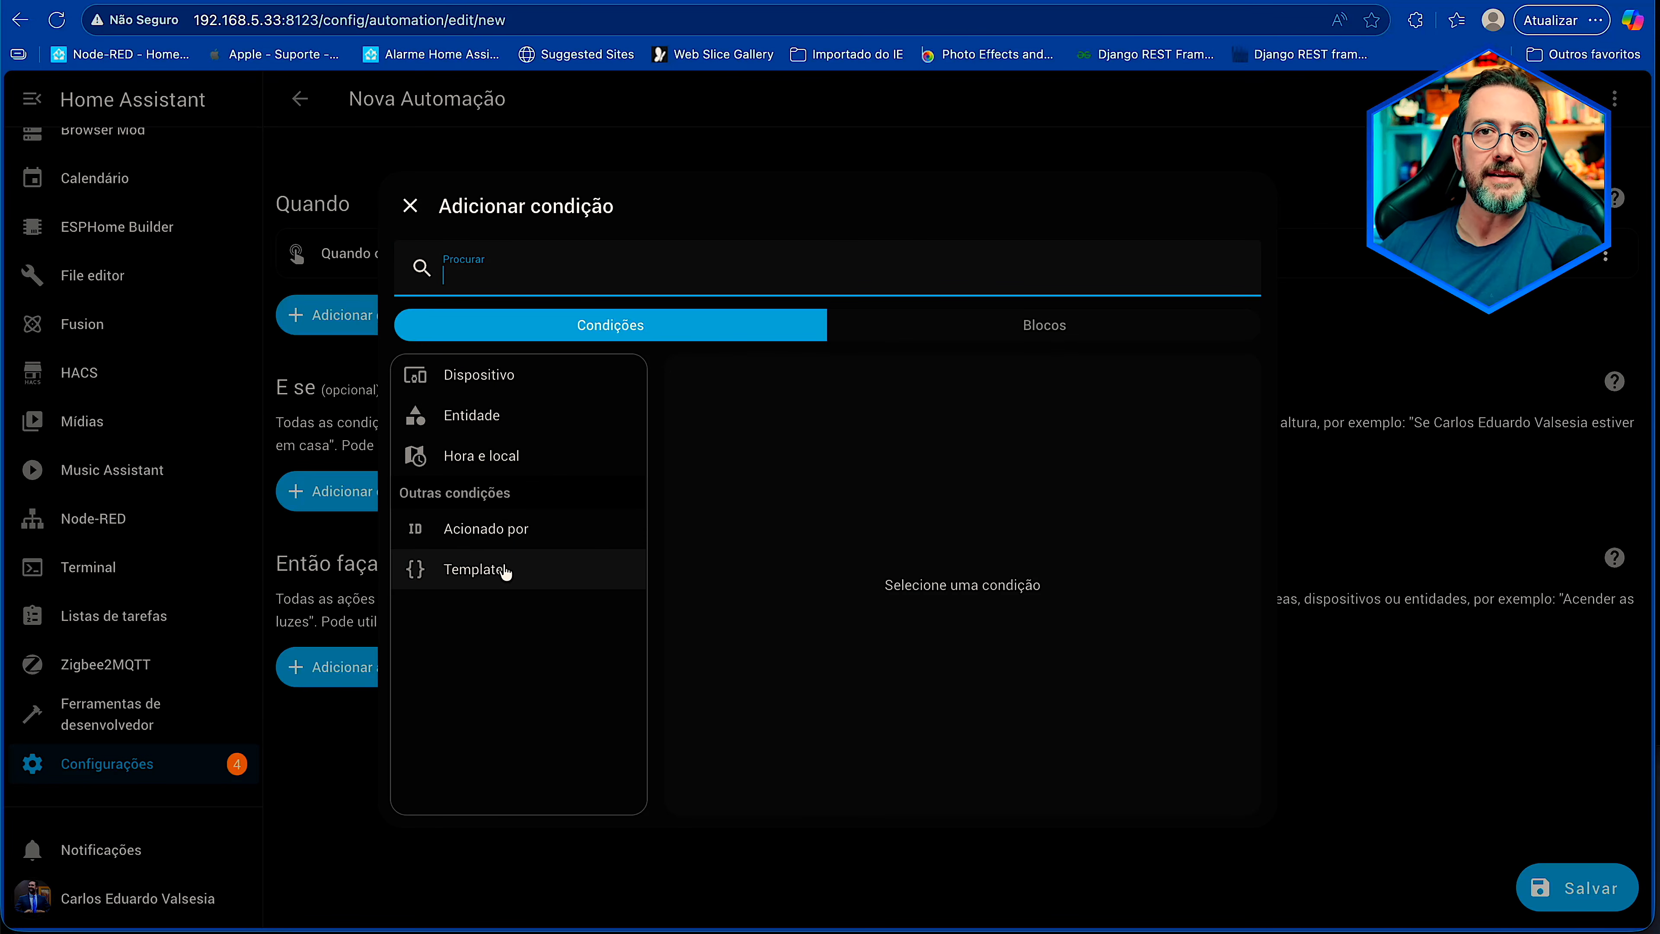
pyautogui.click(503, 571)
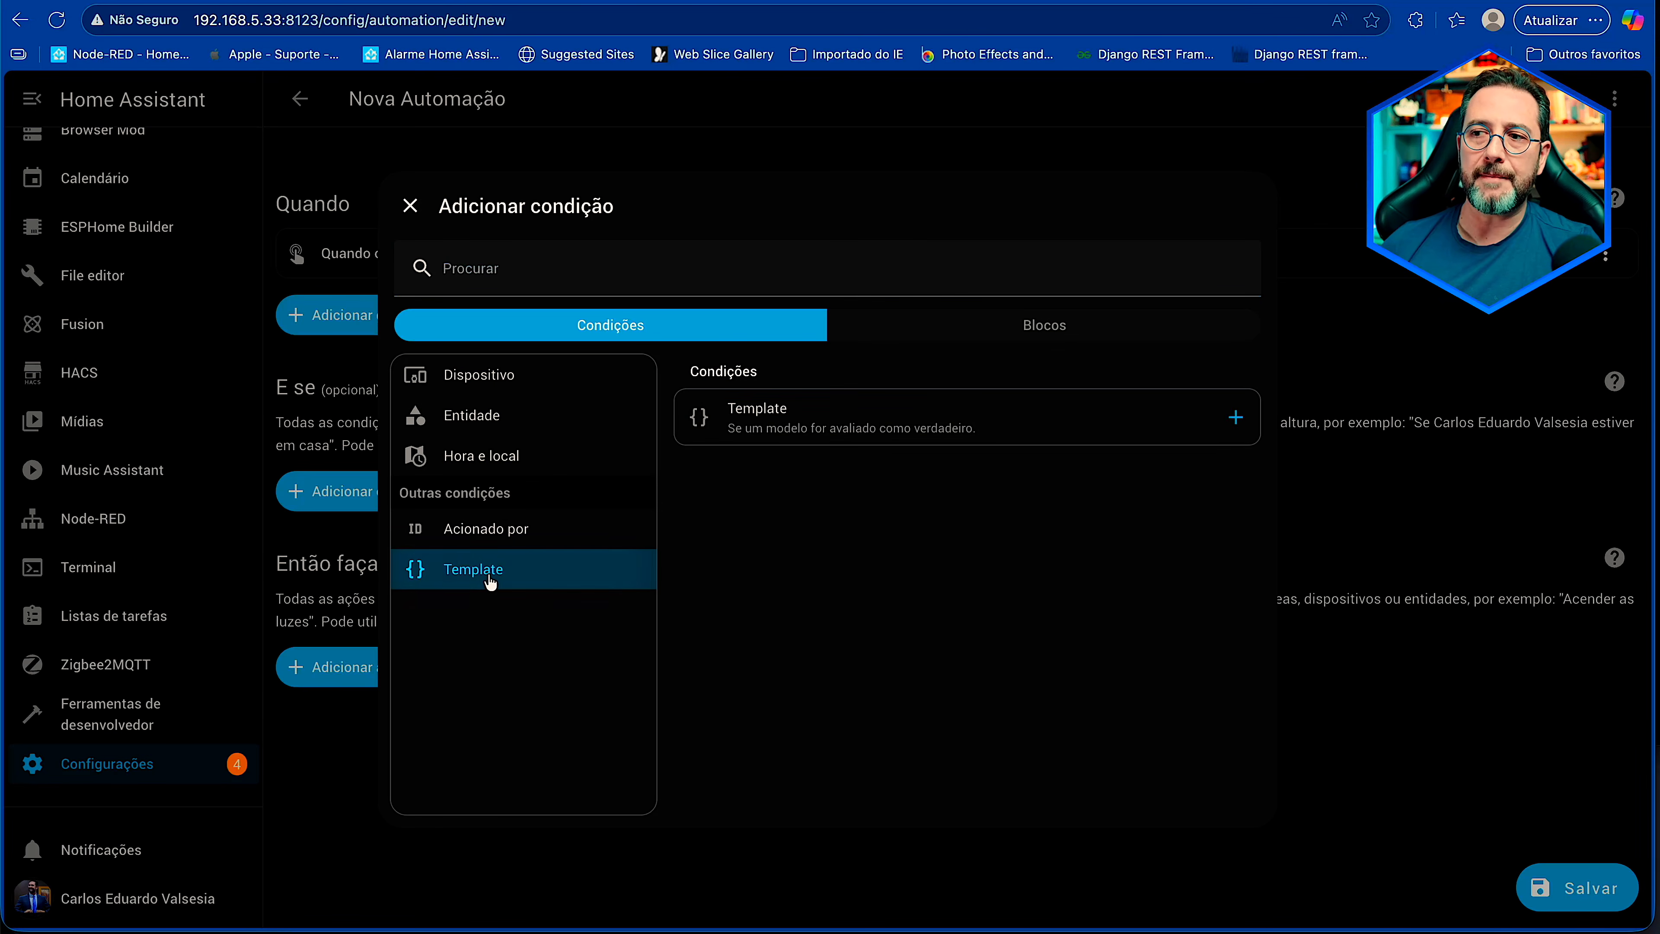
pyautogui.click(845, 432)
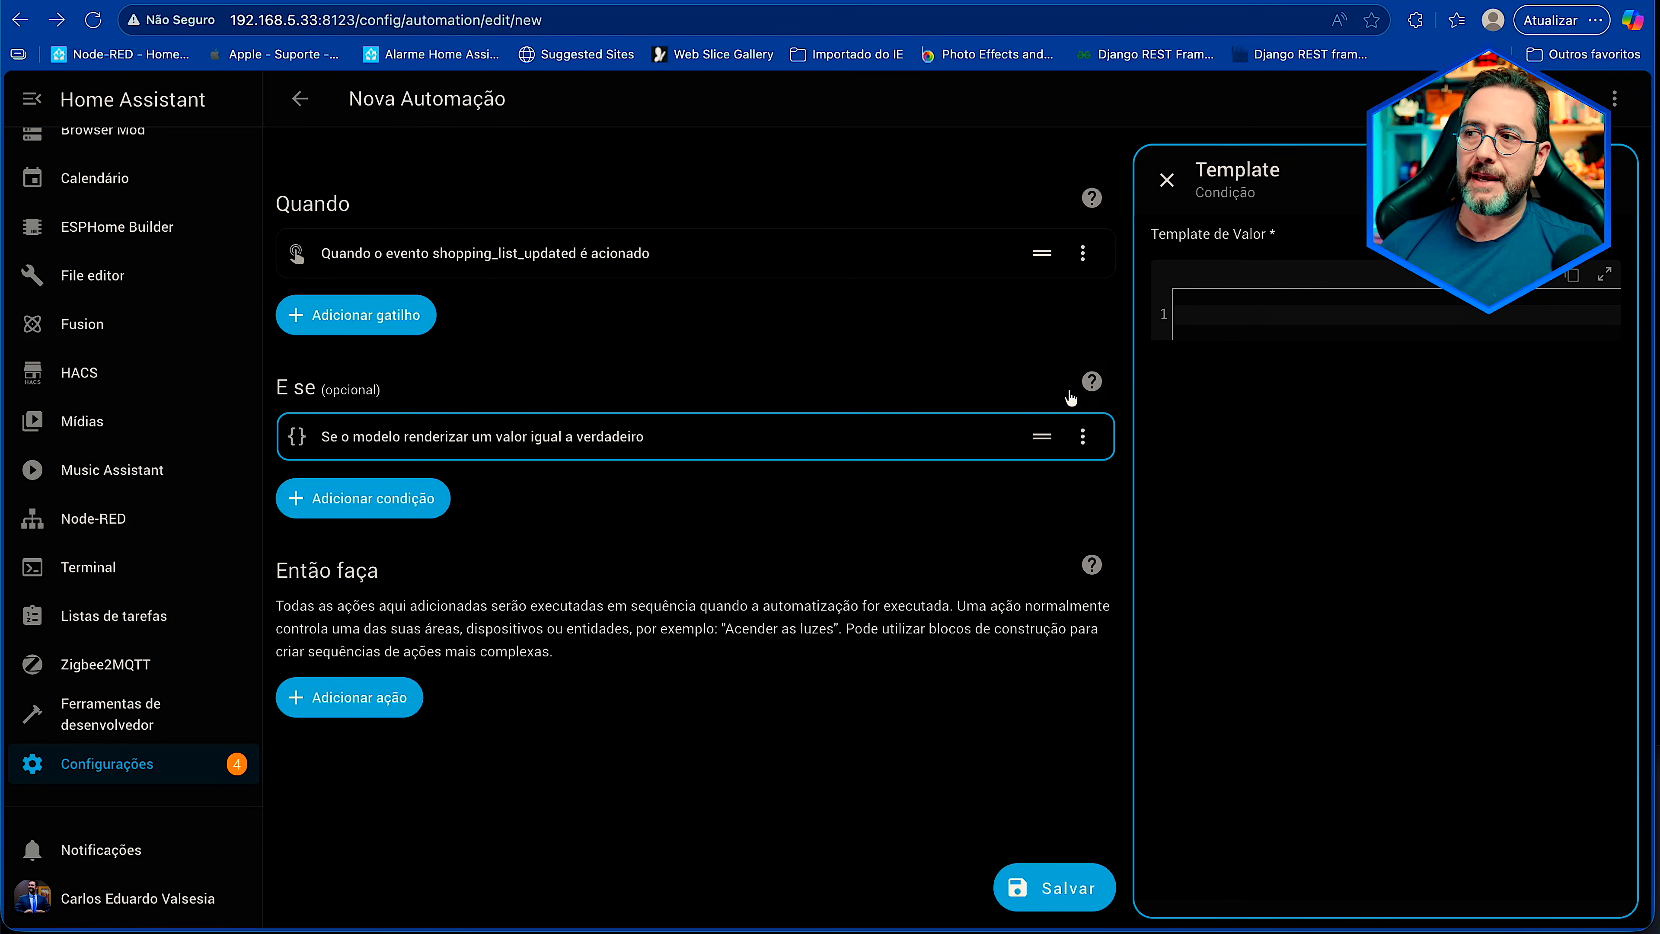
pyautogui.click(1200, 319)
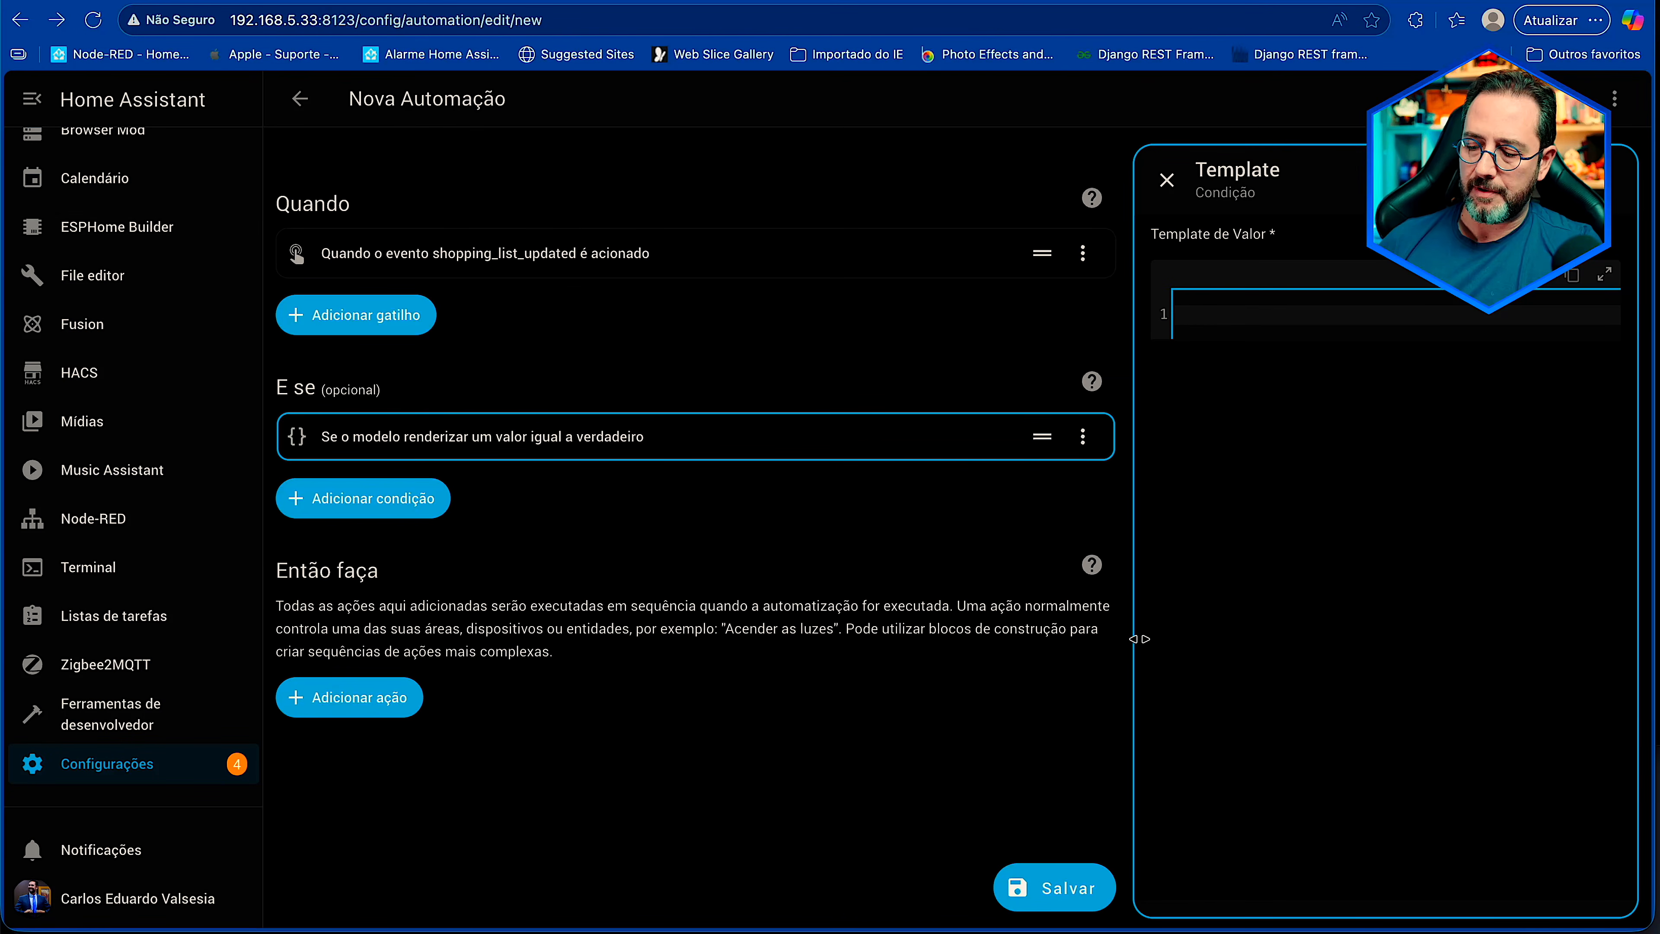
pyautogui.write('{{ trigger.event.data.action == "add" }}')
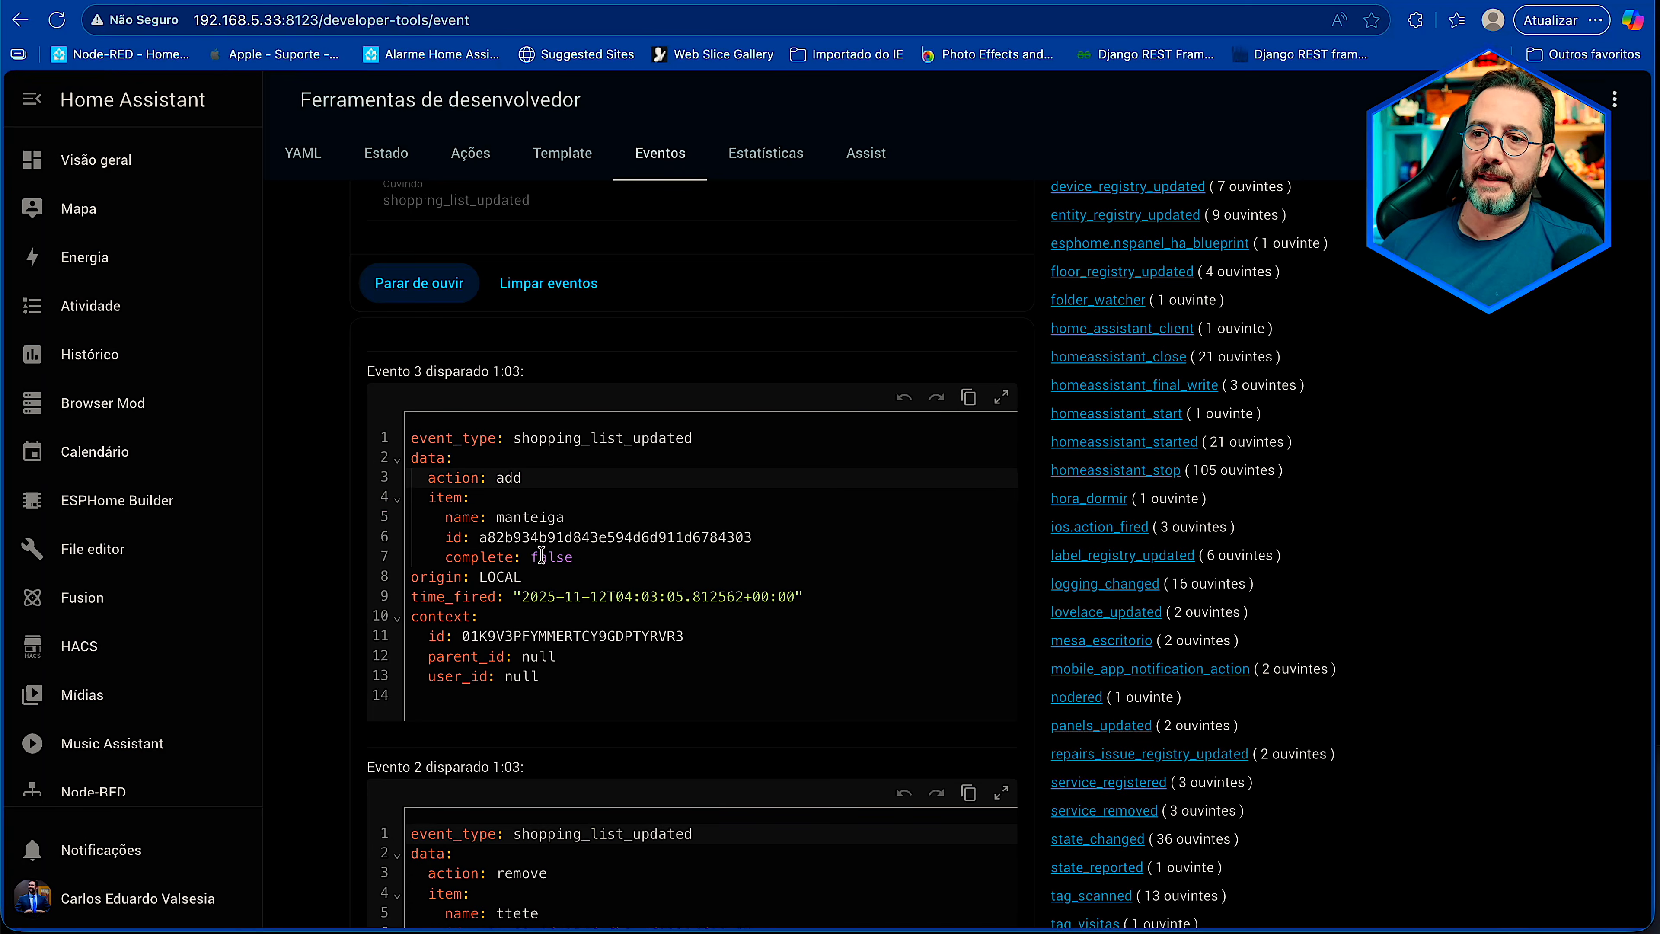
pyautogui.click(421, 459)
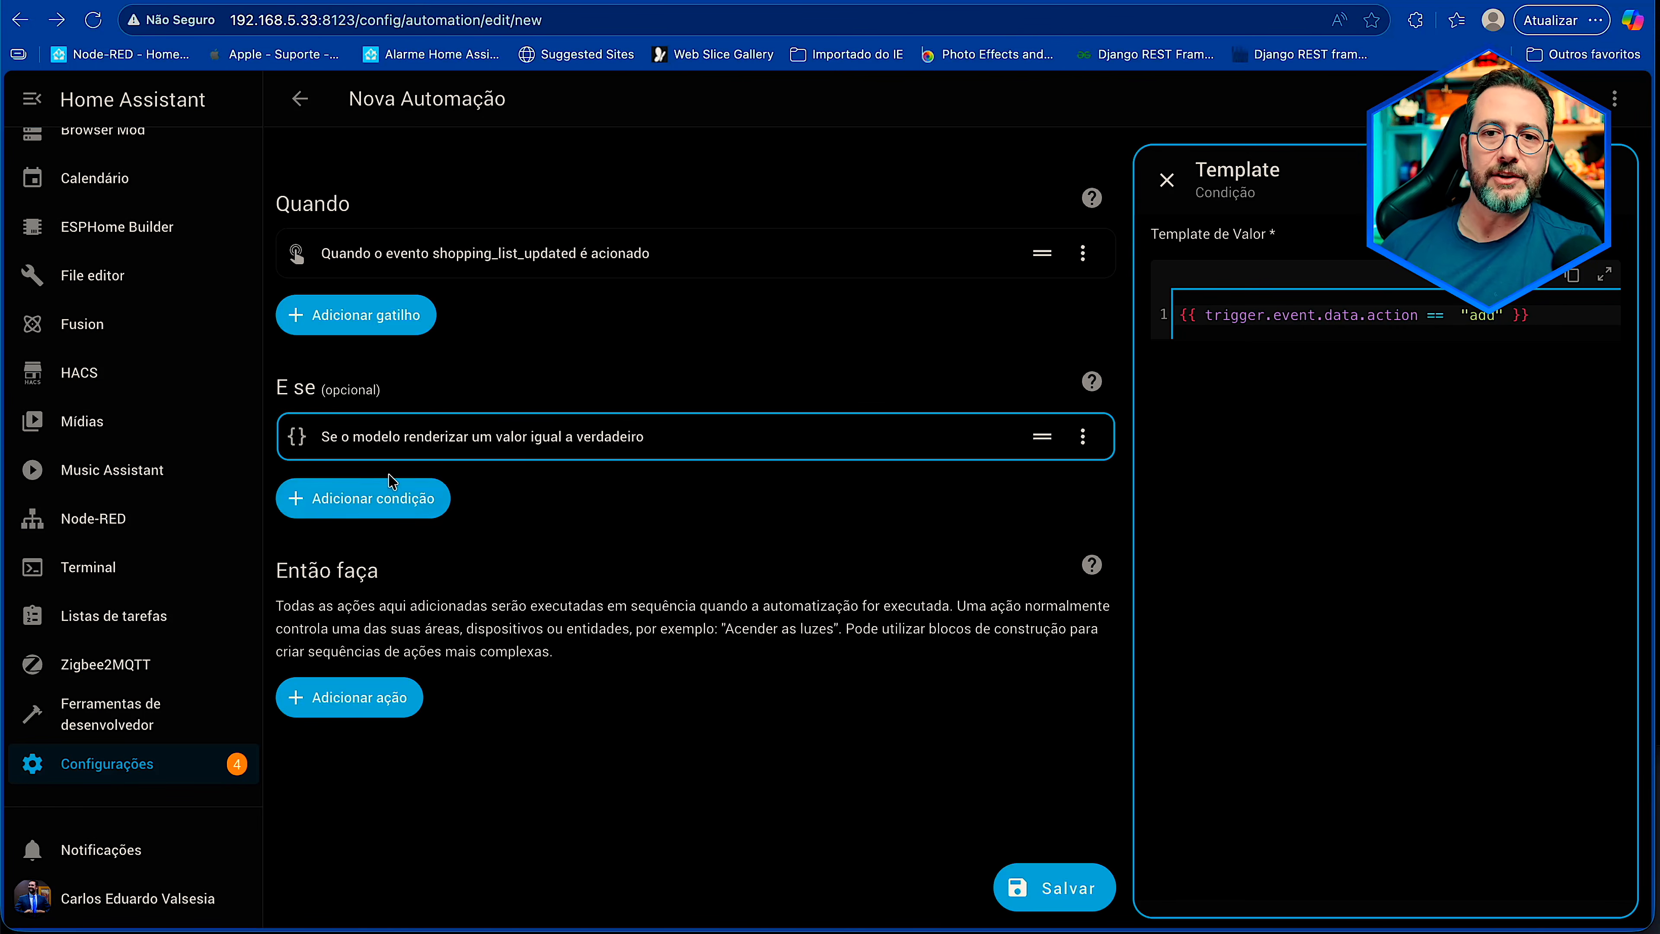
# - Add the Alexa Devices "Send text command" action to the automation and target the Echo Dot micro 2 device
pyautogui.click(354, 699)
pyautogui.write('send_text_co')
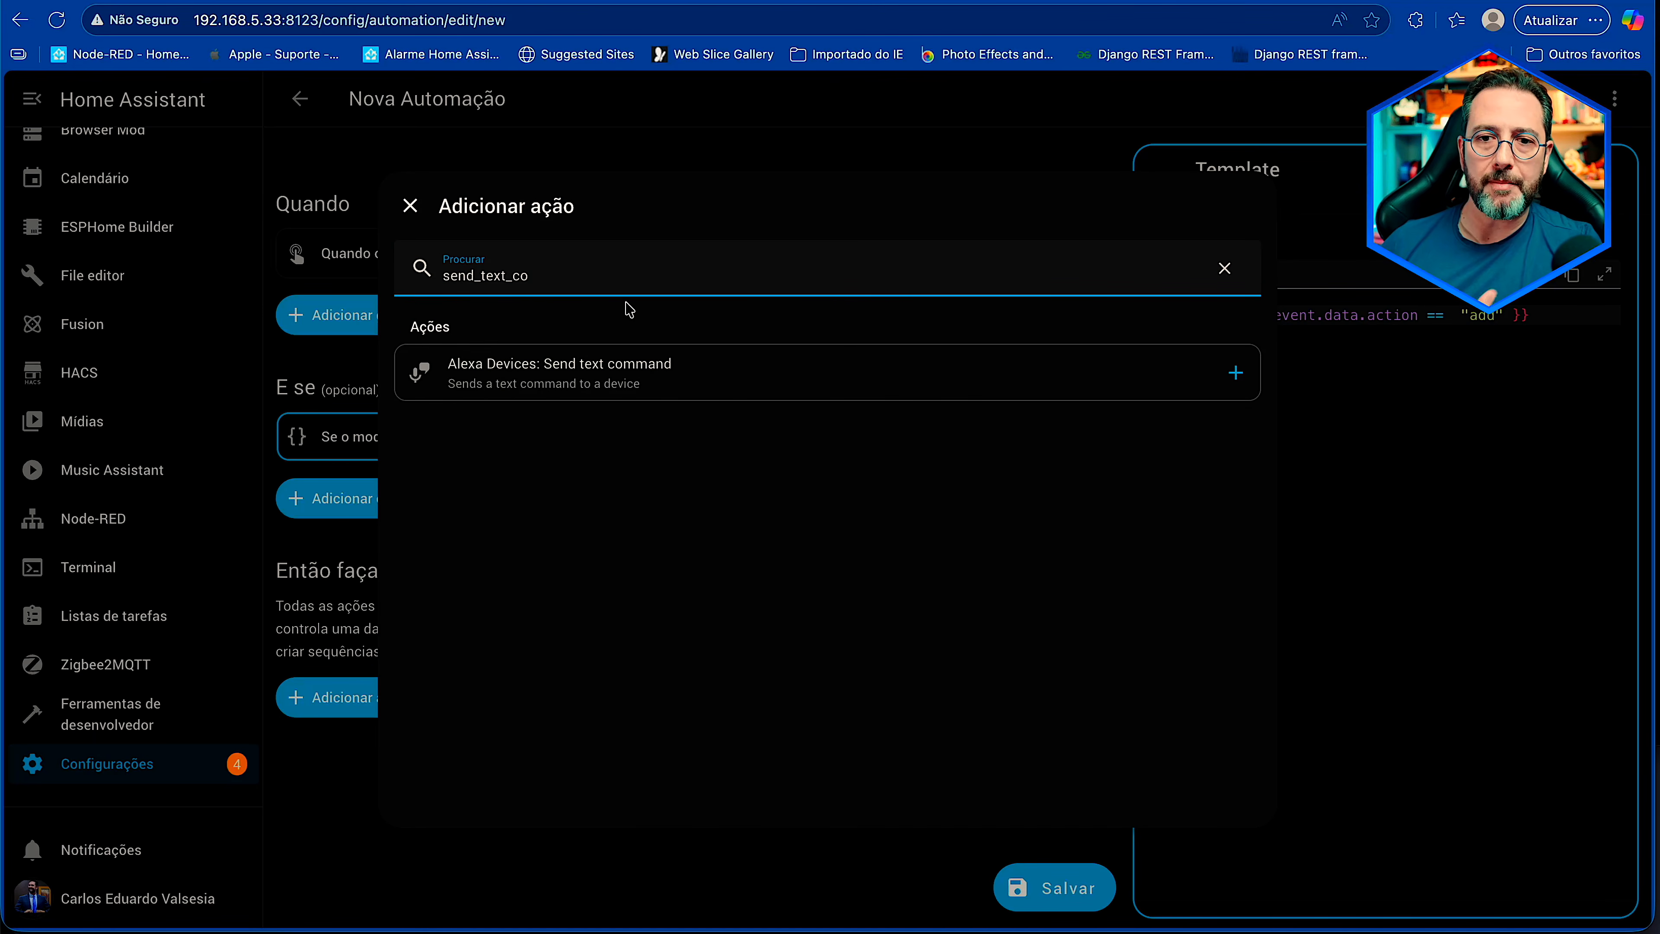
pyautogui.click(637, 375)
pyautogui.click(1263, 376)
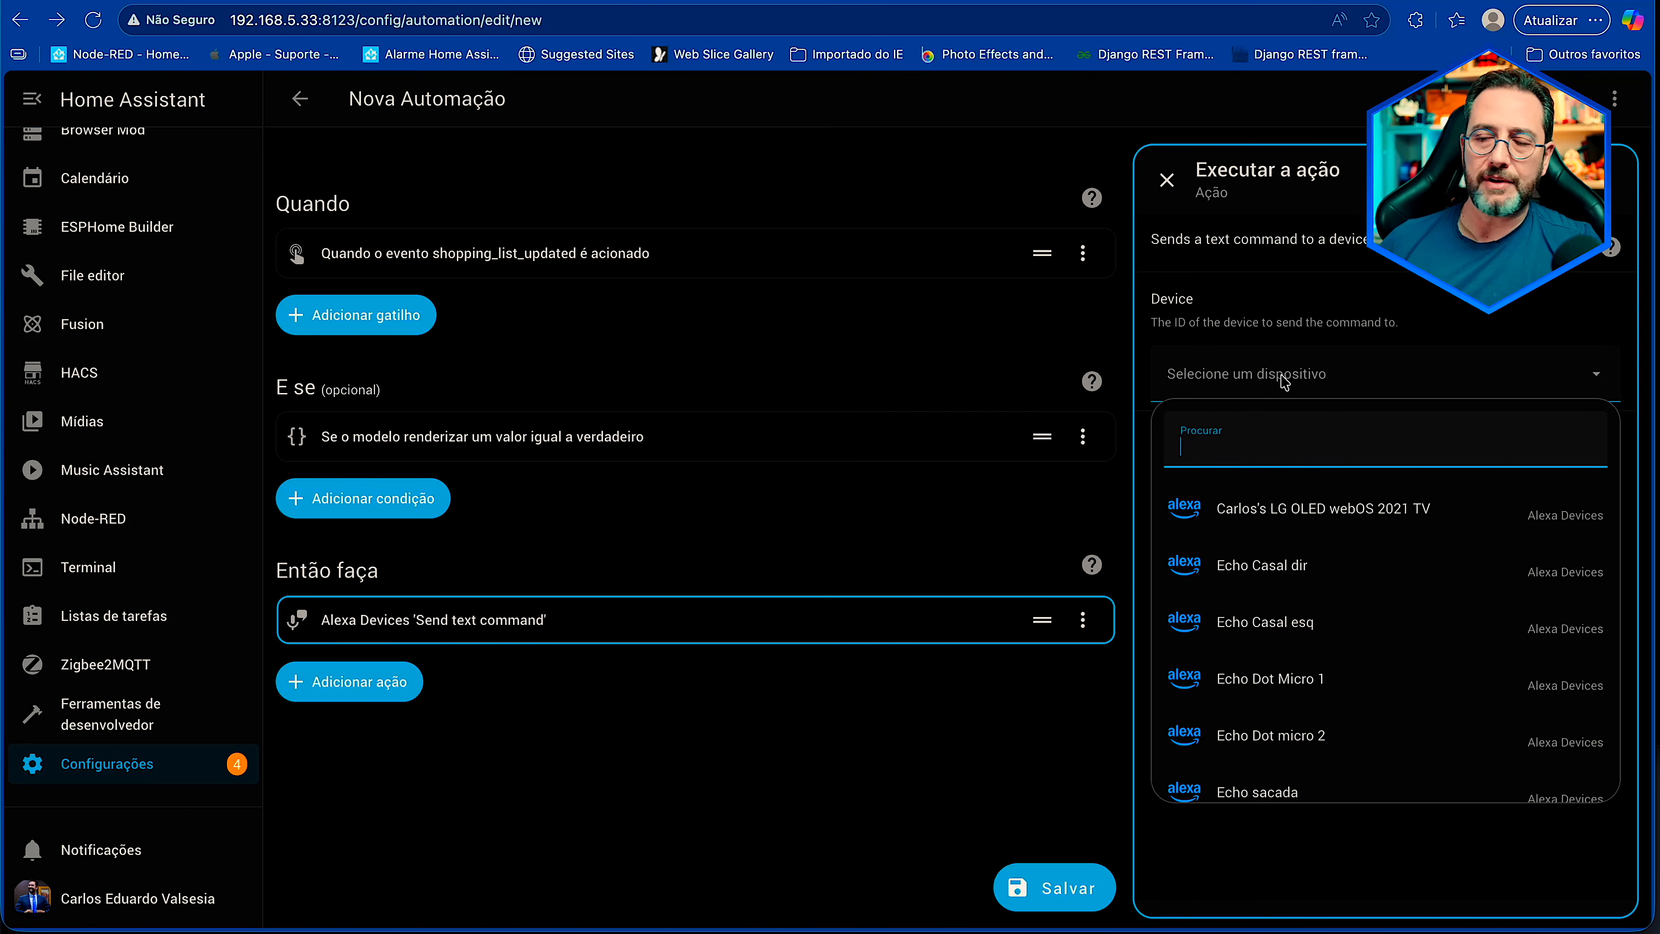
pyautogui.click(1339, 736)
# - Set the action's Alexa text command to "Adicione {{ trigger.event.data.item.name }} na minha lista de compras"
pyautogui.click(1228, 520)
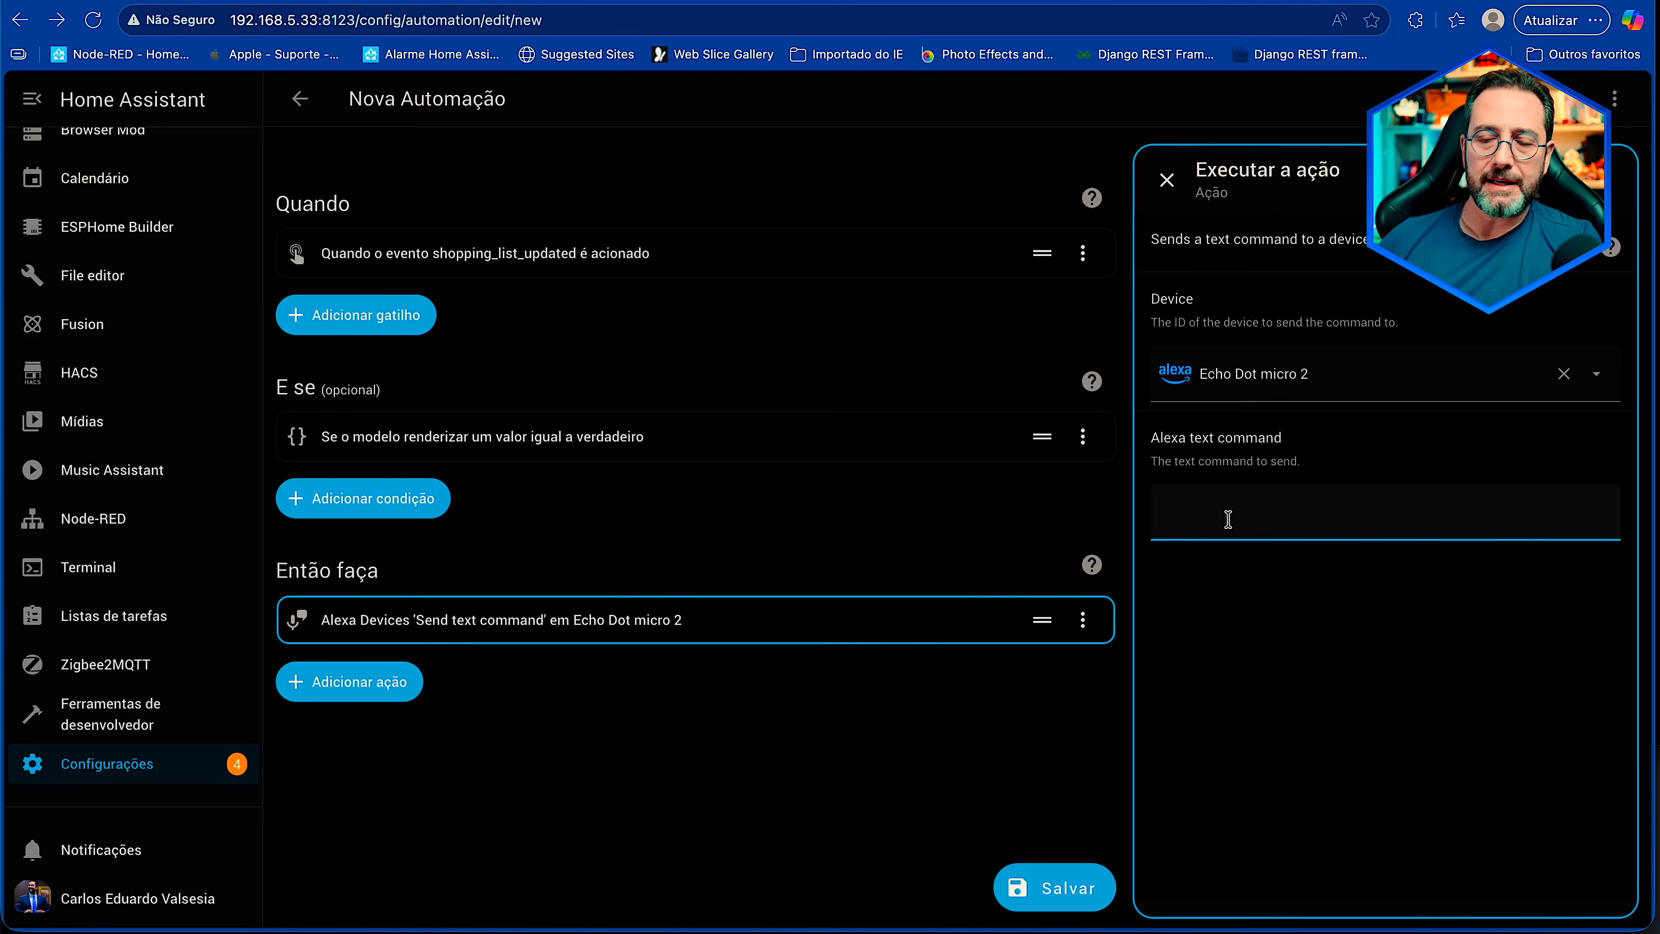
pyautogui.write('Adicione o item')
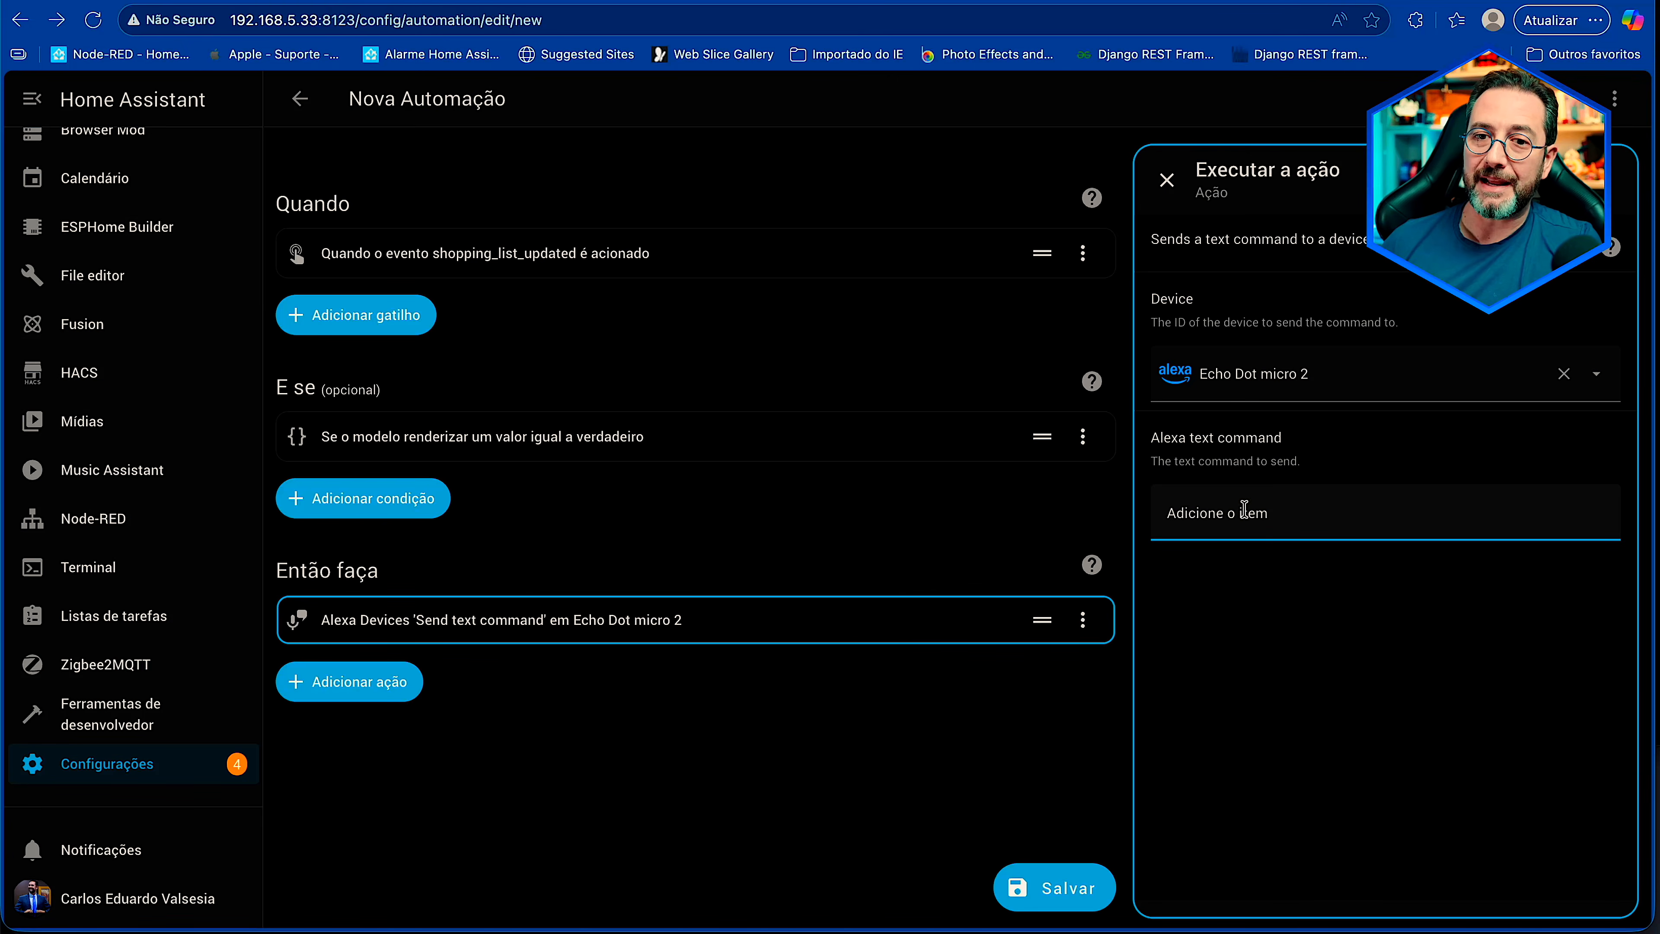
pyautogui.hotkey('ctrl', 'shift', 'Left')
pyautogui.hotkey('ctrl', 'shift', 'Left')
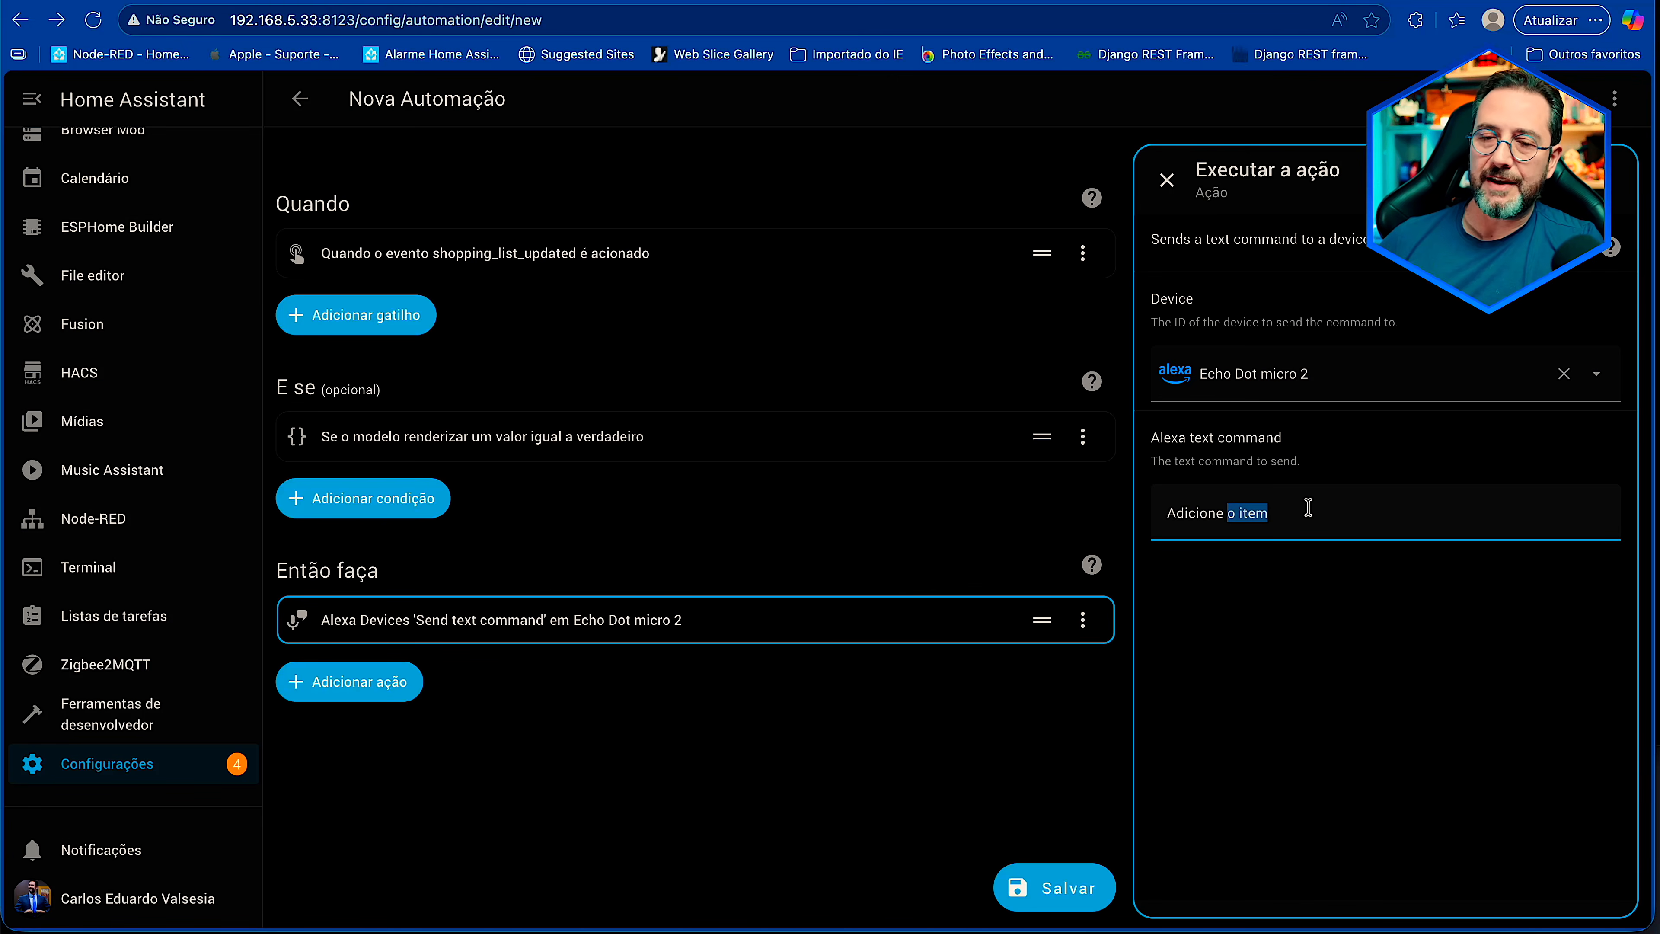
pyautogui.write('{{ trigger.event.data.item.name }}')
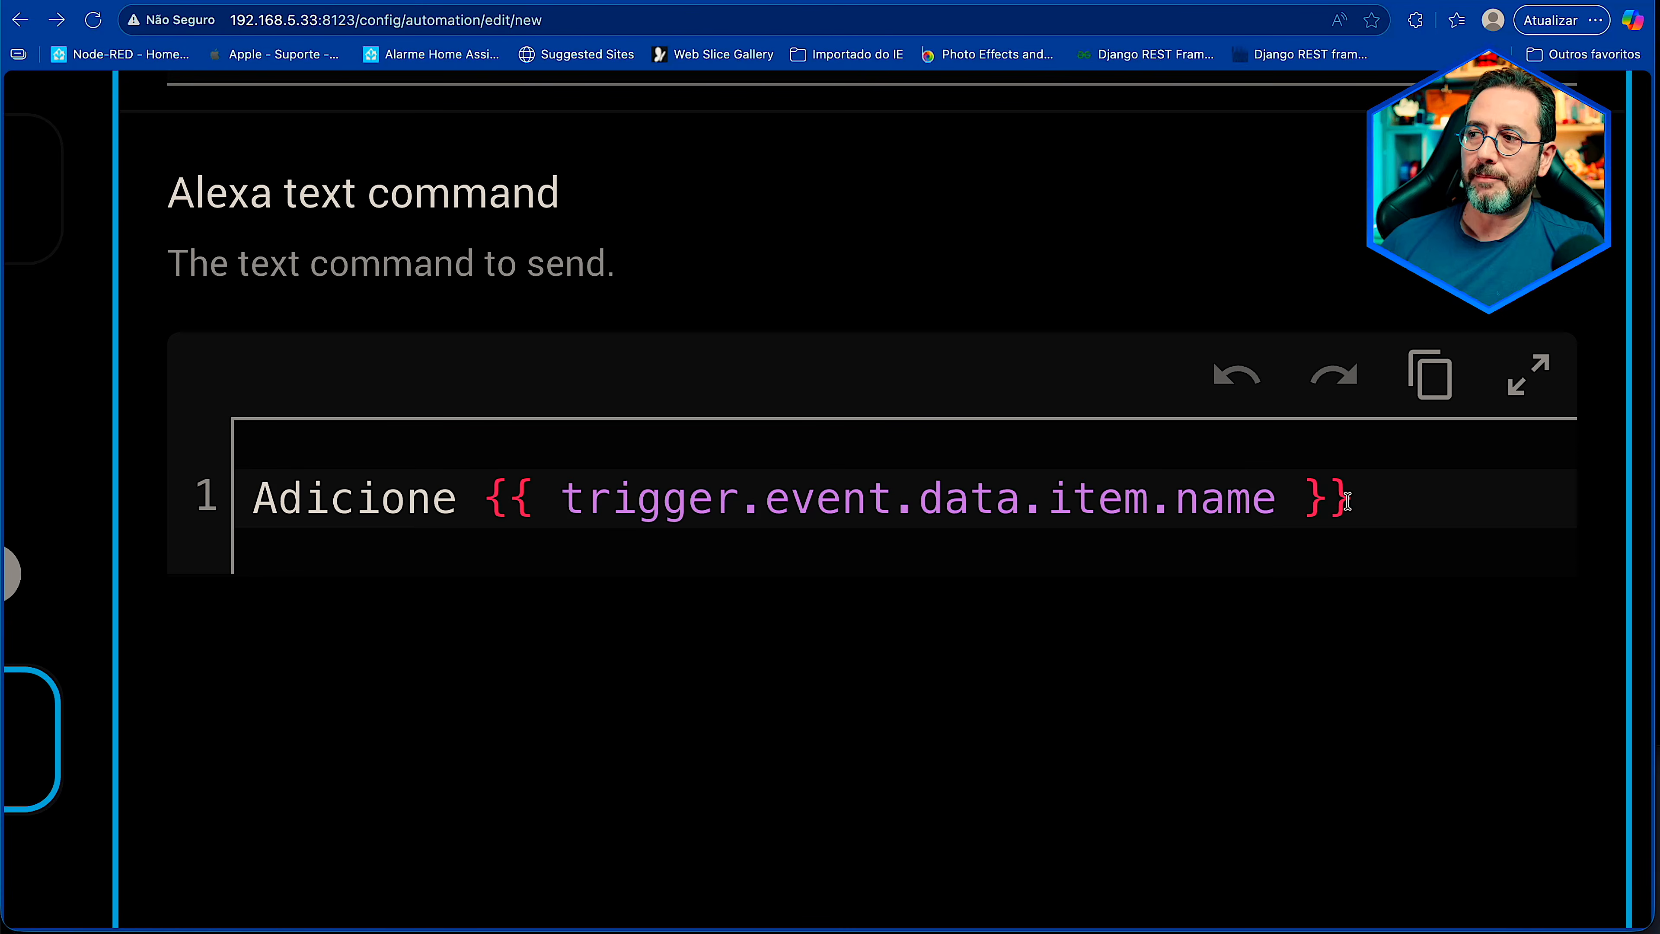
pyautogui.click(1565, 541)
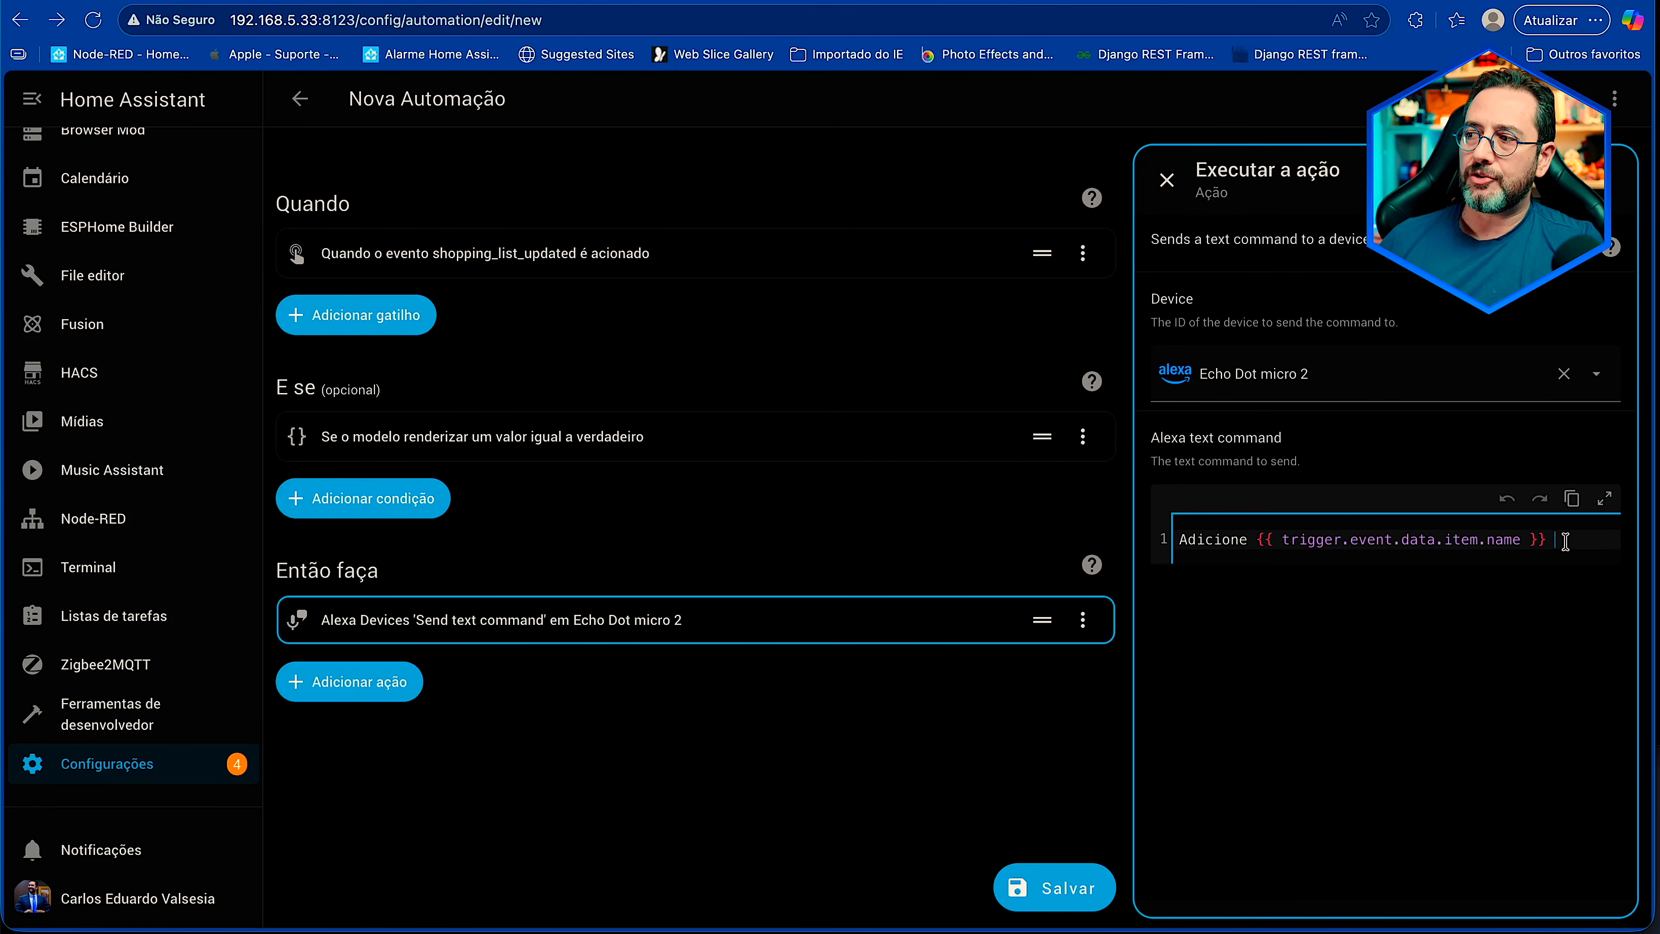
pyautogui.write('na minha lista de compras')
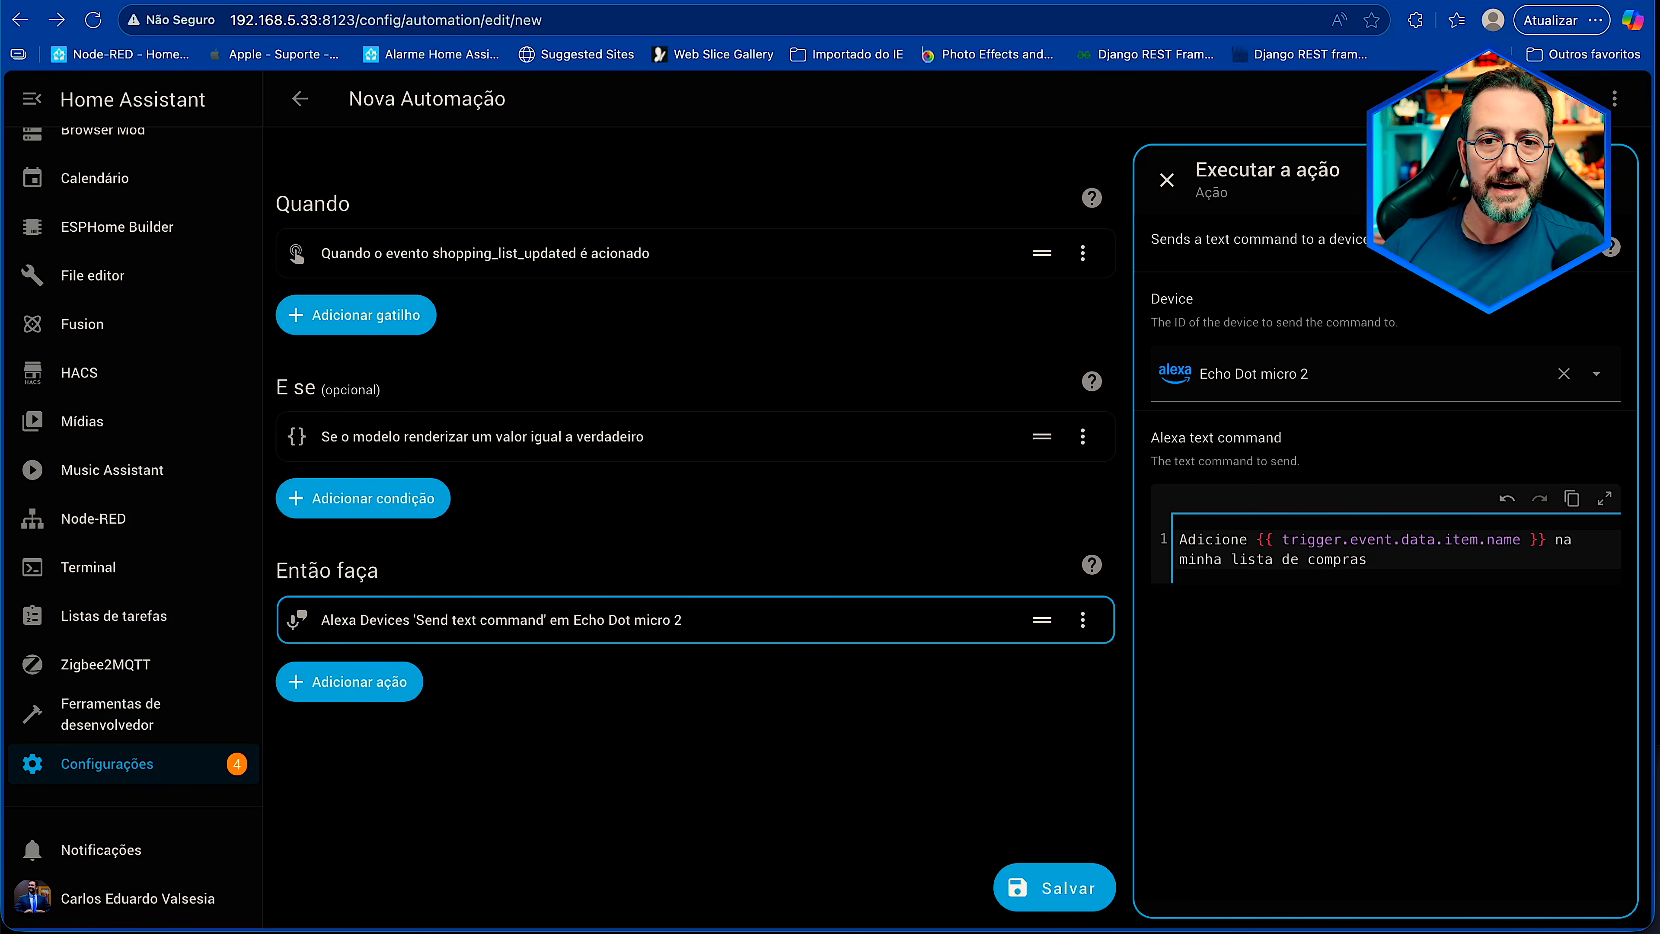
# - Save the automation with the name "adiciona item lista alexa"
pyautogui.click(1041, 901)
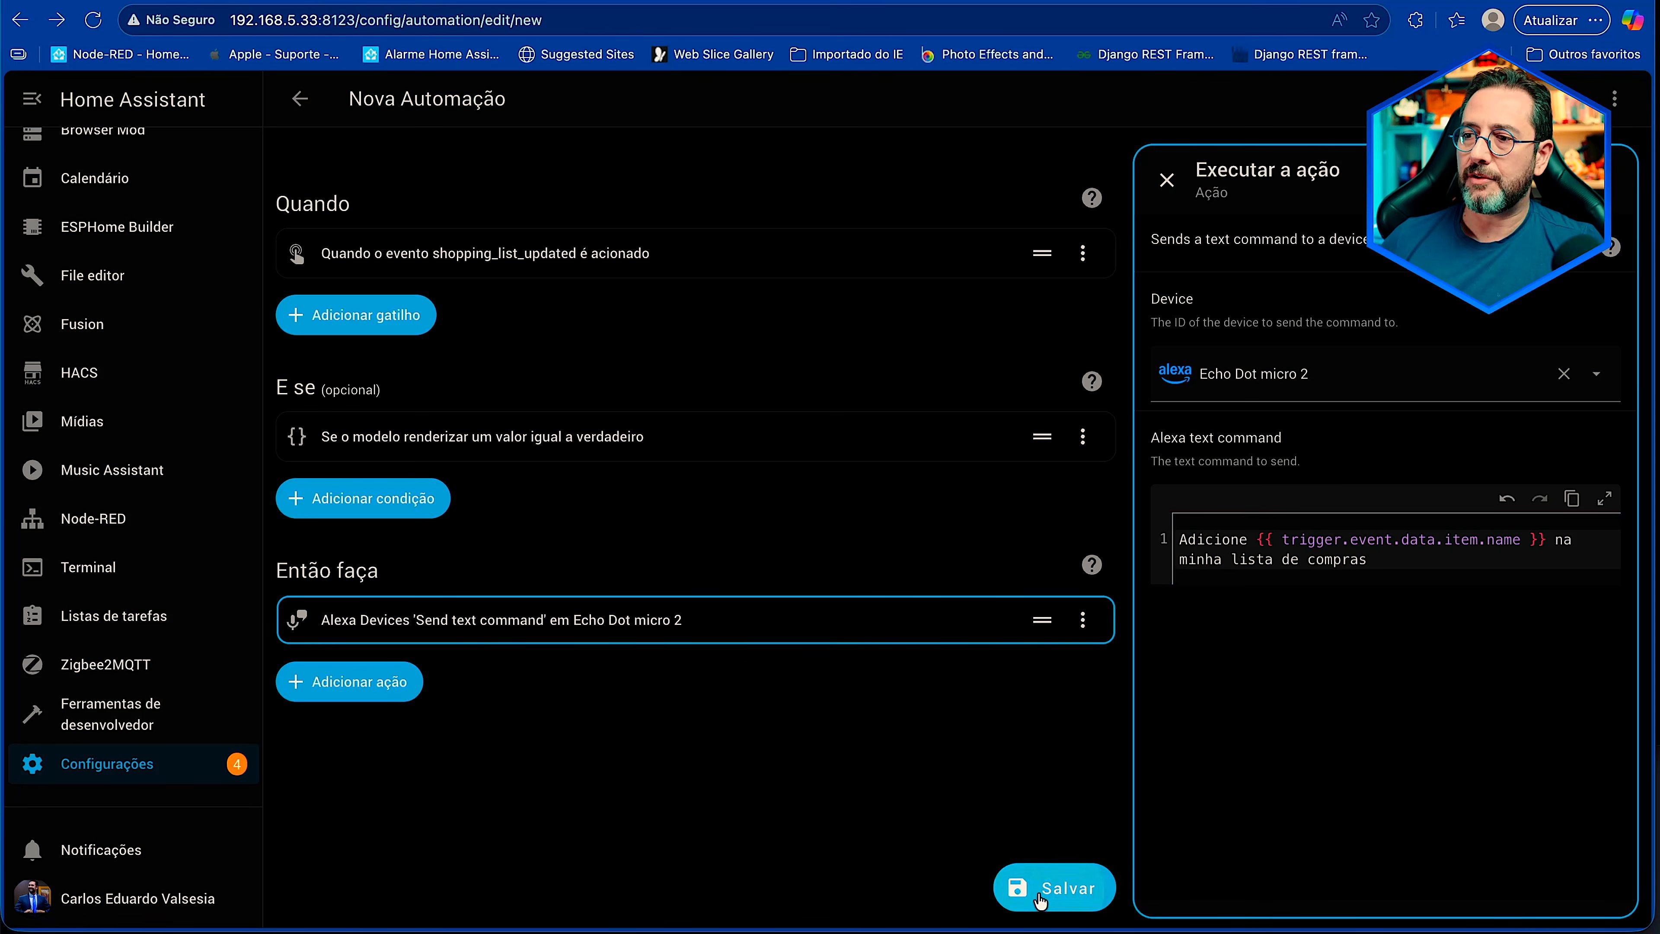
pyautogui.moveTo(781, 460); pyautogui.dragTo(712, 452)
pyautogui.write('adiciona item n')
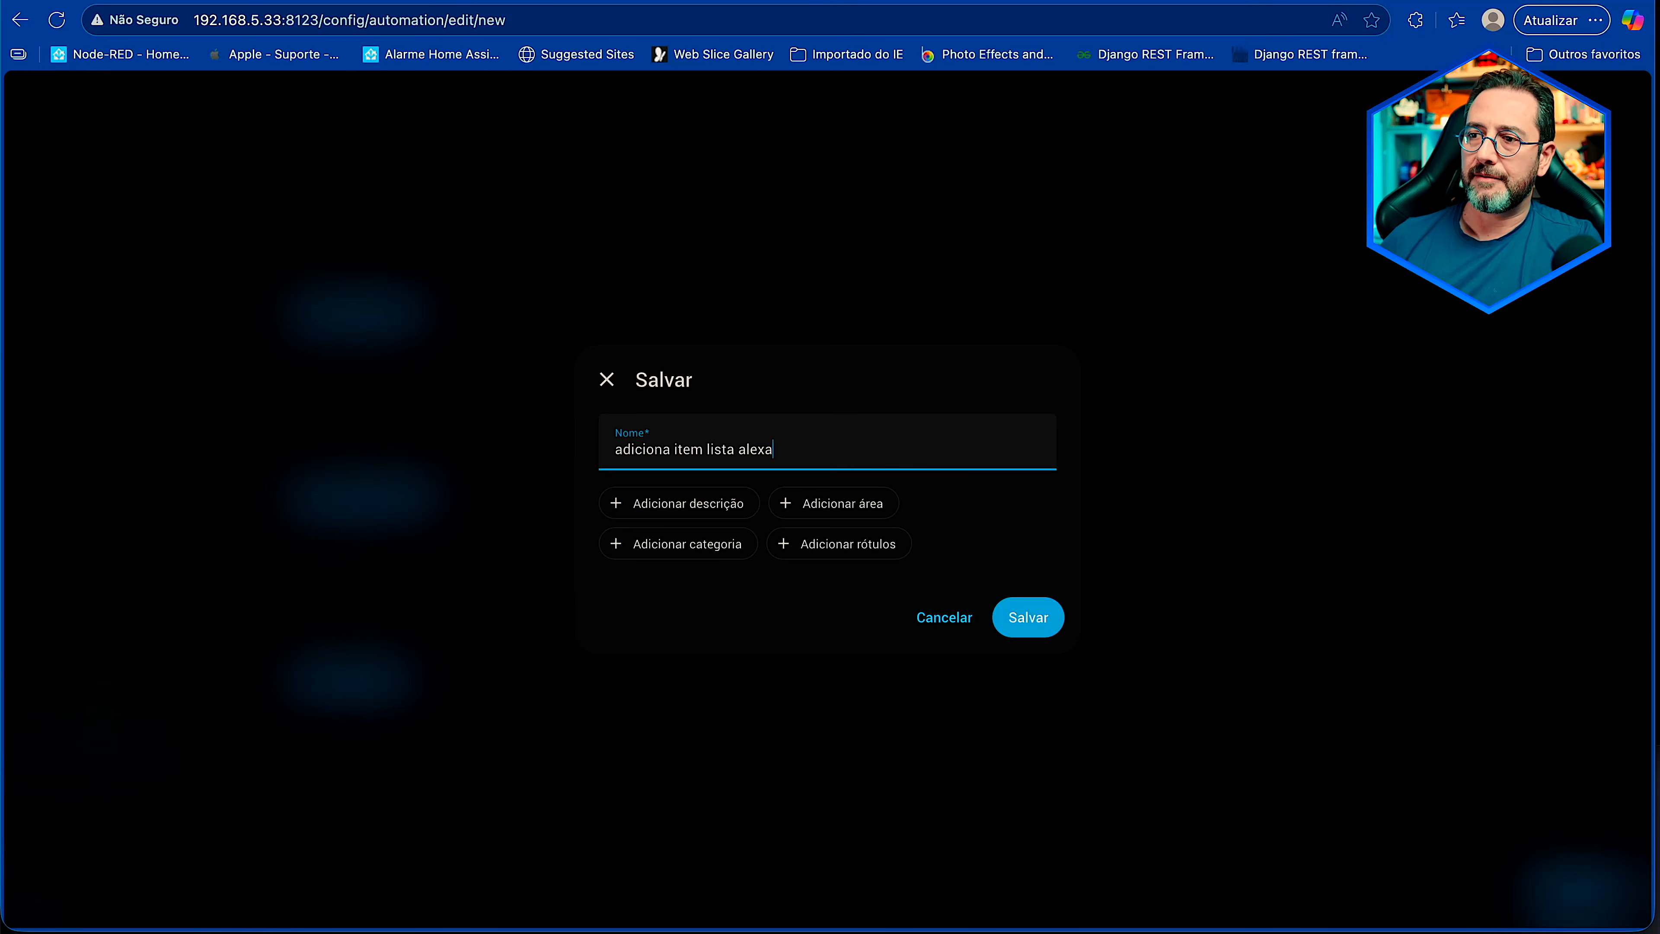
pyautogui.click(1019, 618)
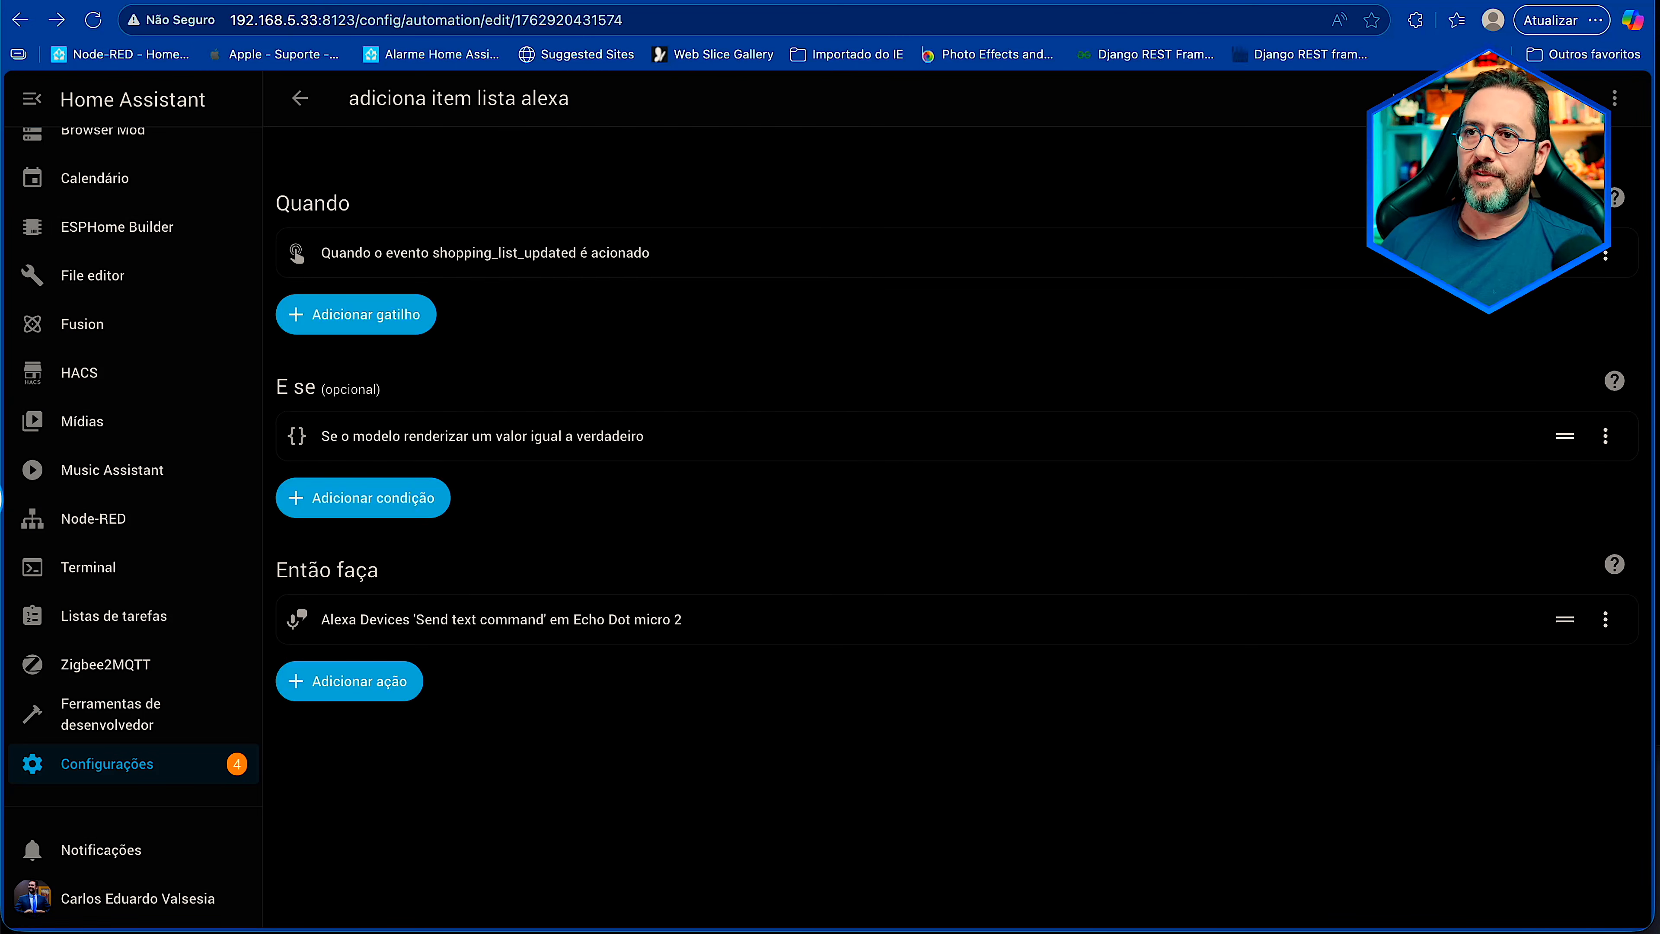
# - Add the item "leite" to the Lista de compras shopping list to test the automation
pyautogui.click(418, 1)
pyautogui.scroll(-3, 136, 660)
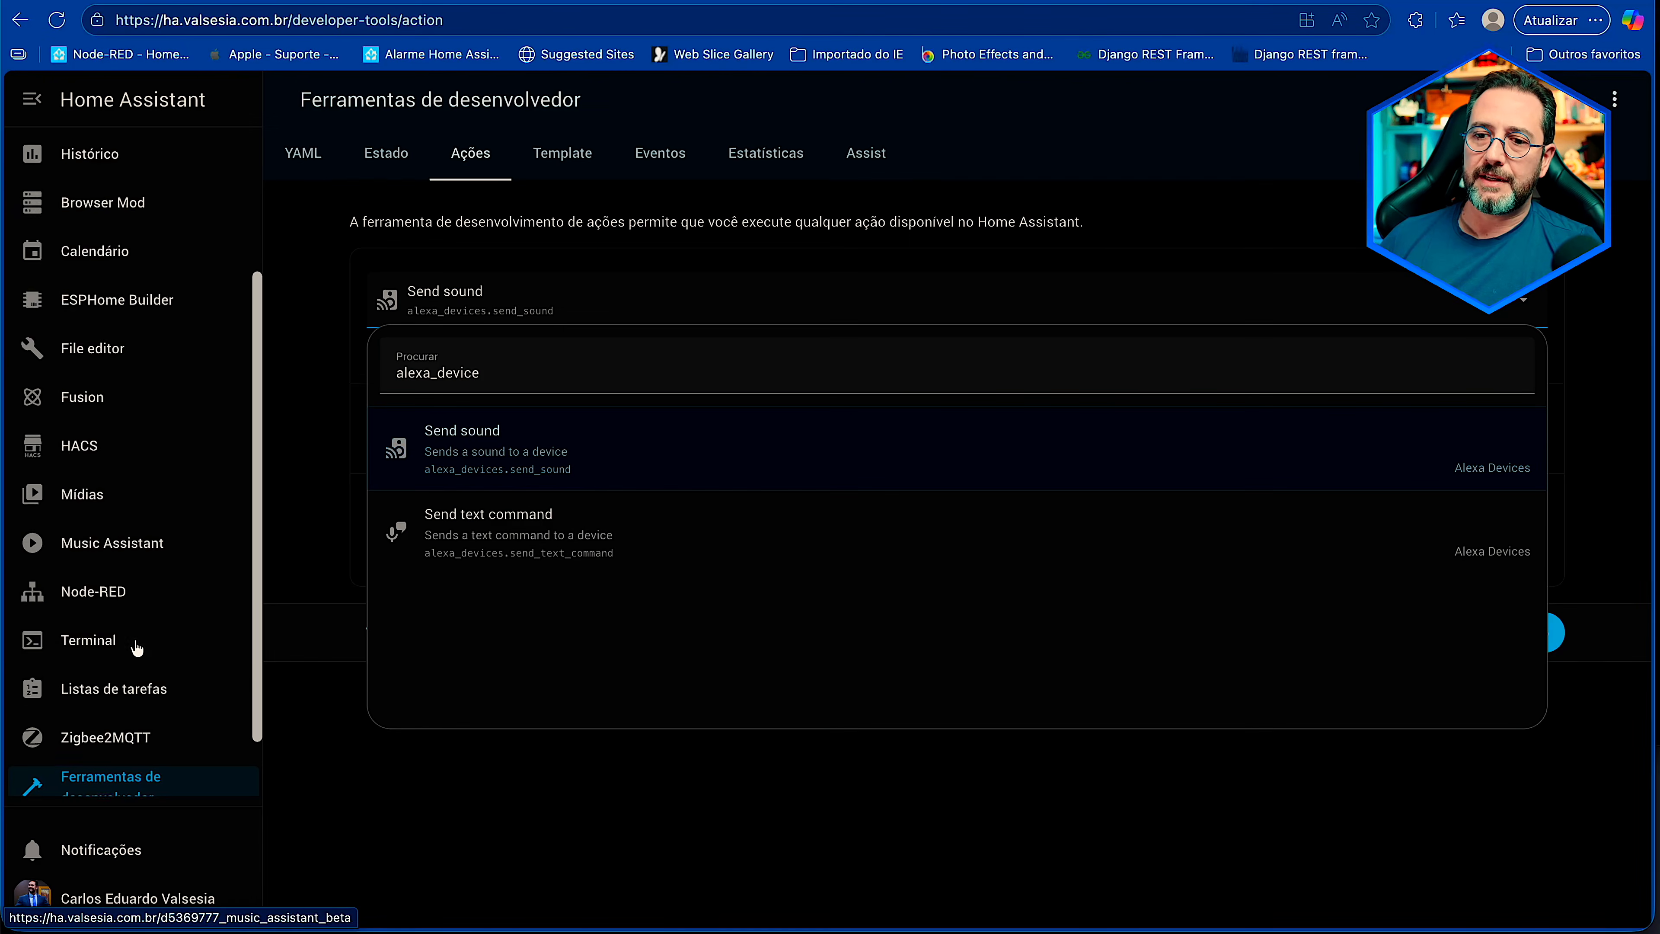
pyautogui.click(136, 682)
pyautogui.click(991, 197)
pyautogui.write('leite')
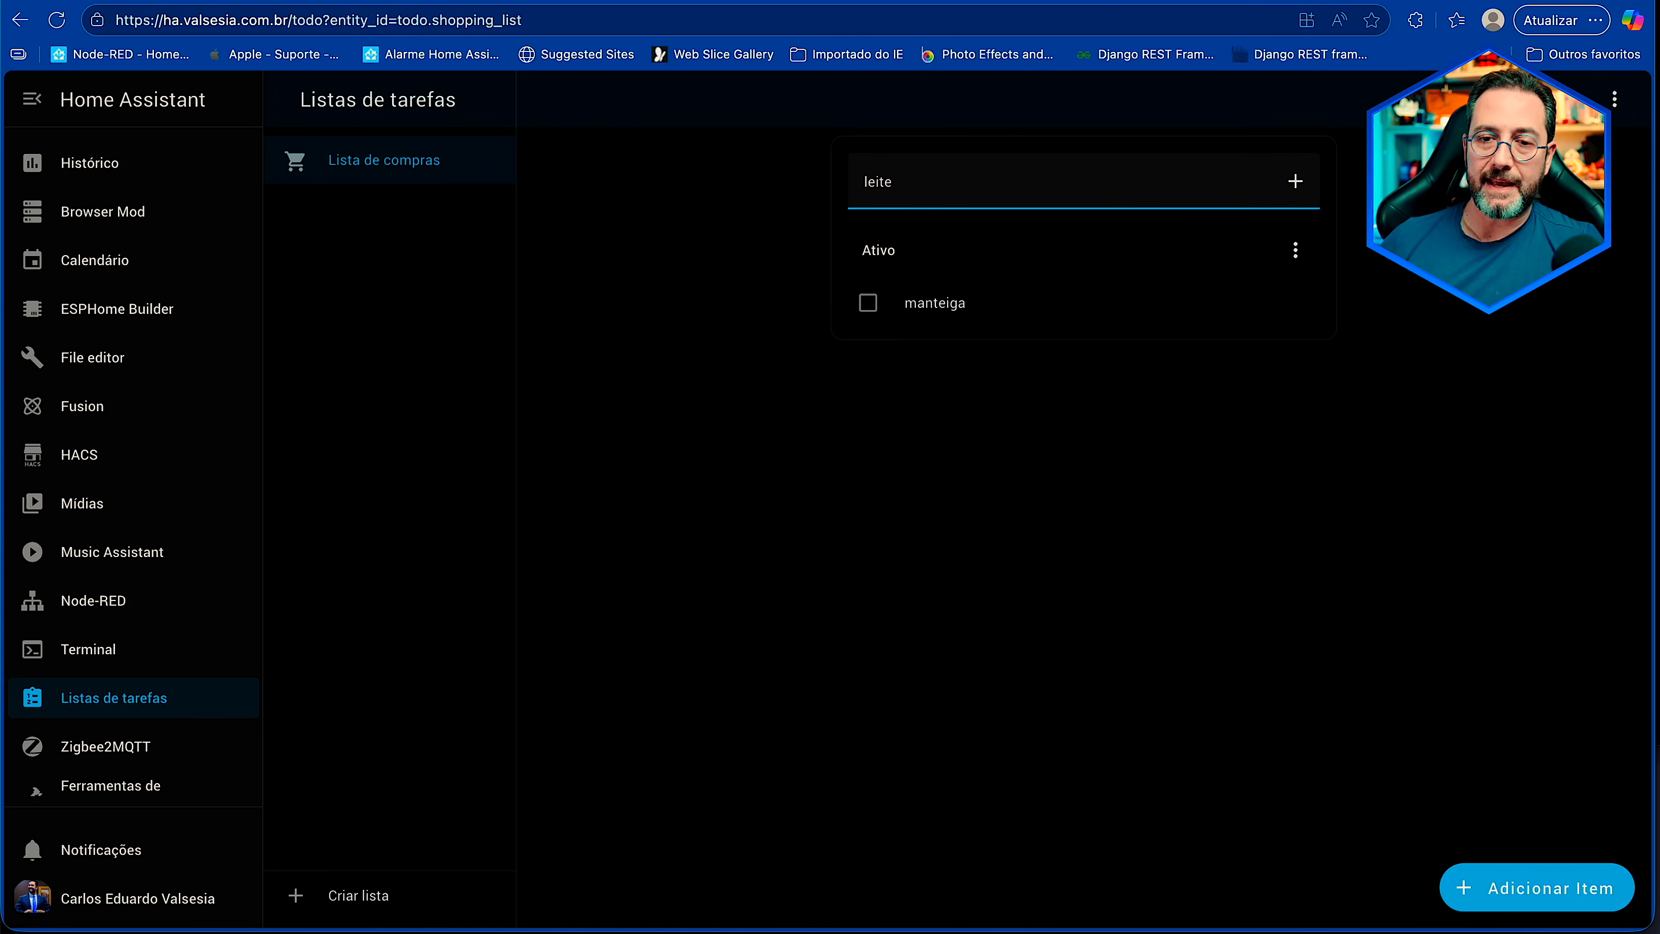
pyautogui.press('Return')
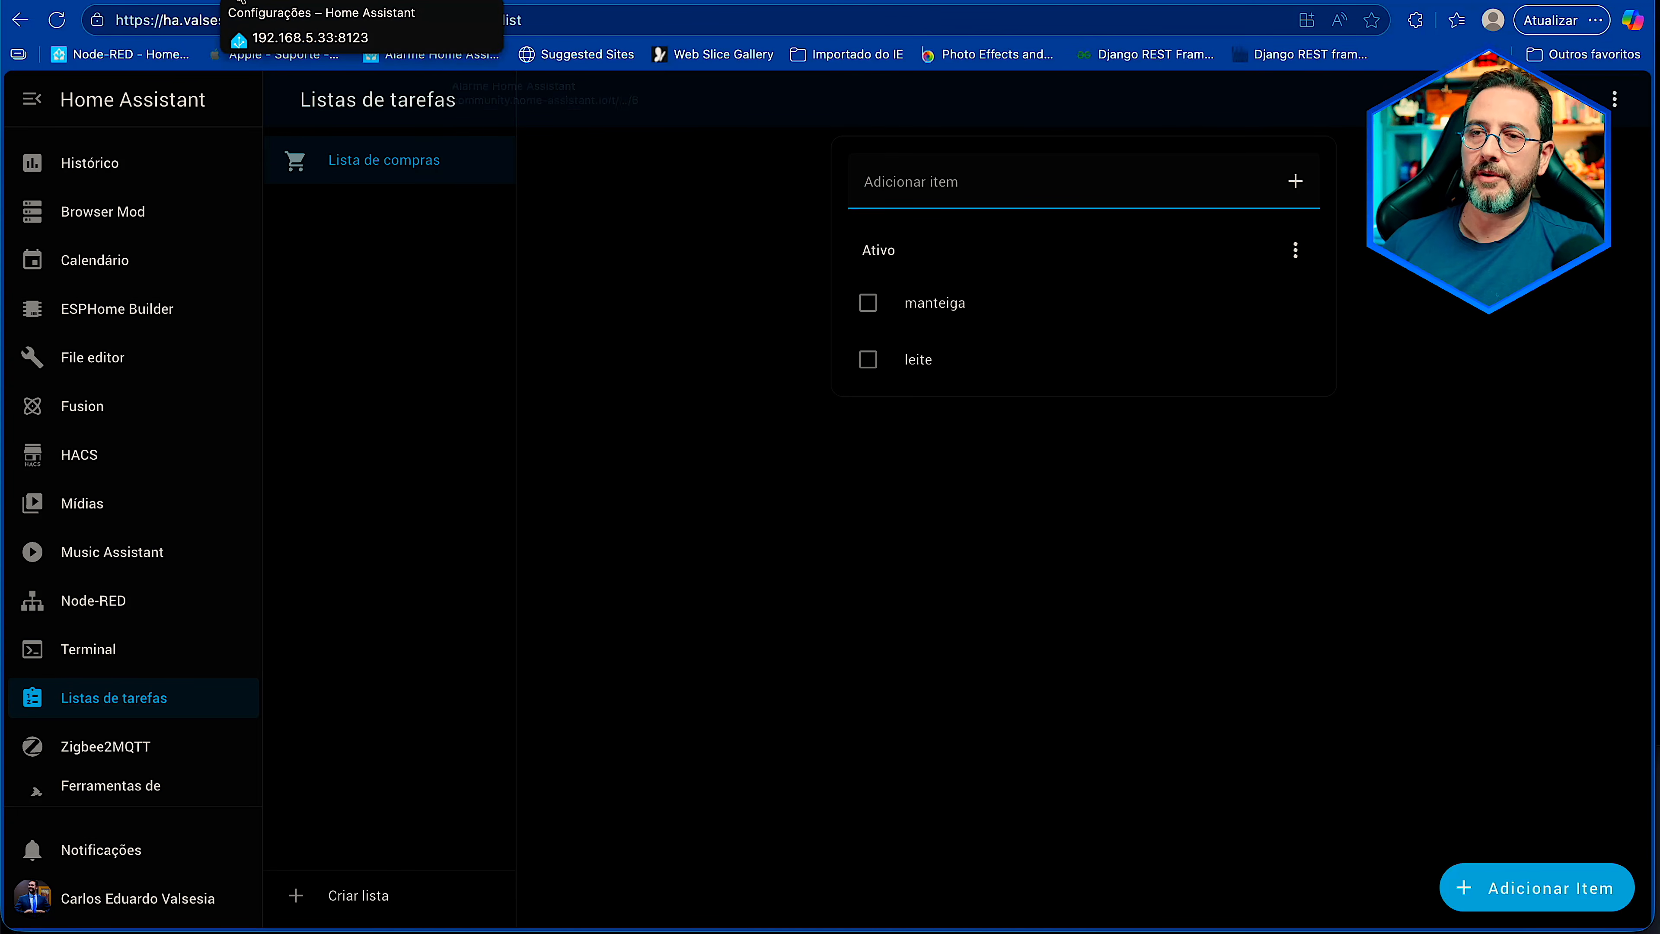
# - Examine the latest trace of "adiciona item lista alexa", checking the trigger, the template condition and the text command sent
pyautogui.click(239, 1)
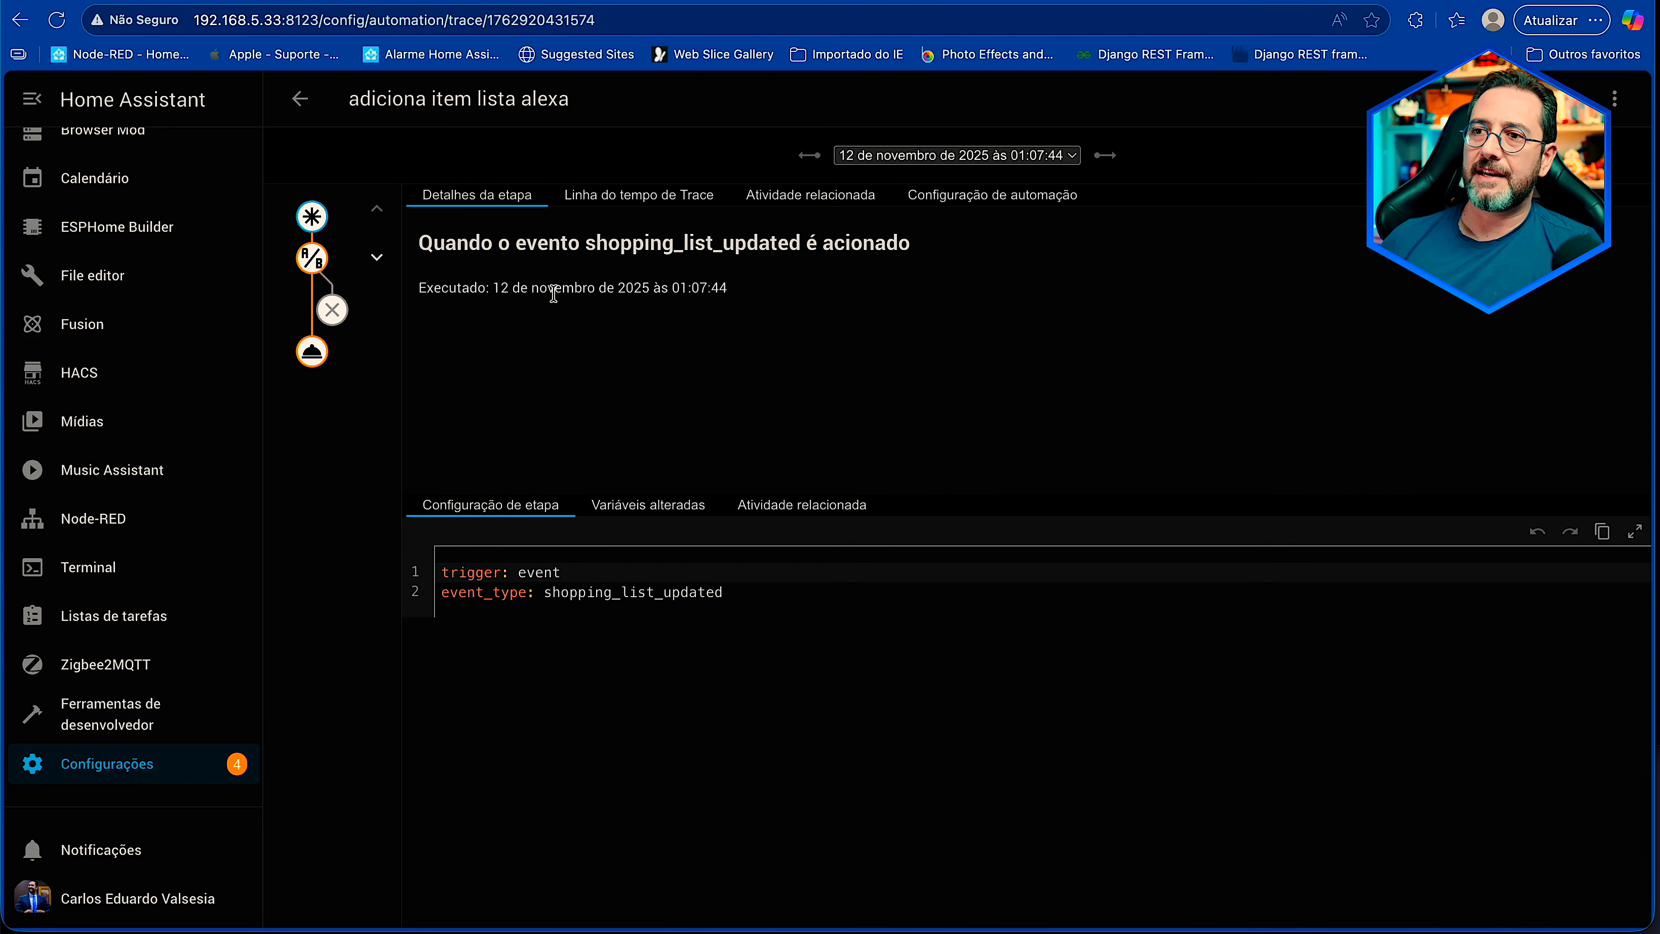
pyautogui.click(376, 258)
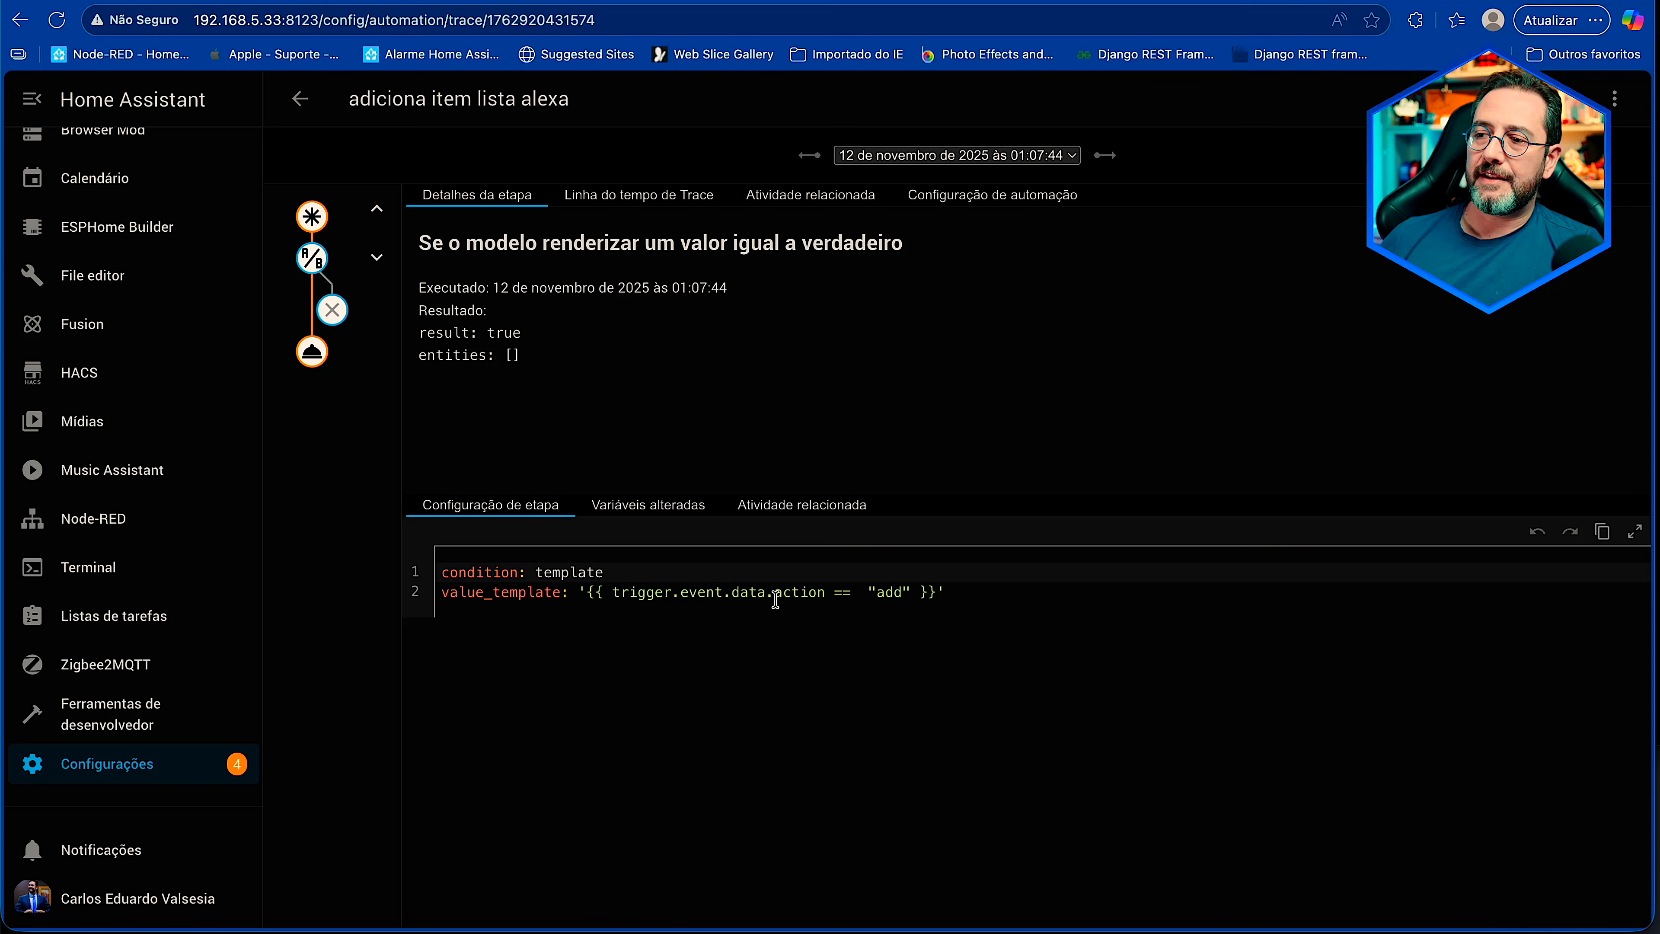
pyautogui.click(313, 351)
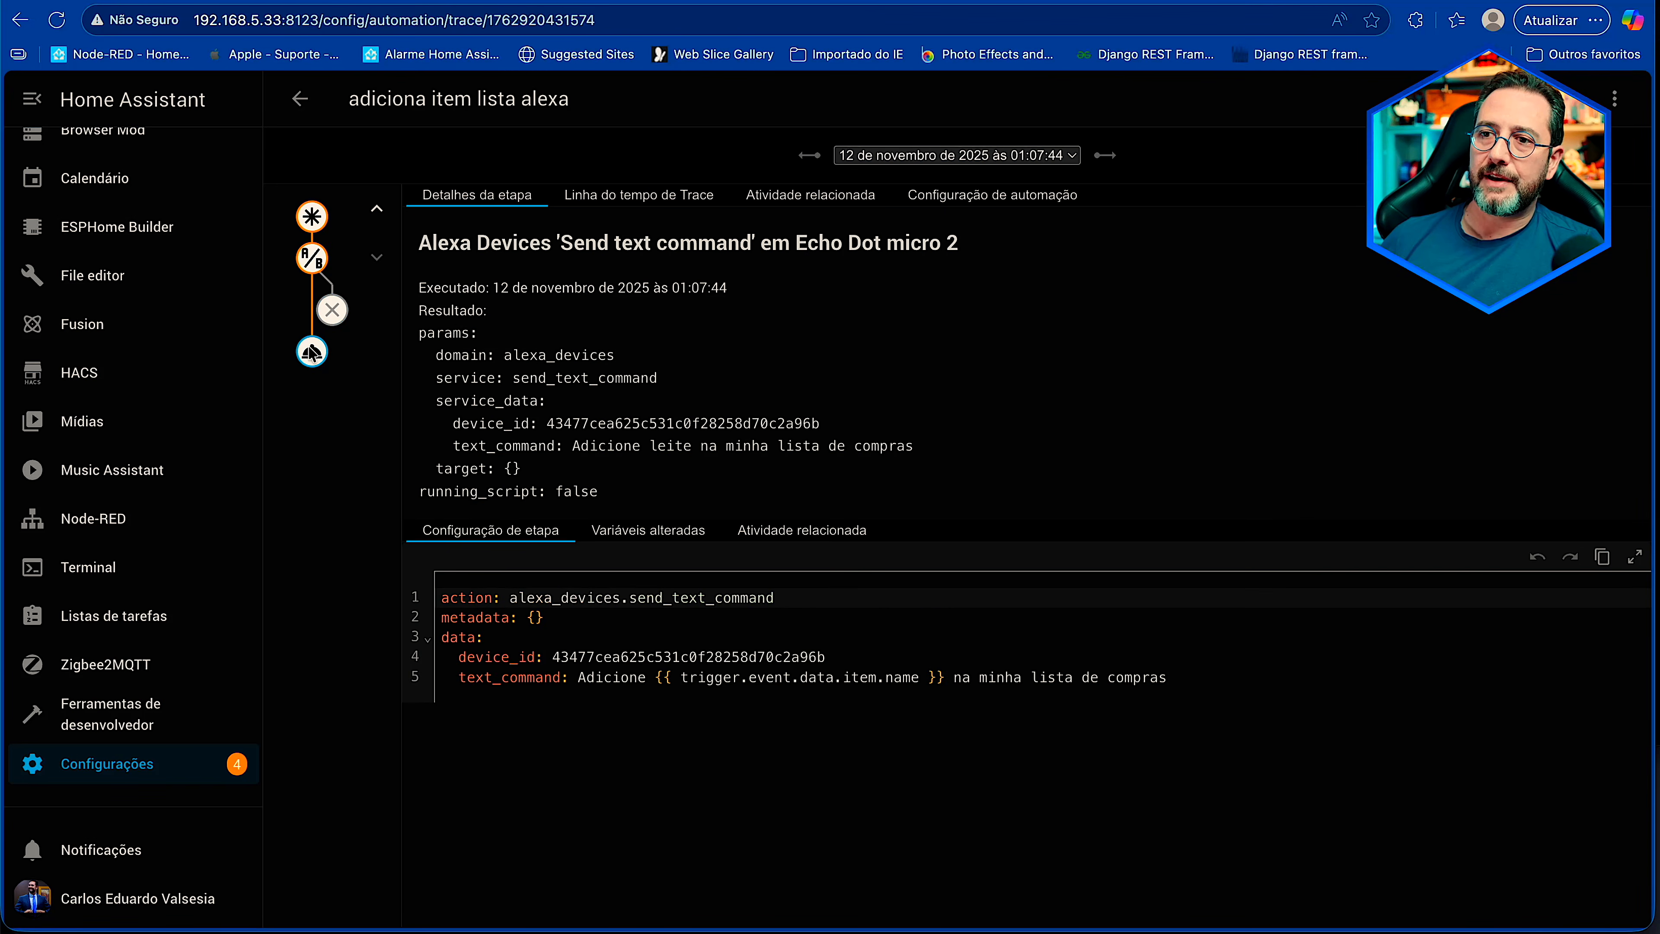
pyautogui.moveTo(515, 450); pyautogui.dragTo(913, 470)
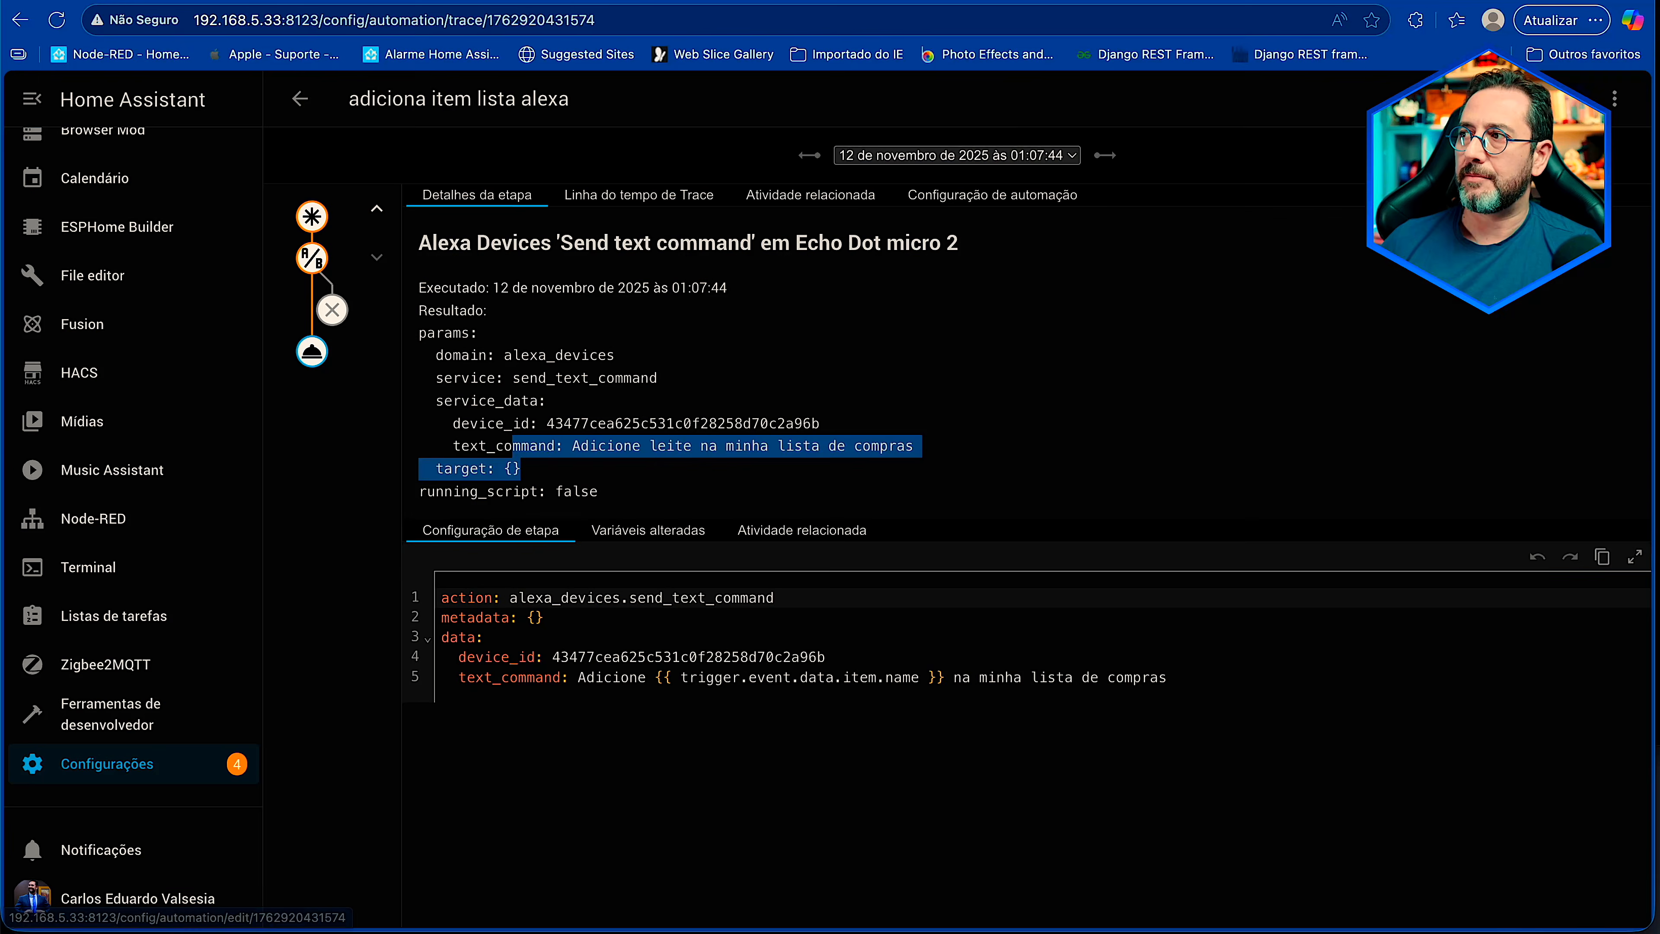
pyautogui.click(1523, 99)
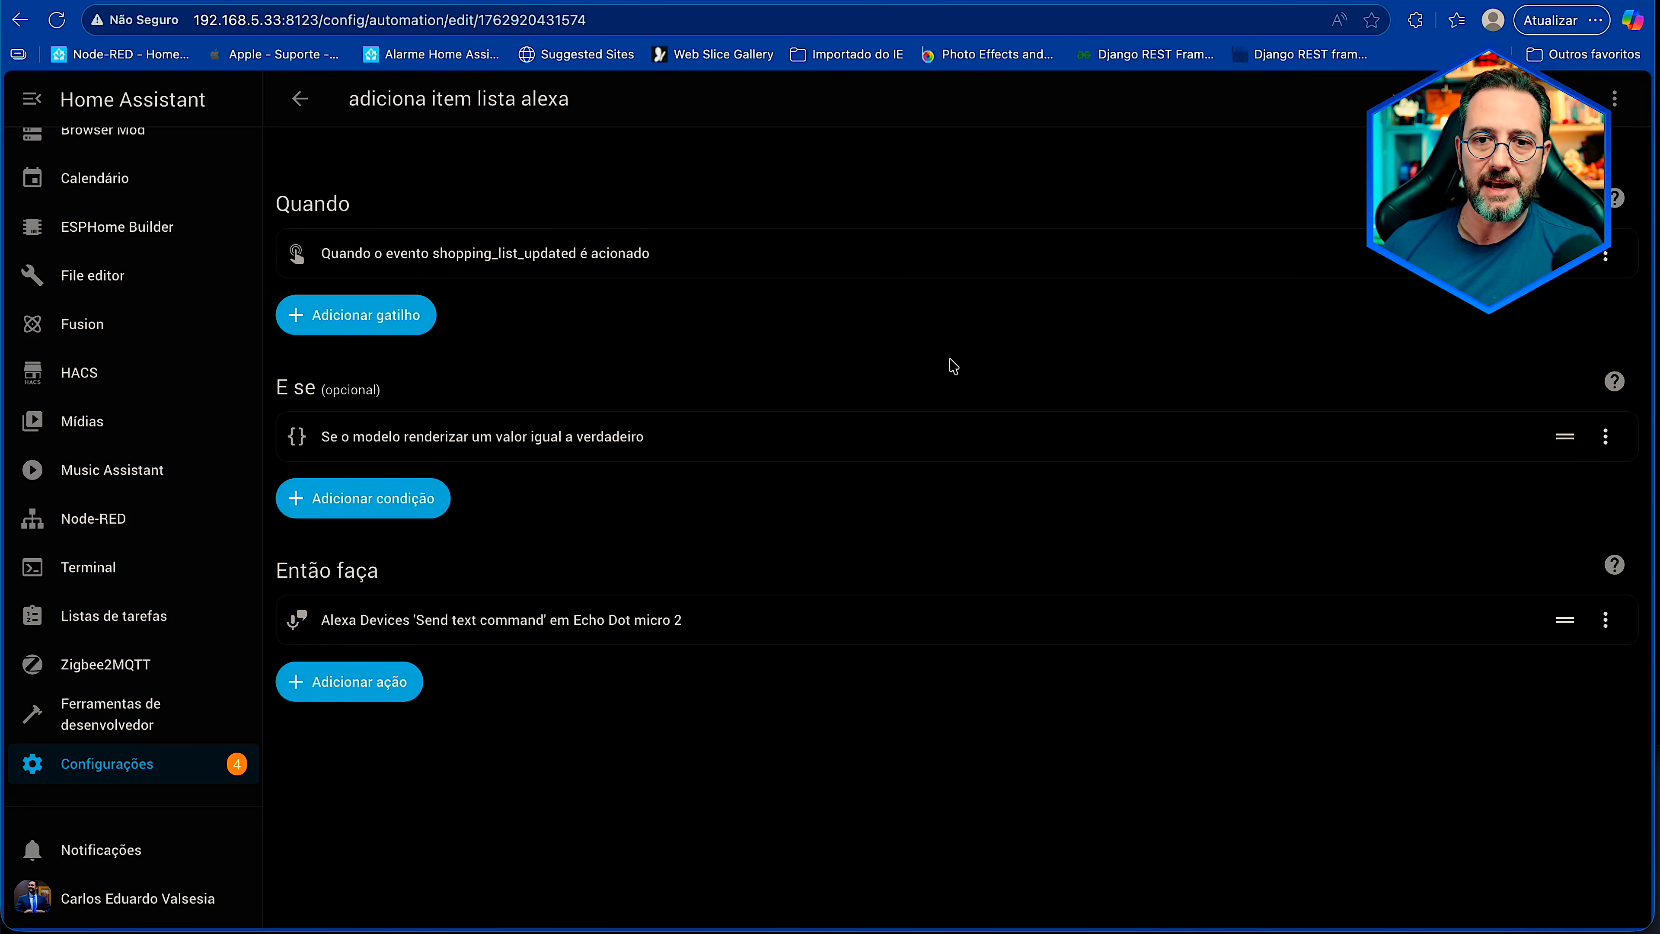
pyautogui.click(300, 99)
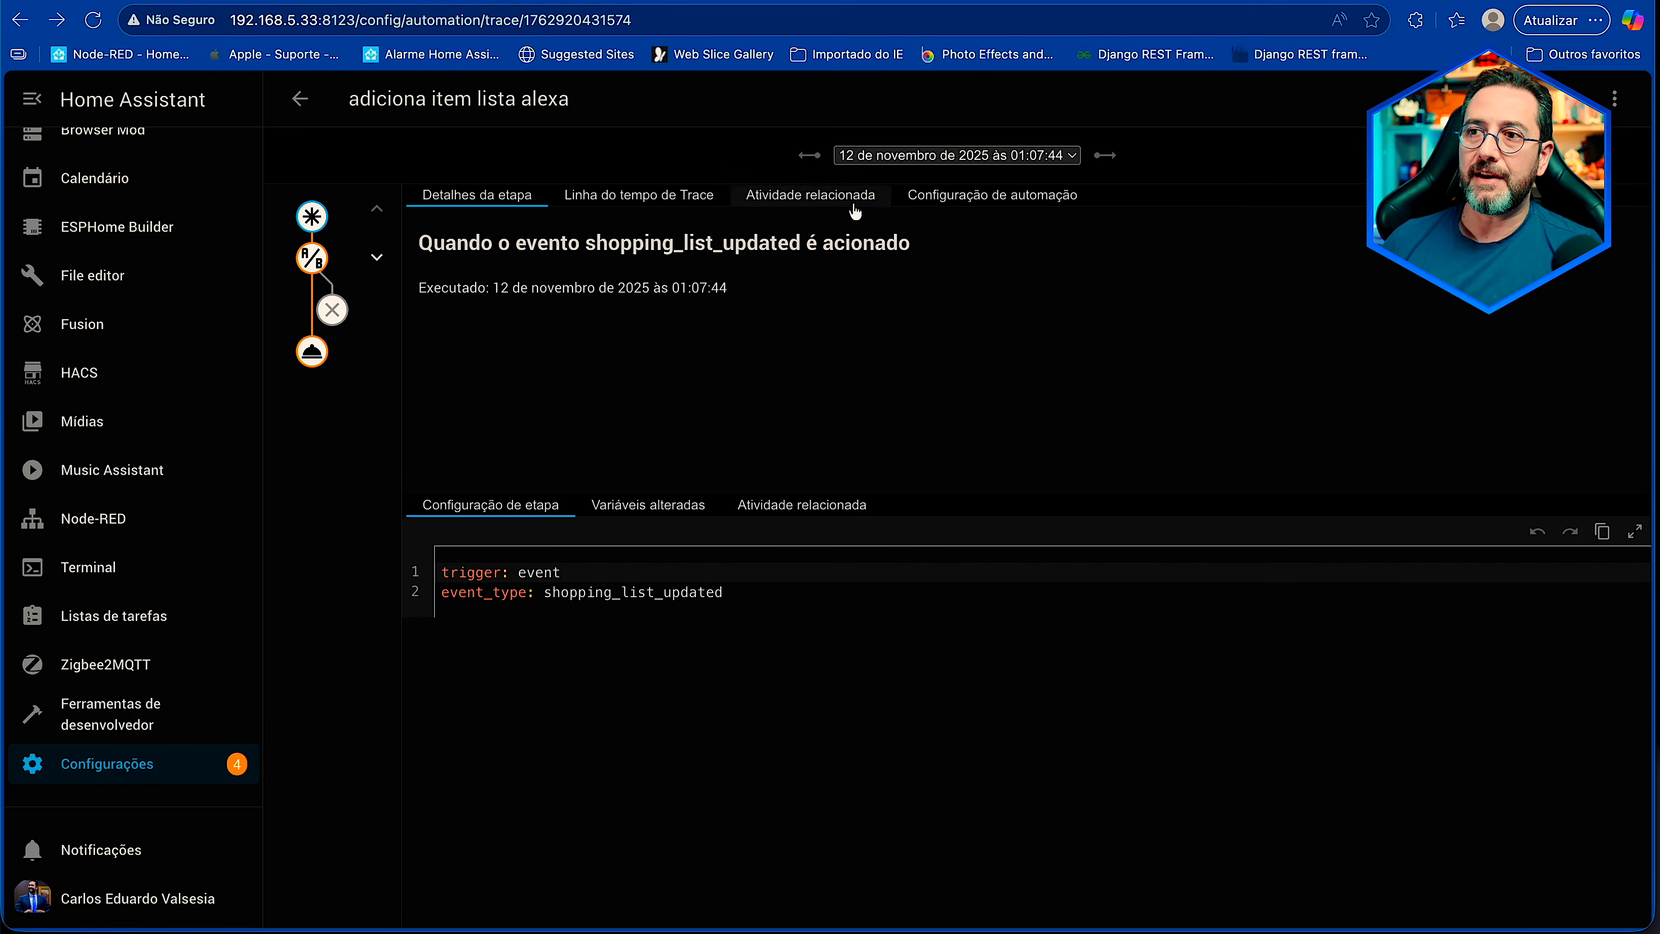
# - Return to the automations list and create another empty automation from scratch
pyautogui.click(300, 99)
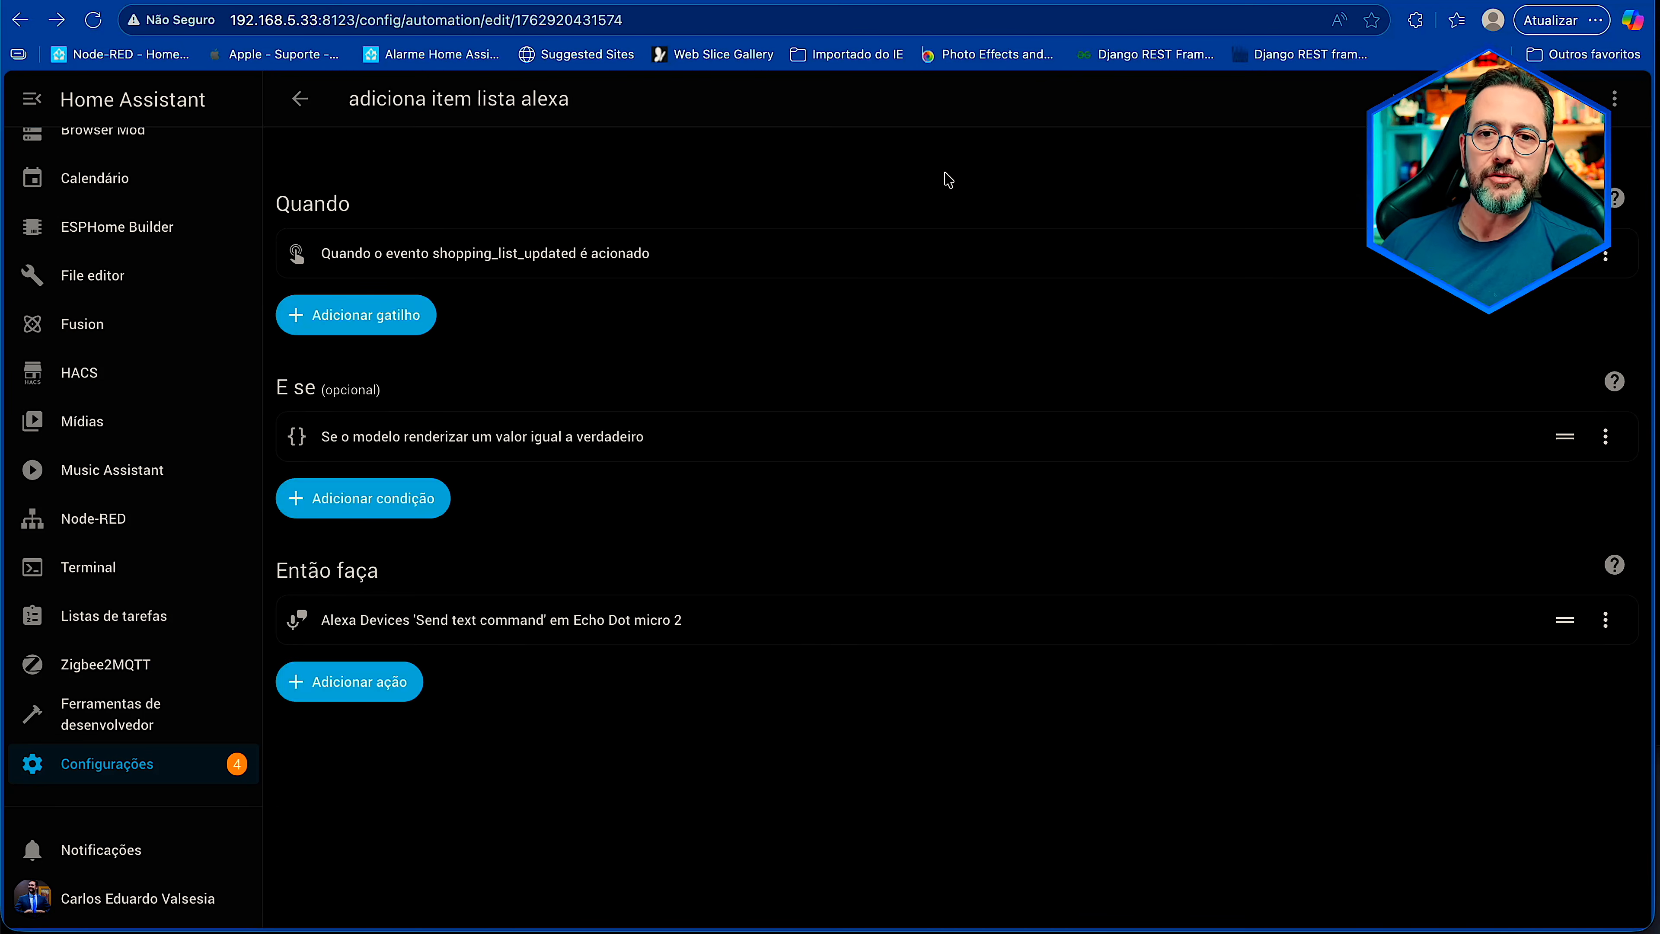
pyautogui.click(301, 102)
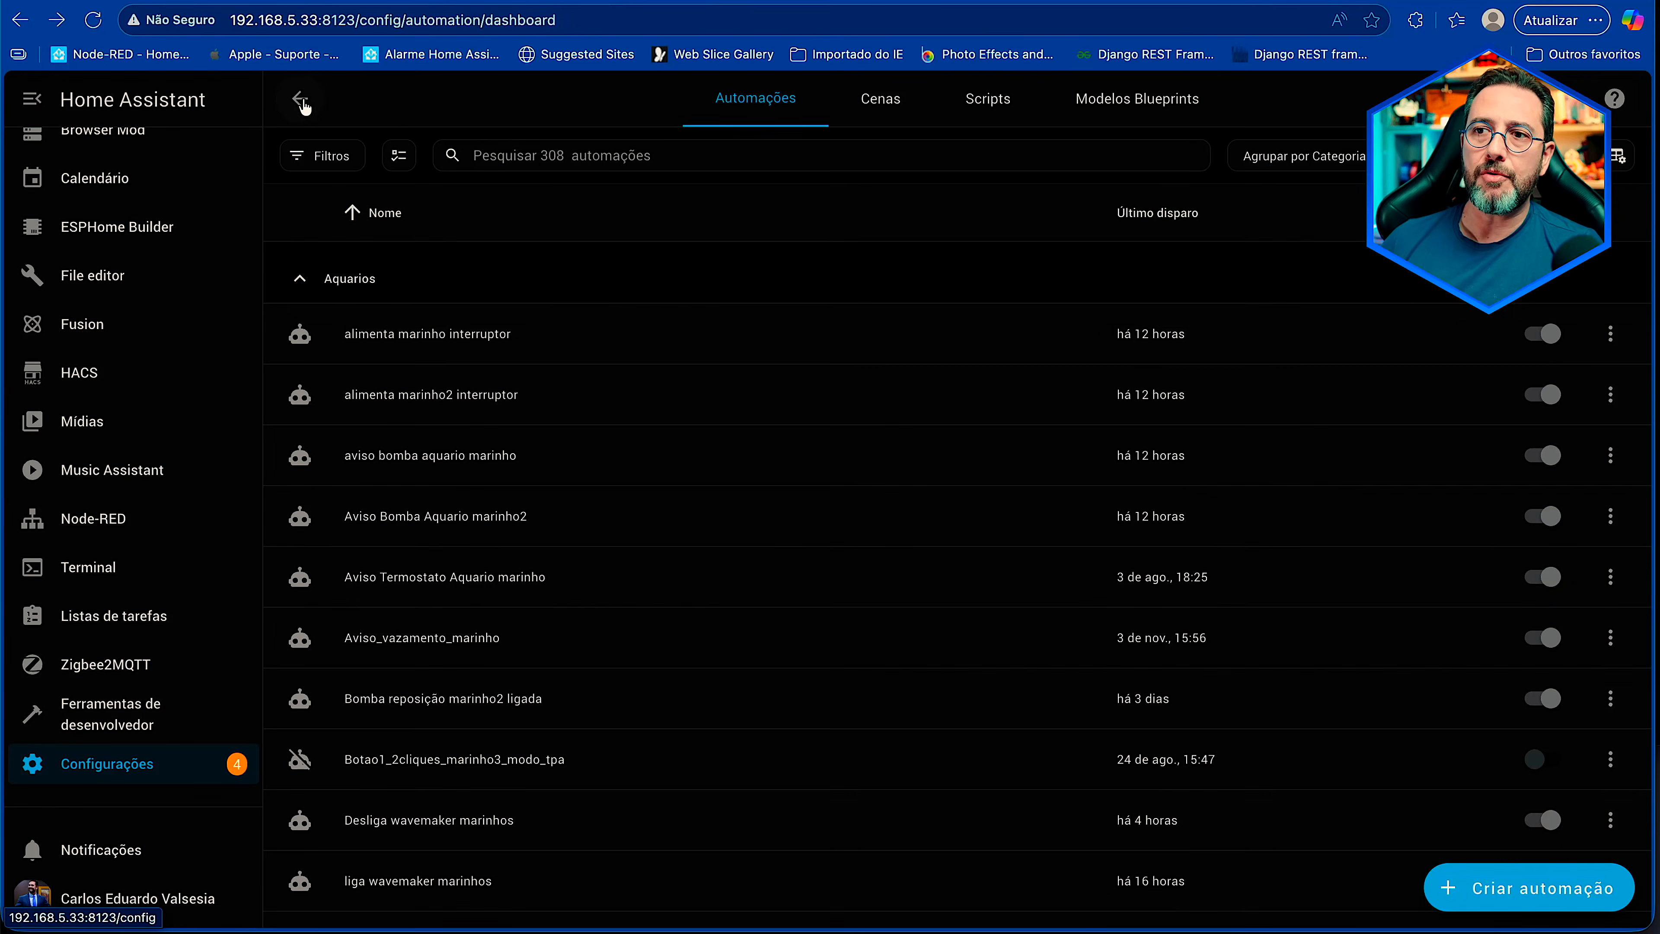
pyautogui.click(1517, 895)
pyautogui.click(779, 376)
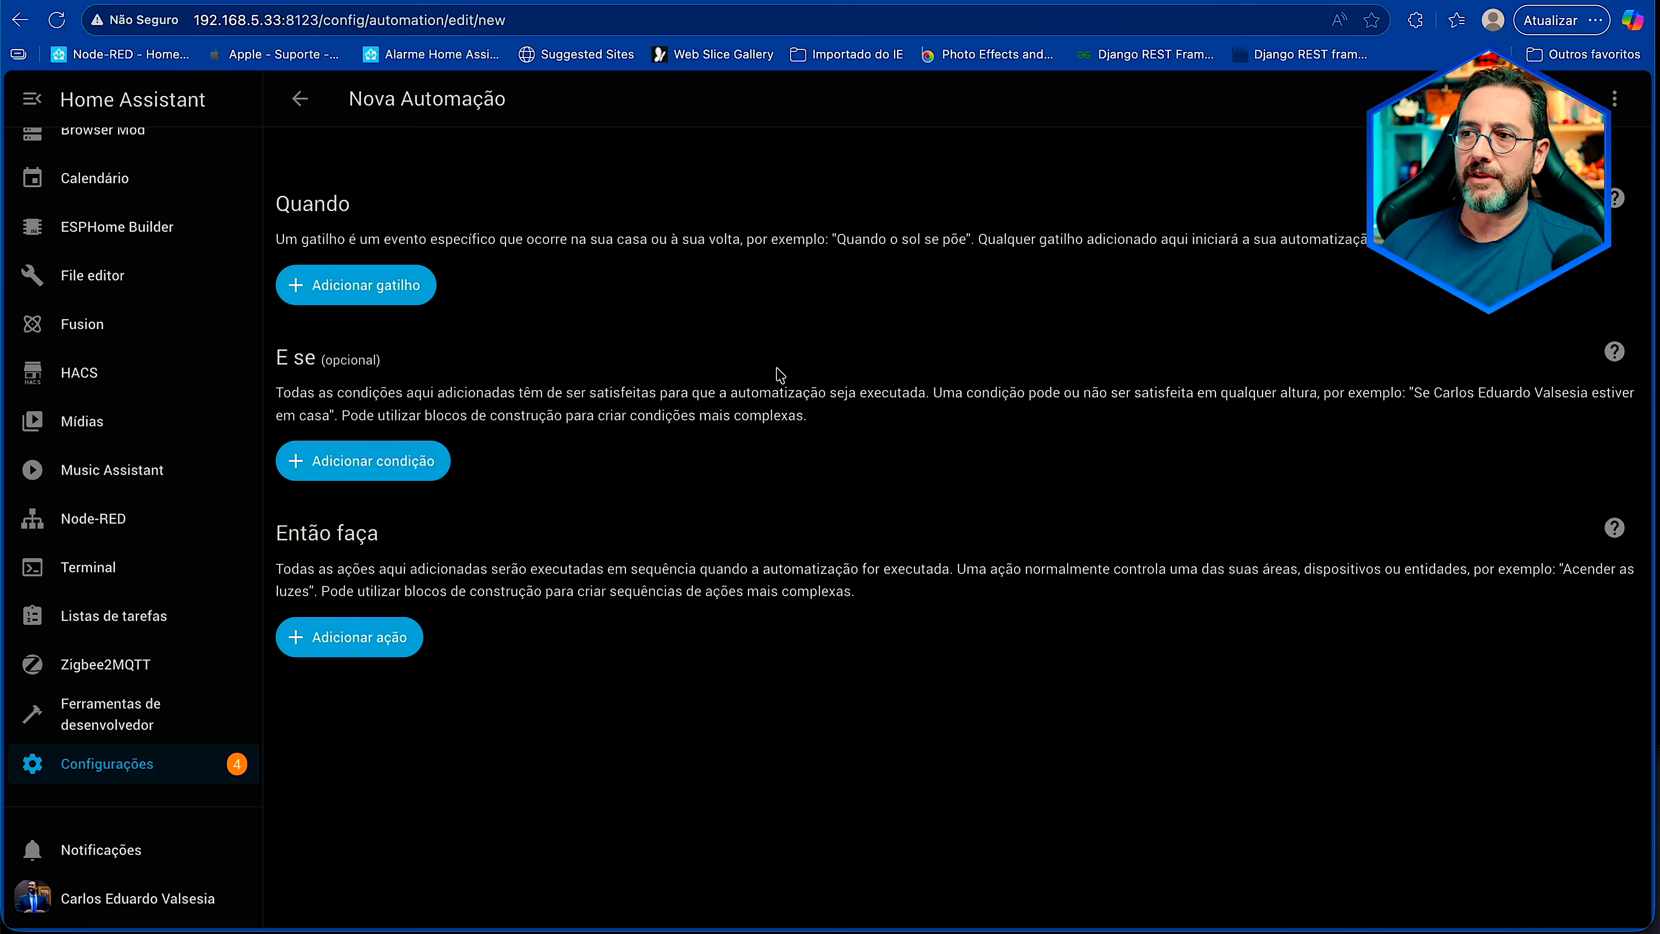
# - Add a manual event trigger with the event type shopping_list_updated to the second automation
pyautogui.click(366, 285)
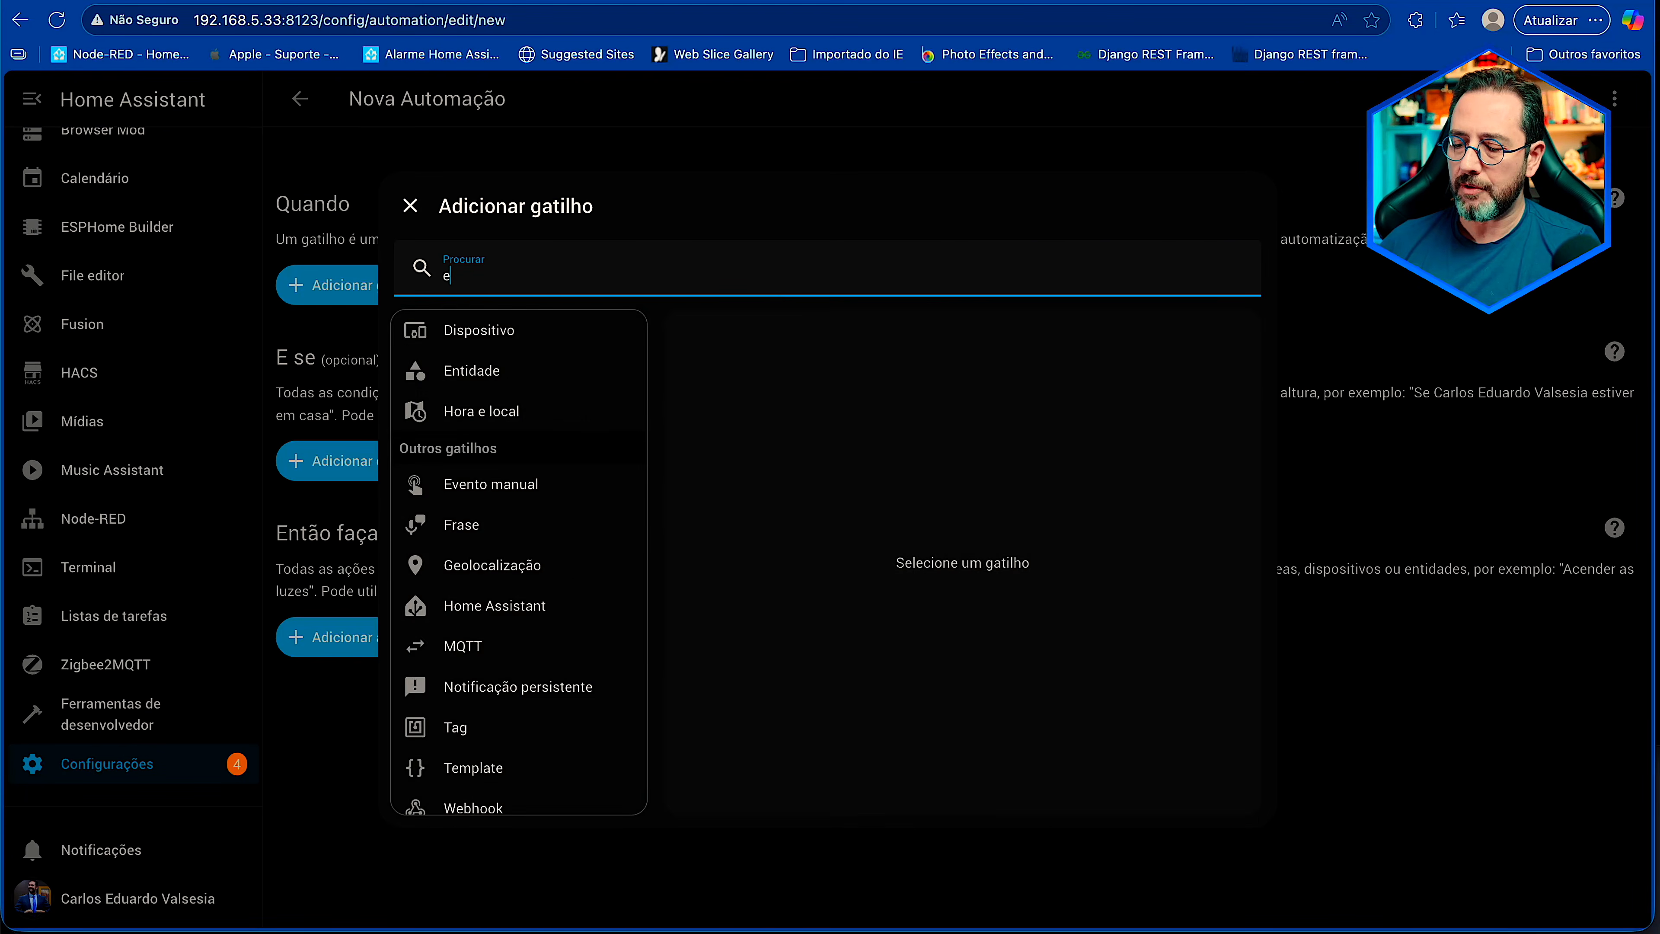
pyautogui.write('event')
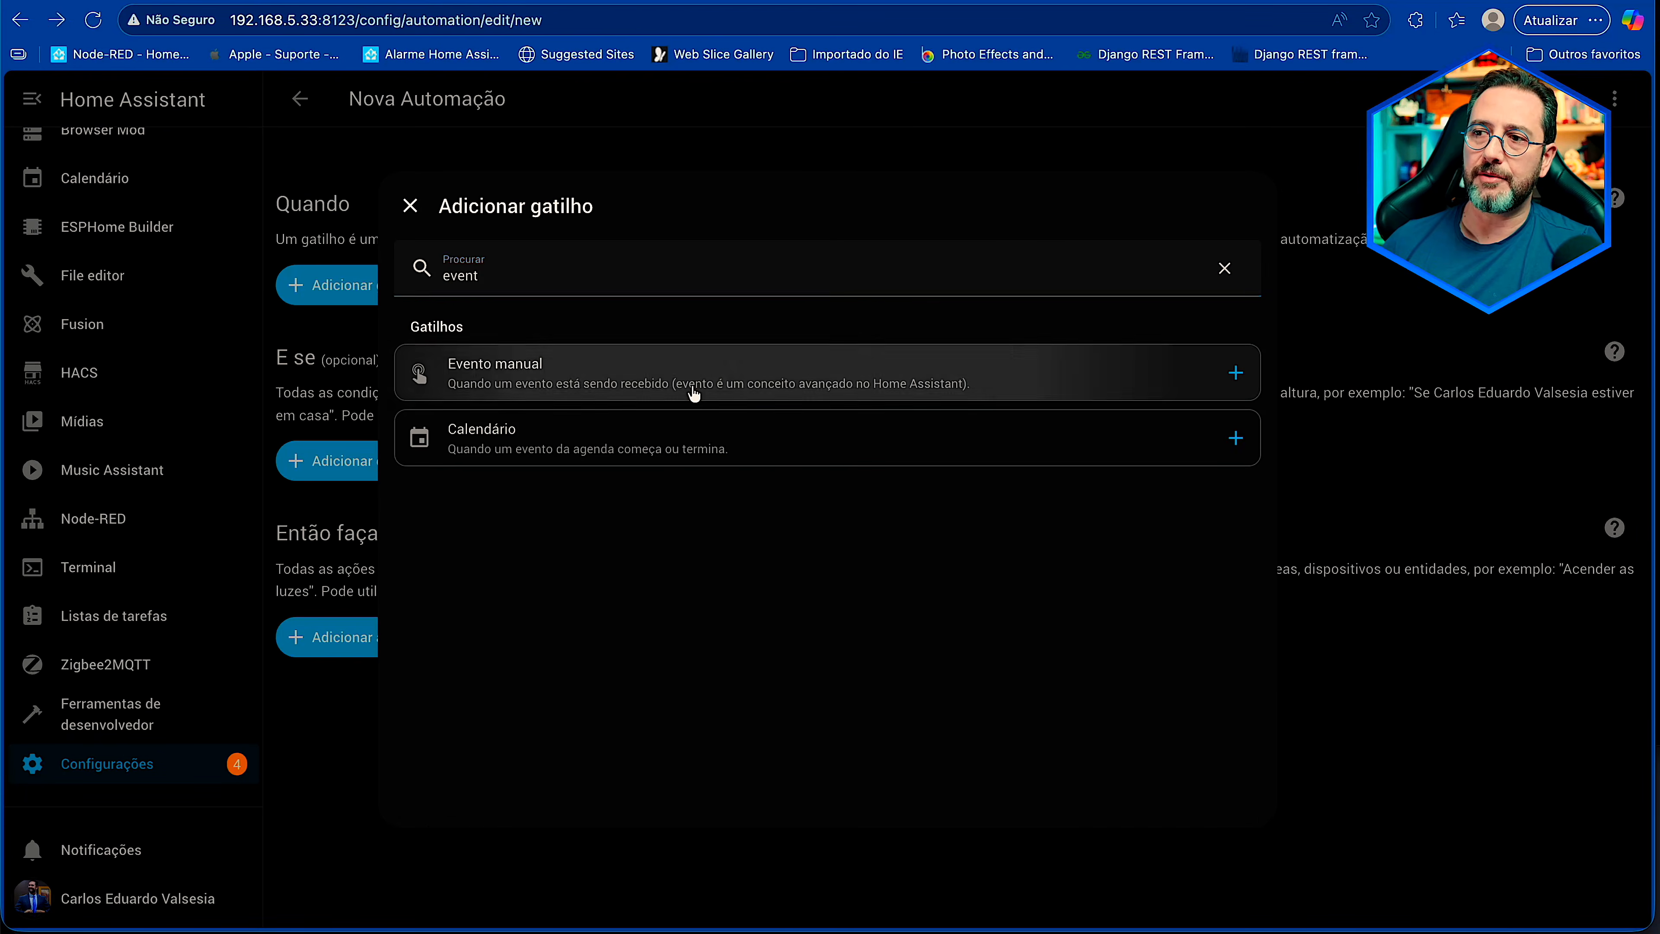
pyautogui.click(817, 373)
pyautogui.click(1321, 250)
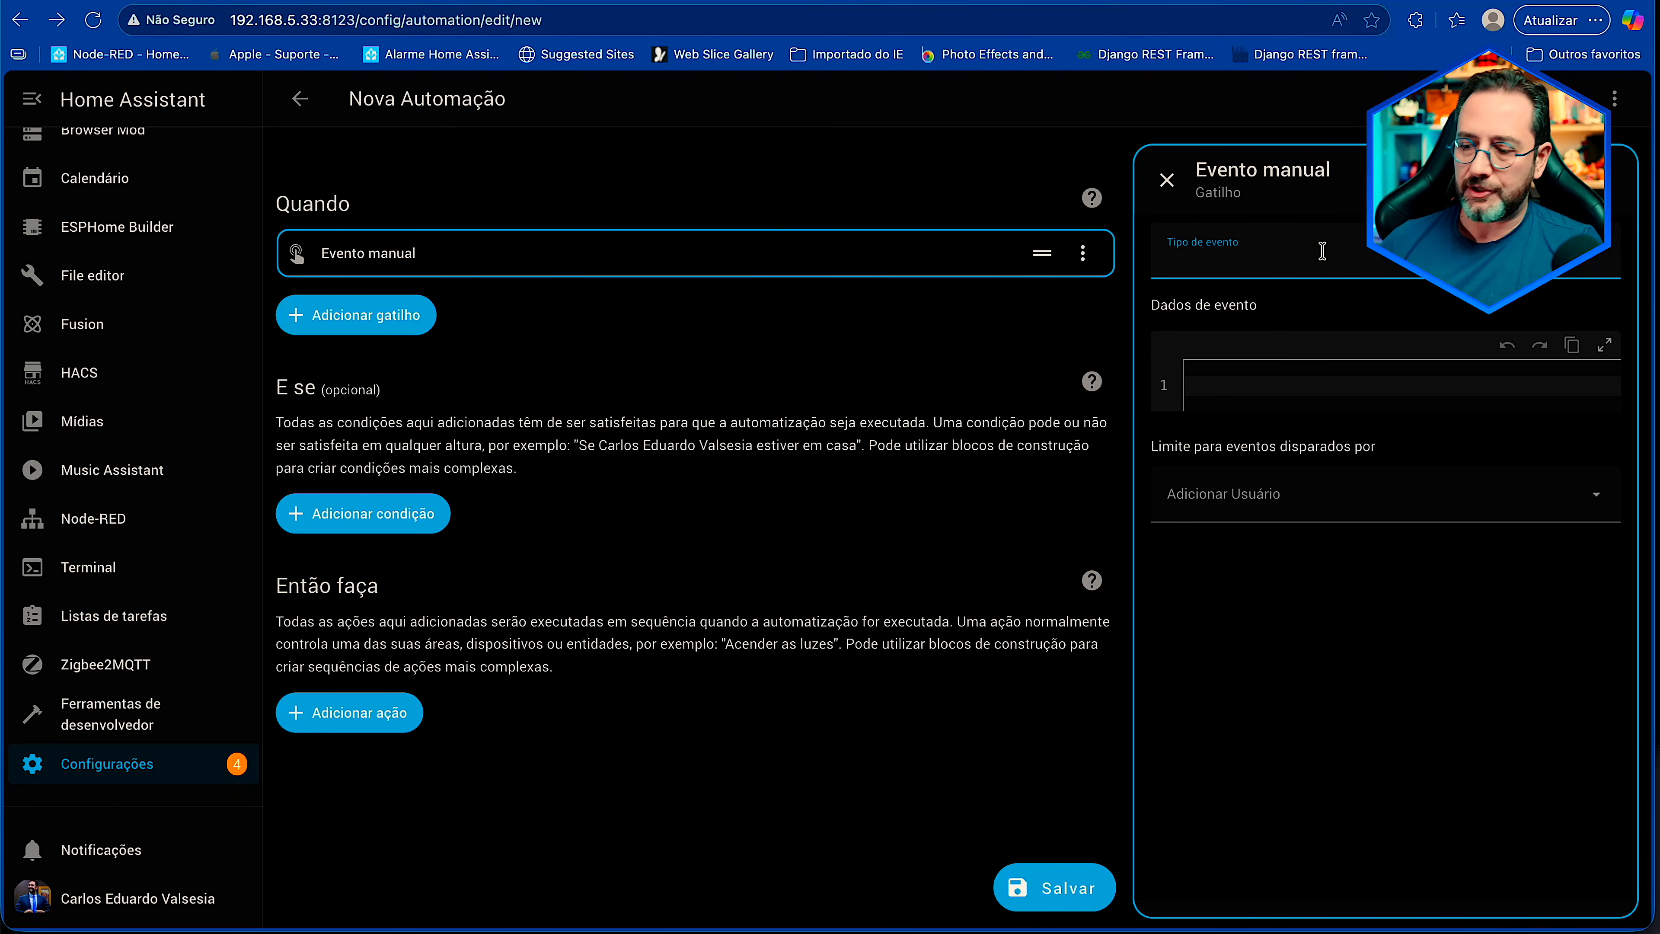
pyautogui.write('shopping_list_updated')
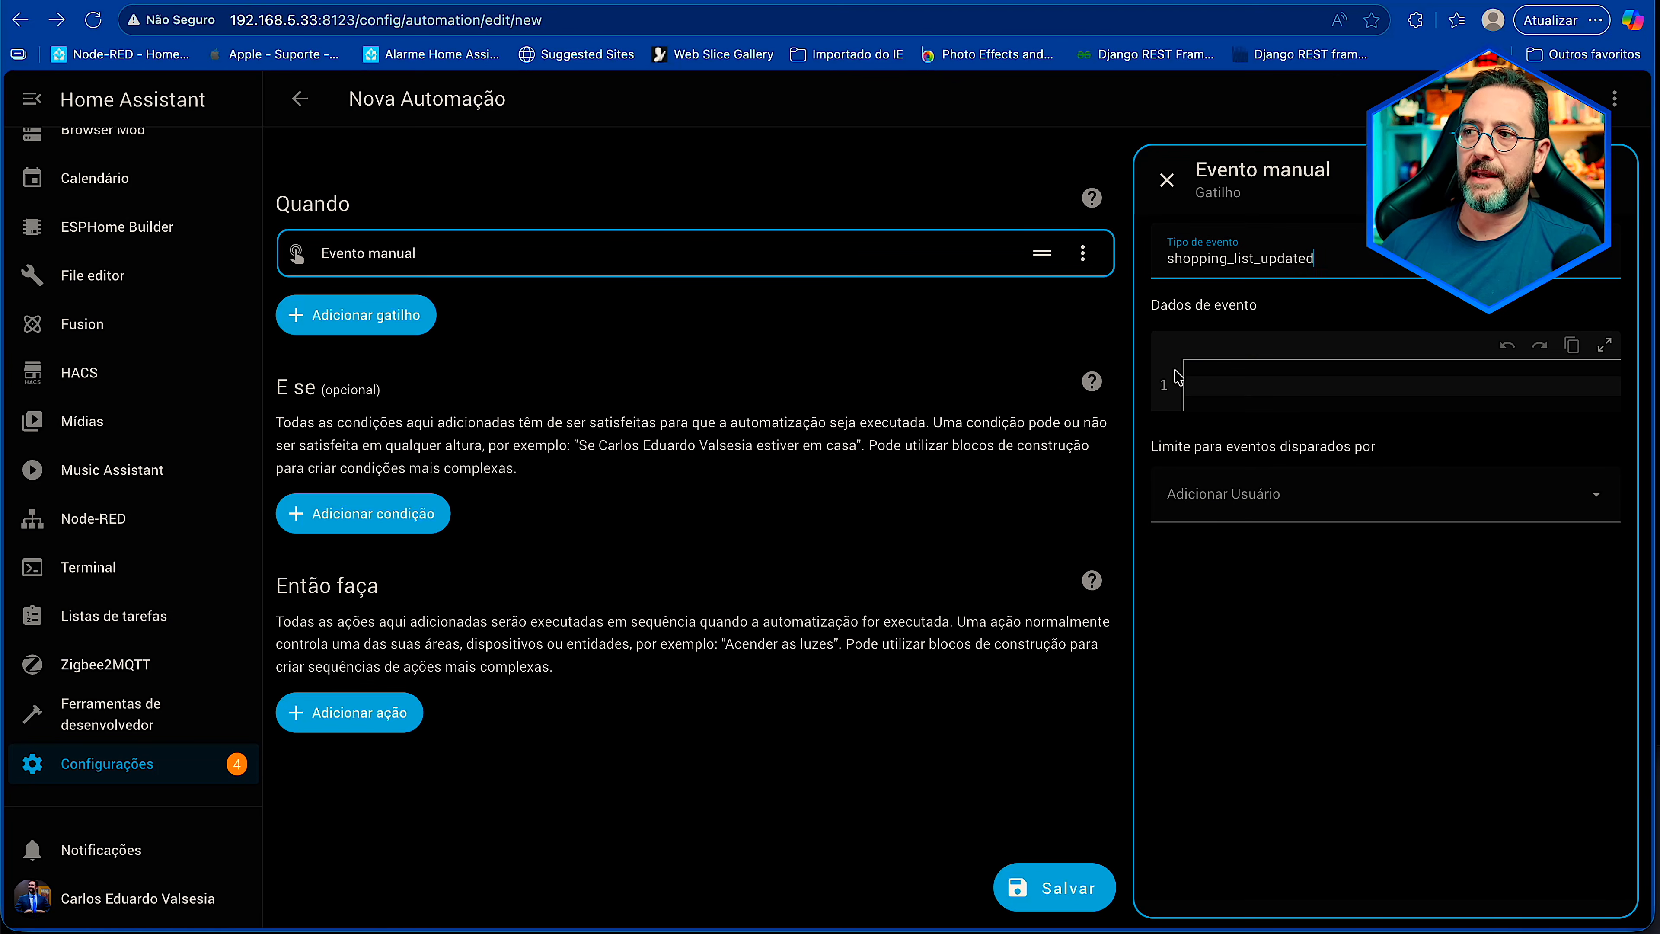
# - Start adding a condition to the new automation and review the data of the latest captured shopping_list_updated event
pyautogui.click(385, 513)
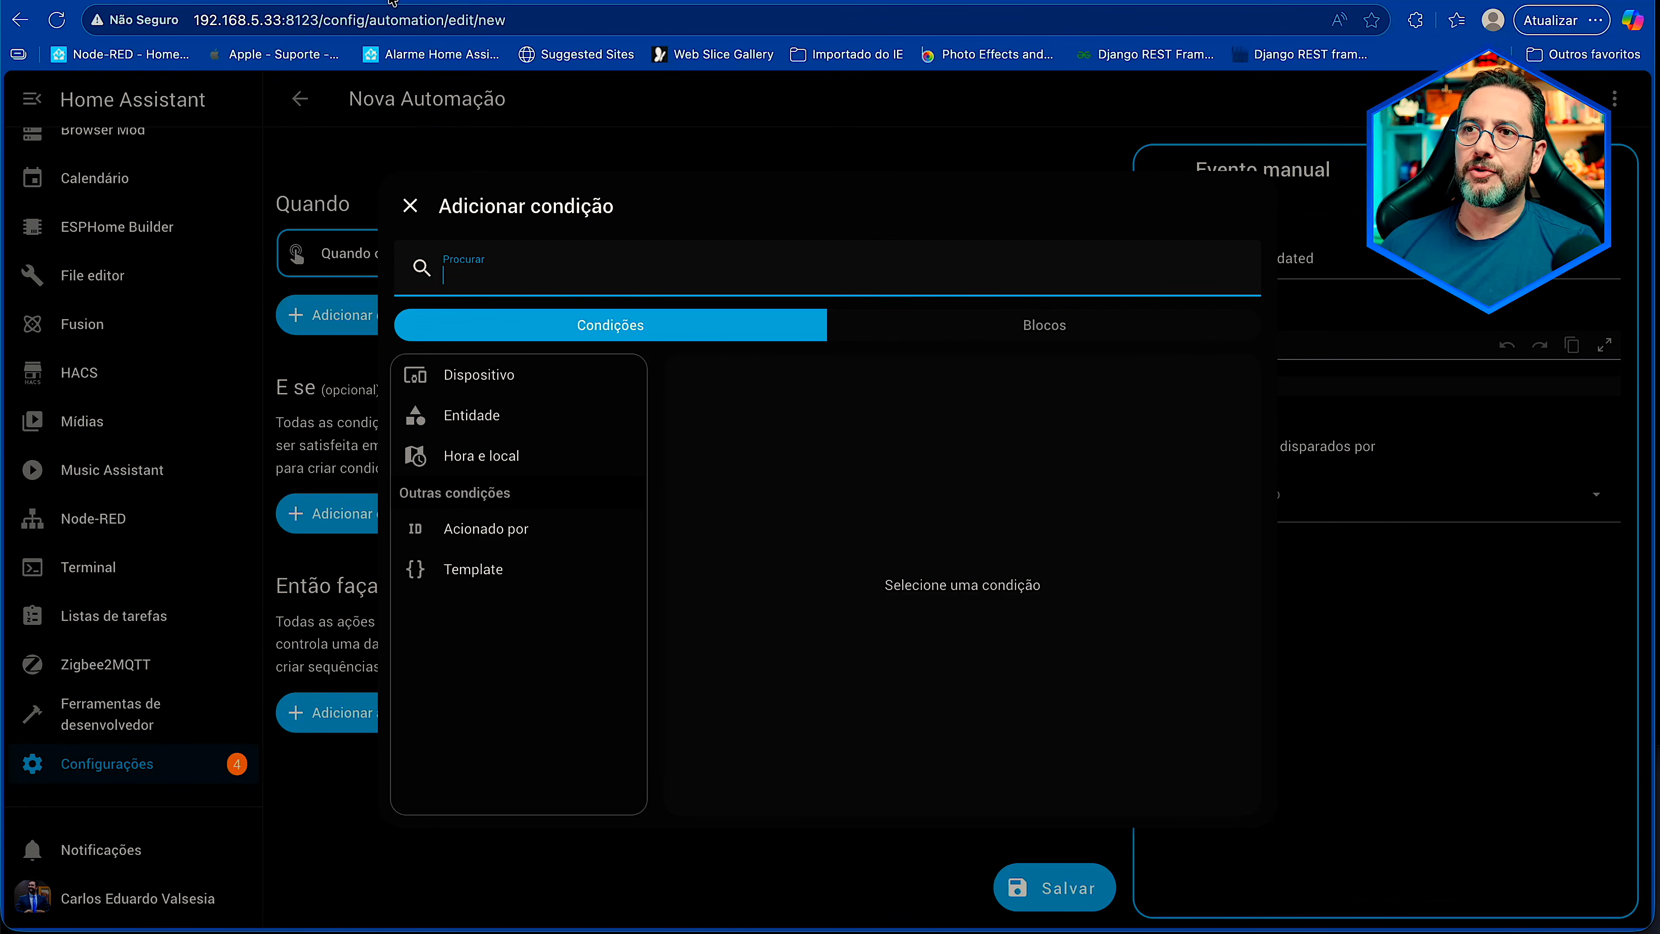
pyautogui.click(370, 2)
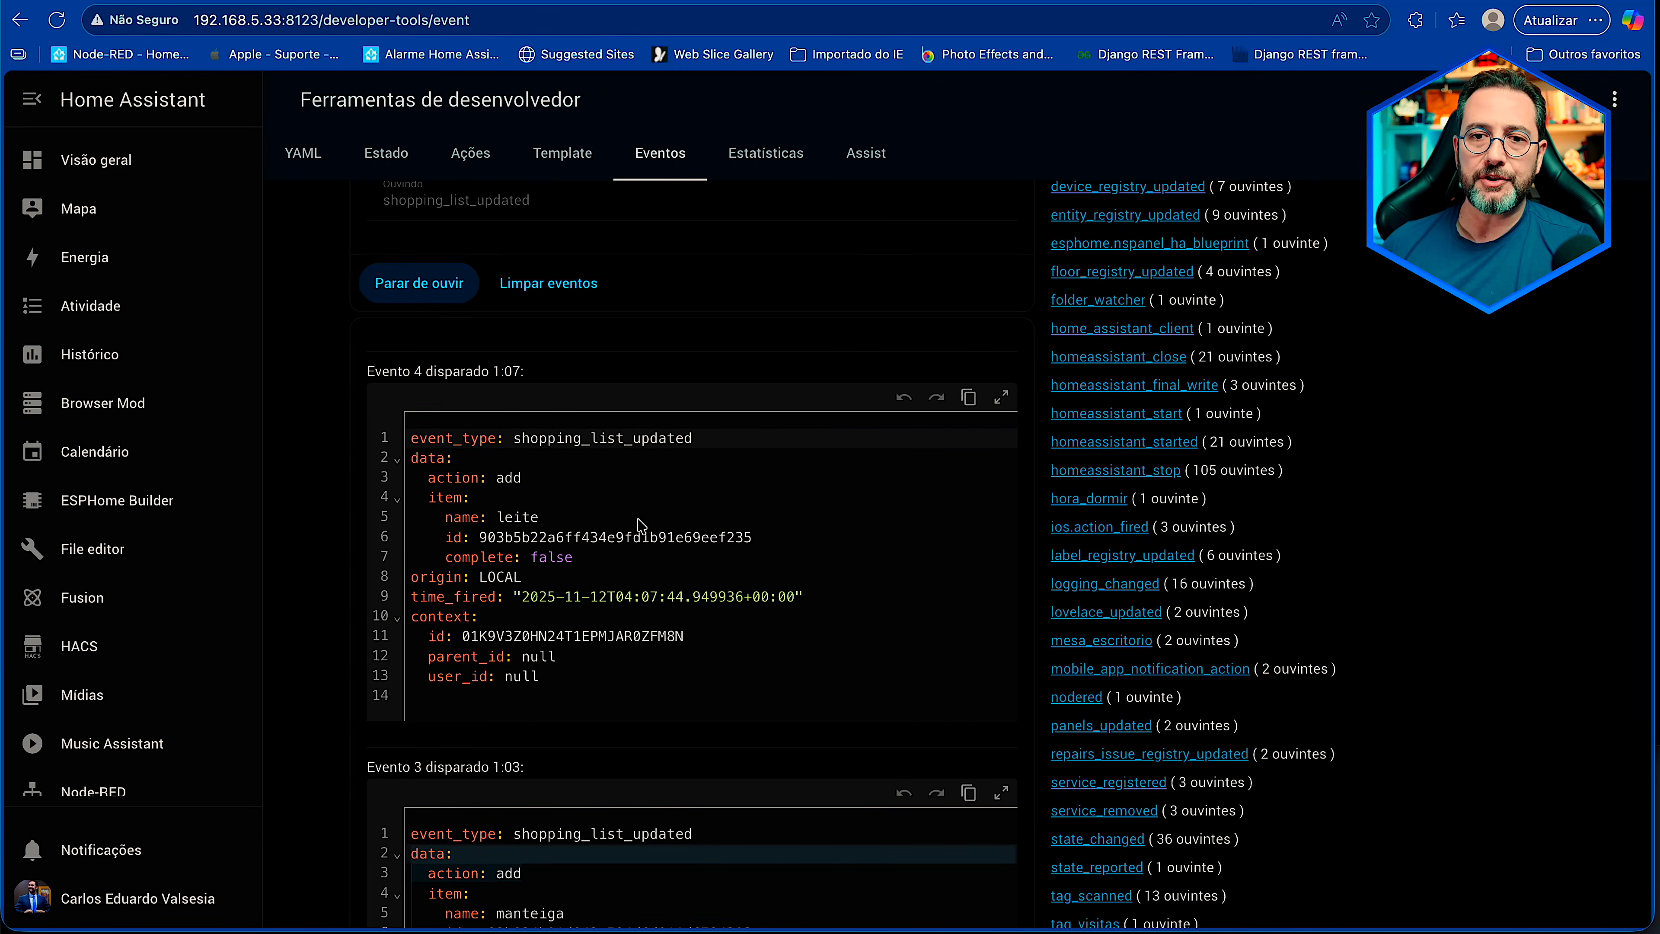
pyautogui.scroll(-1, 549, 186)
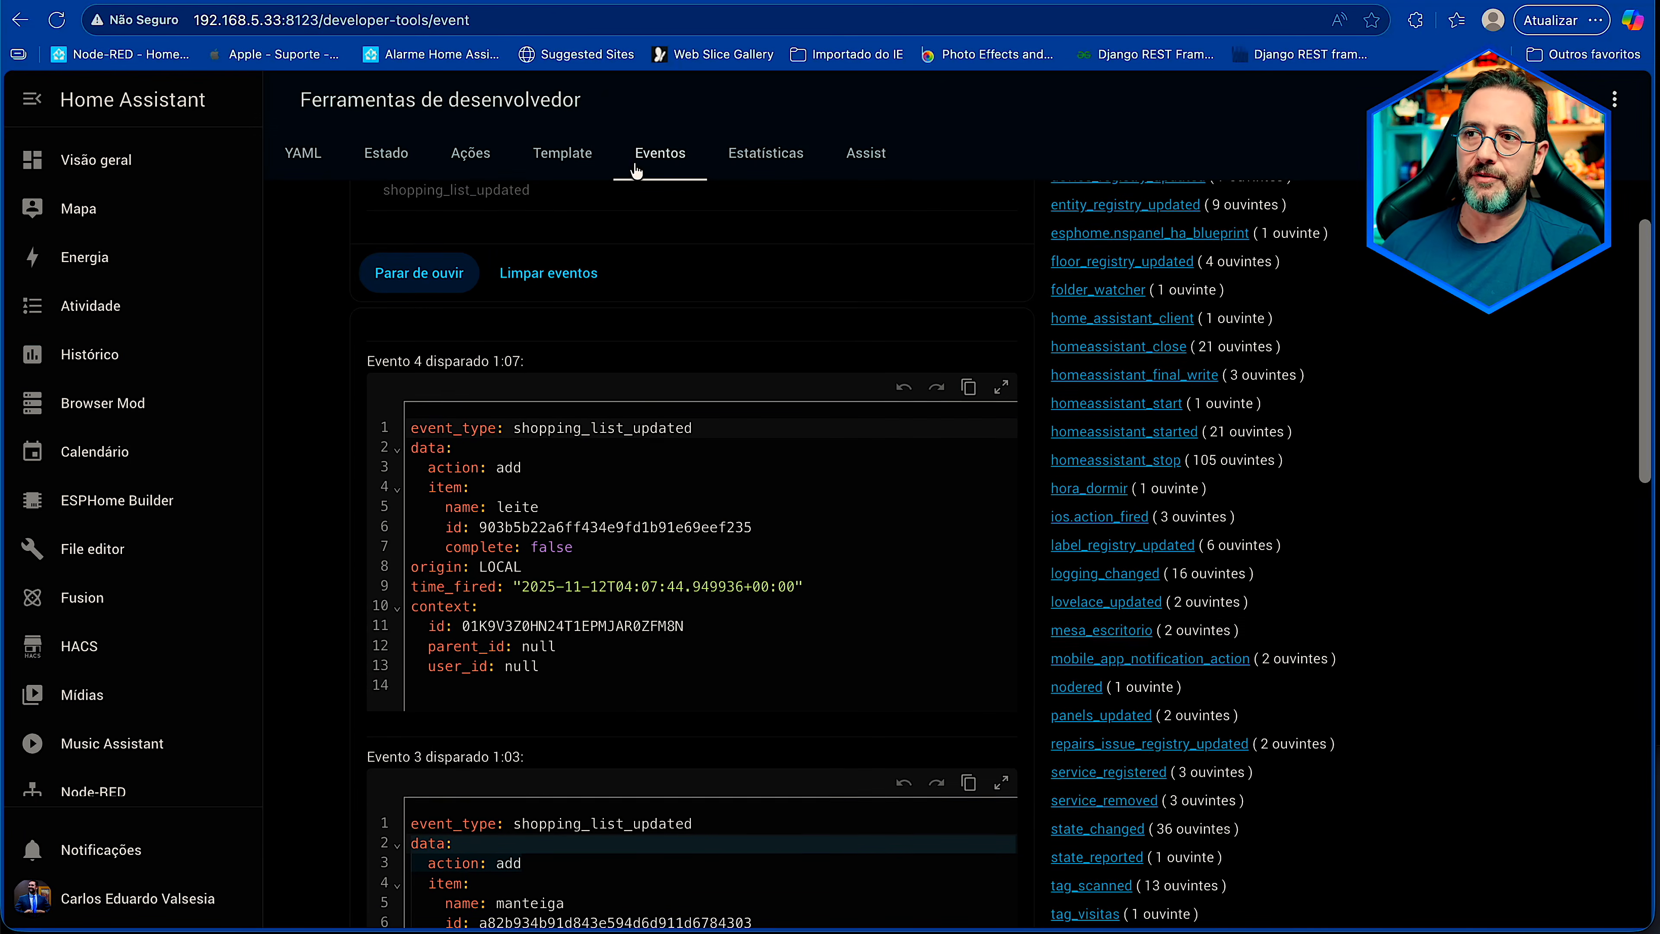
# - Mark the item "manteiga" as completed in the Lista de compras shopping list
pyautogui.click(243, 1)
pyautogui.click(400, 1)
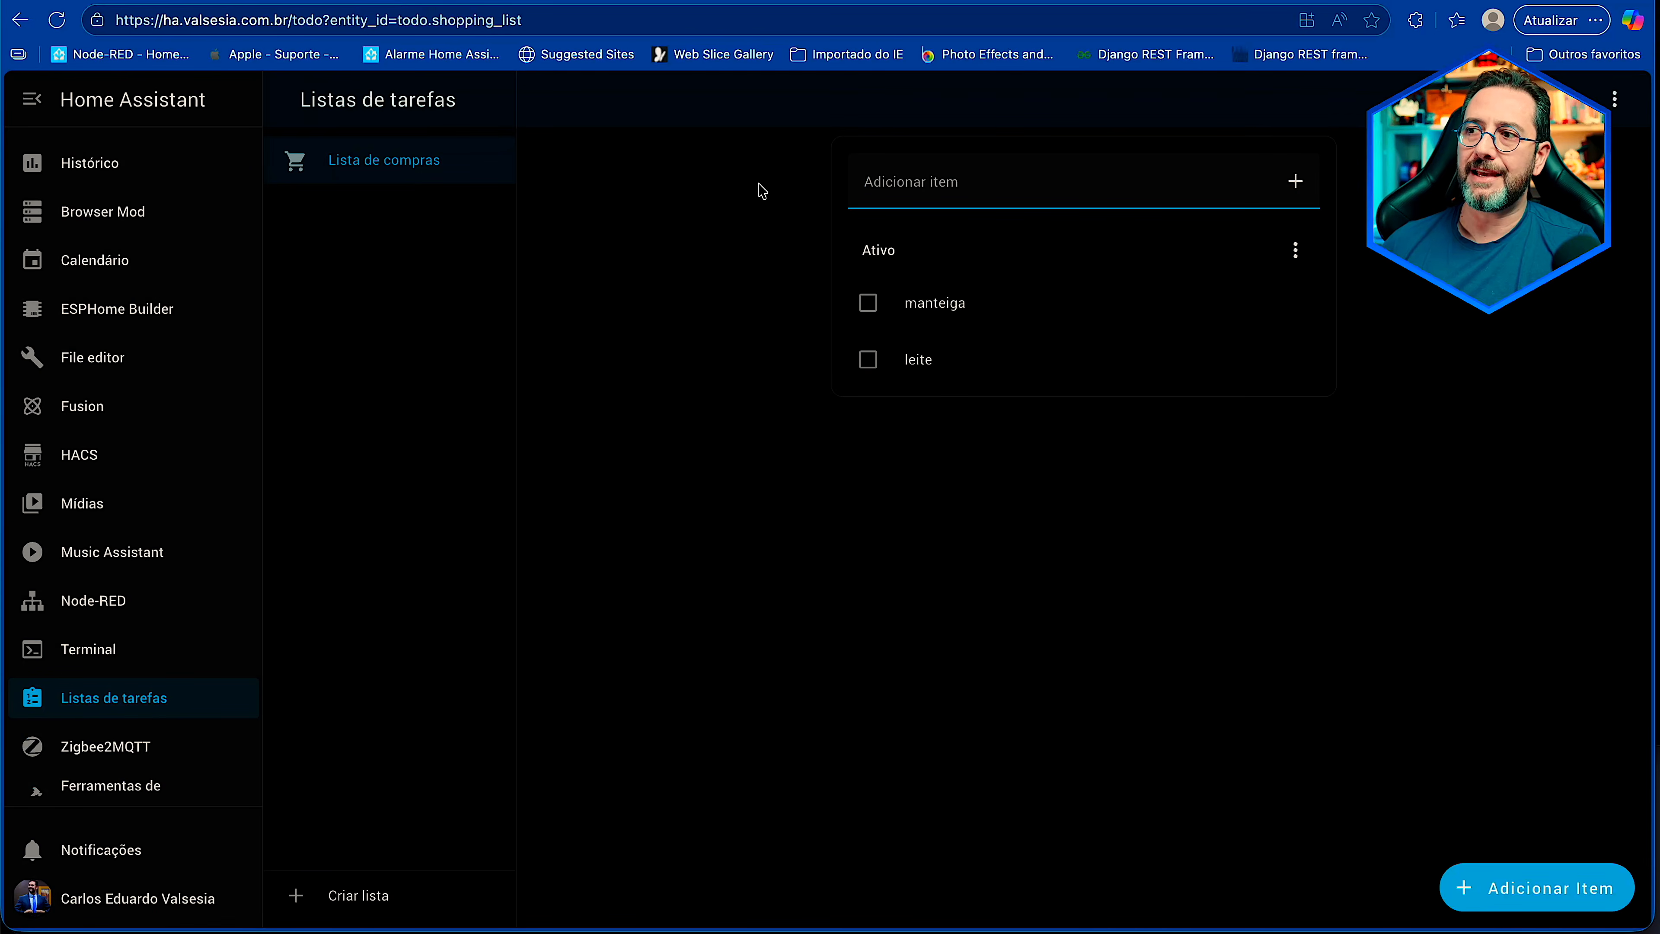
pyautogui.click(869, 304)
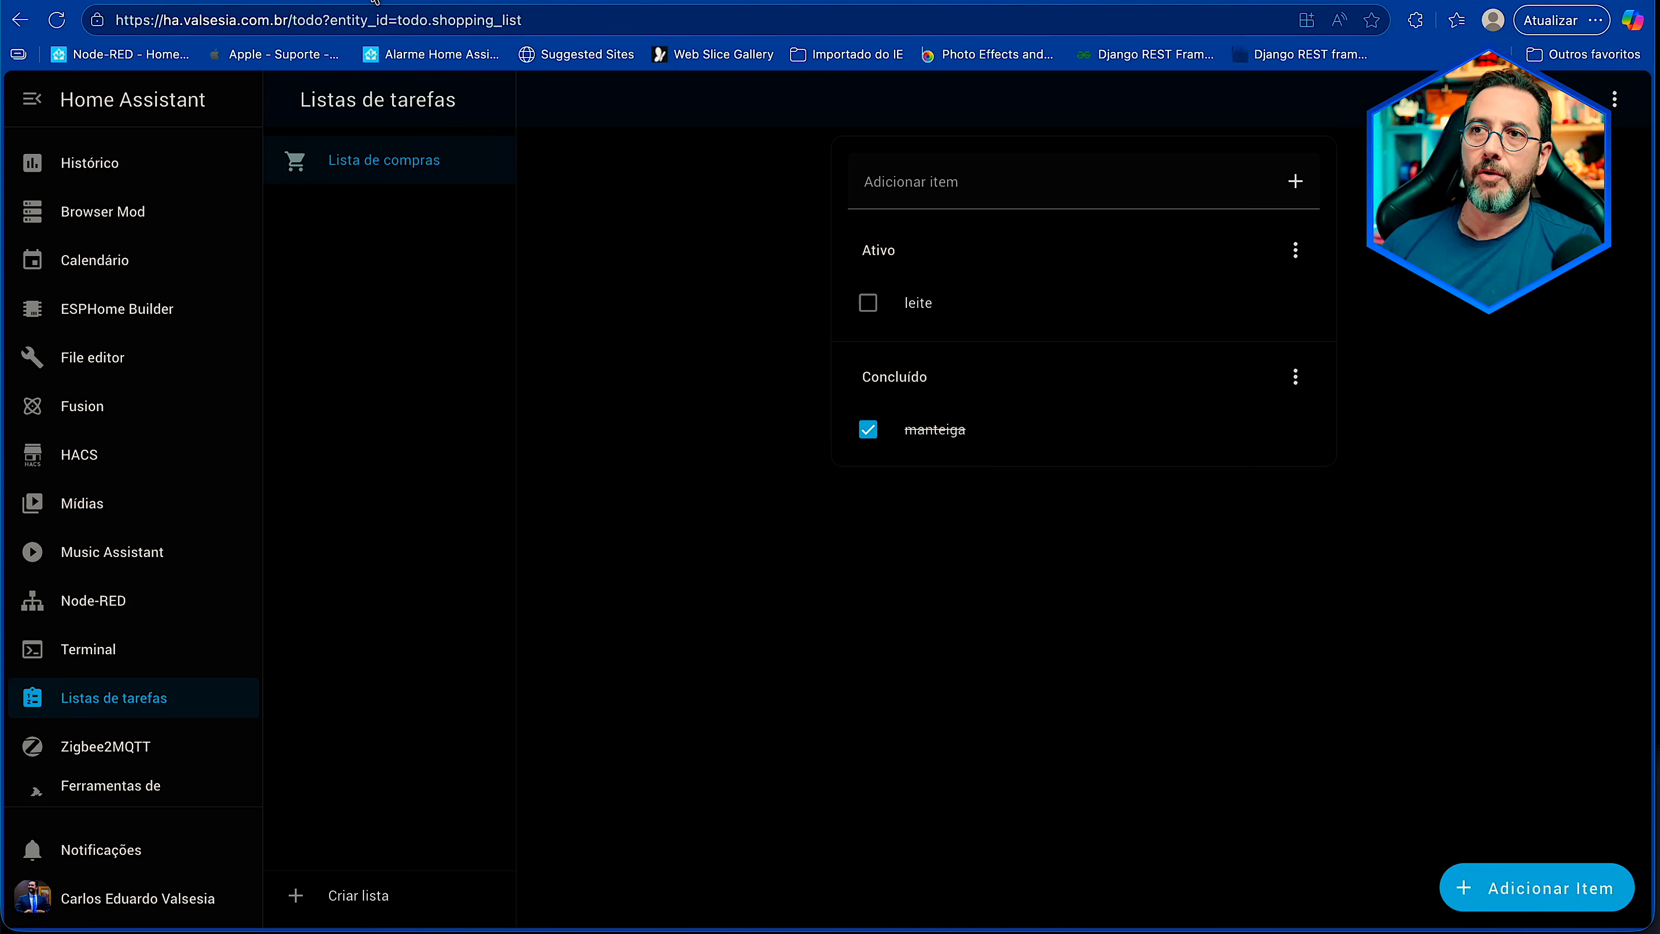
# - Check the action value in the event captured from completing the "manteiga" item
pyautogui.click(243, 1)
pyautogui.moveTo(567, 503); pyautogui.dragTo(425, 467)
pyautogui.doubleClick(552, 474)
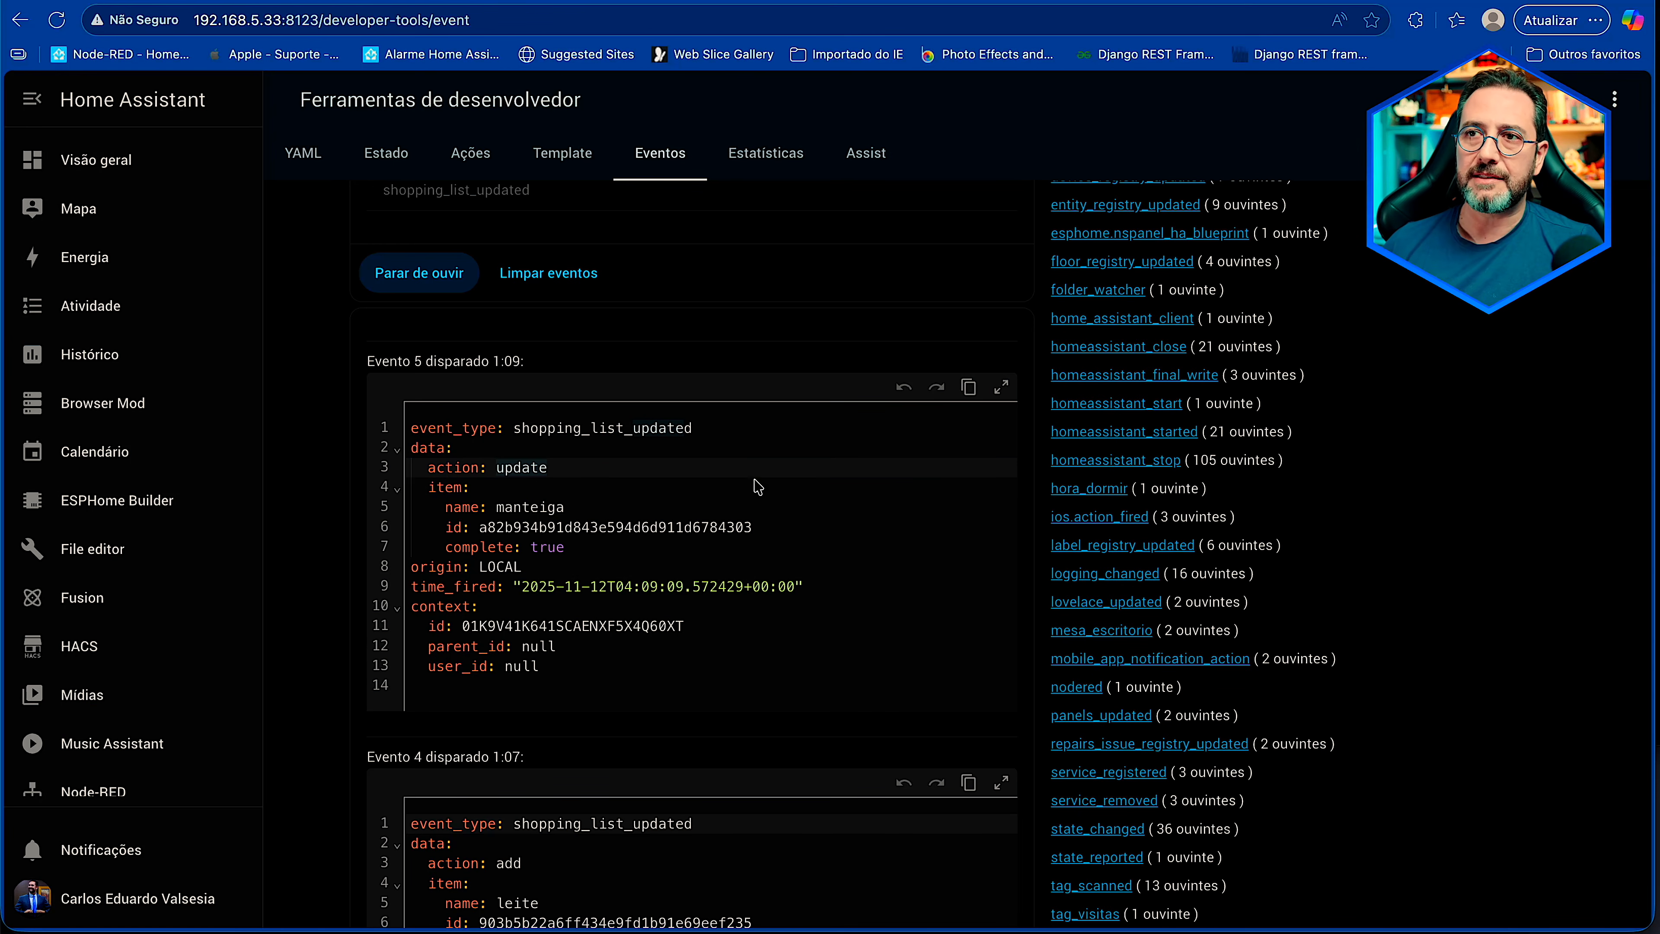
# - Delete the completed item "manteiga" from the Lista de compras shopping list
pyautogui.click(402, 1)
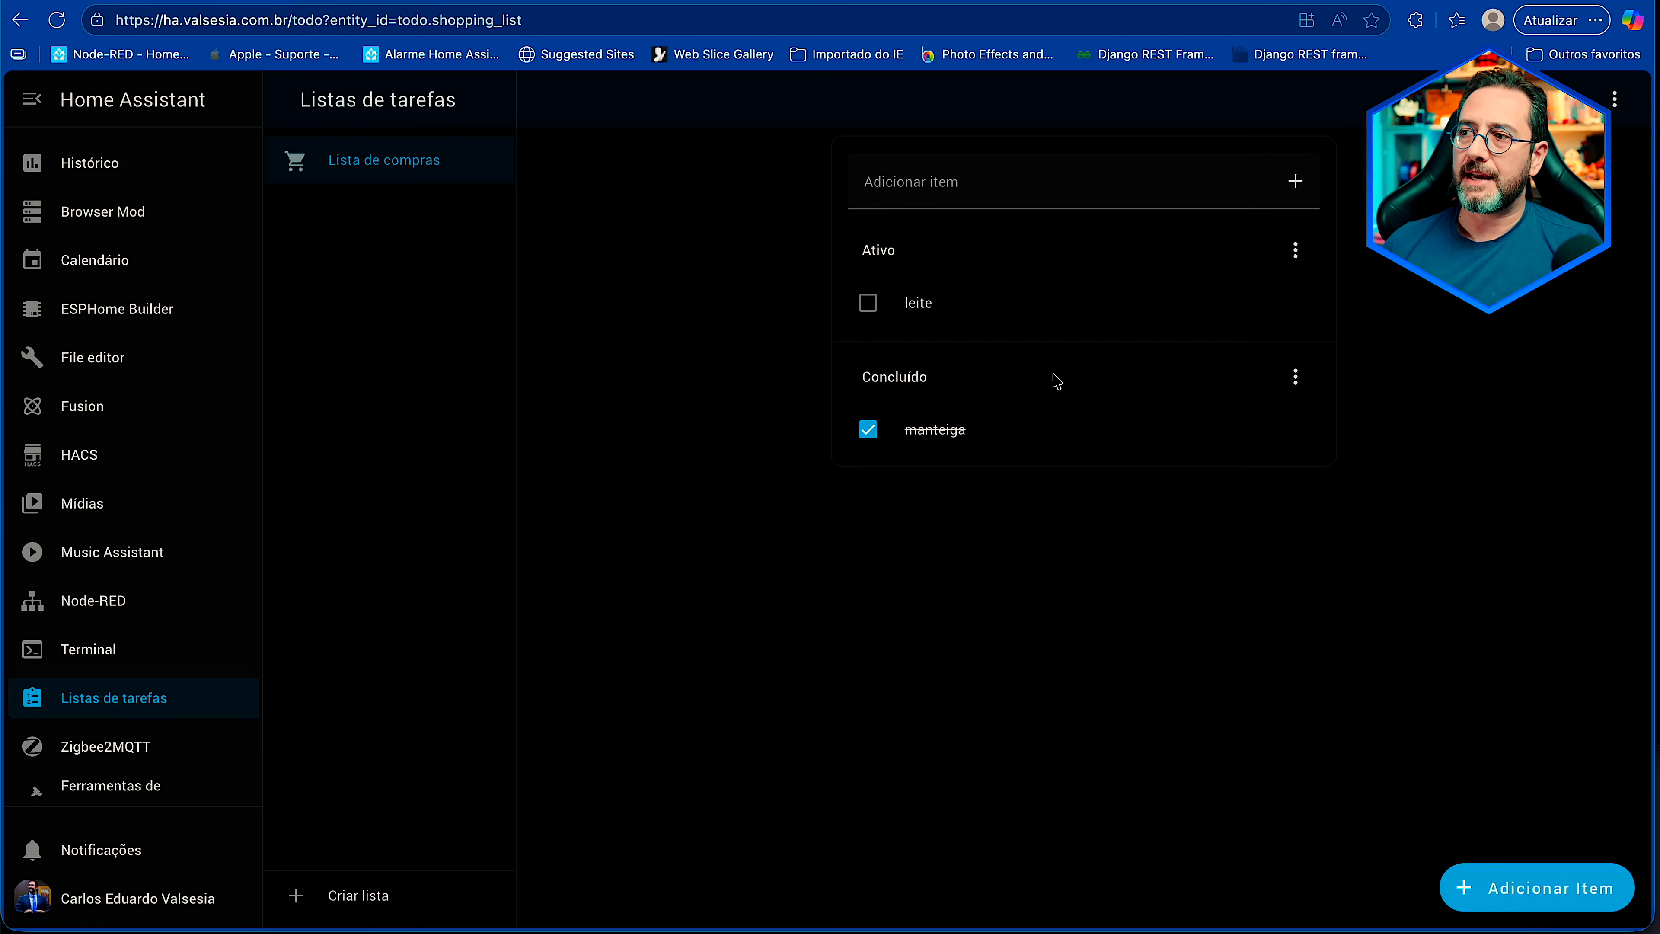
pyautogui.click(935, 432)
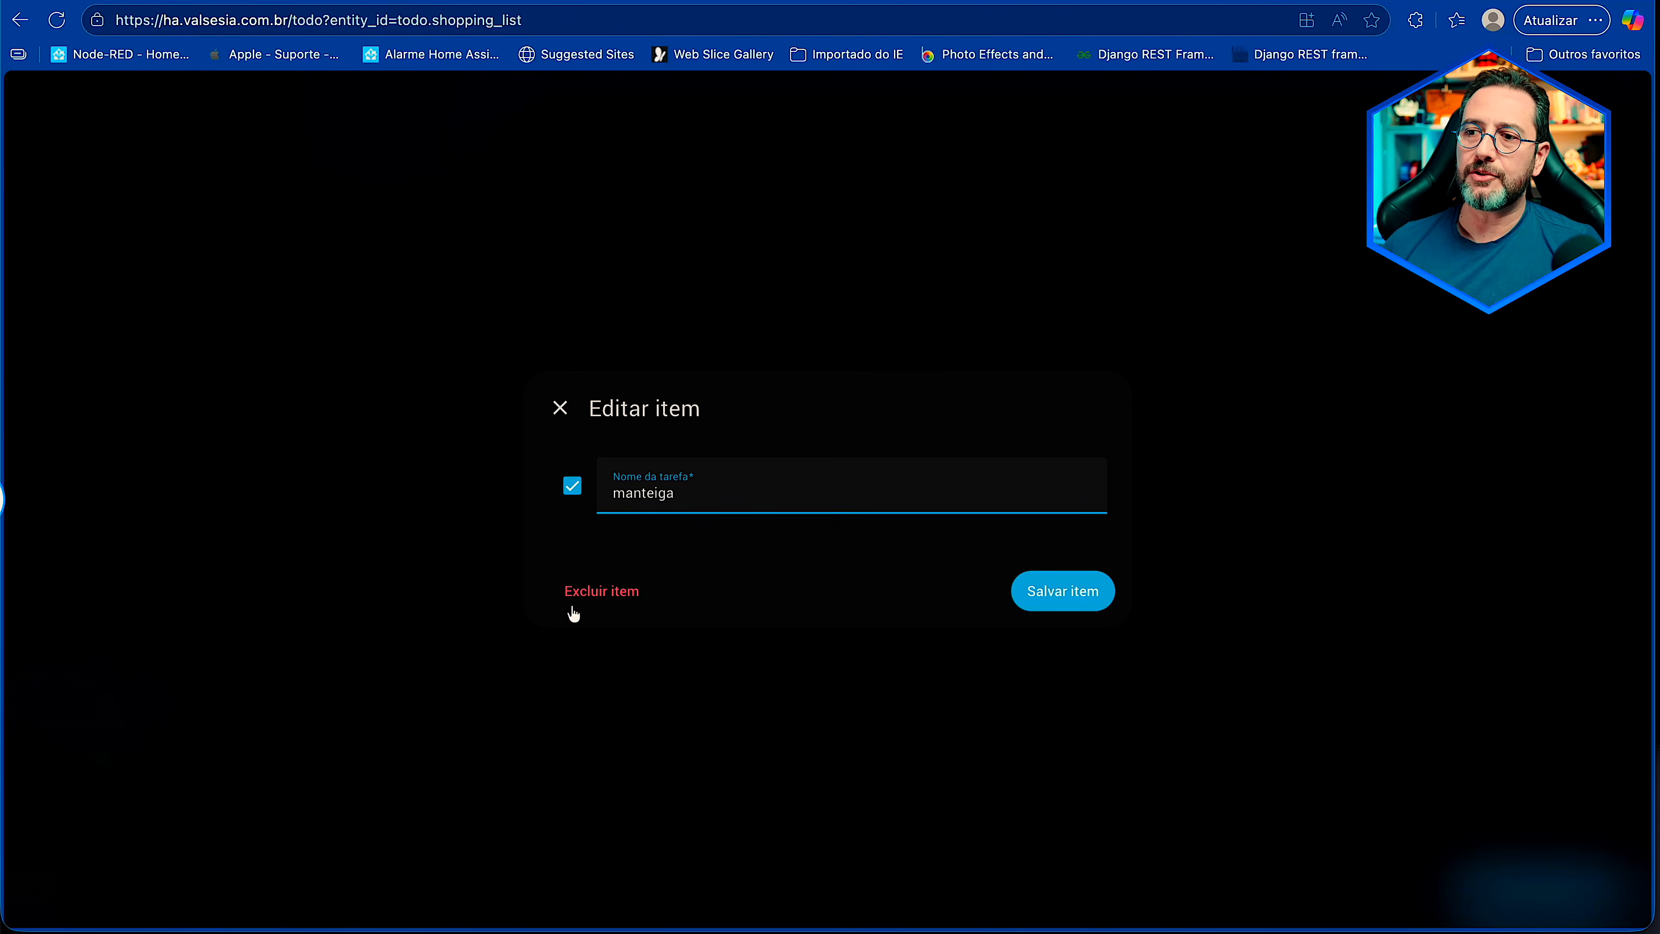
pyautogui.click(583, 594)
pyautogui.click(910, 556)
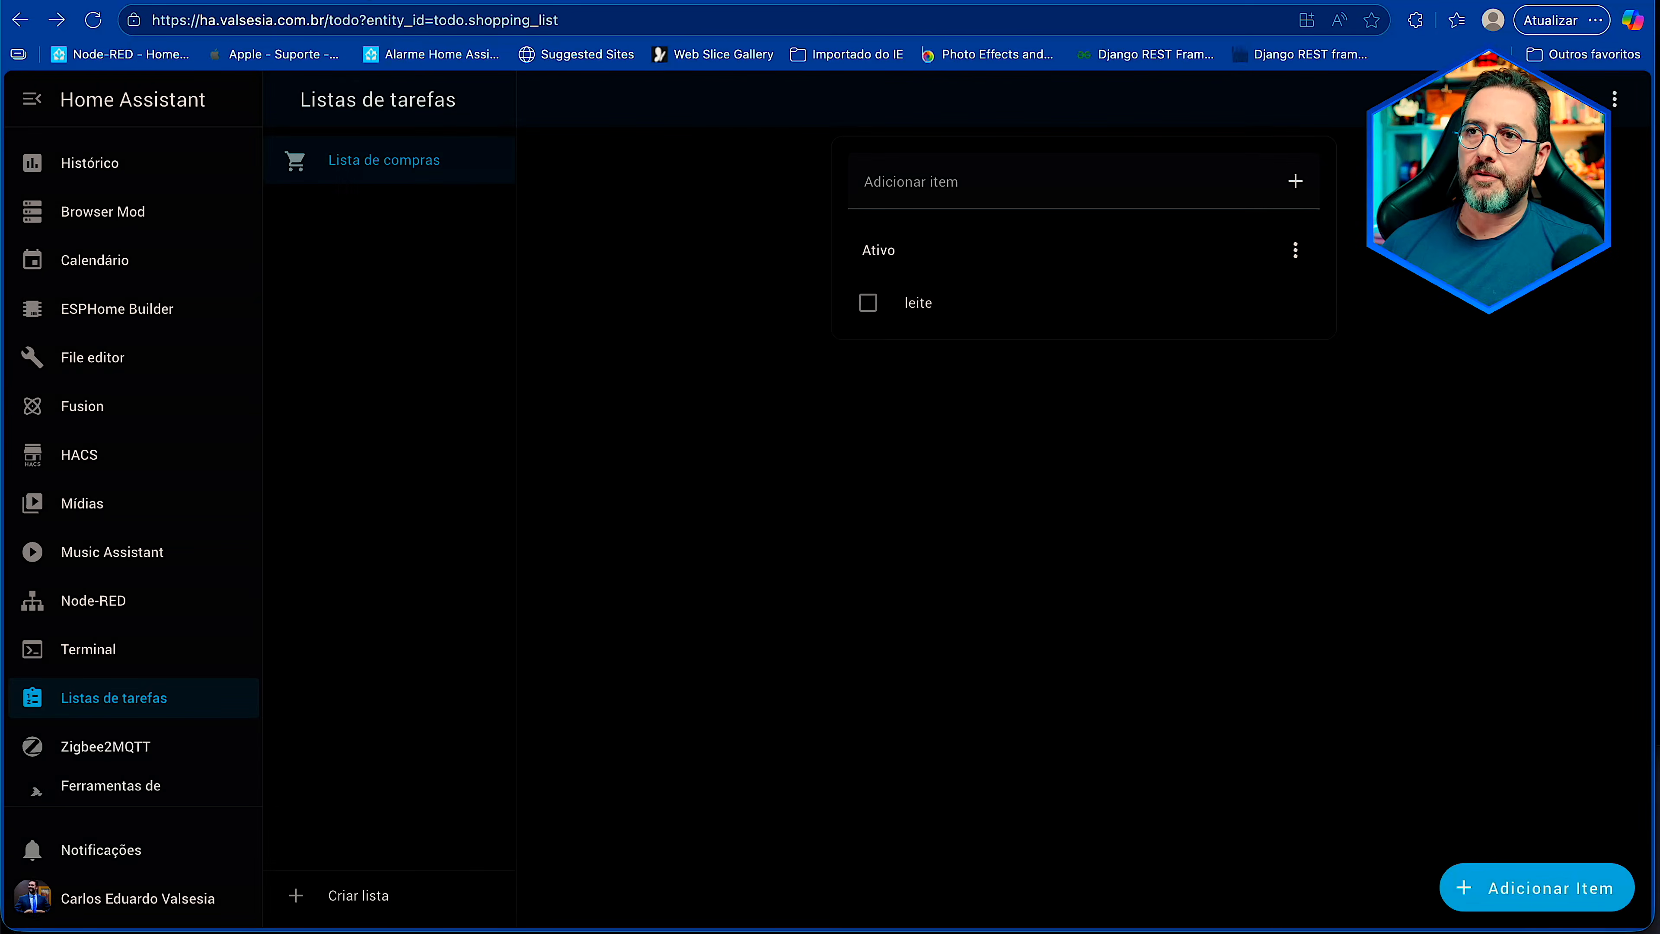
# - Add a template condition to the new automation that checks trigger.event.data.action in ["remove", "update"]
pyautogui.hotkey('ctrl', 'shift', 'Tab')
pyautogui.click(511, 465)
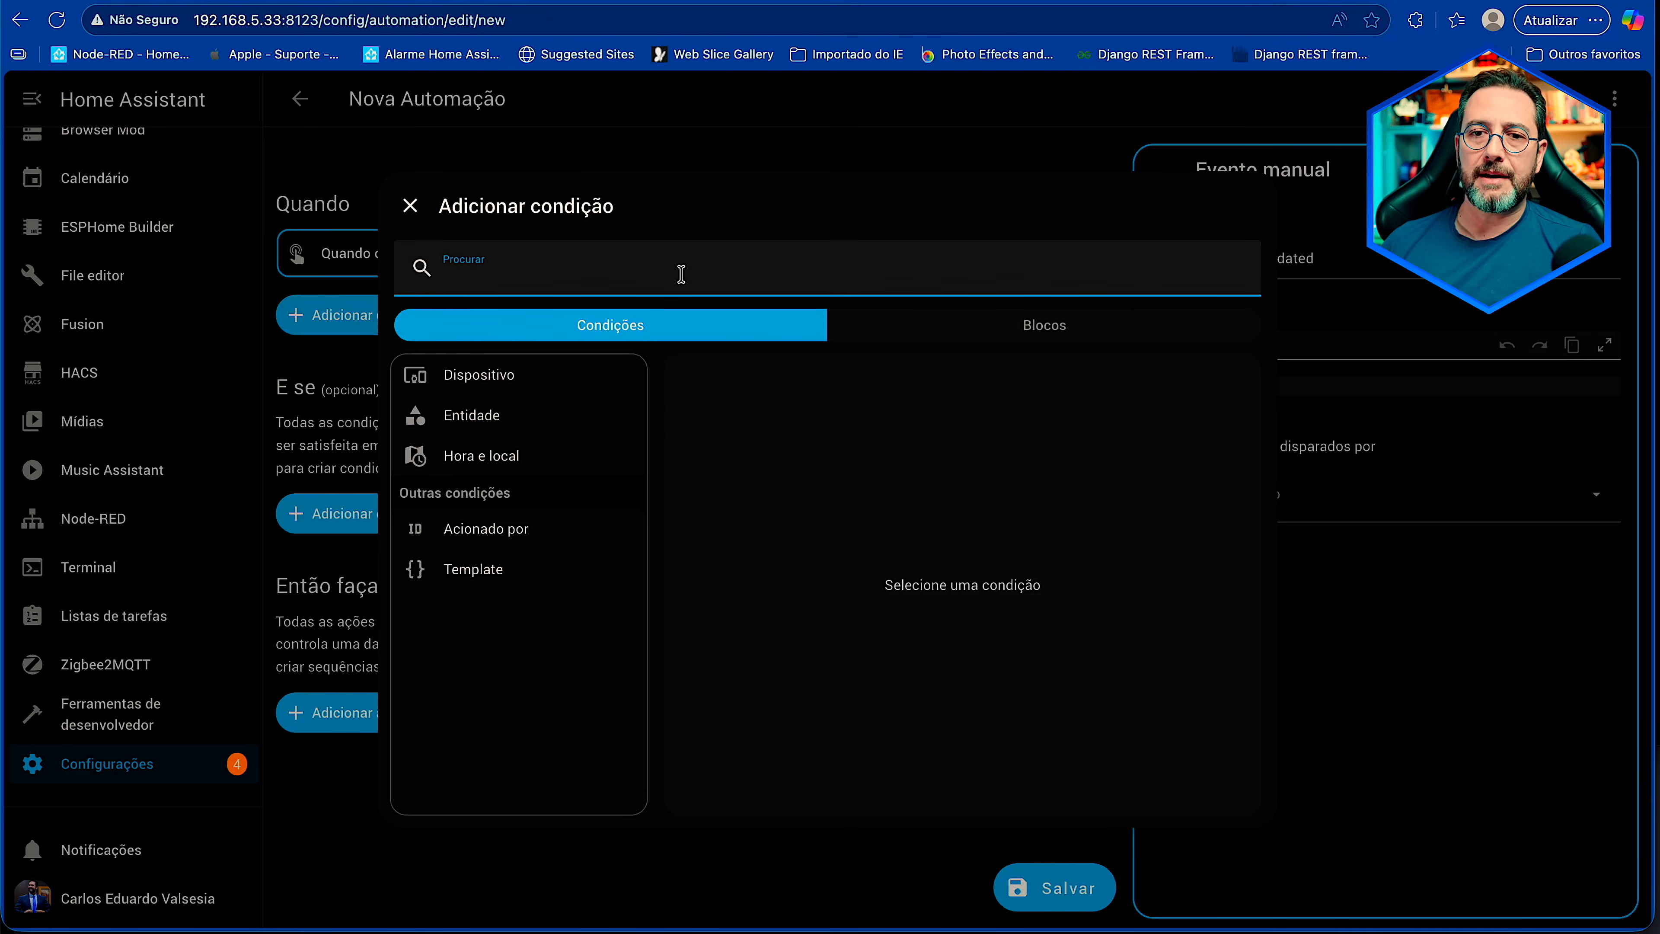
pyautogui.click(574, 567)
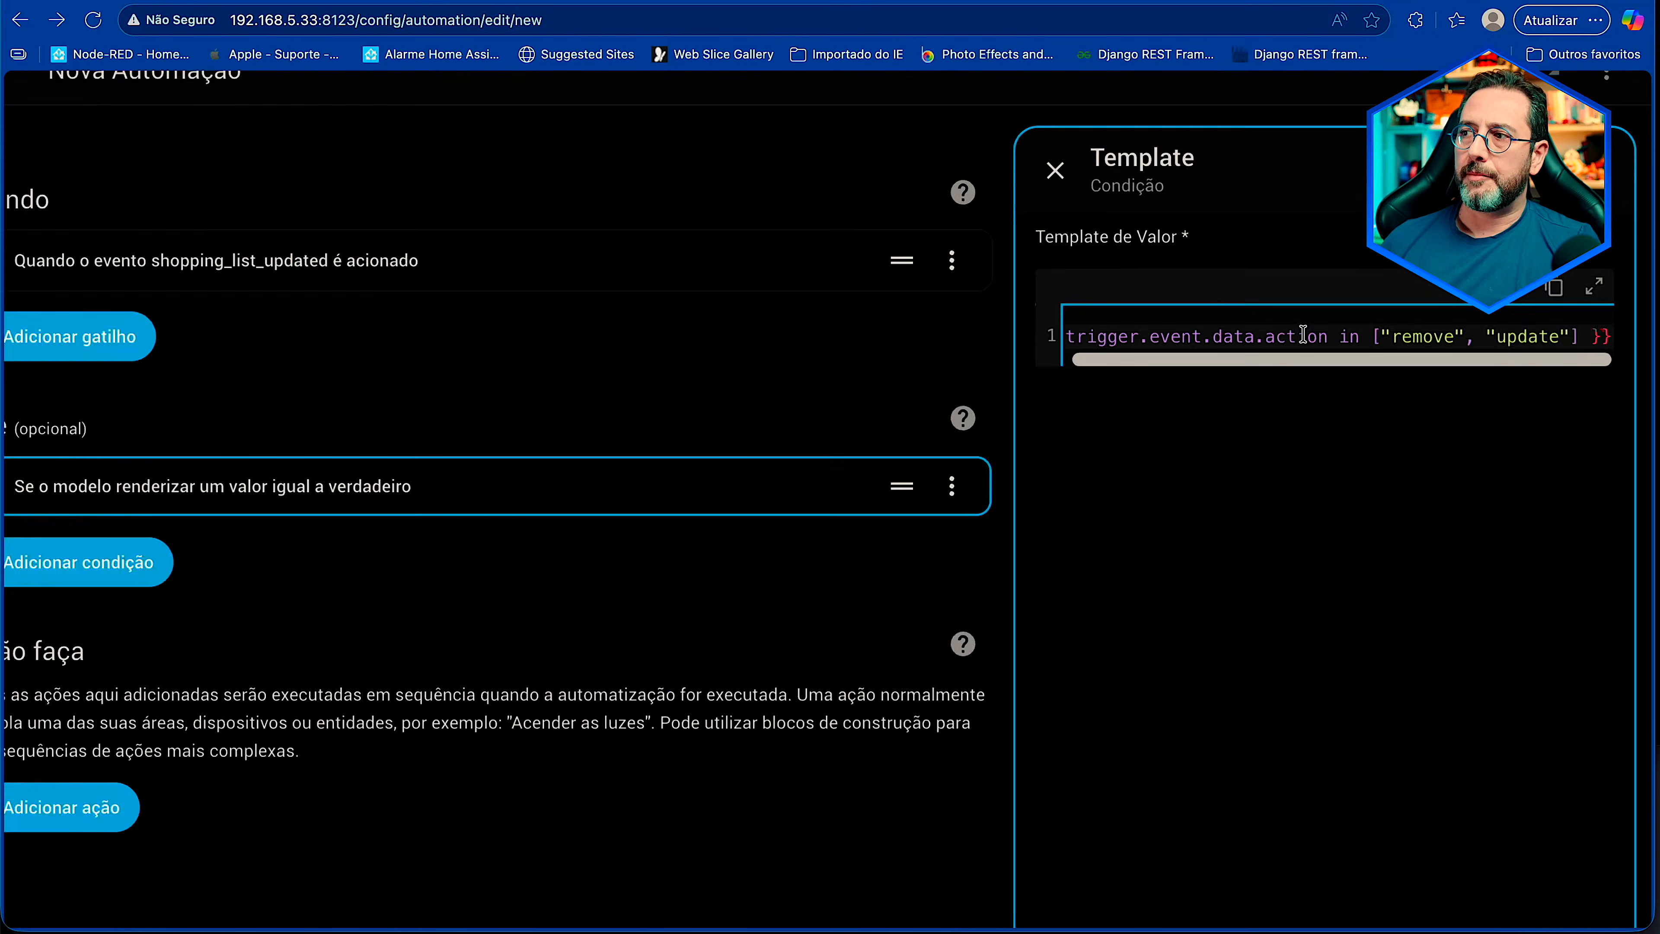
pyautogui.scroll(5, 1303, 335)
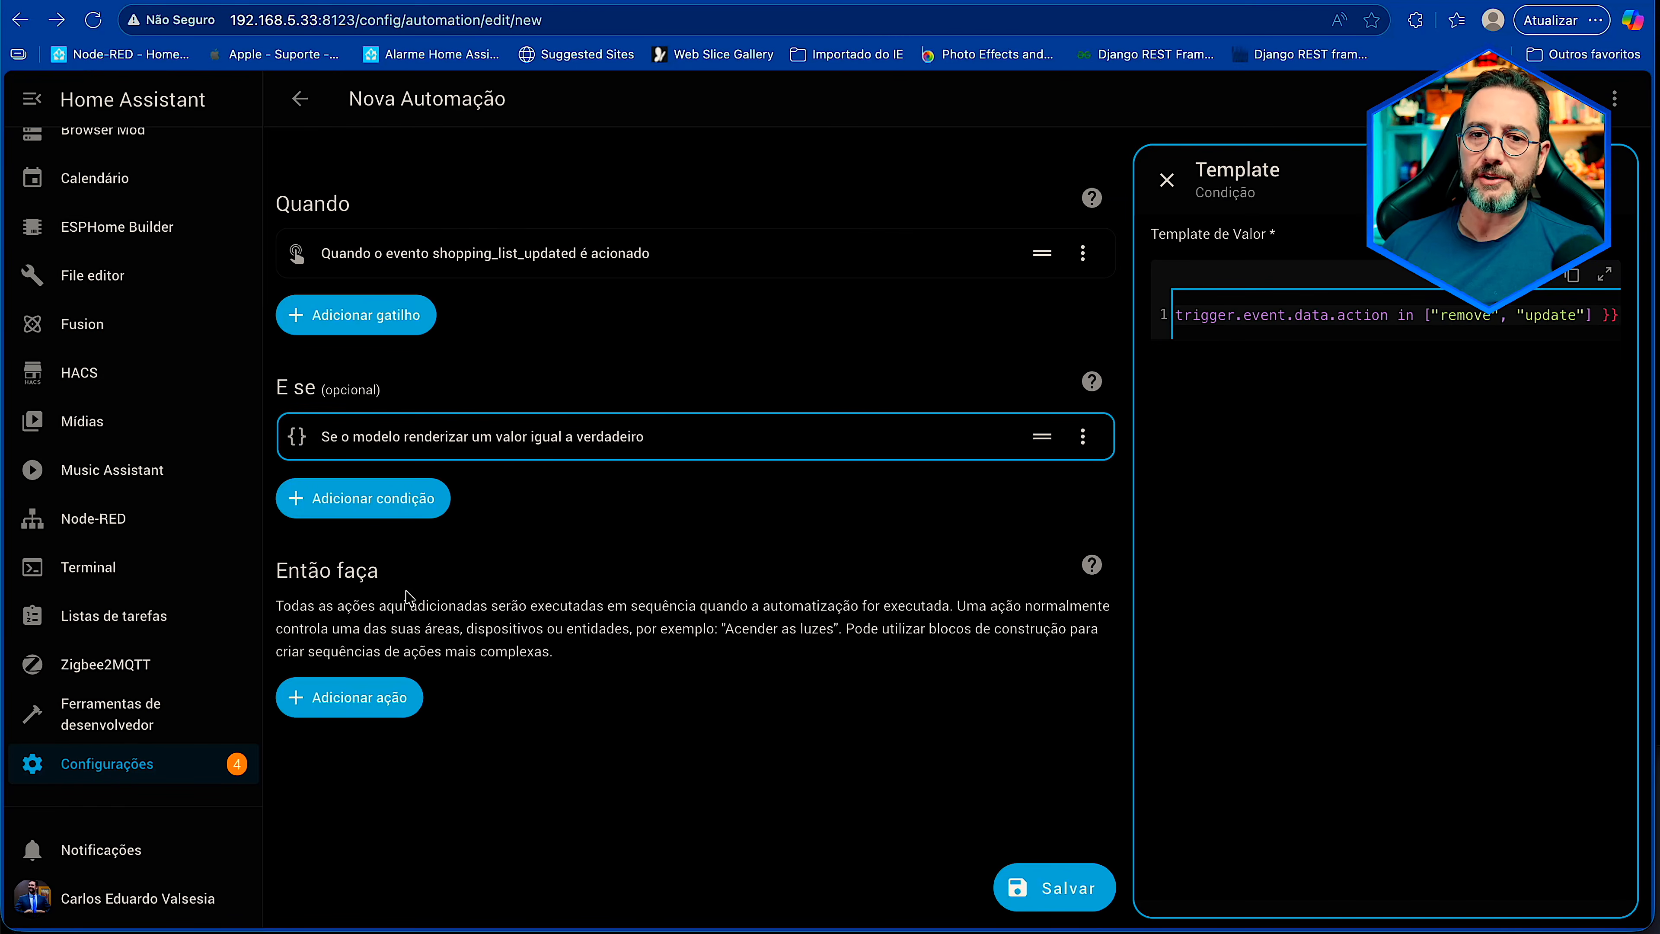
# - Add the Alexa Devices Send text command action to the new automation, targeting the device Echo Dot micro 2
pyautogui.click(387, 702)
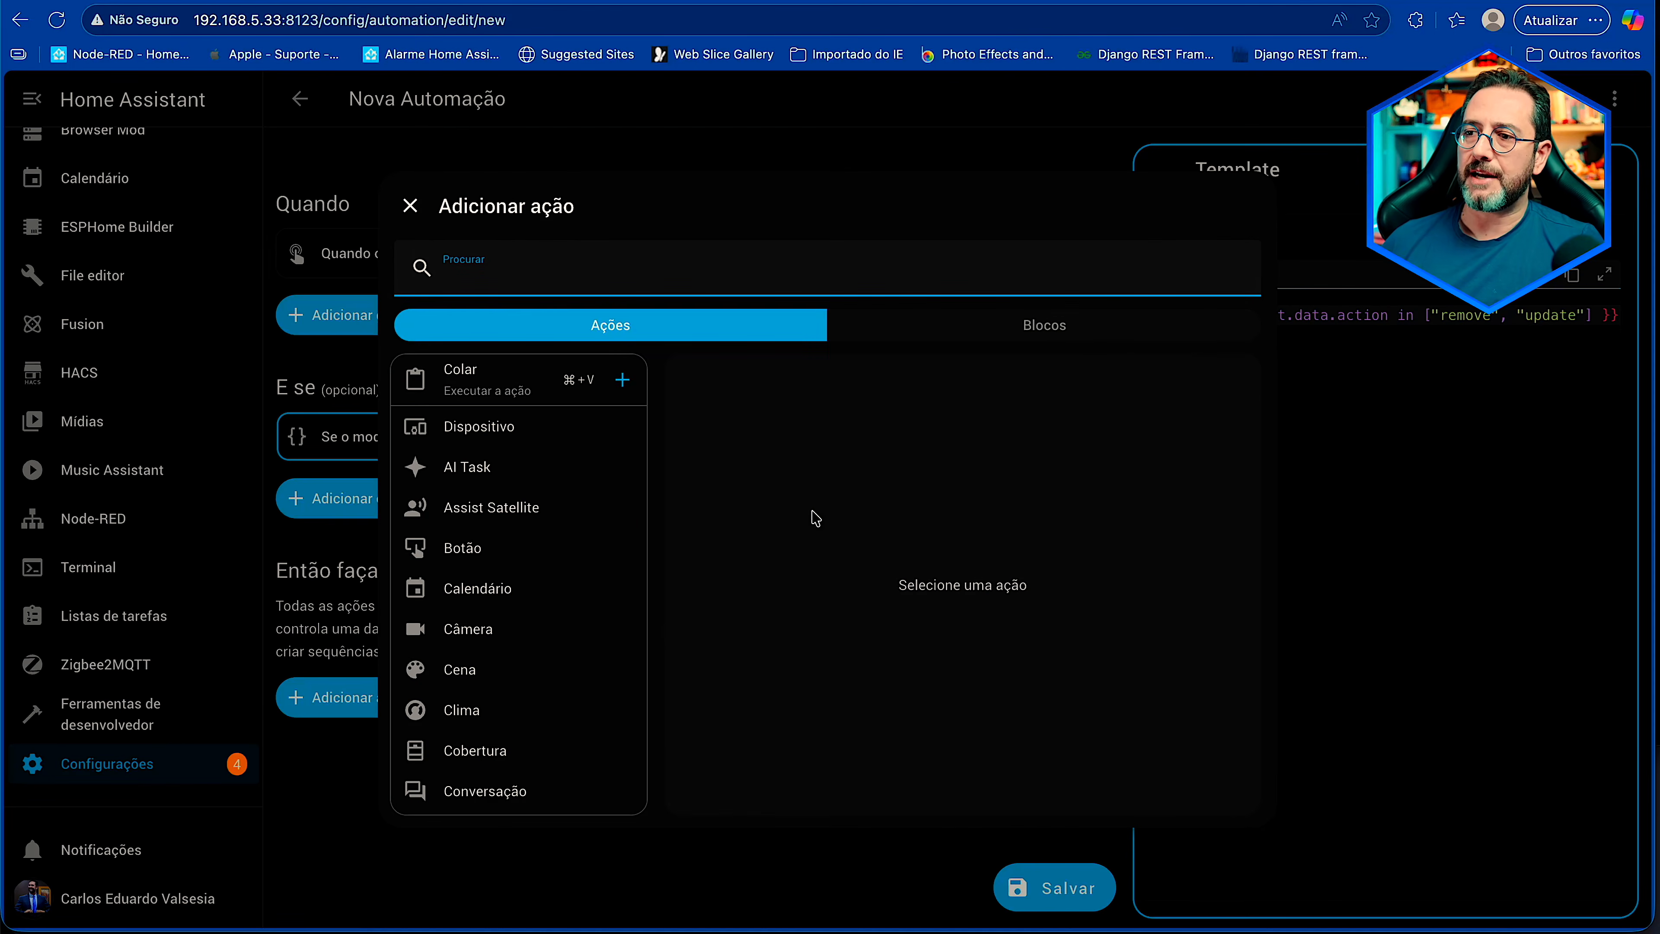
pyautogui.write('send')
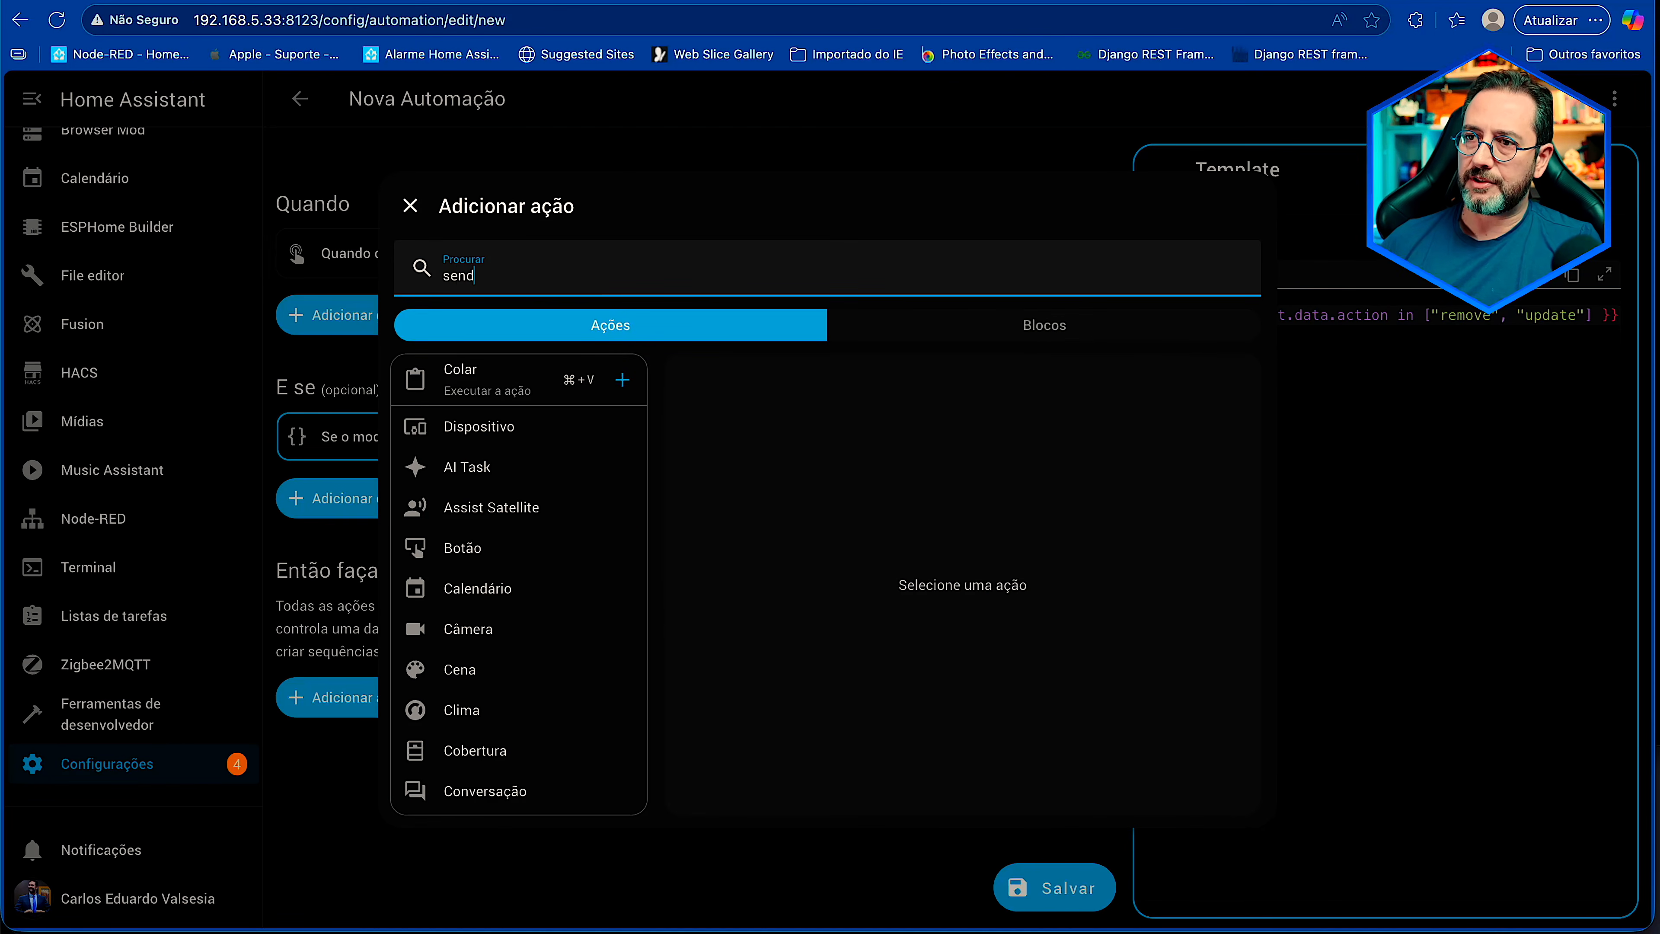
pyautogui.write('_text_Co')
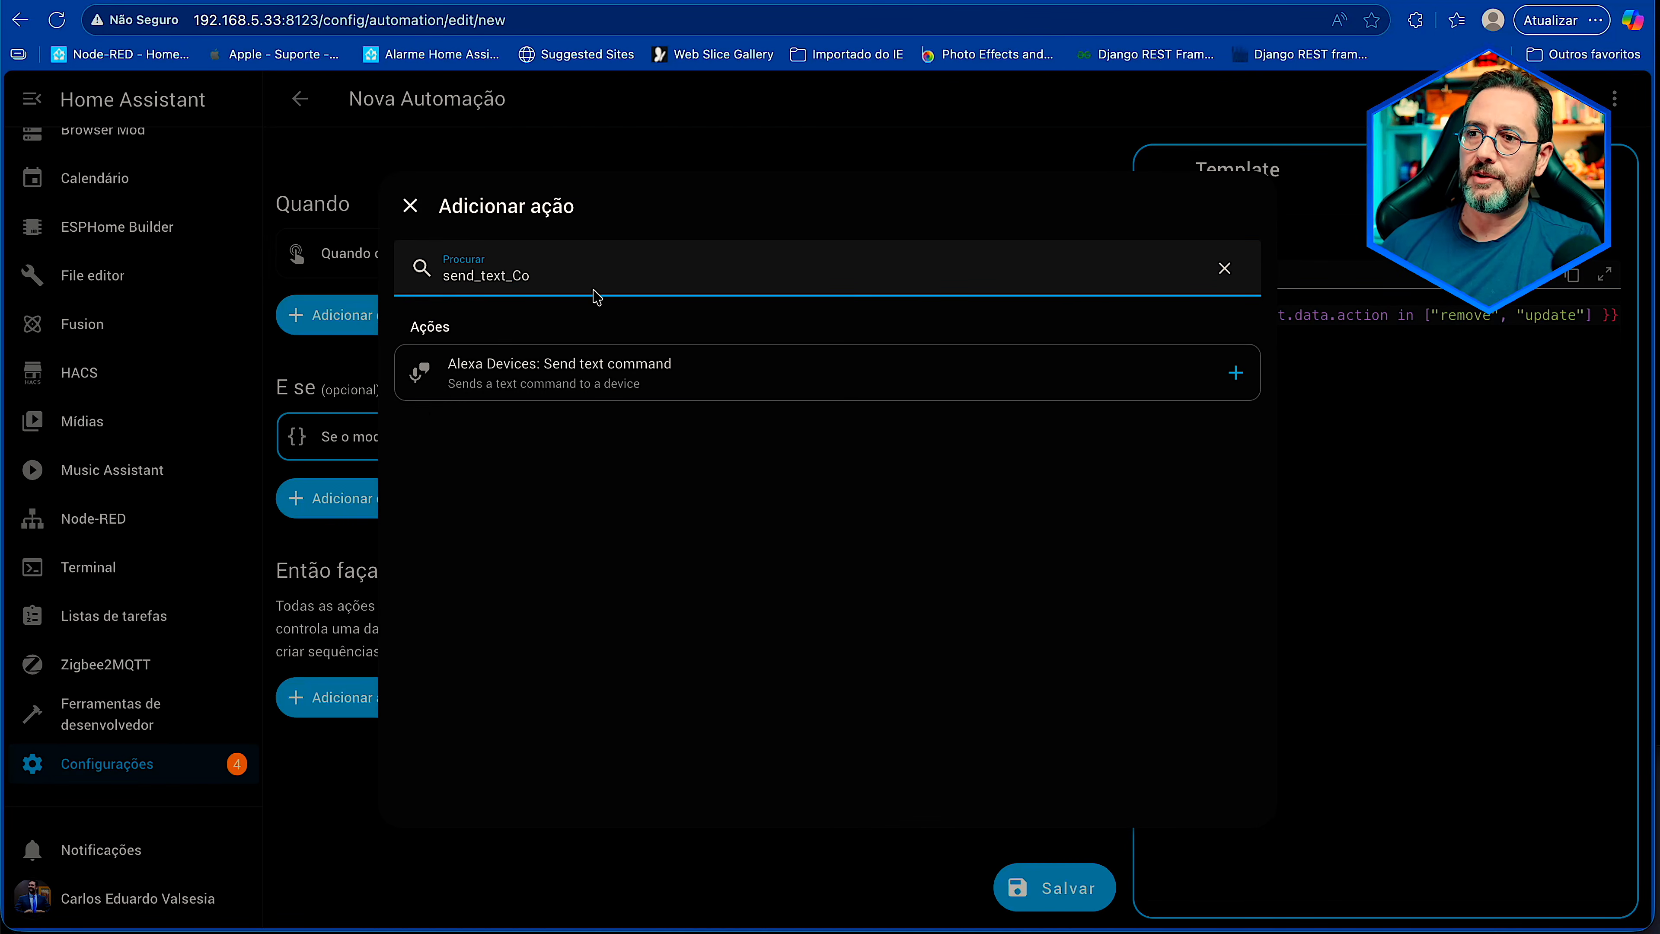
pyautogui.click(628, 370)
pyautogui.click(1258, 446)
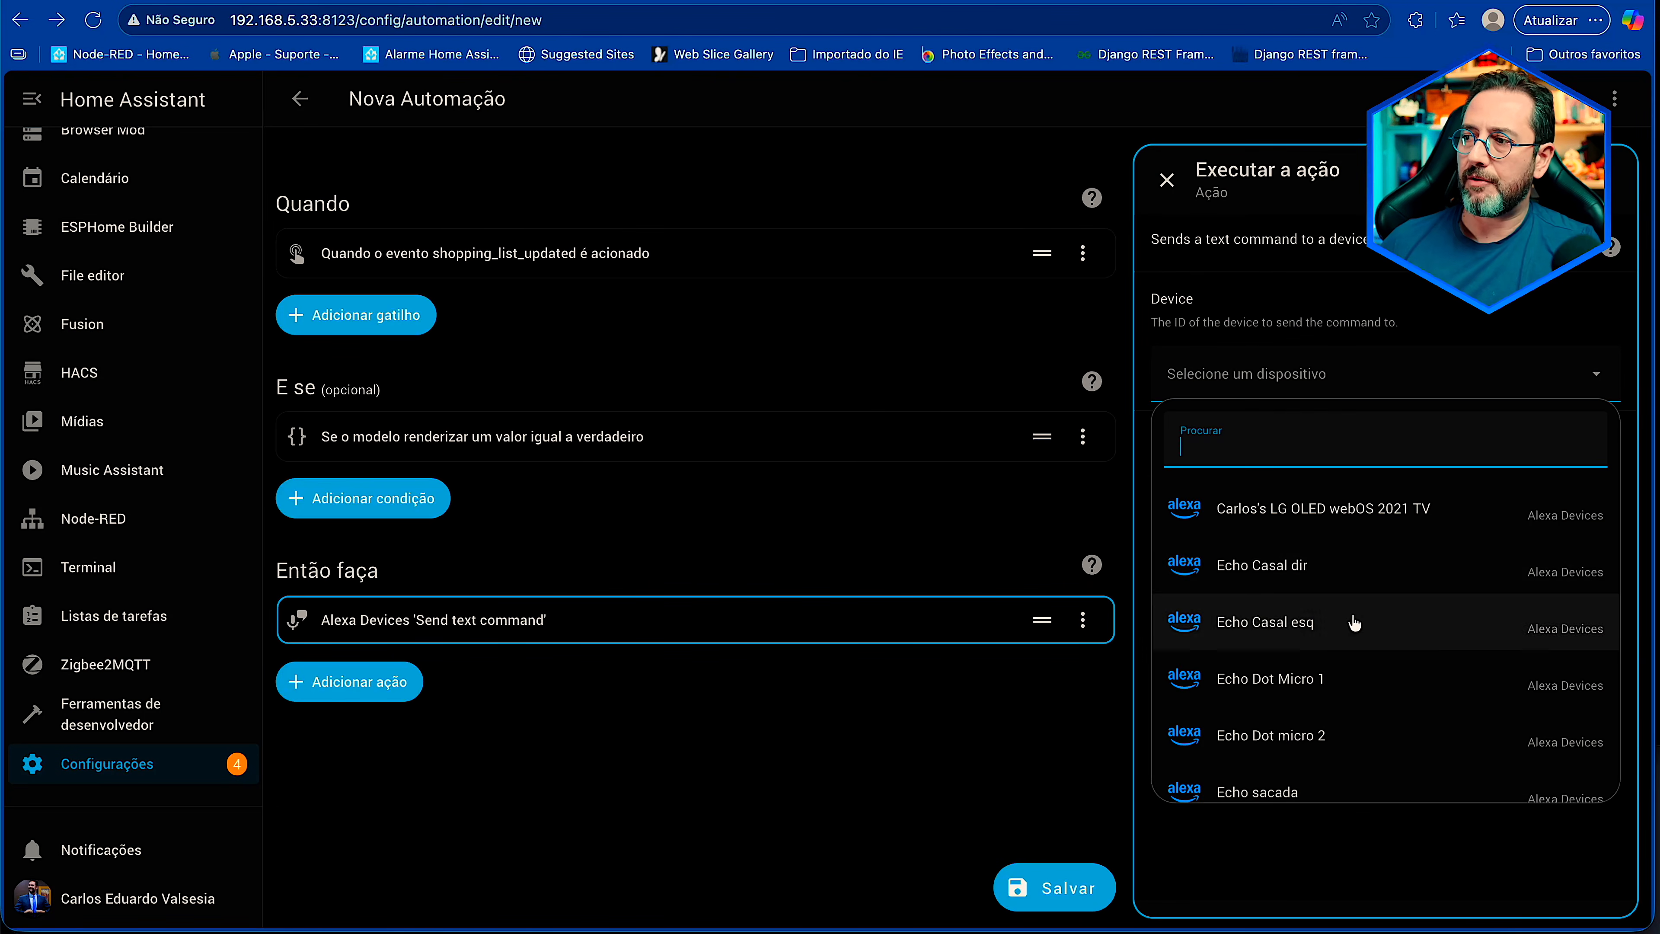
pyautogui.click(1345, 745)
# - Set the Alexa text command to "remover {{ trigger.event.data.item.name }} da minha lista de compras"
pyautogui.click(1256, 514)
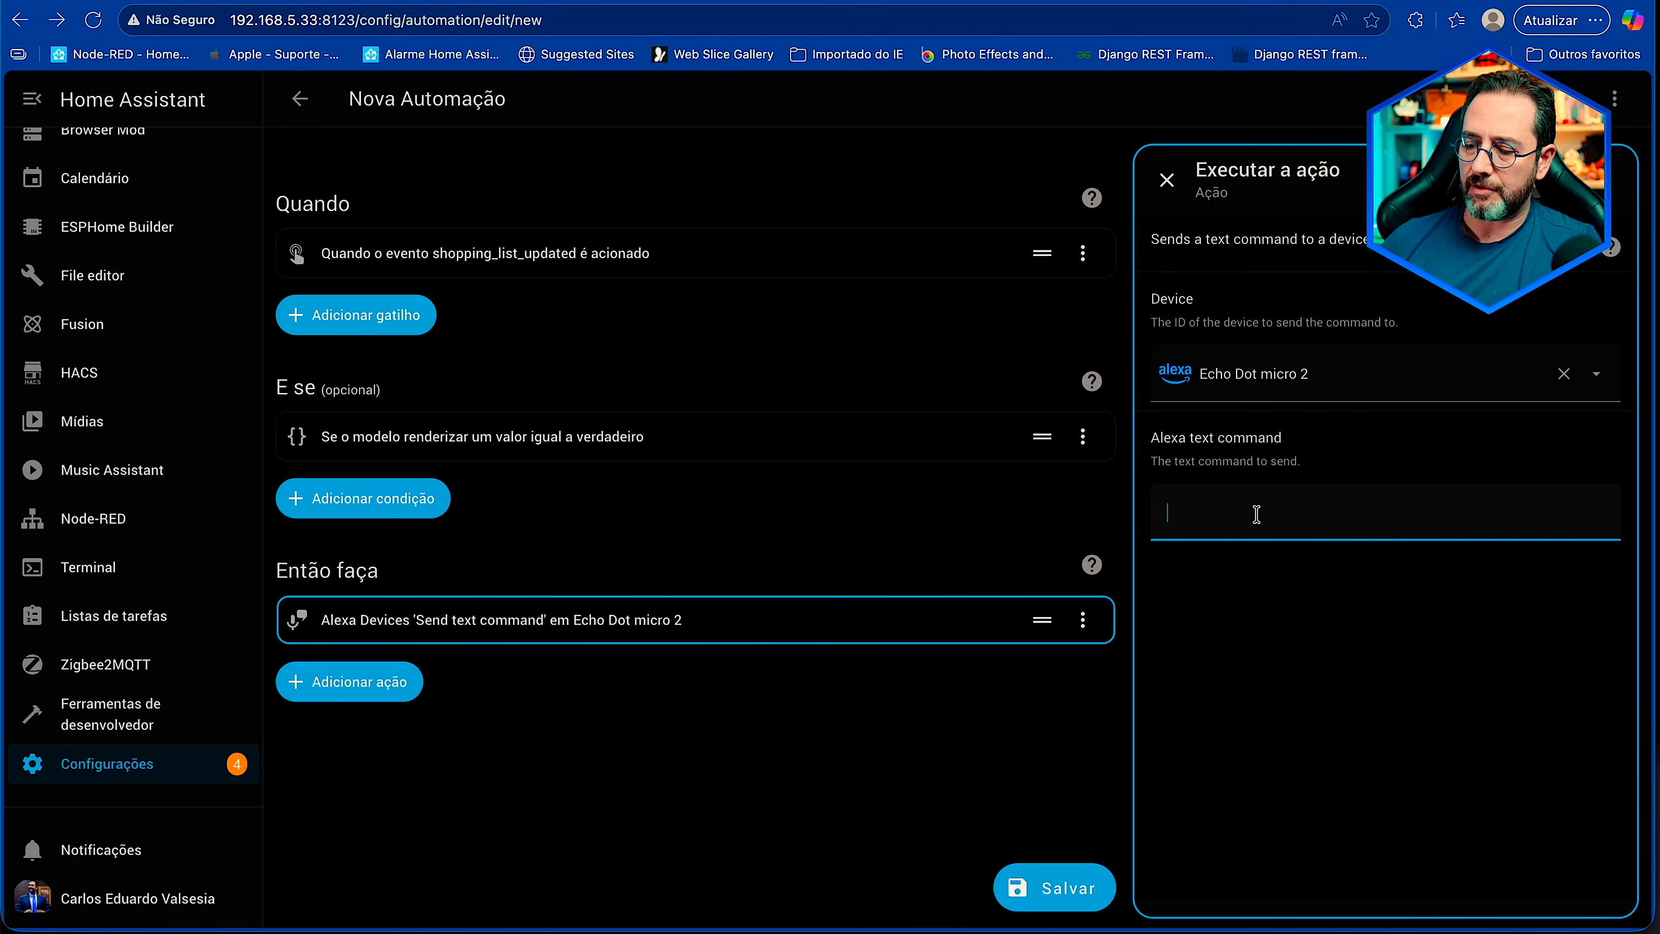
pyautogui.write('remover')
pyautogui.write('{{ trigger.event.data.item.name }}')
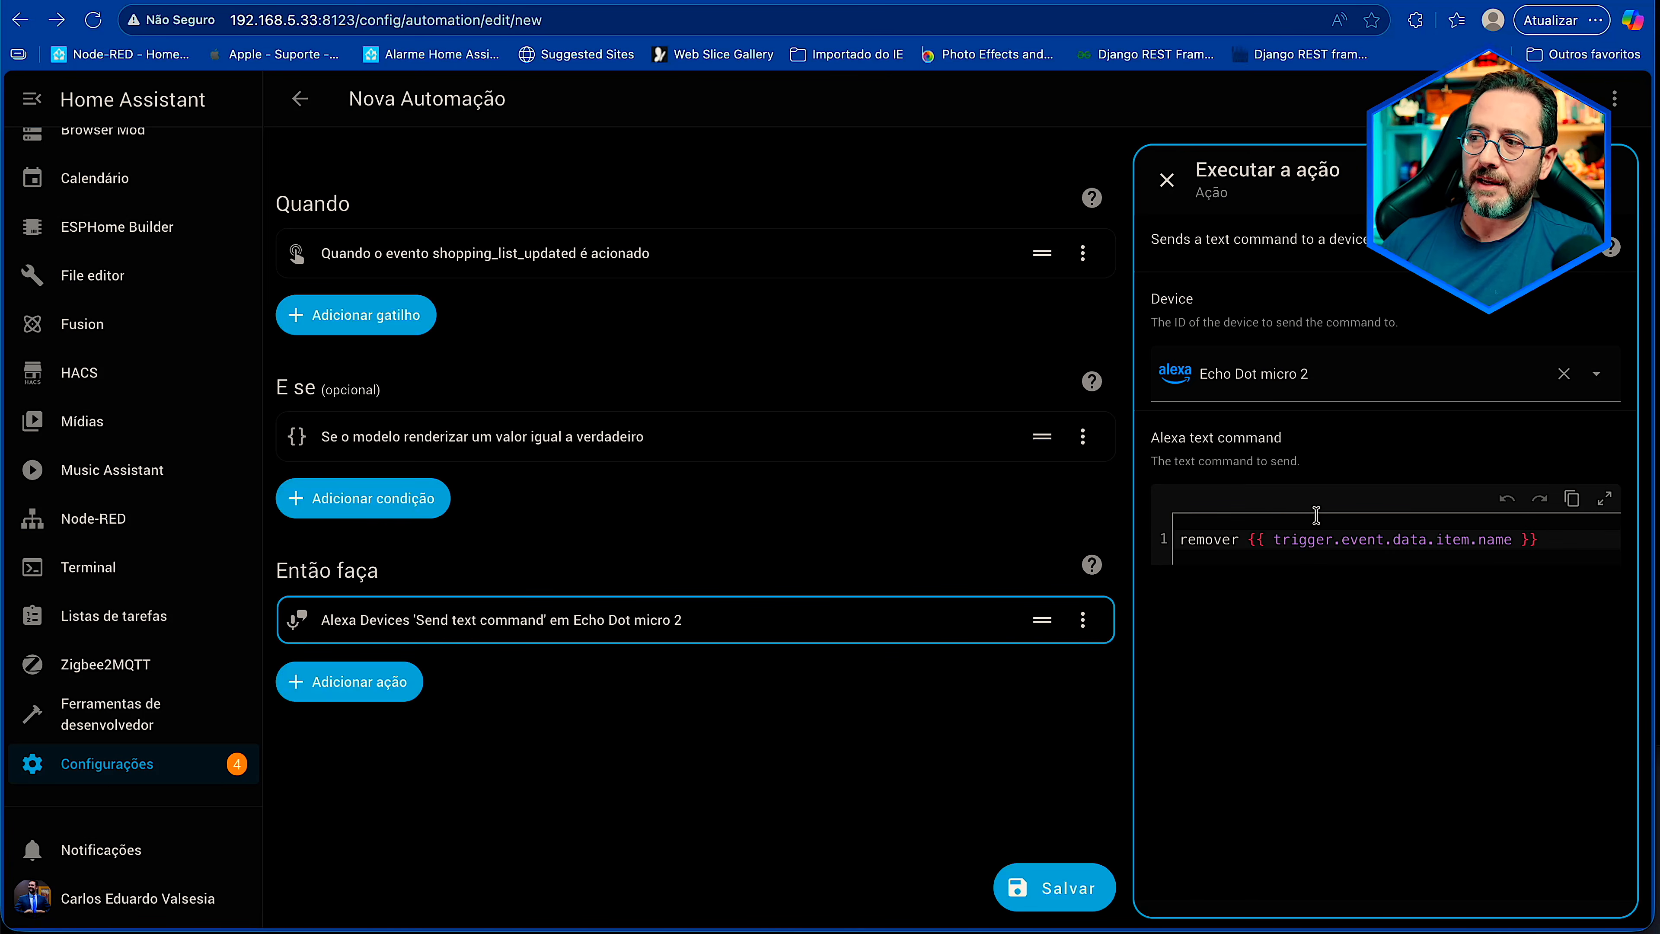
pyautogui.click(1551, 536)
pyautogui.write('da minha lista de compras')
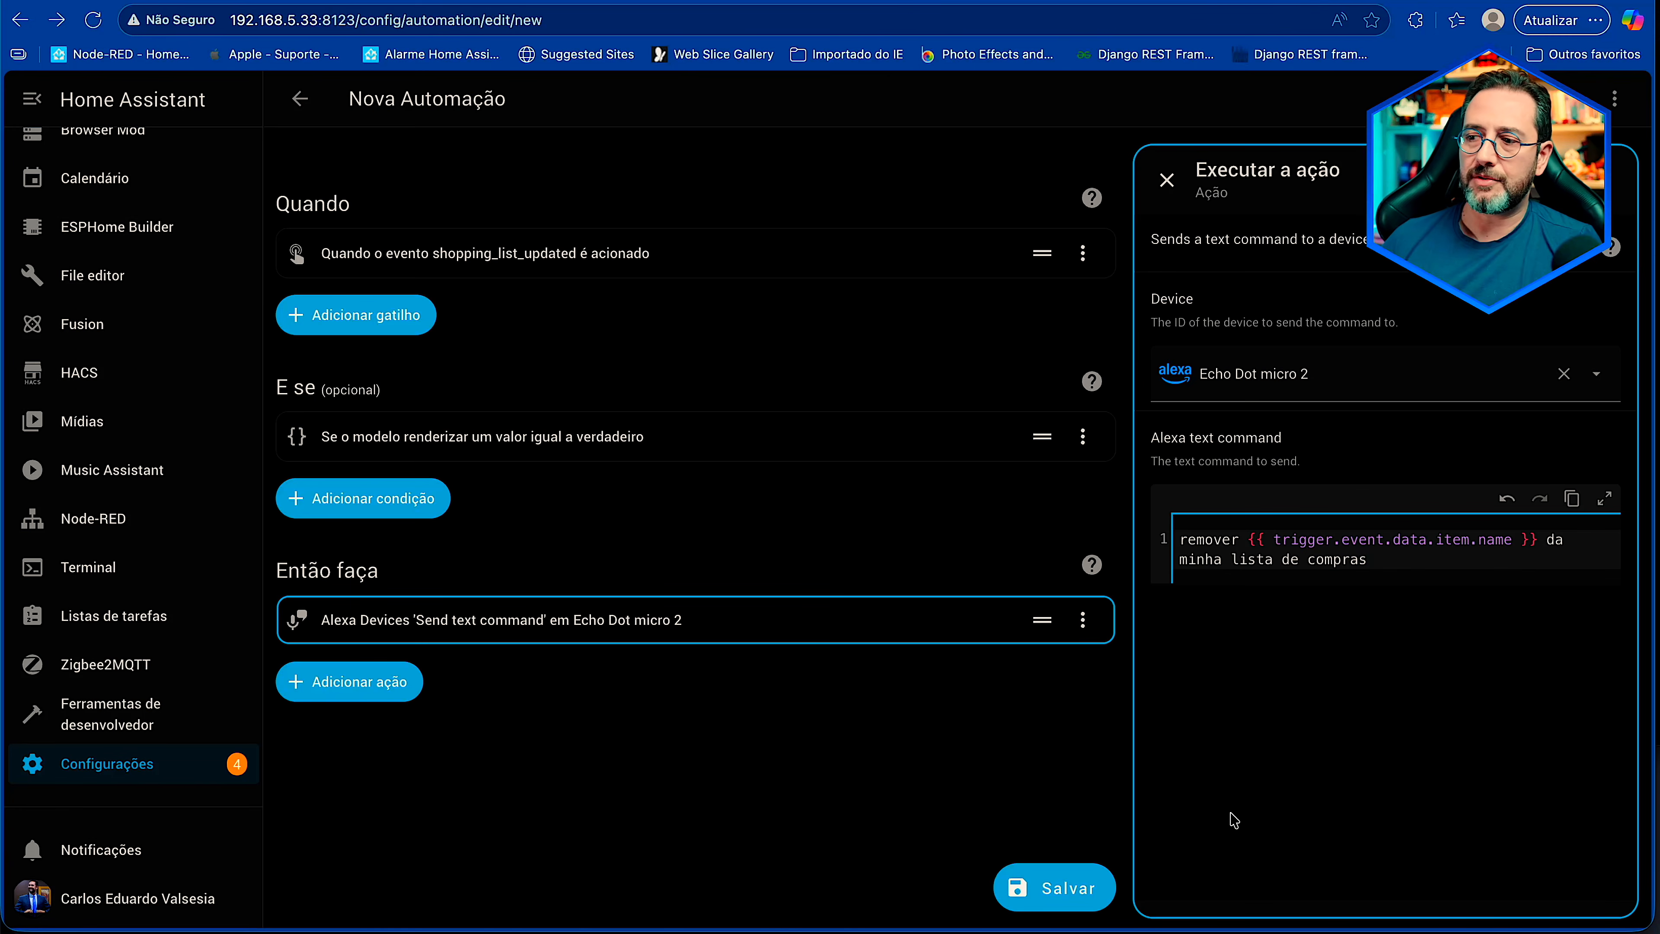
# - Save the new automation under the name "remove item lista alexa"
pyautogui.click(1105, 880)
pyautogui.moveTo(751, 431); pyautogui.dragTo(611, 434)
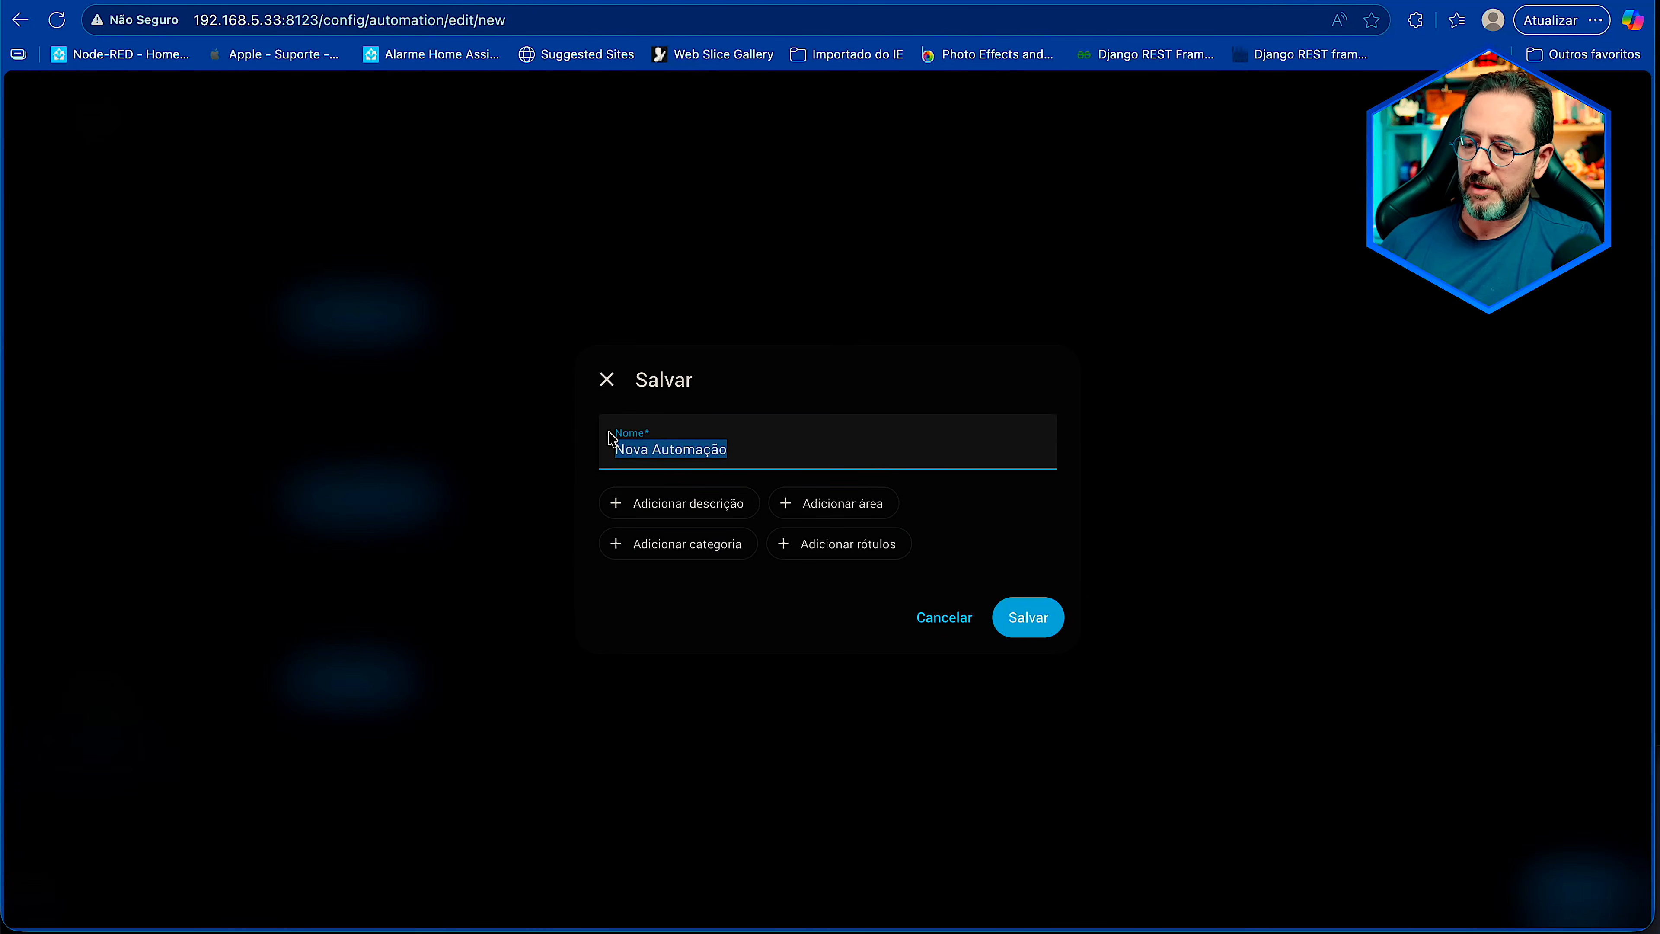
pyautogui.write('remove item lista alexa')
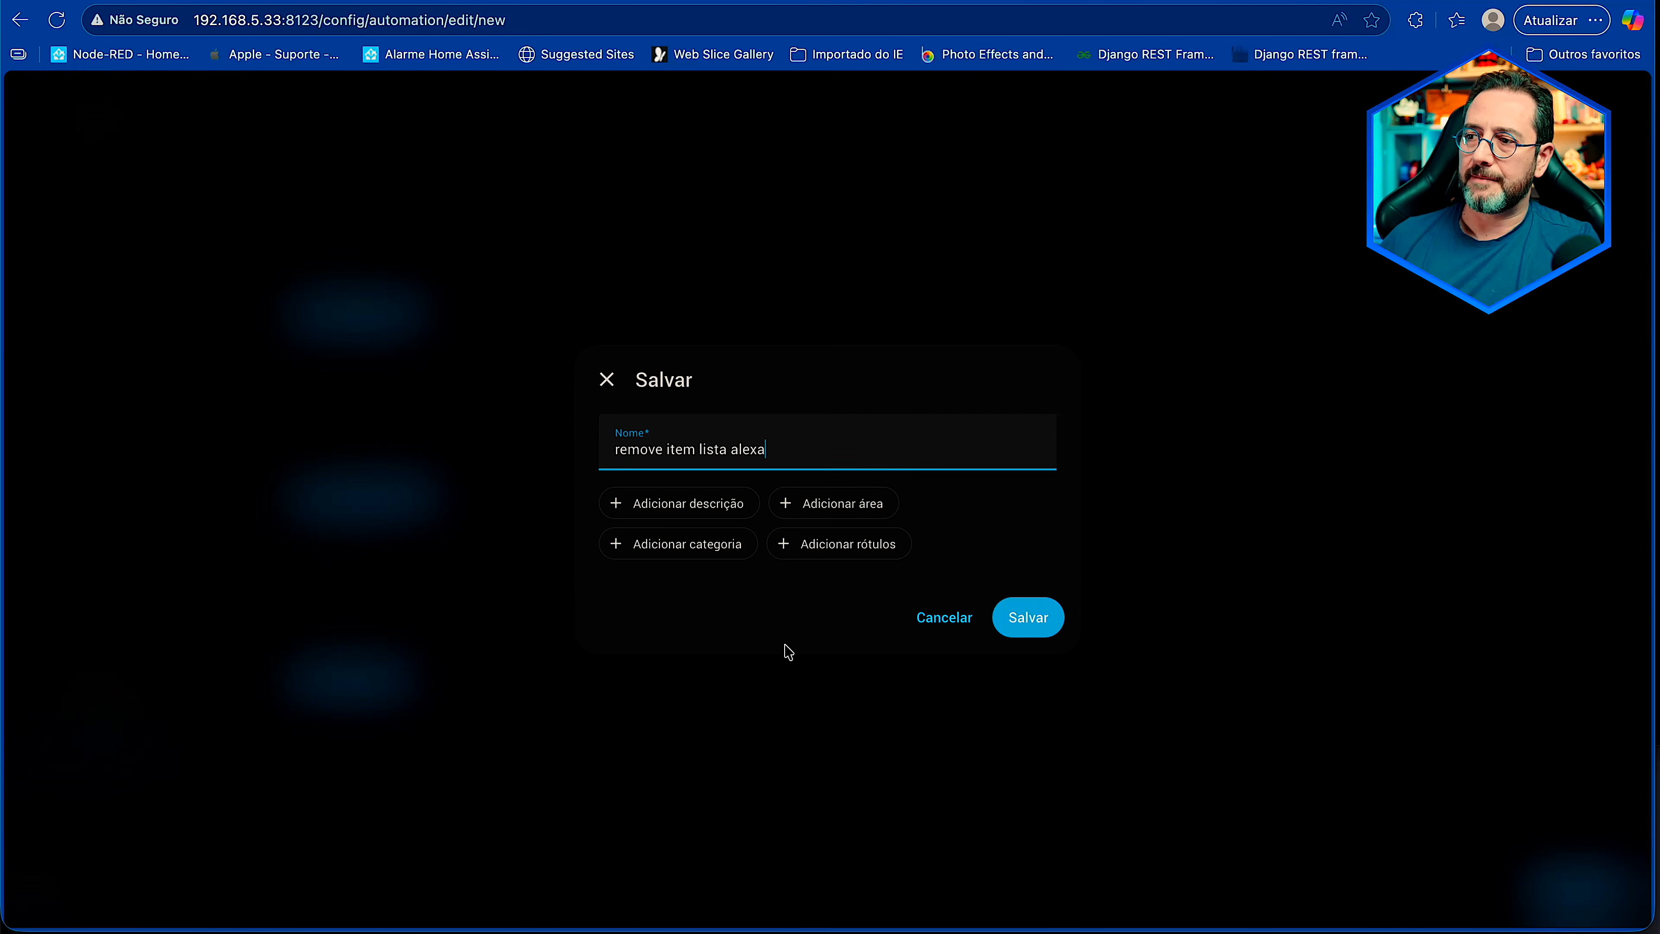
pyautogui.click(1028, 617)
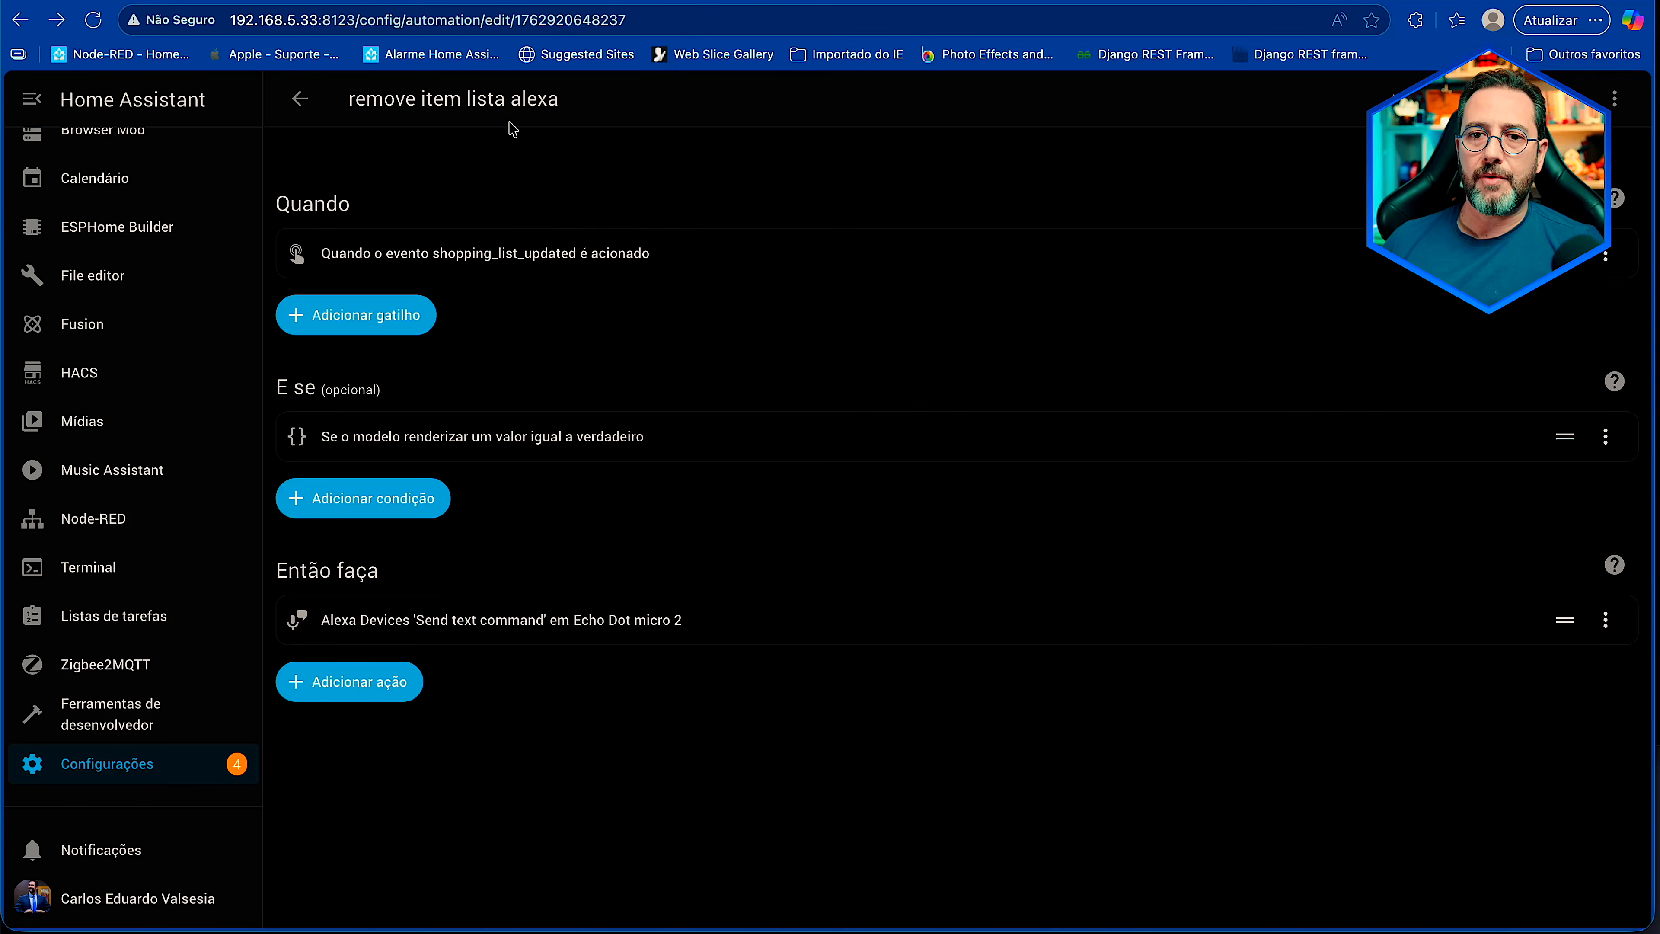
# - Mark the item "leite" as completed in the Lista de compras shopping list
pyautogui.click(420, 5)
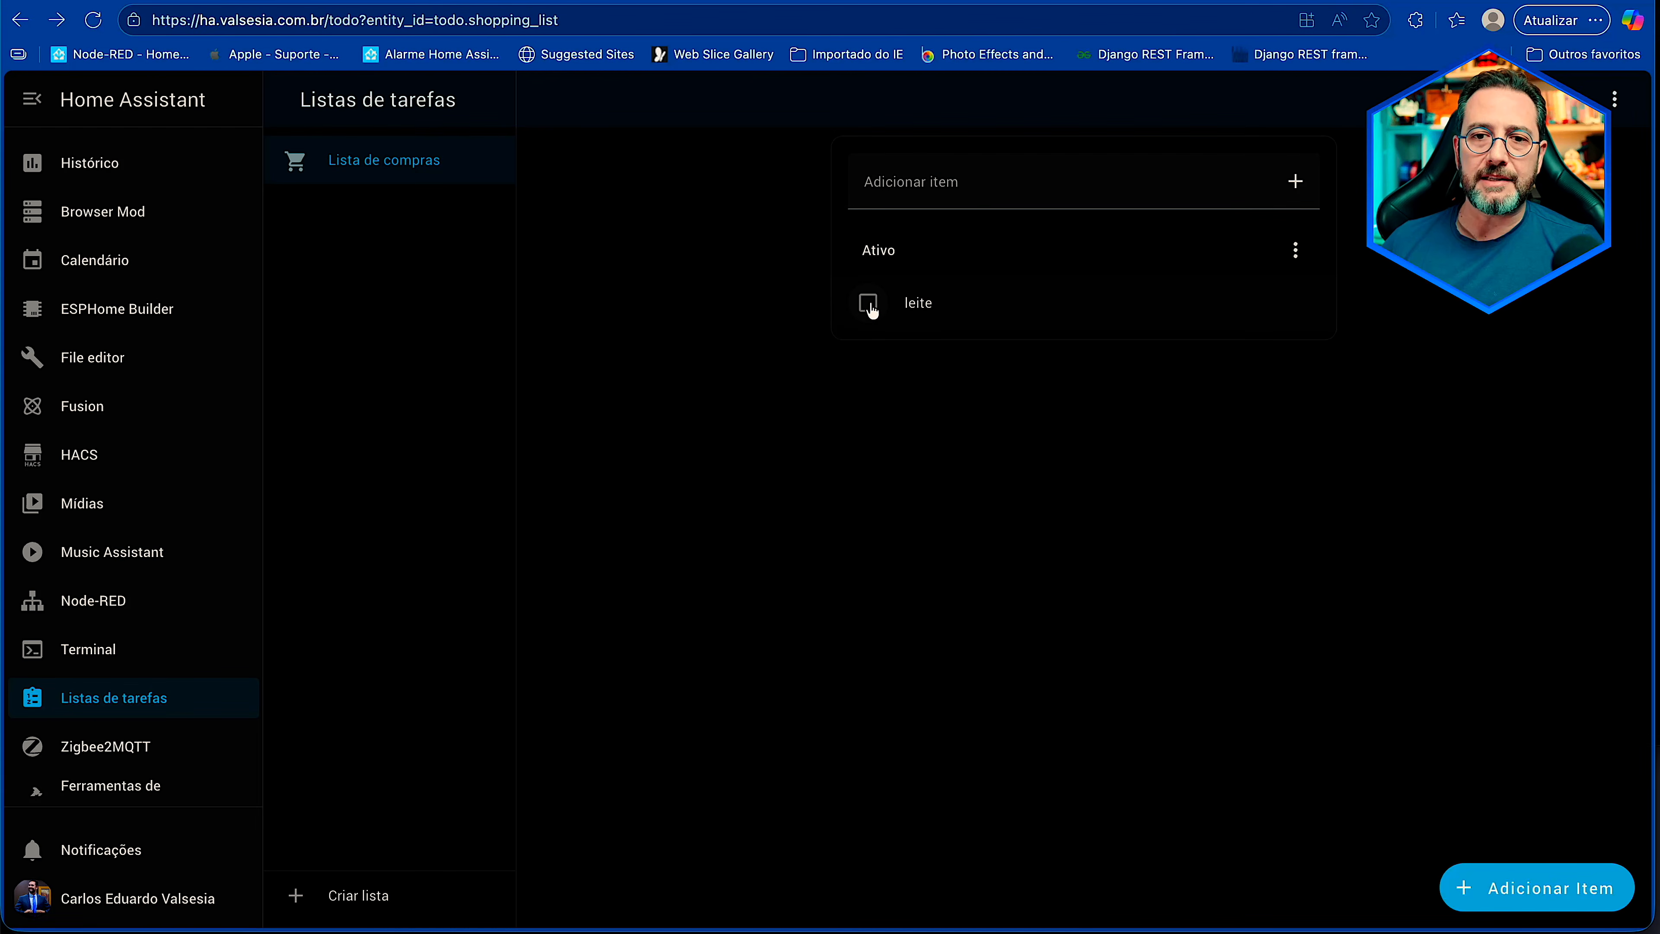
pyautogui.click(870, 305)
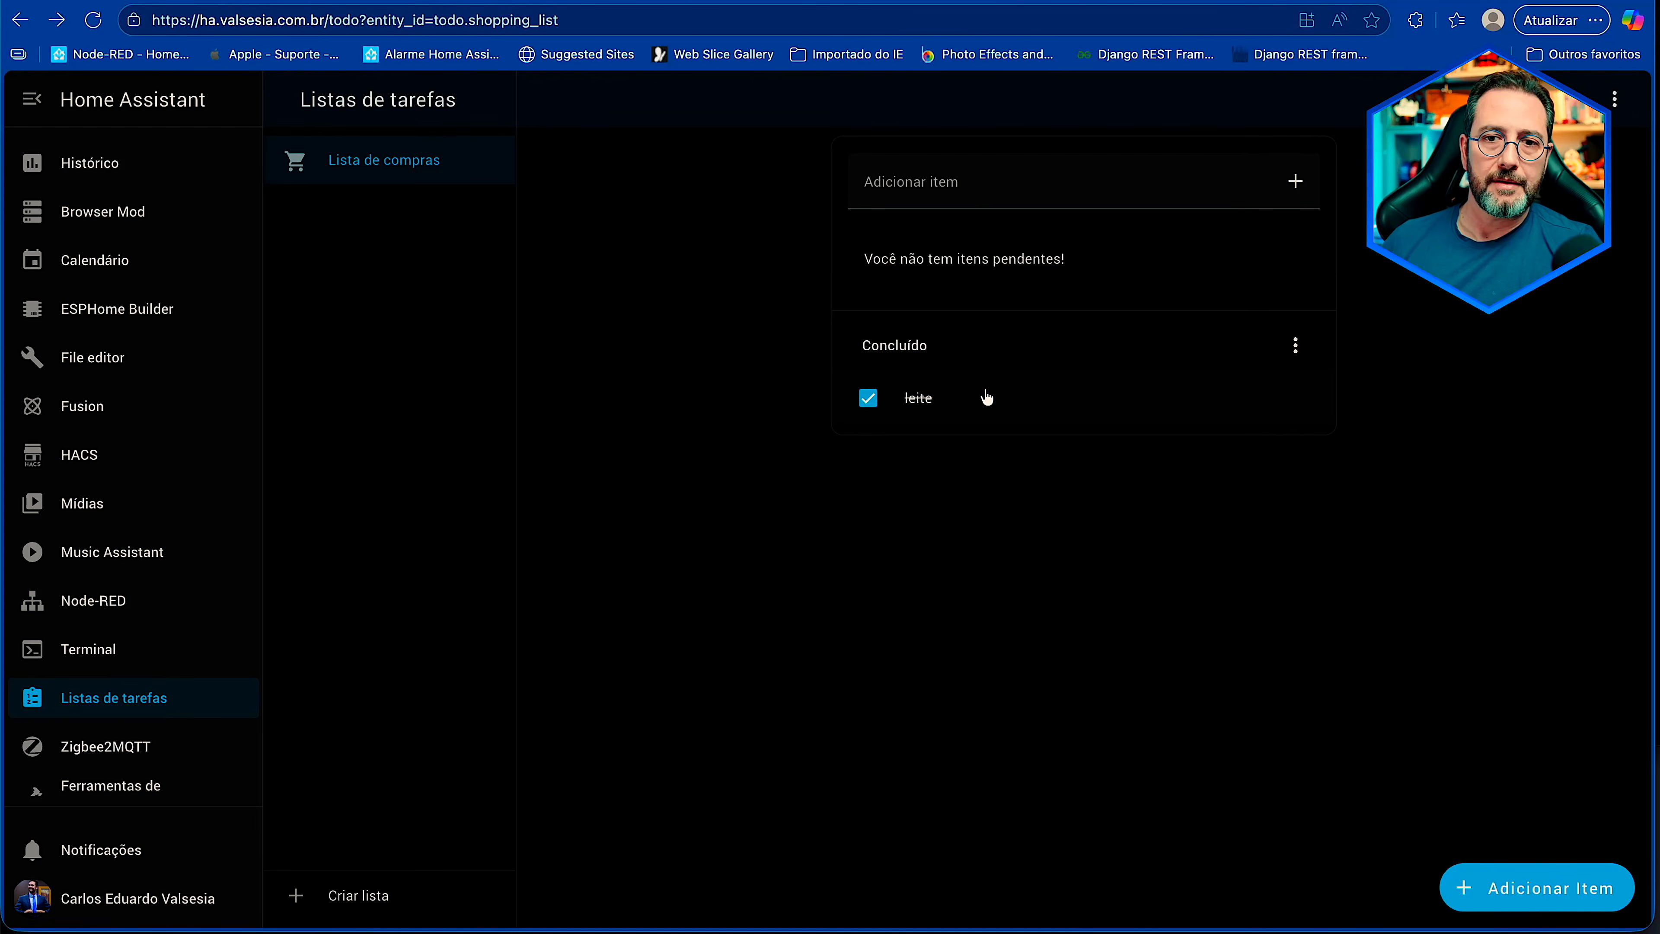